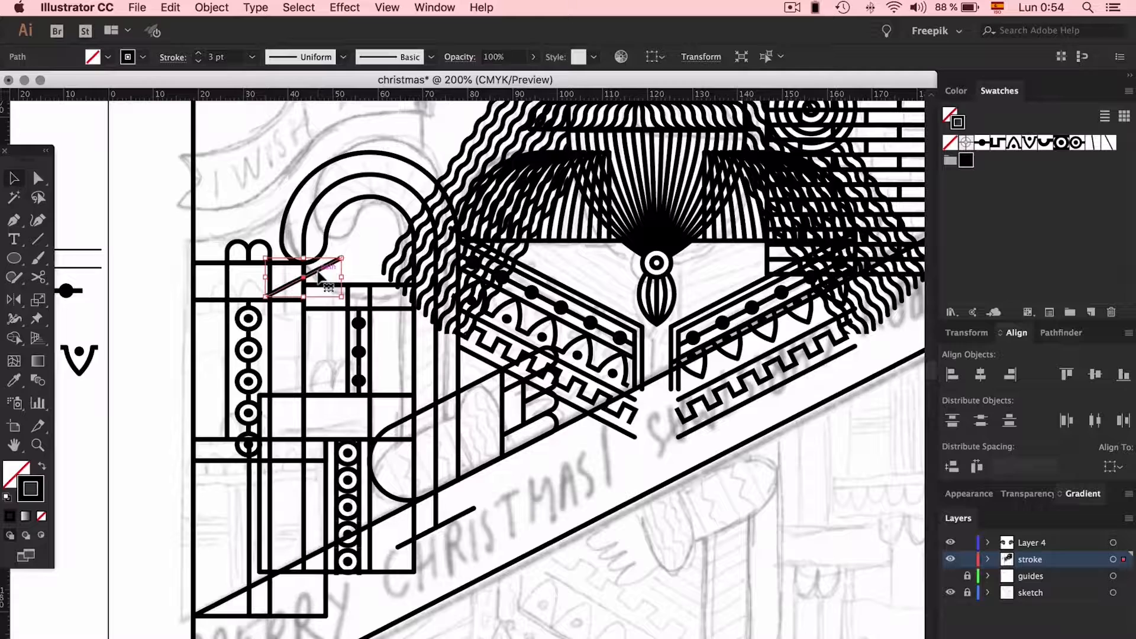
Blend the two short diagonal lines at the candy cane's ends and reverse one line's direction to untwist the blend
left_click_drag(346, 252, 157, 396)
left_click(464, 514, "shift")
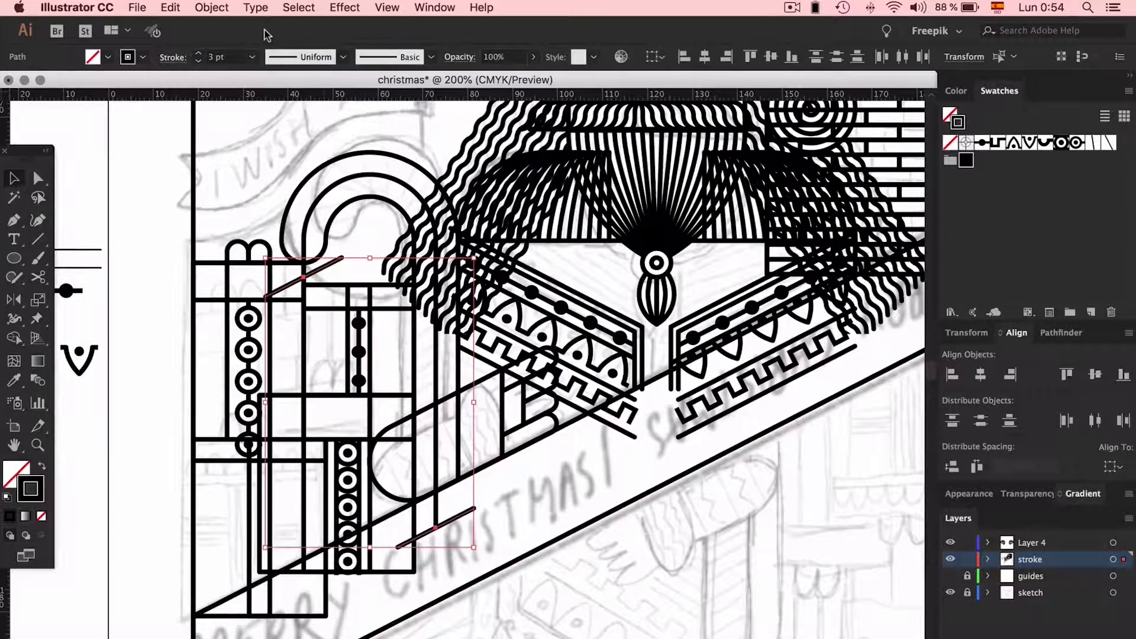
left_click(212, 8)
mouse_move(332, 391)
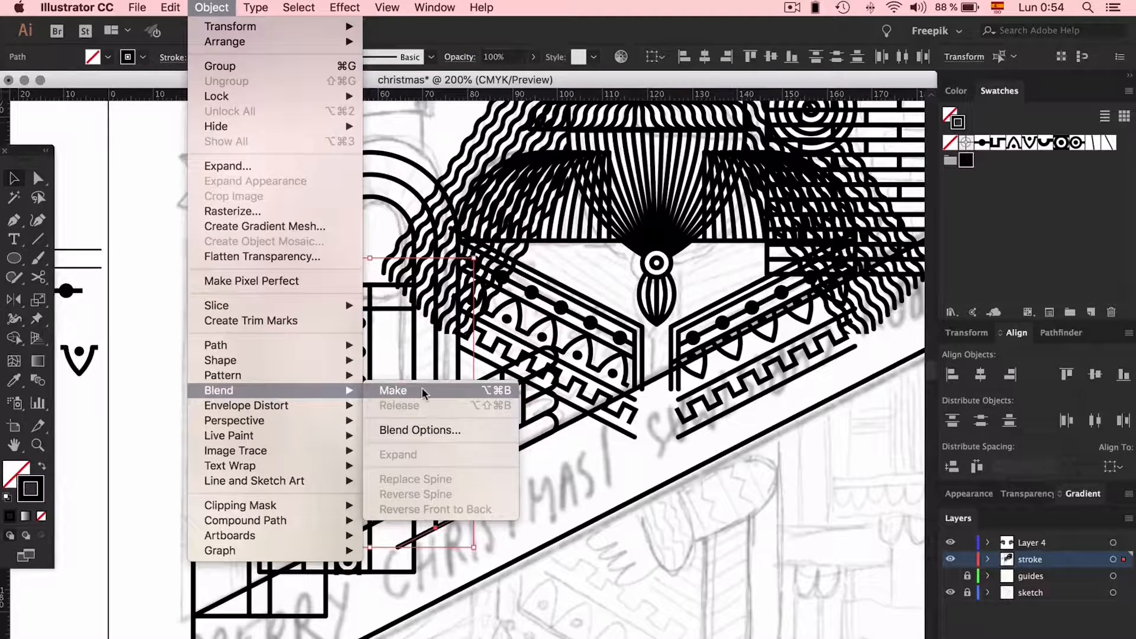
left_click(423, 390)
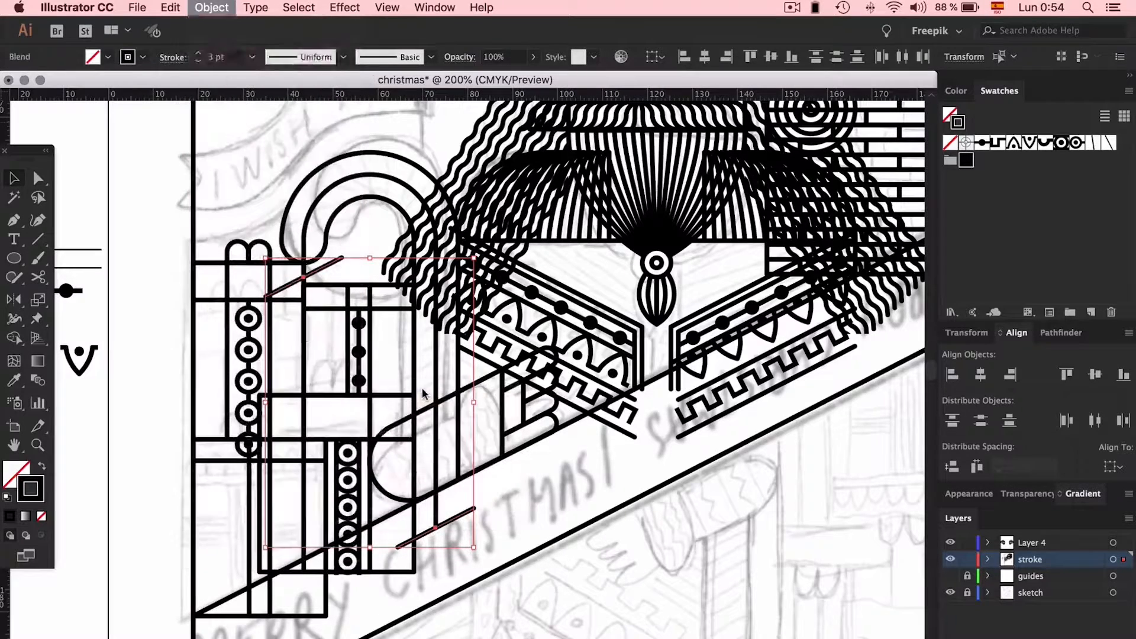
left_click(345, 267)
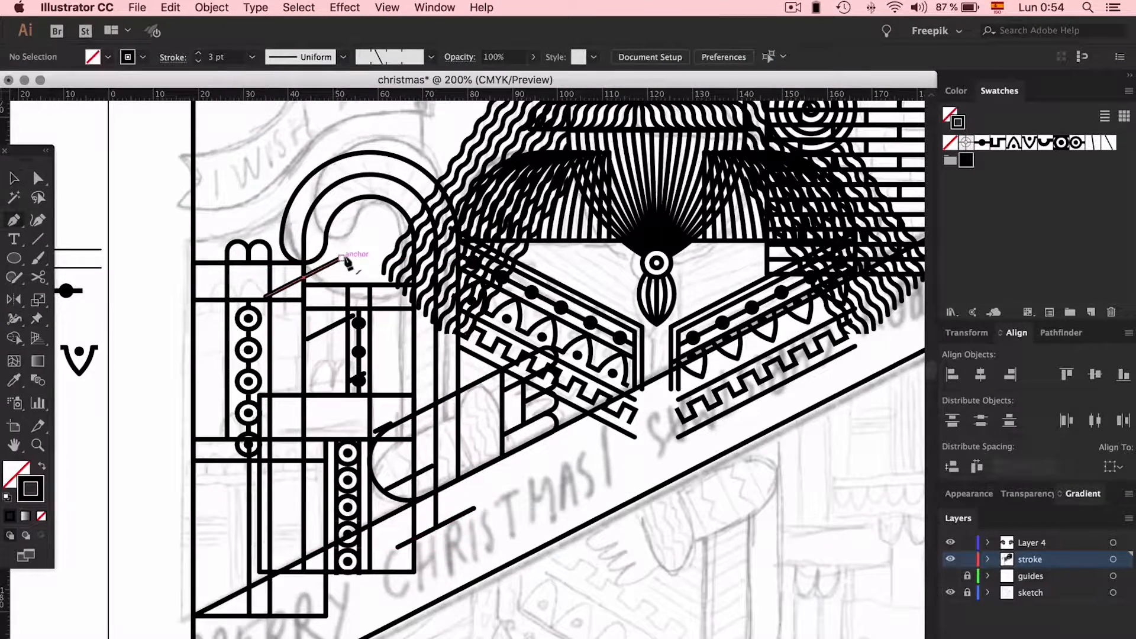
left_click(341, 260)
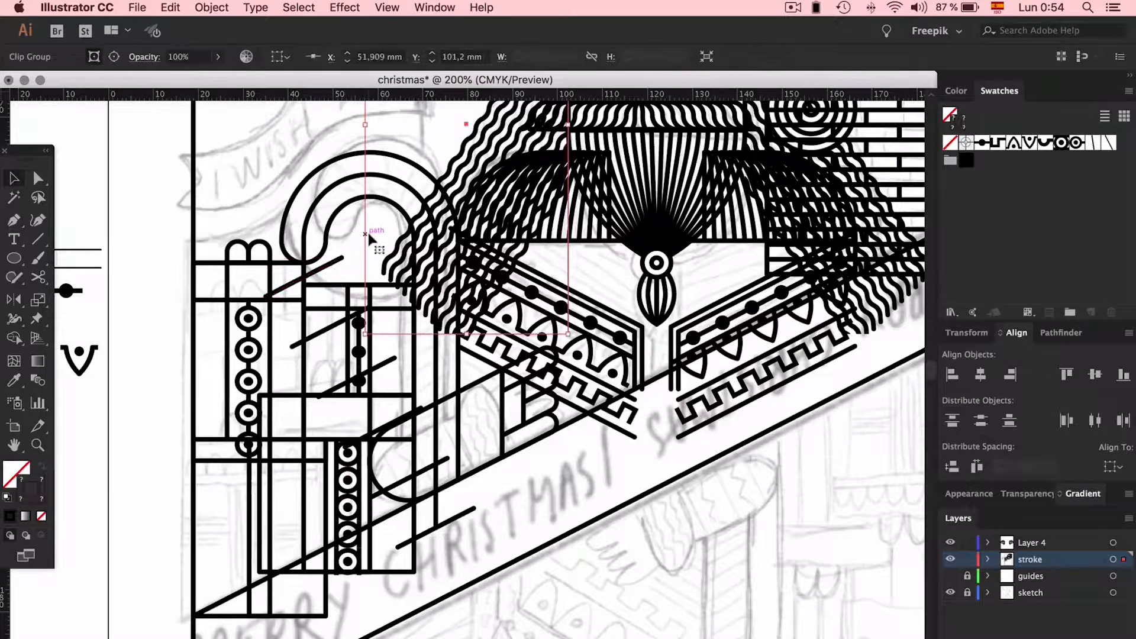
Replace the blend's spine with the curved centre path running through the candy cane
left_click(331, 197)
left_click(332, 194)
left_click(330, 189)
left_click(325, 268, "shift")
left_click(209, 6)
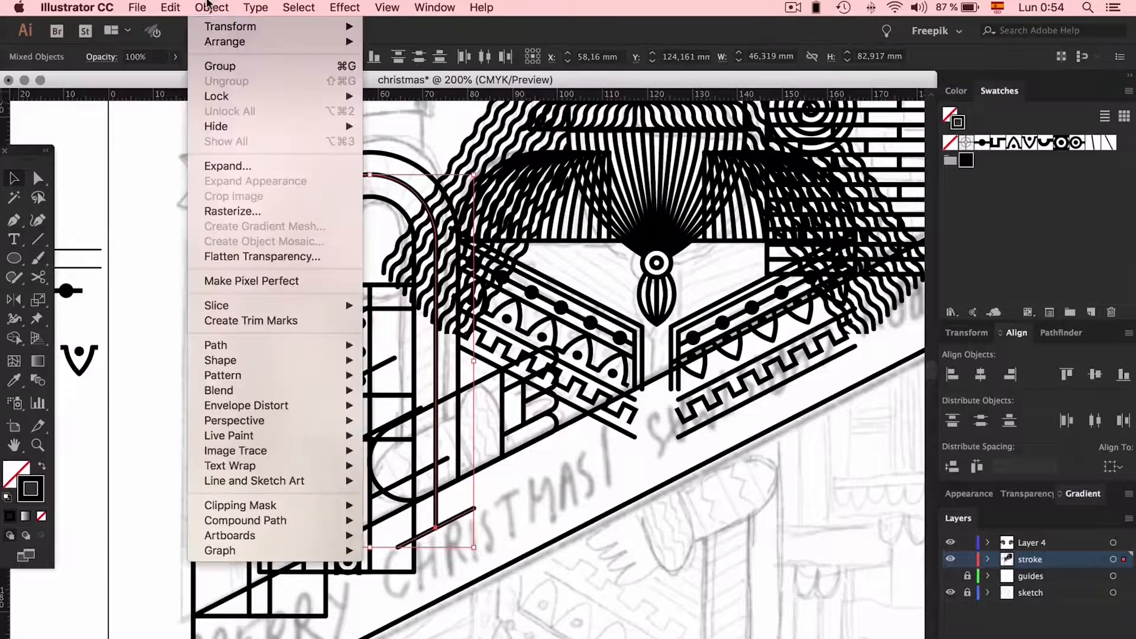
mouse_move(275, 392)
left_click(465, 481)
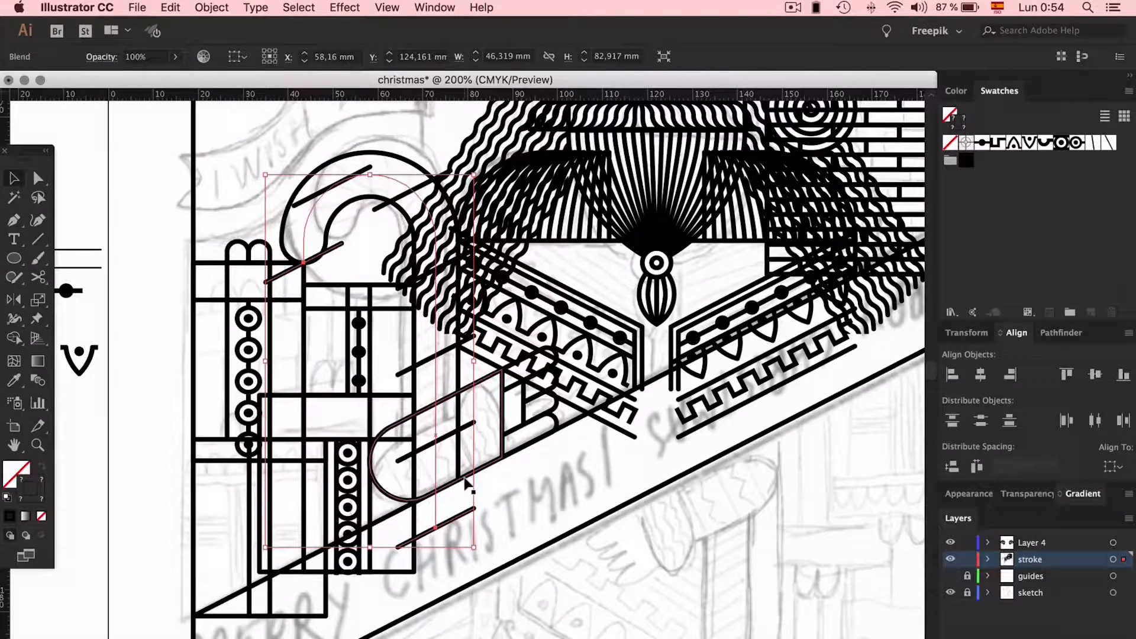
Set the cane blend to Specified Steps with Align to Path orientation, raising the count past 30 for closely spaced stripes
left_click(210, 7)
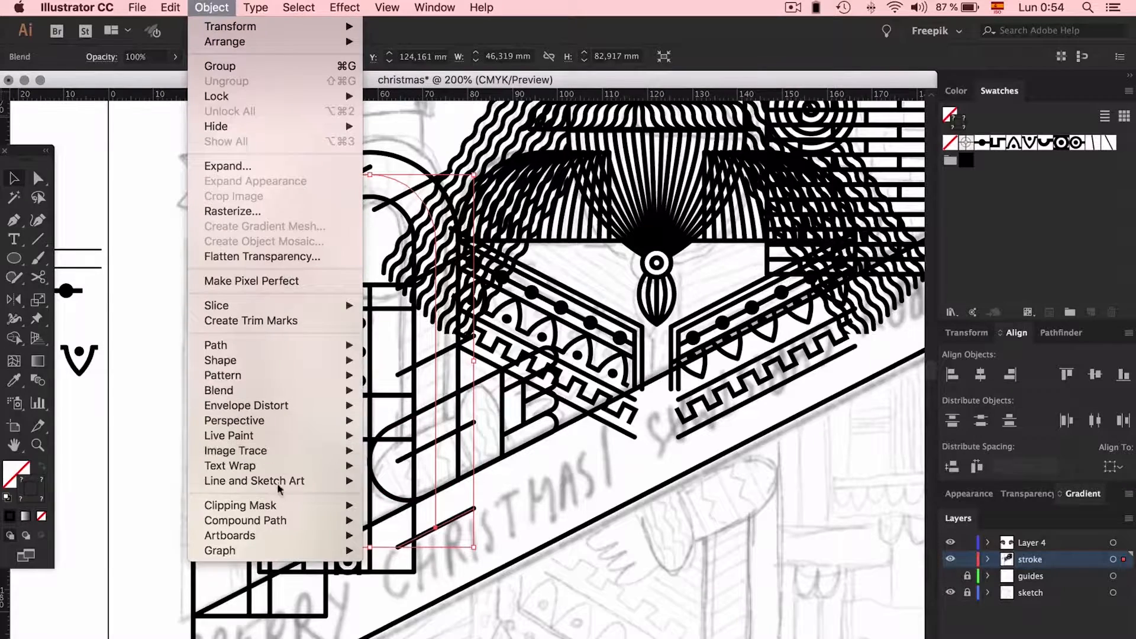
mouse_move(284, 391)
left_click(447, 431)
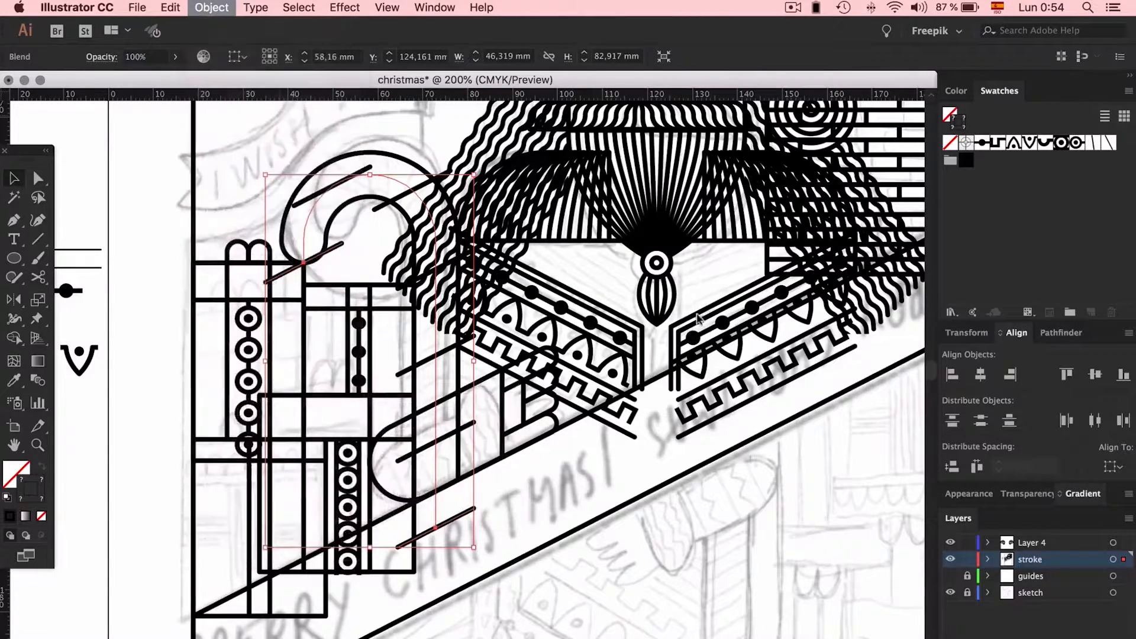
left_click(772, 231)
left_click(775, 261)
left_click(663, 302)
left_click(860, 230)
key("Up")
key("Up")
key("Up")
key("Up")
key("Up")
key("Up")
key("Up")
key("Up")
key("Up")
key("Up")
key("Up")
key("Up")
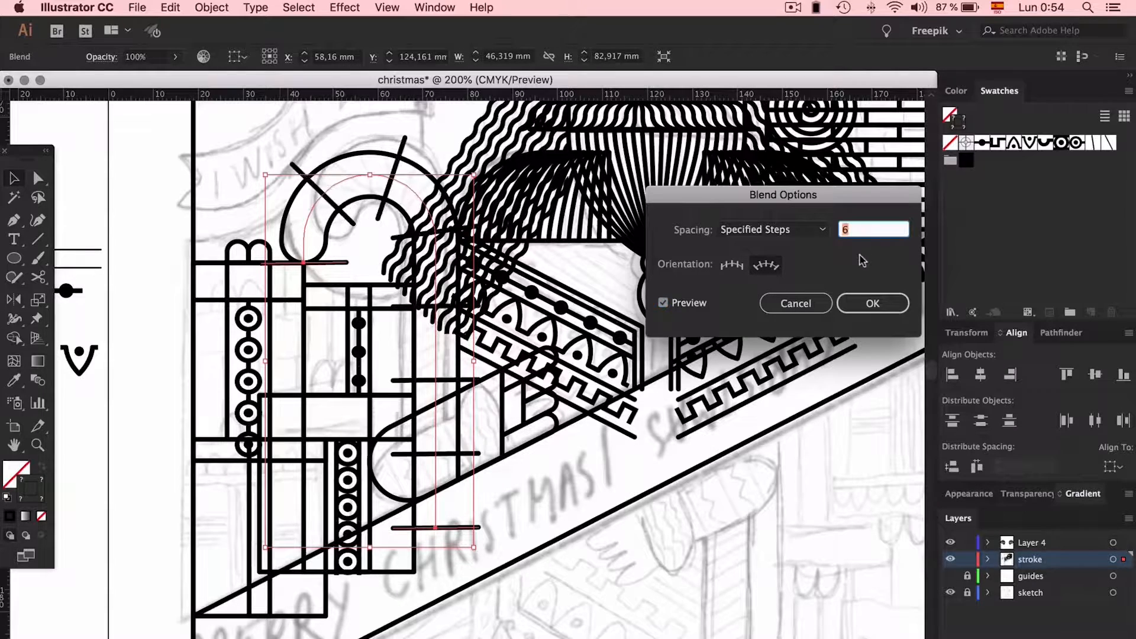
key("Up")
key("Up")
key("Up")
key("Up")
key("Up")
key("Up")
key("Up")
key("Up")
key("Up")
key("Up")
key("Up")
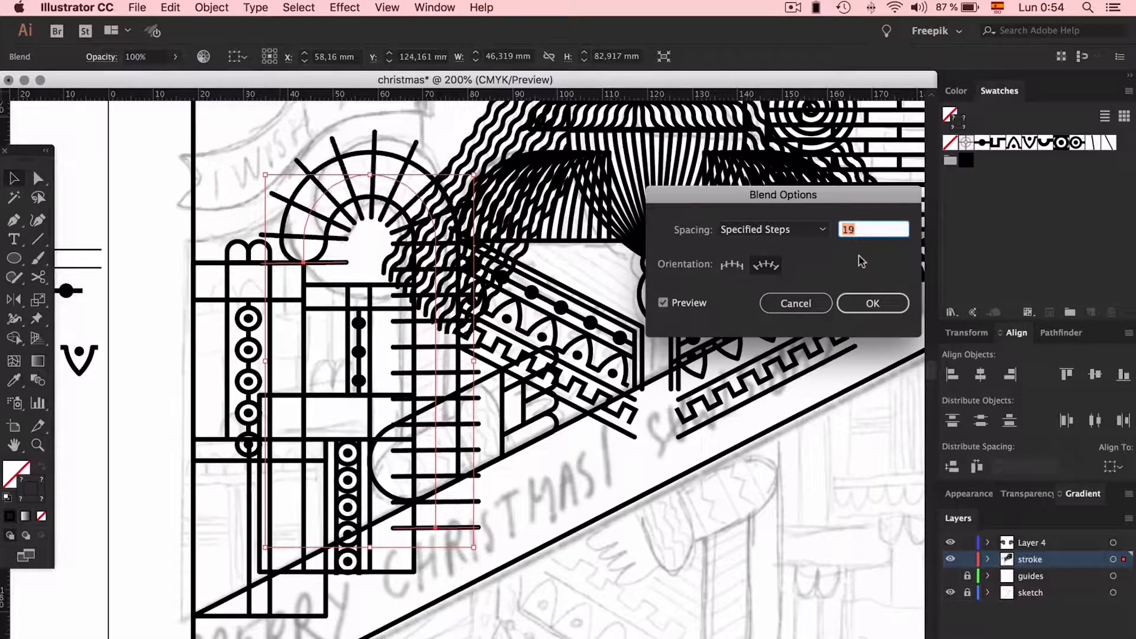
key("Up")
key("Up")
key("Up")
key("Up")
key("Up")
key("Up")
key("Up")
key("Up")
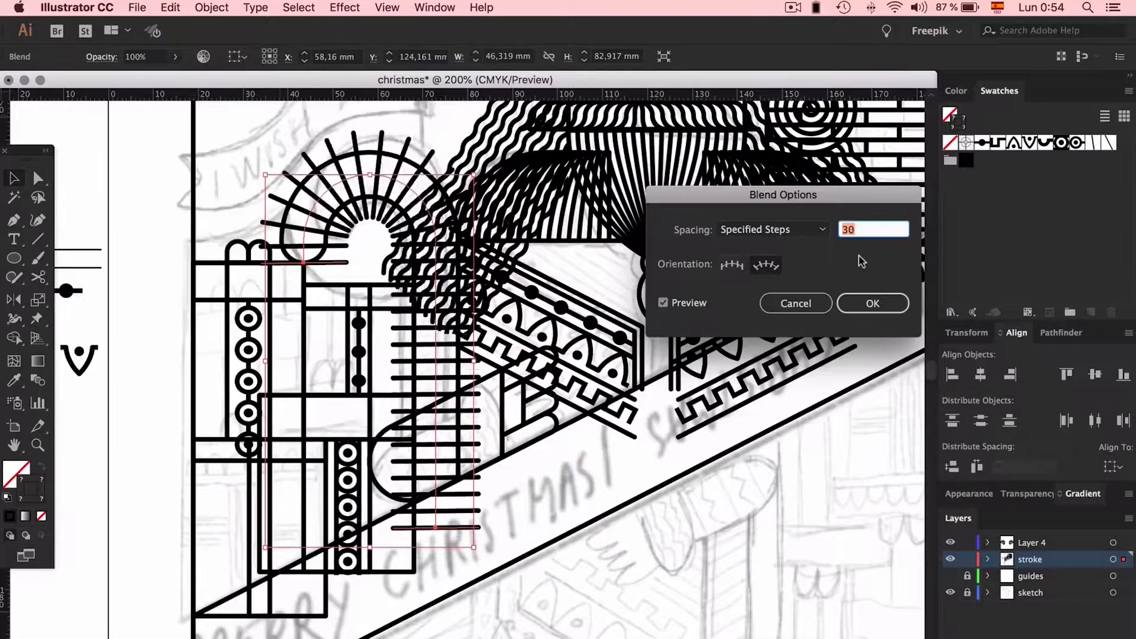
left_click(868, 303)
Isolate the blend and raise the outer end of the stem's bottom stripe to Y about 151 mm, slanting the stripes
key("a")
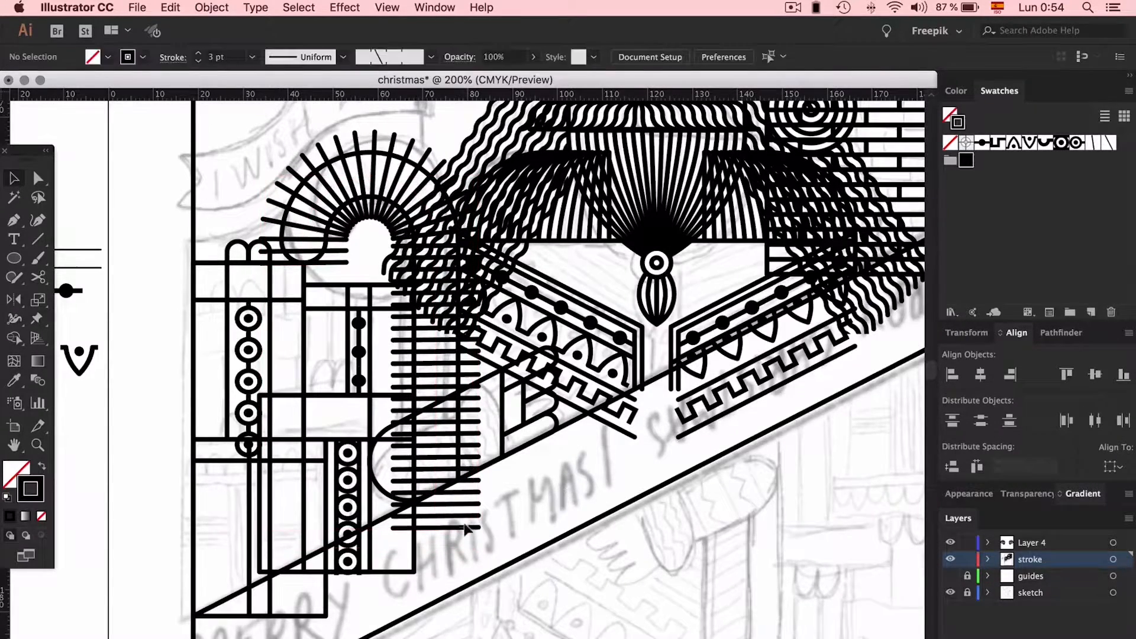
double_click(480, 528)
left_click_drag(483, 529, 515, 503)
key("shift+Up")
key("shift+Up")
key("shift+Up")
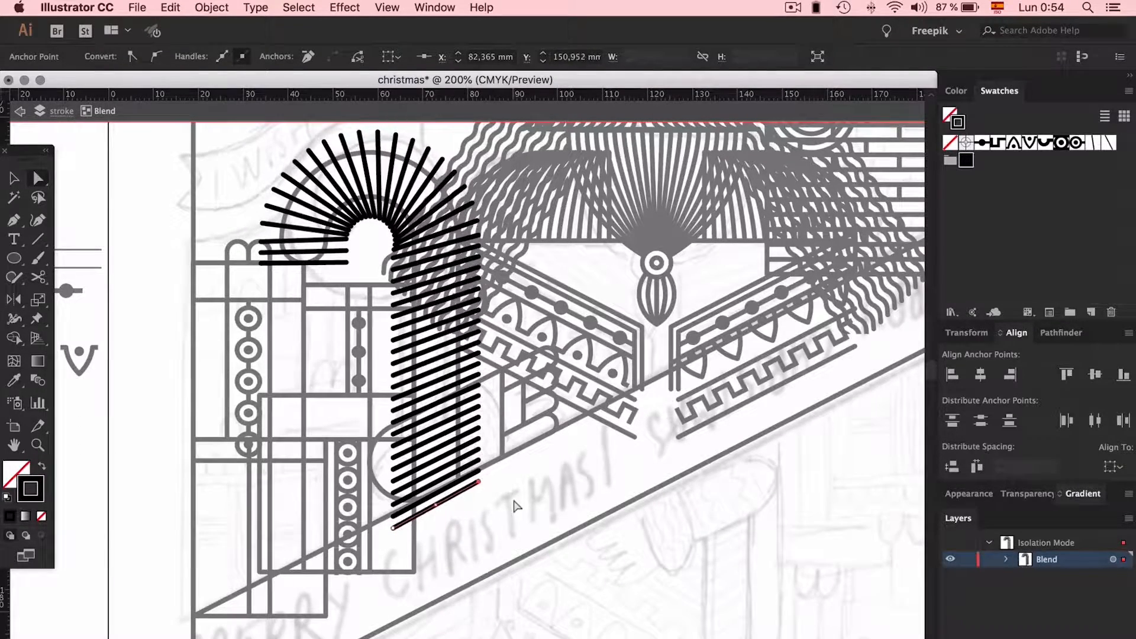
left_click(516, 506)
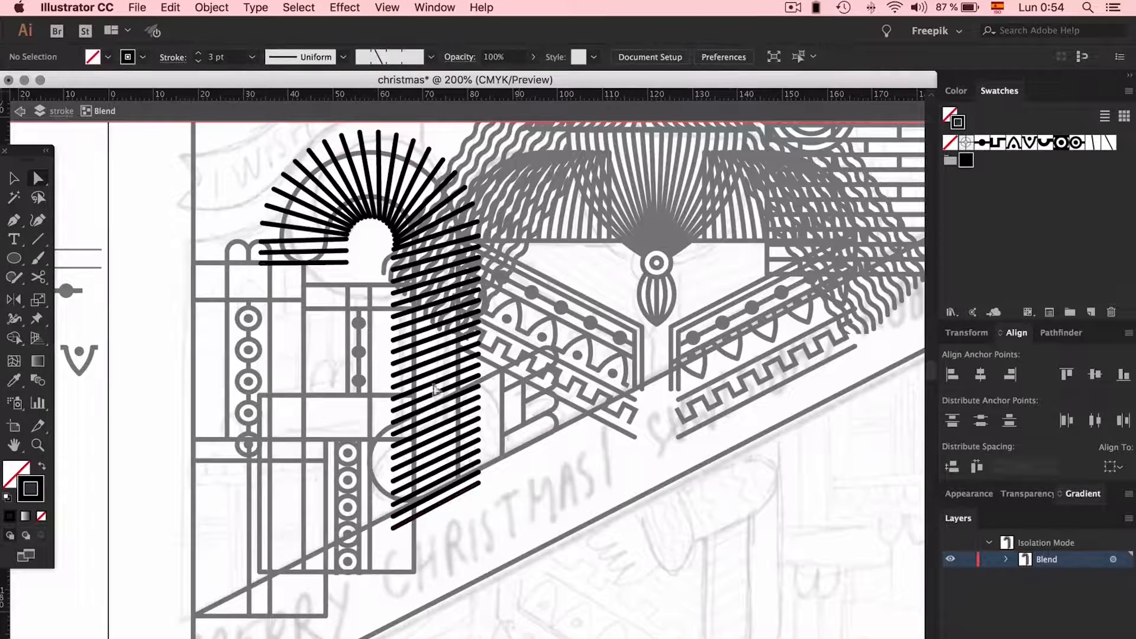
Lower the outer end anchor of the stripe at the hook's tip so the stripes there slant diagonally
left_click(261, 265)
key("Down")
key("Down")
key("Down")
key("Down")
key("Down")
key("Down")
key("Down")
key("Down")
key("Down")
key("Down")
key("Down")
key("Down")
key("Down")
key("Down")
key("Down")
key("Down")
key("Down")
key("Down")
key("Down")
key("Down")
key("Down")
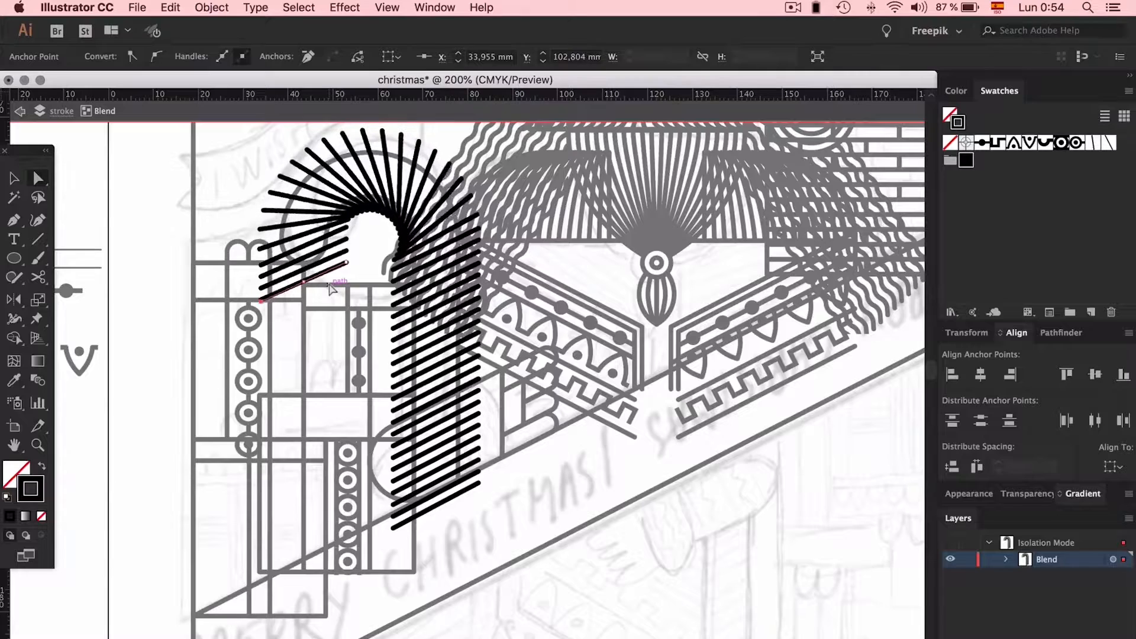
key("Down")
key("Down")
key("Down")
key("Up")
key("Up")
left_click(333, 343)
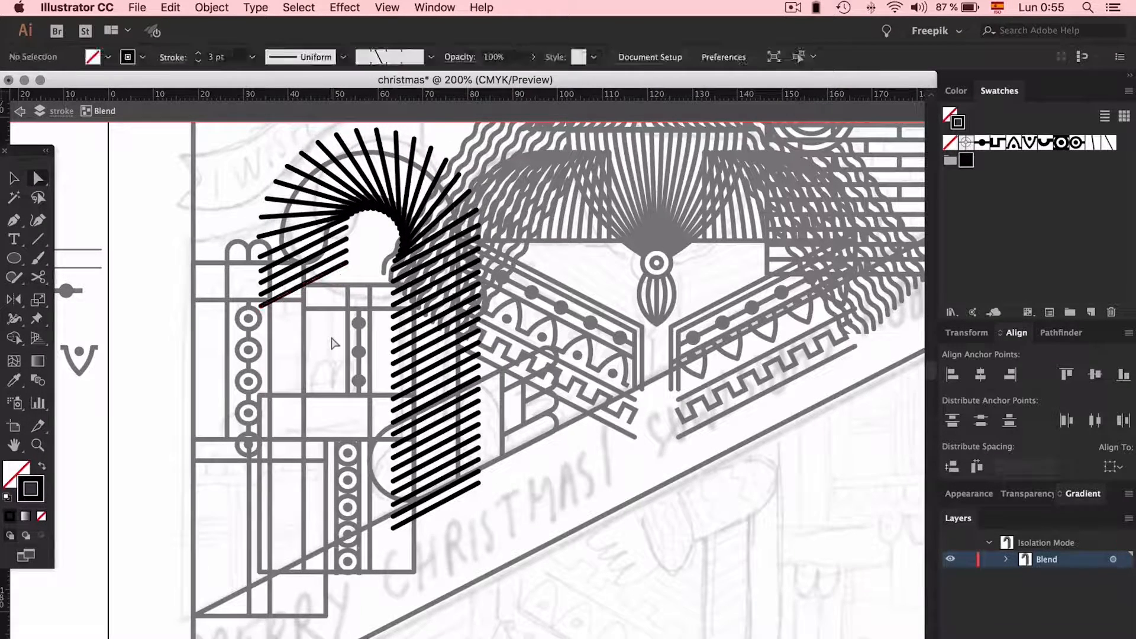
Fine-tune the hook-tip stripe's outer anchor to Y about 111 mm and leave the blend's isolation
left_click(261, 305)
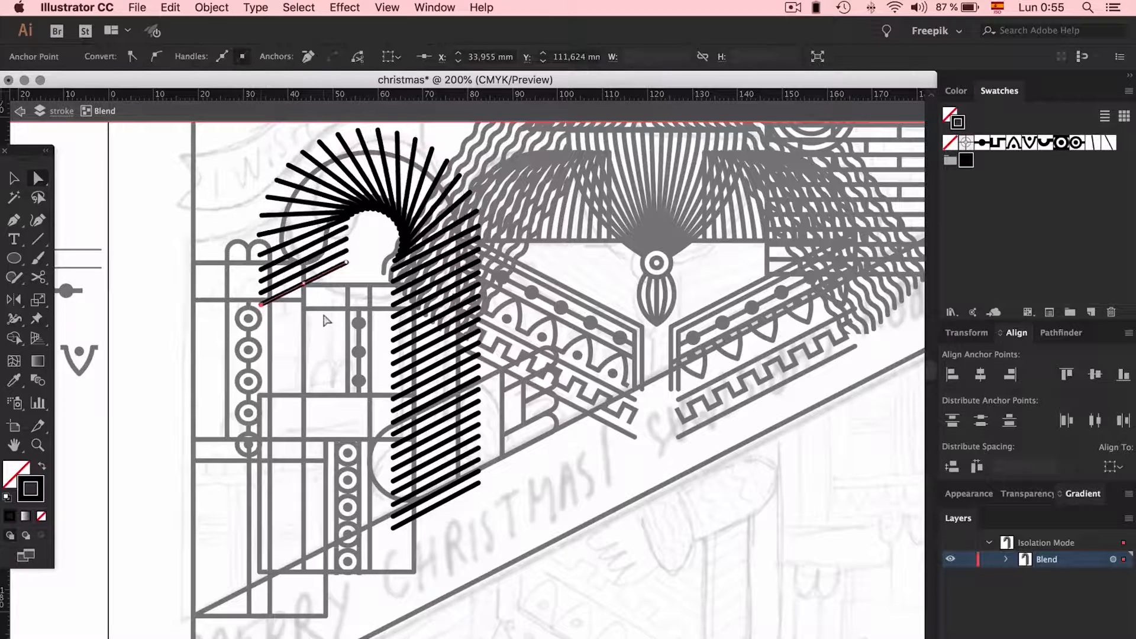
key("Up")
key("Up")
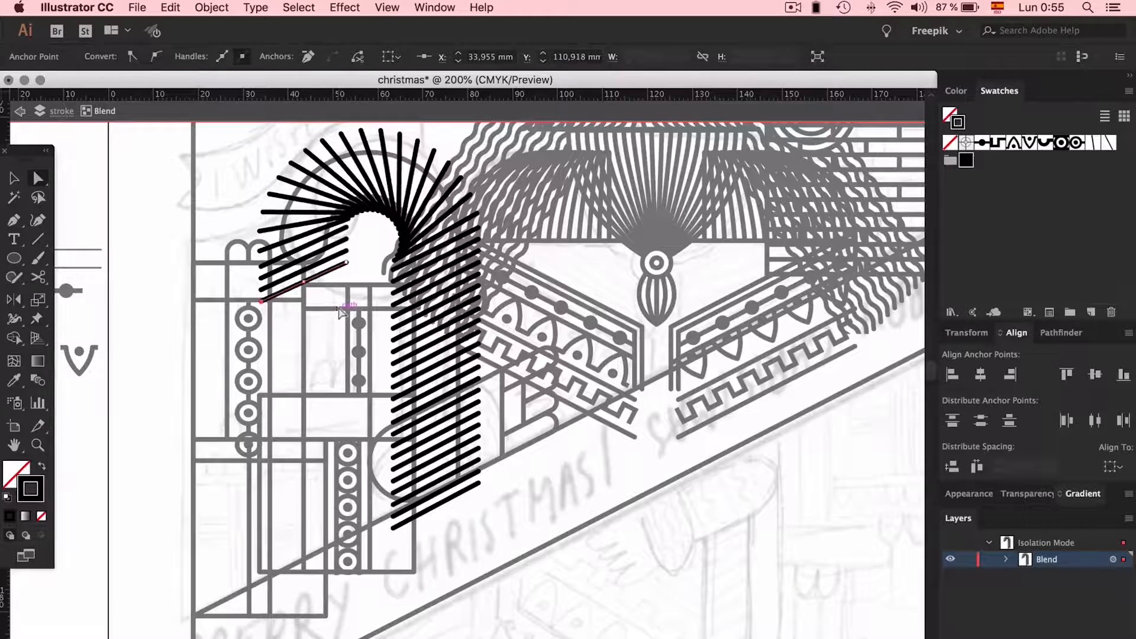
key("Down")
left_click(340, 311)
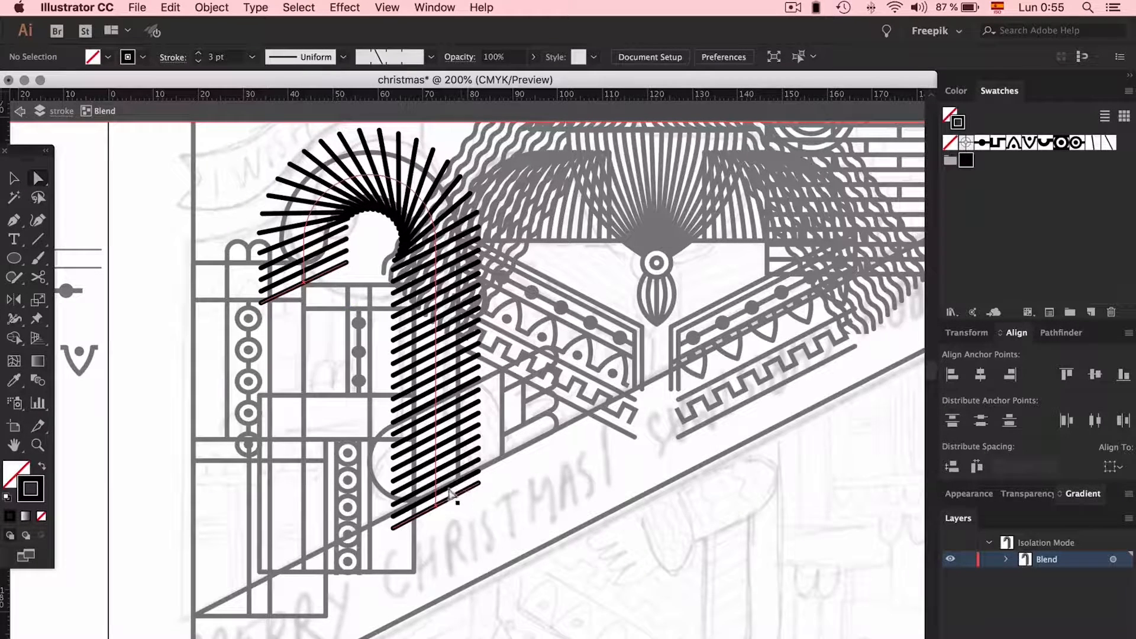
double_click(540, 498)
key("v")
Copy the striped cane blend and paste it in front on Layer 4, keeping the original on the stroke layer
left_click(366, 177)
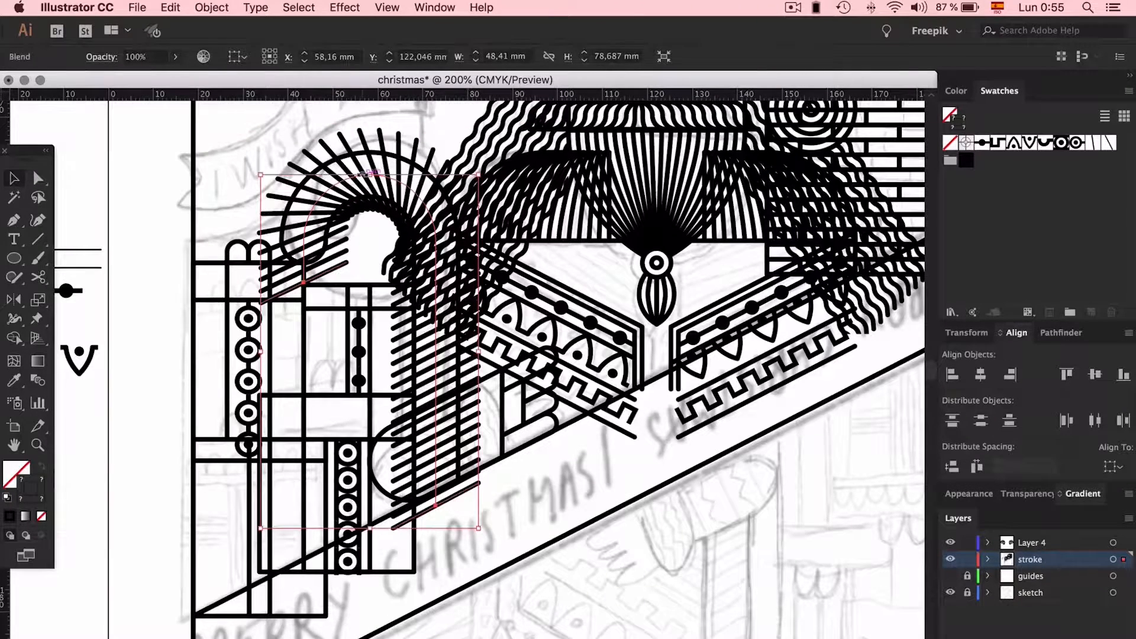
left_click(394, 130)
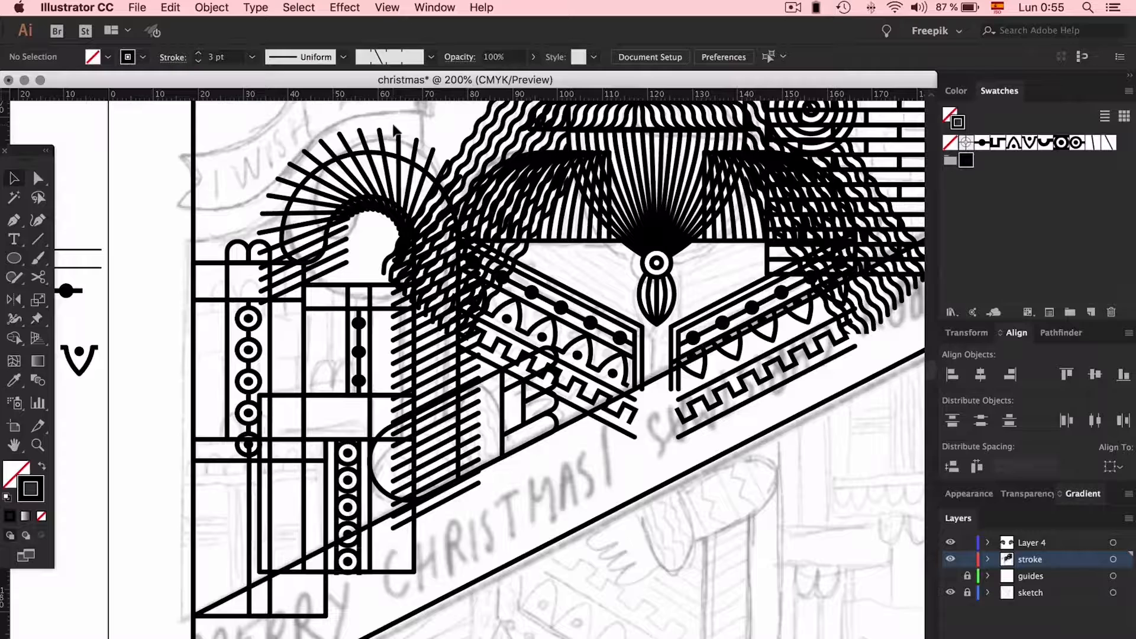
left_click(1034, 547)
key("super+f")
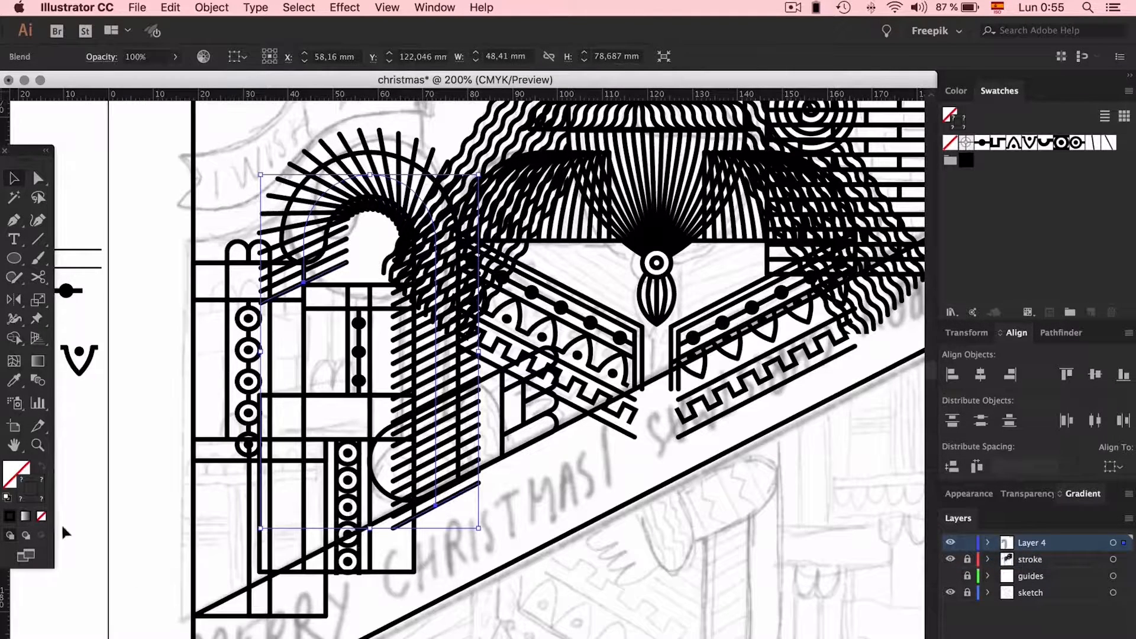
Reduce the Layer 4 copy to its curved spine by deleting its blended stripes
double_click(307, 239)
key("Delete")
double_click(265, 358)
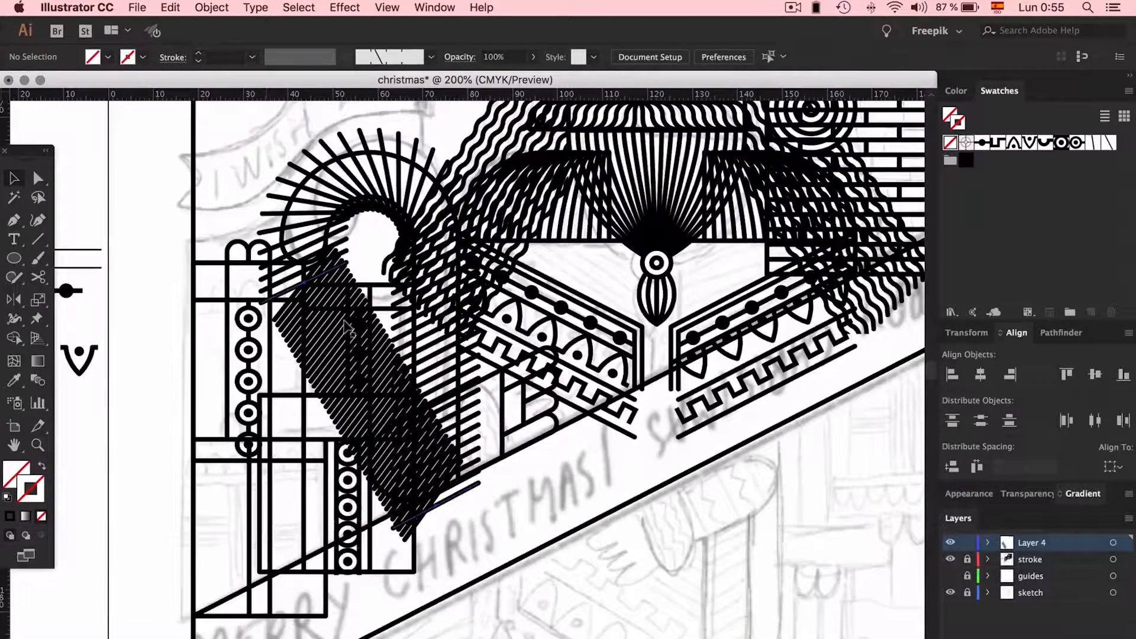
left_click(347, 326)
key("Delete")
Give the curved spine path a 3 pt green stroke of C 55.69, M 0, Y 100, K 0, sampling the stroke weight from the artwork
left_click_drag(346, 326, 291, 353)
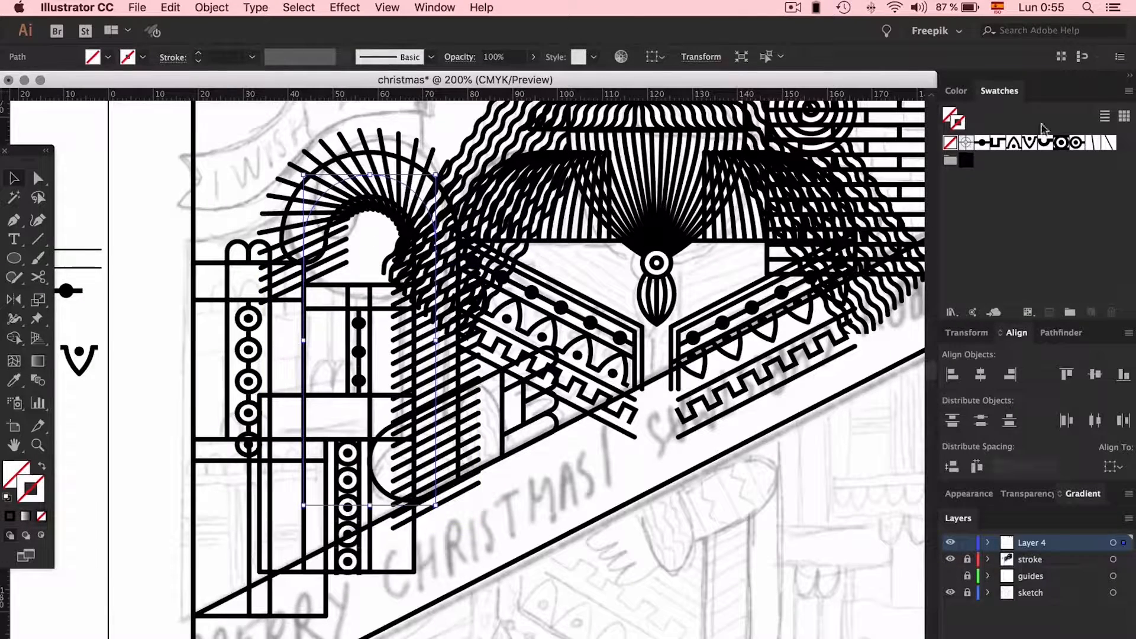
left_click(960, 91)
left_click(986, 253)
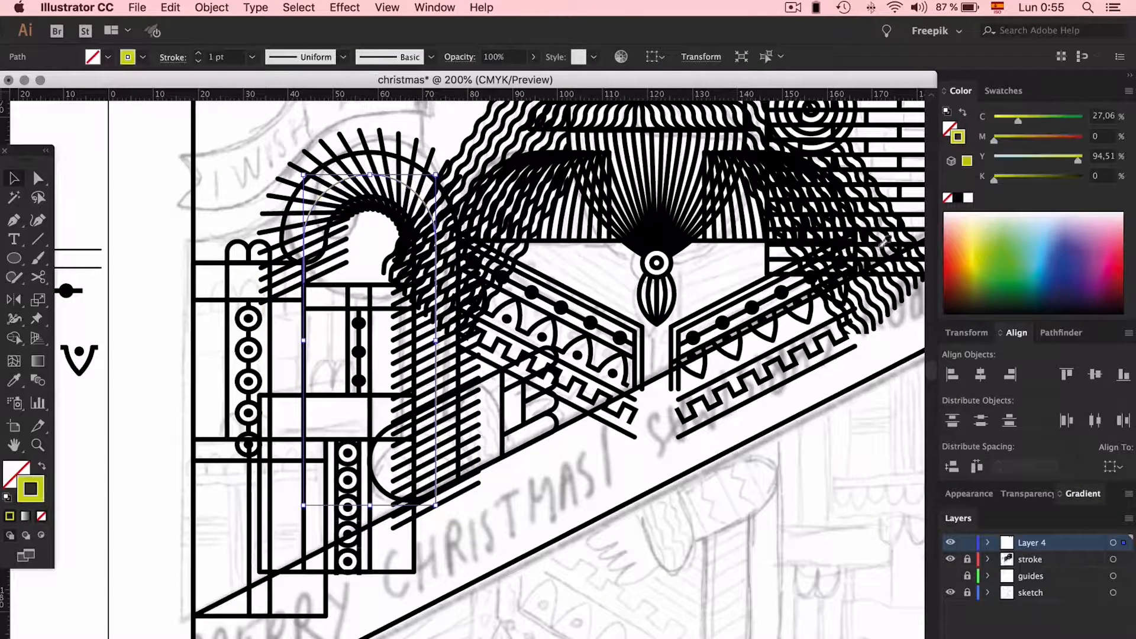
left_click(734, 302)
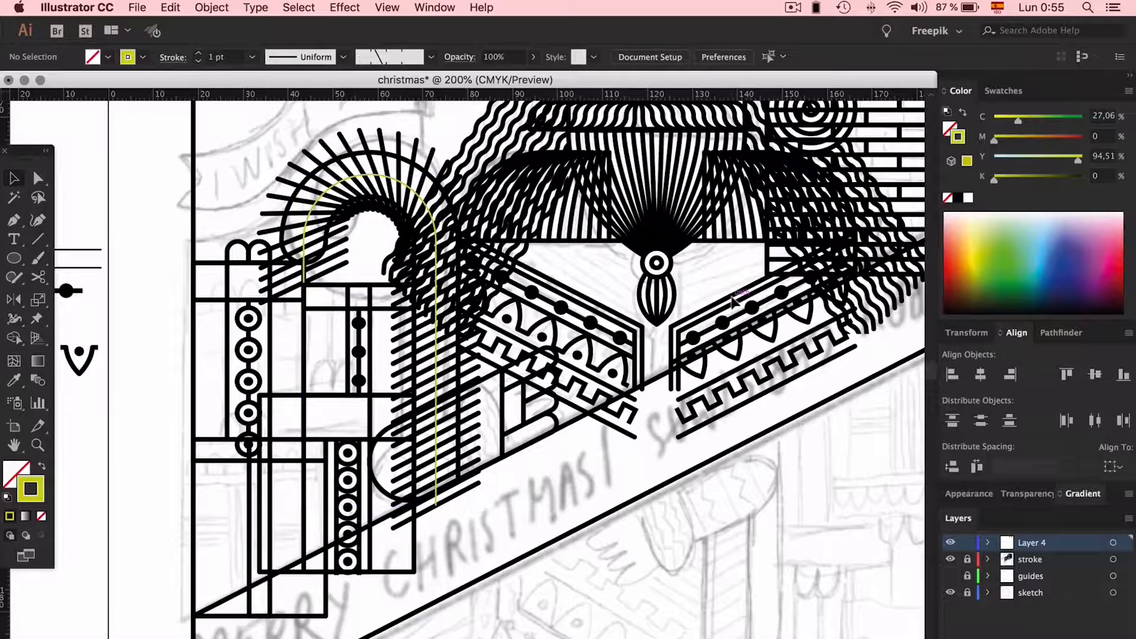
key("super+z")
key("i")
left_click(735, 292)
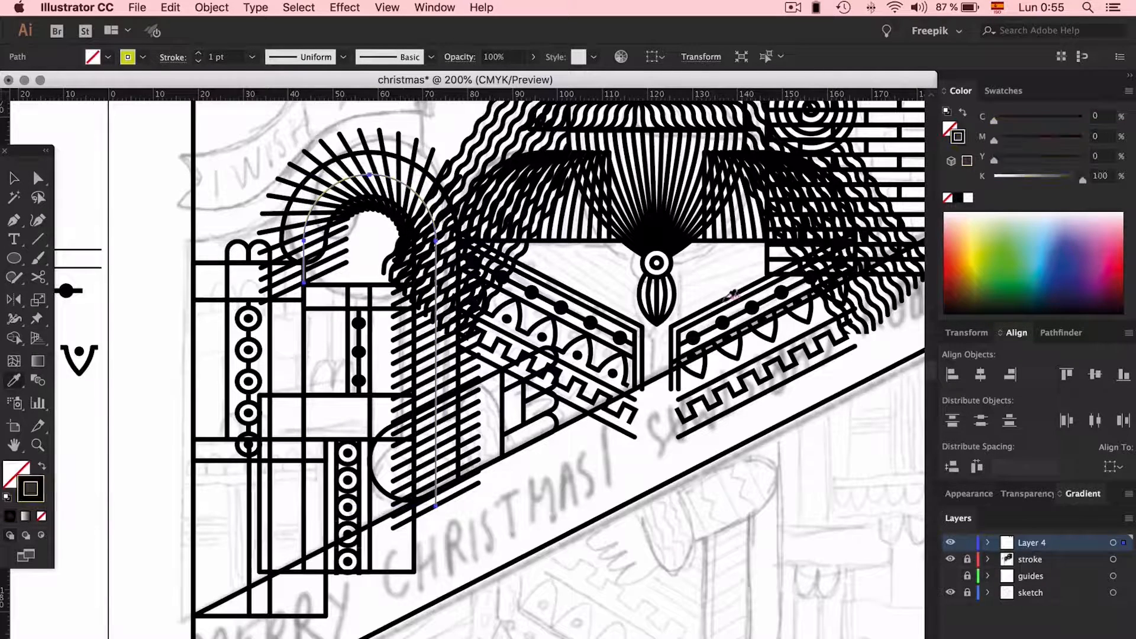
left_click(1003, 240)
Lock and hide Layer 4, and unlock the stroke layer
left_click(967, 543)
left_click(951, 543)
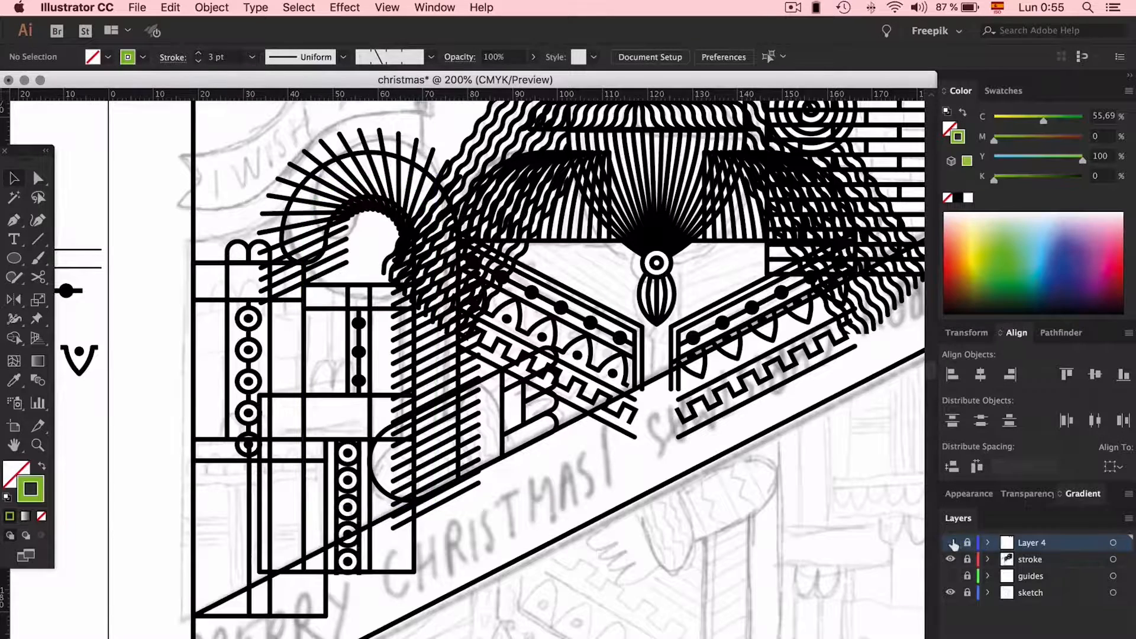
left_click(967, 559)
Mask the stripe blend inside the candy cane outline with a clipping mask
left_click(330, 168)
key("a")
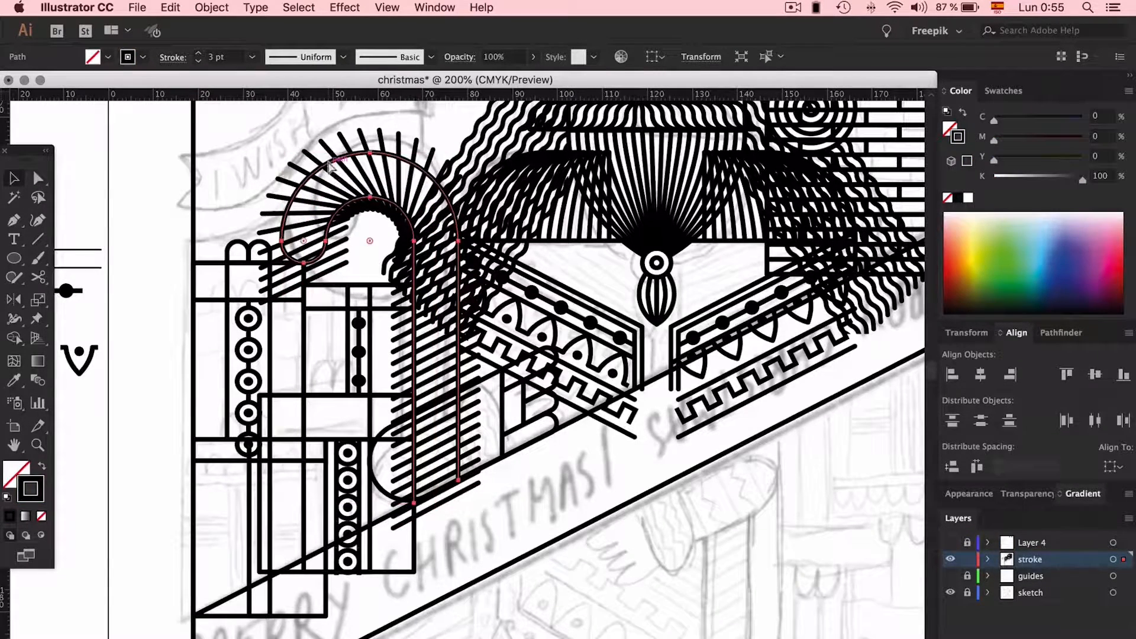
left_click(315, 152)
left_click(347, 185)
left_click(345, 183, "shift")
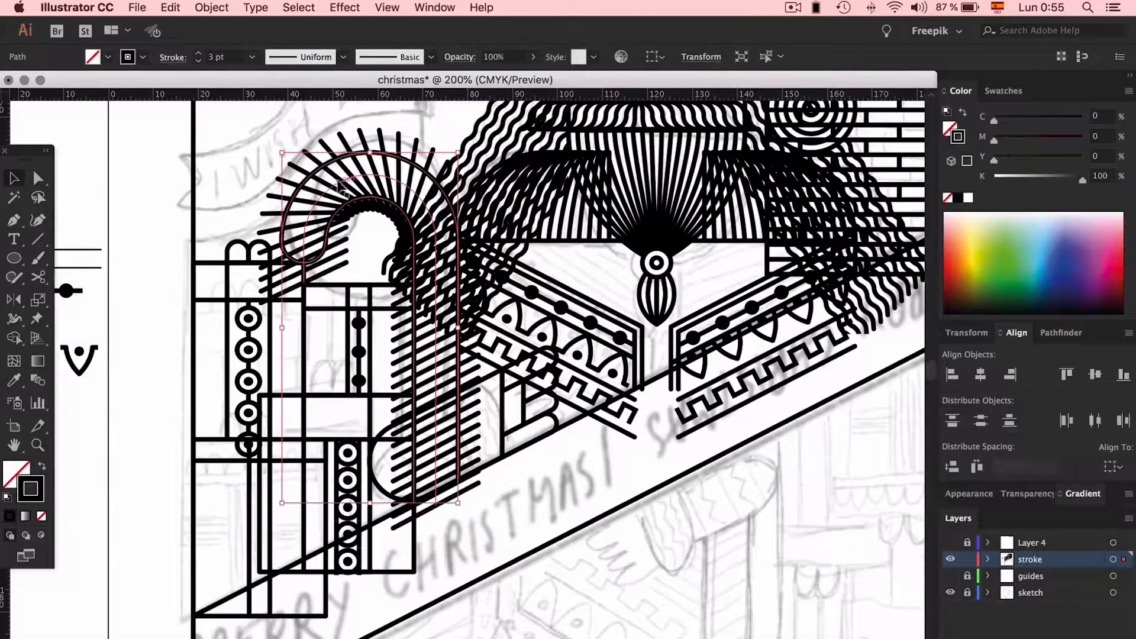
key("super+7")
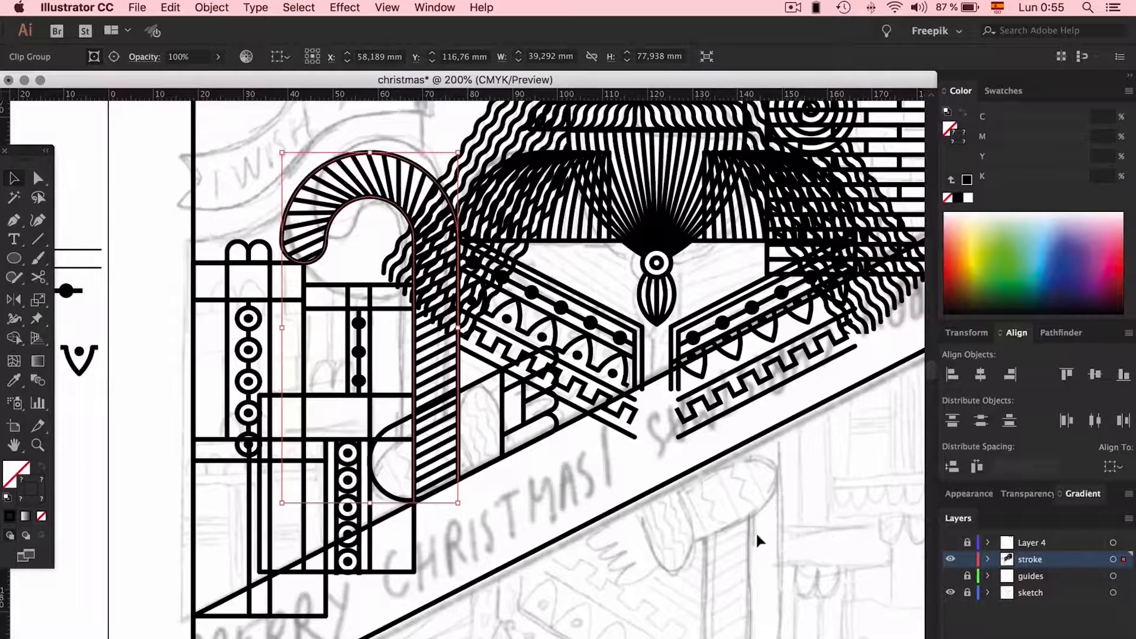
Make Layer 4 visible again and unlock it with nothing selected
left_click(950, 542)
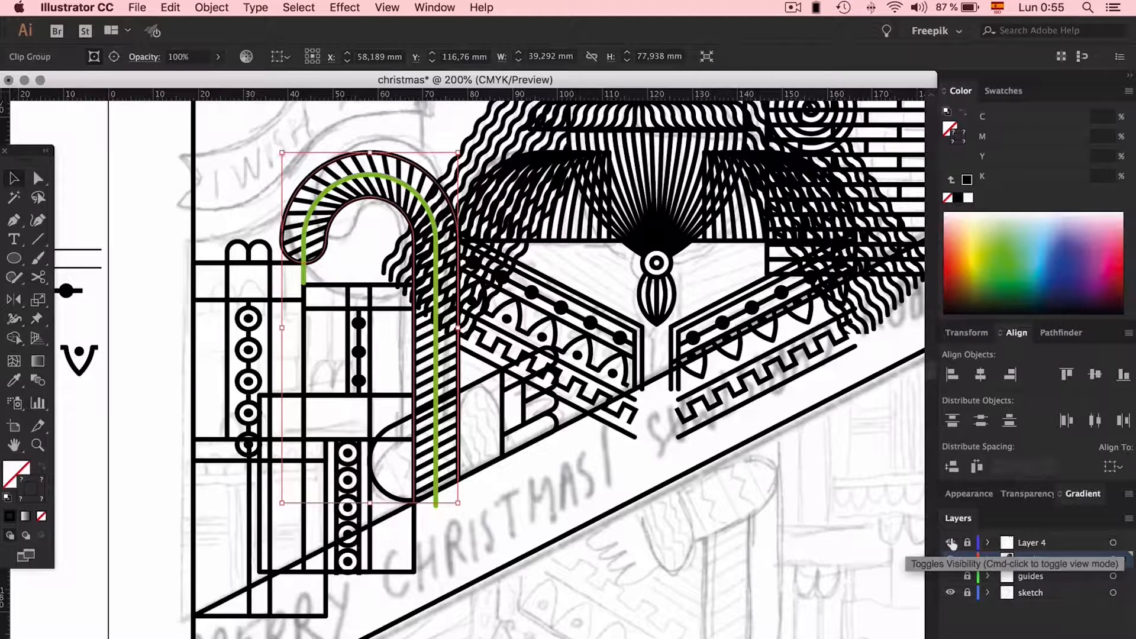
left_click(567, 499)
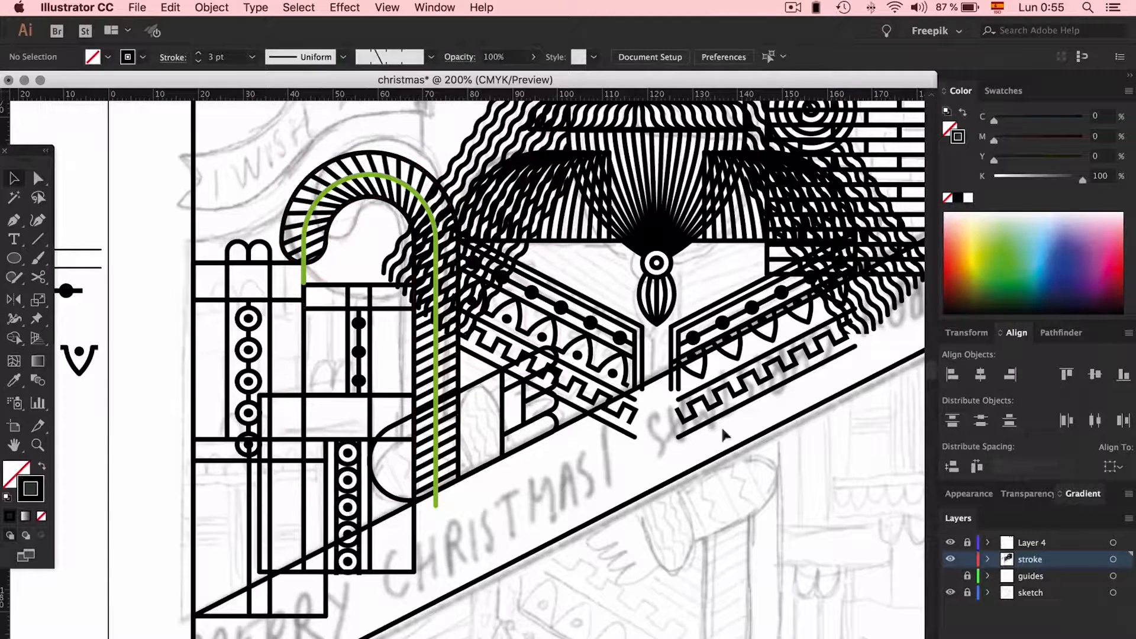
left_click(968, 543)
Shorten the green spine path by moving its two lower endpoints up so that they sit inside the candy cane artwork
key("a")
left_click(309, 283)
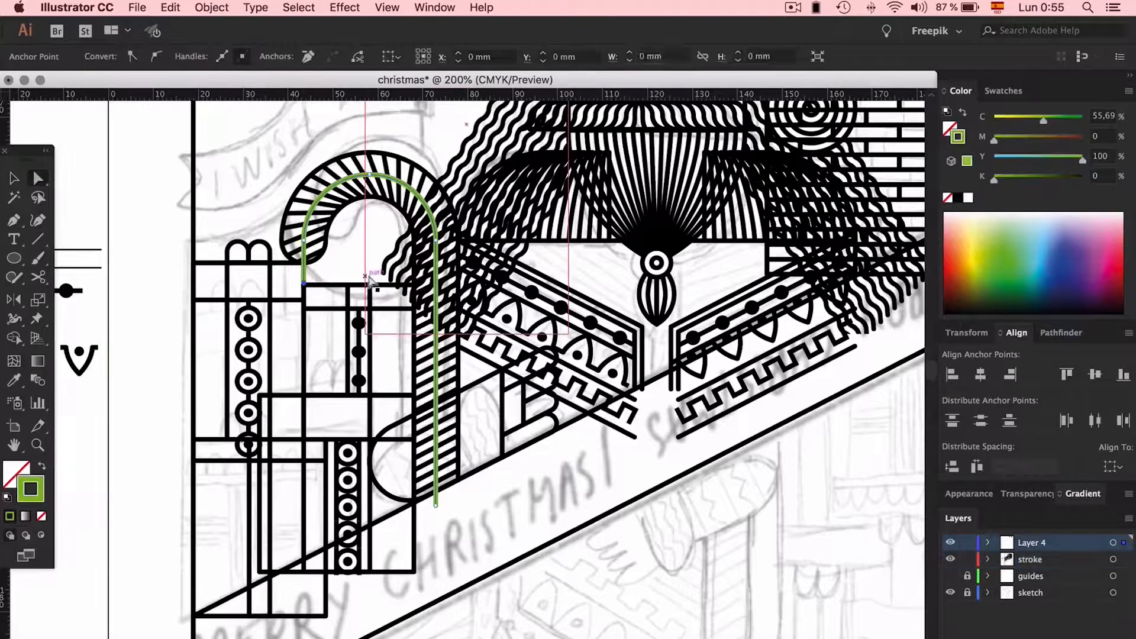
key("Up")
key("Up")
key("Up")
key("Up")
key("Up")
key("Up")
key("Up")
key("Up")
key("Up")
key("Up")
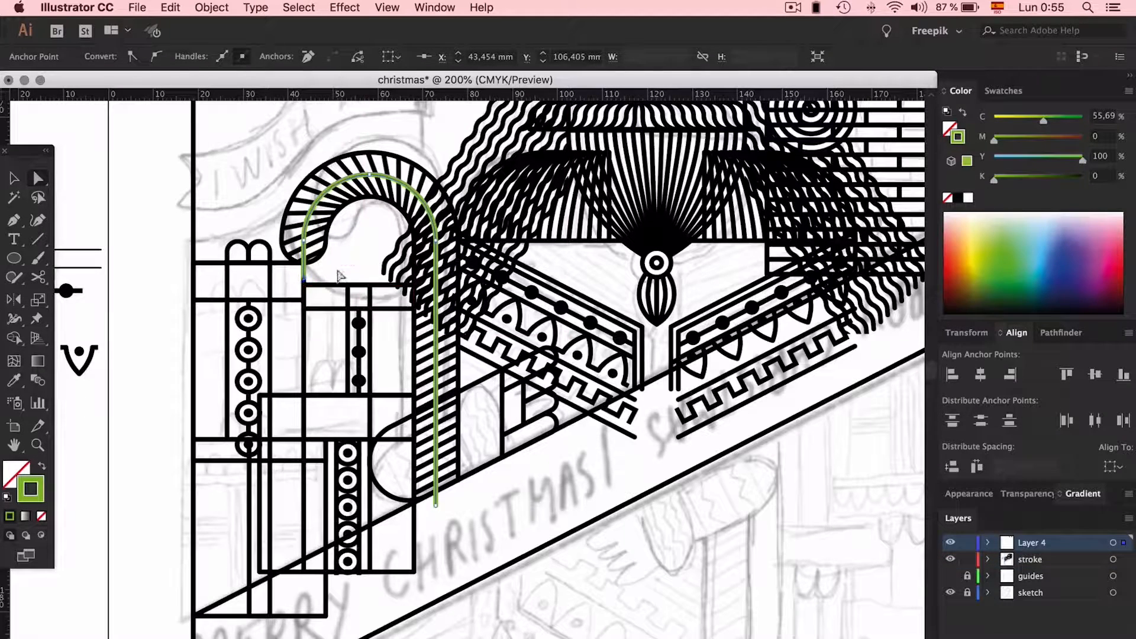
left_click(436, 503)
Give the spine path the 3 pt black stroke of the line artwork by sampling it with the Eyedropper, and deselect it
key("i")
left_click(508, 445)
key("v")
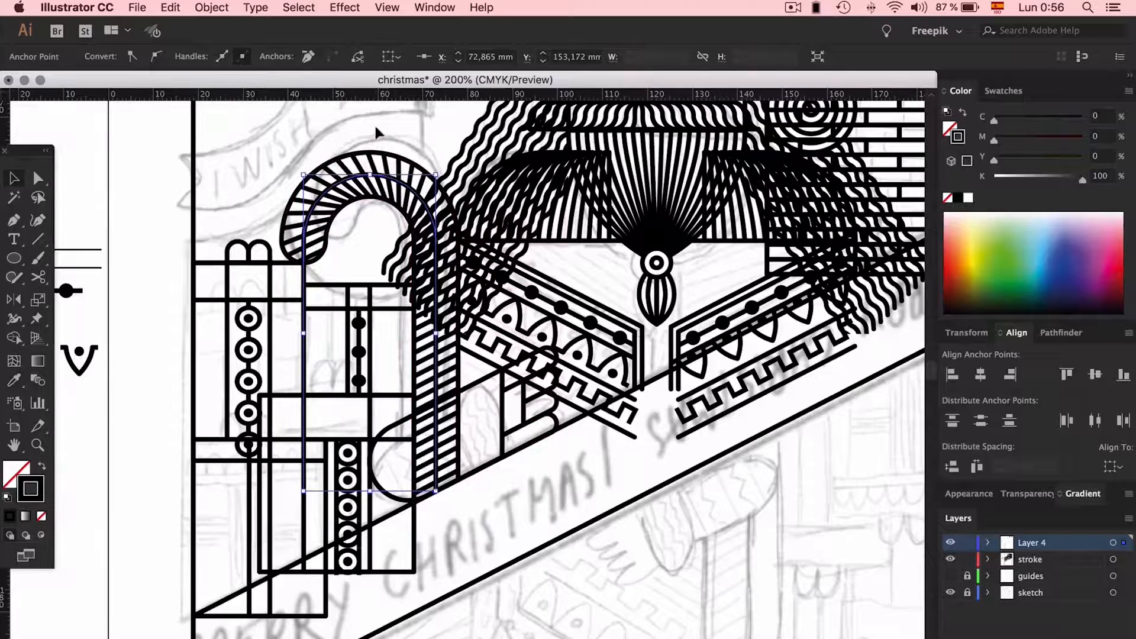
left_click(369, 123)
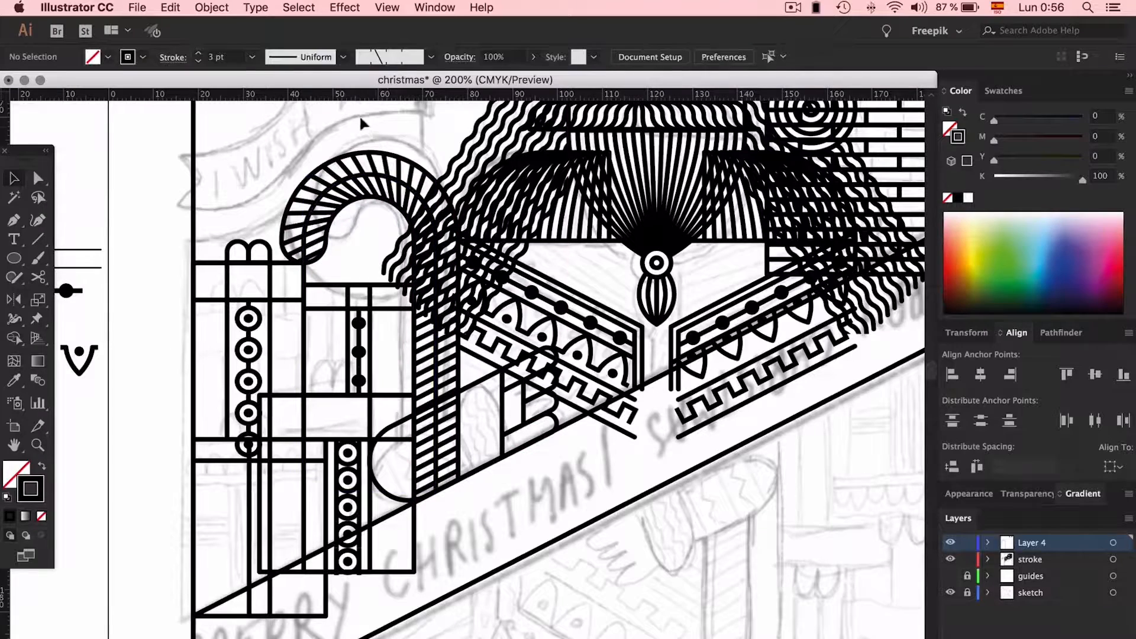
Group the candy cane stripes with the spine and move the group to the stroke layer in its original position
left_click(353, 224)
key("super+g")
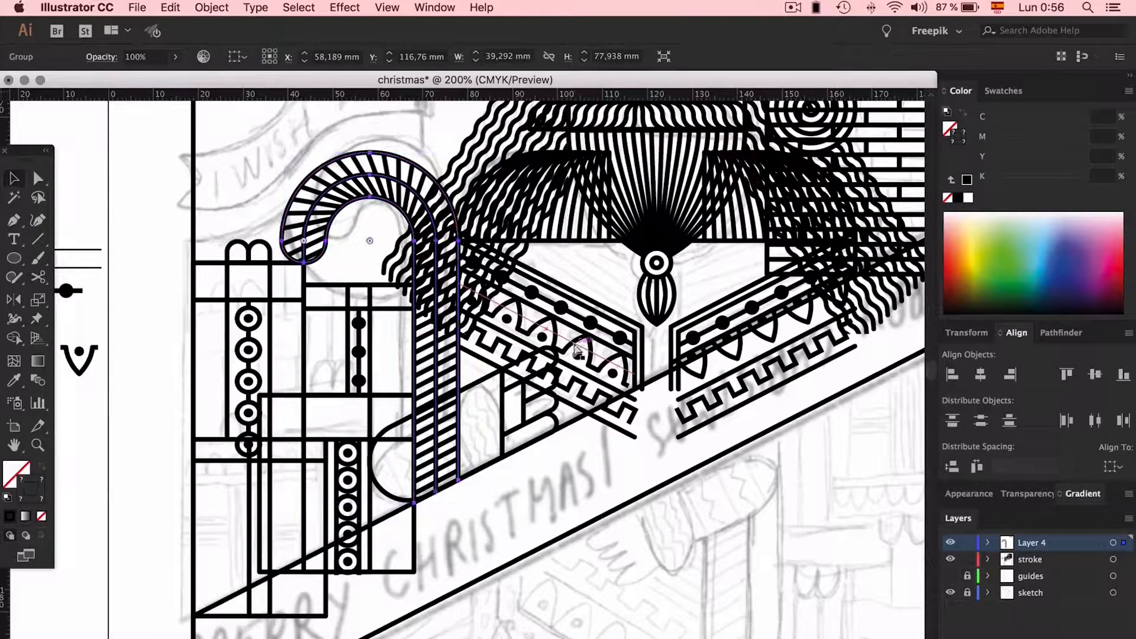
key("super+x")
left_click(1058, 563)
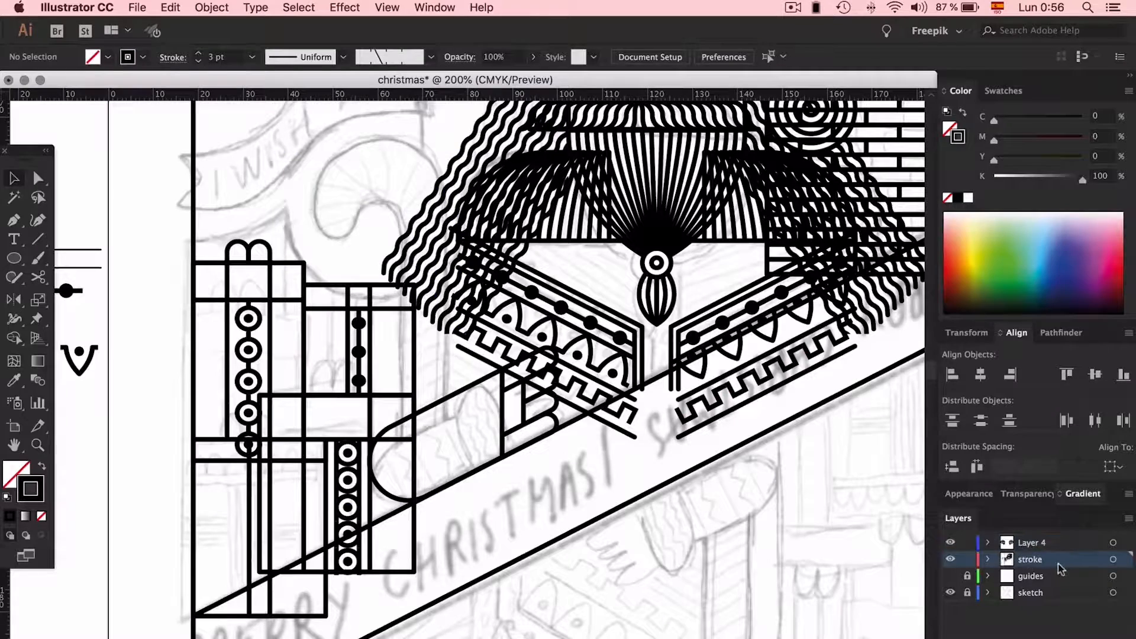
key("super+f")
left_click(541, 501)
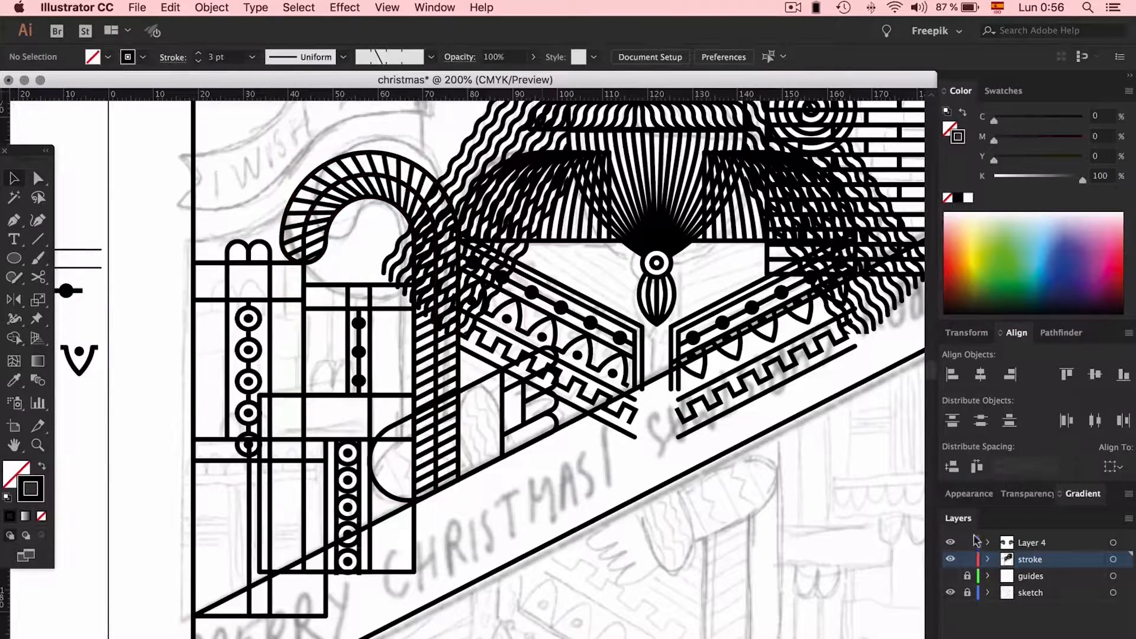
Toggle Layer 4's visibility with the whole upper illustration in view to check which artwork is on it
key("super+minus")
key("super+minus")
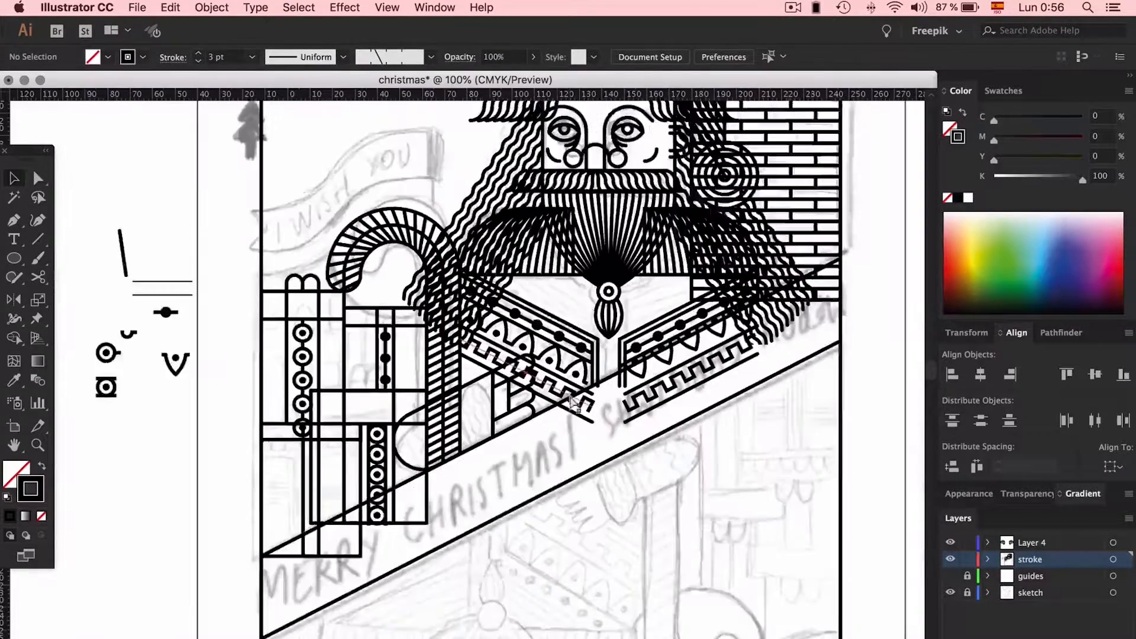
left_click(951, 543)
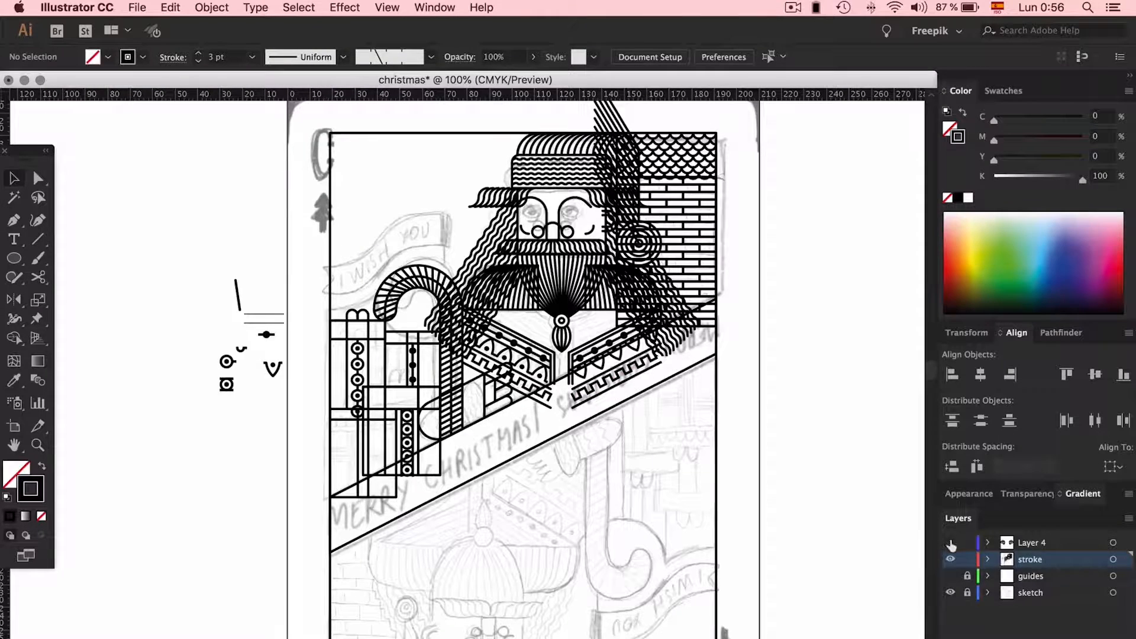
left_click(952, 544)
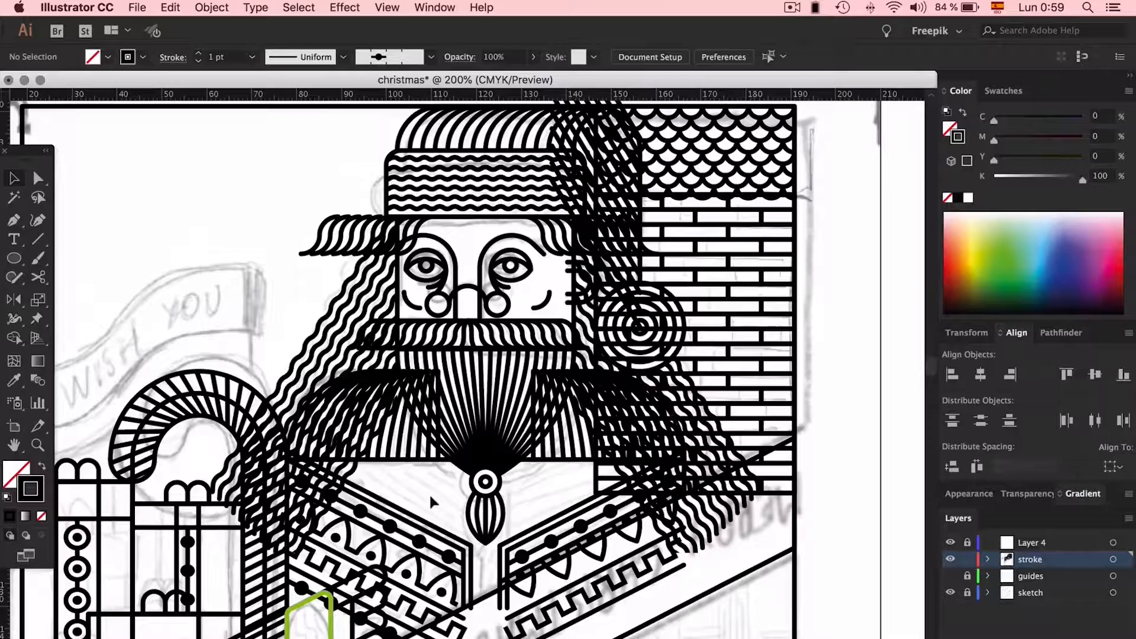
Examine the overall illustration and the clipped wavy hair beside the face, the candy cane and the jacket borders
key("super+minus")
key("super+minus")
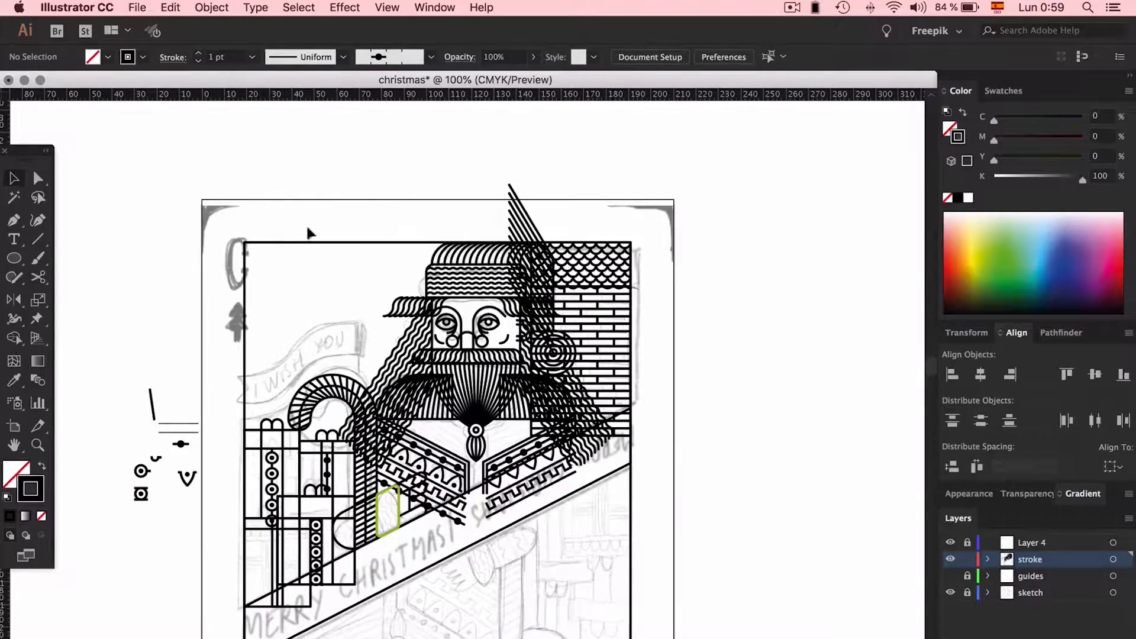
key("super+plus")
key("super+plus")
scroll(304, 285, "down", 5)
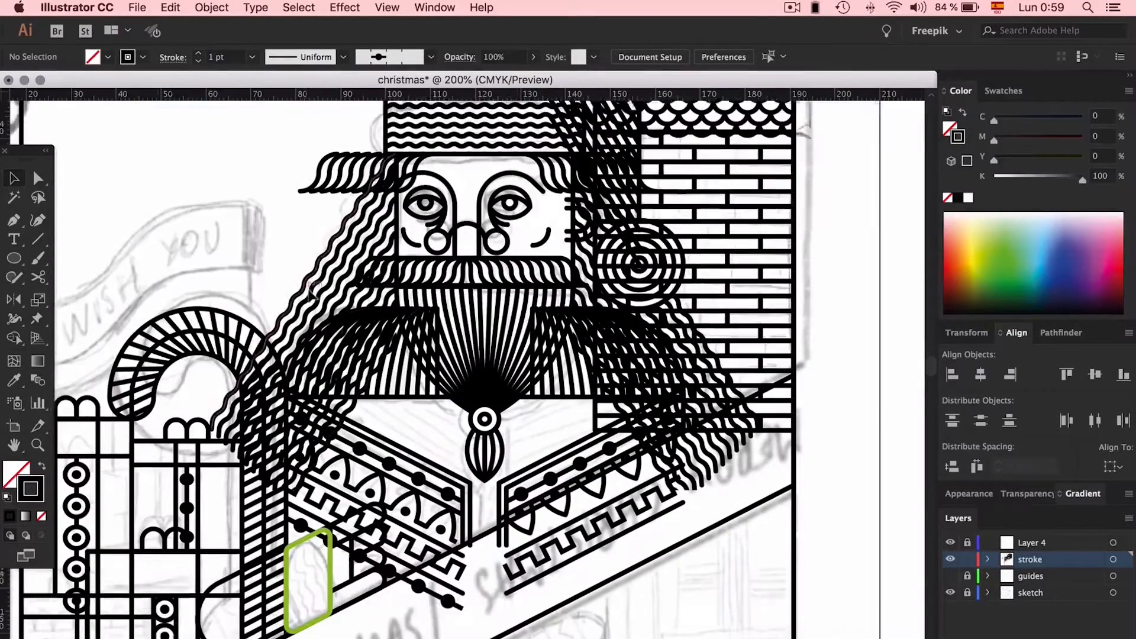
left_click(347, 220)
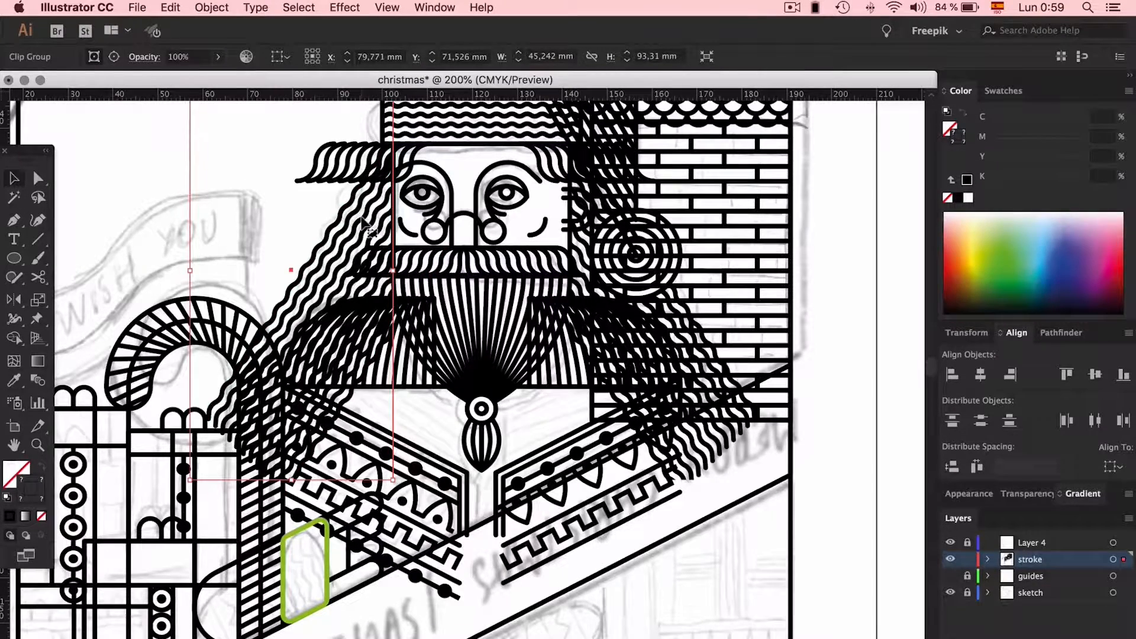
scroll(364, 224, "down", 10)
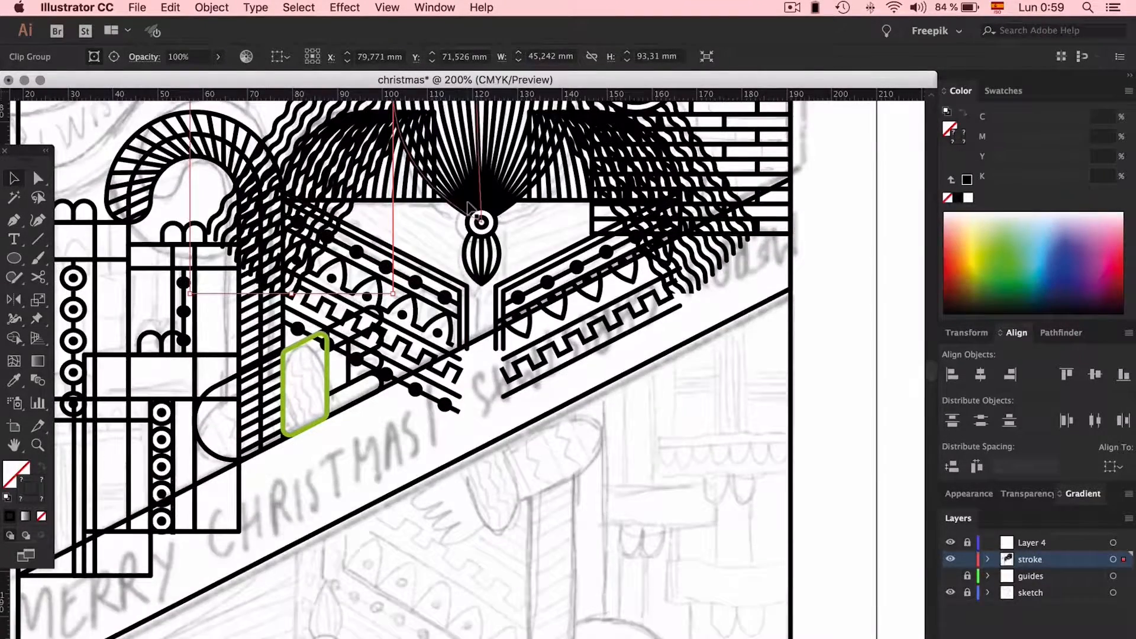
scroll(467, 254, "up", 9)
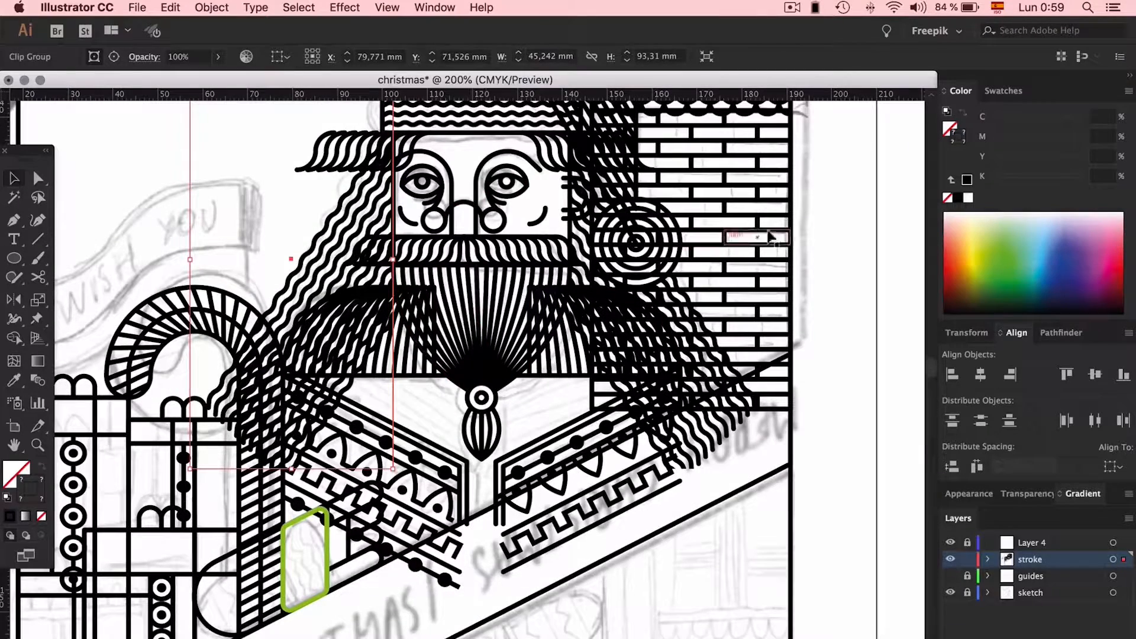
left_click(833, 223)
key("super+minus")
key("super+minus")
key("super+minus")
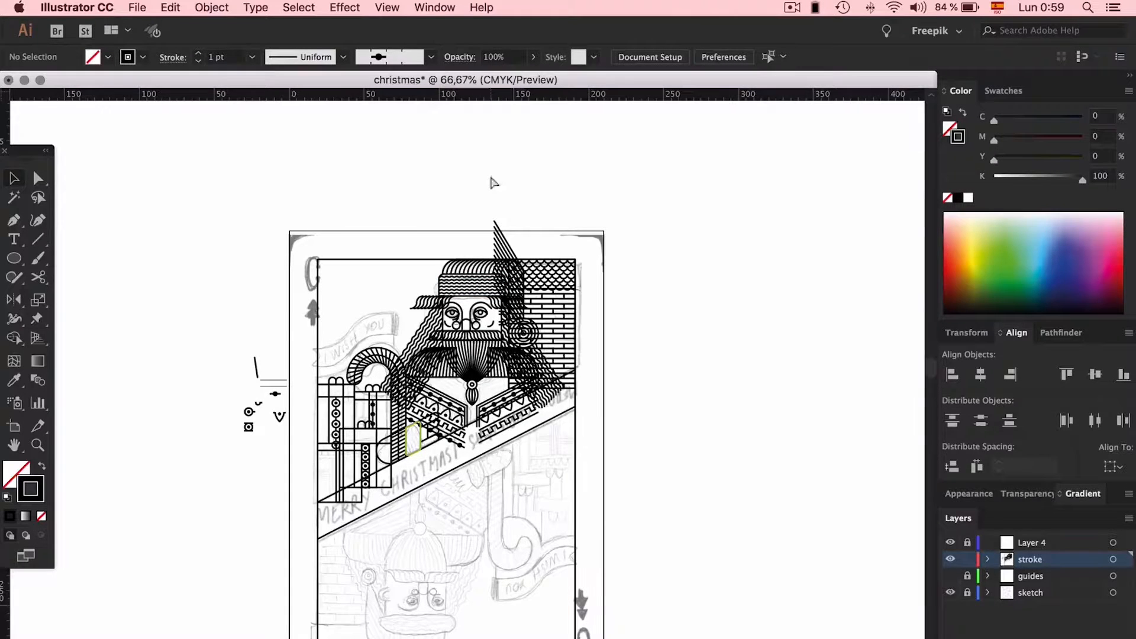
Save the document as christmas.ai in the Escritorio folder, in Adobe Illustrator format with the Illustrator CC version
key("super+shift+s")
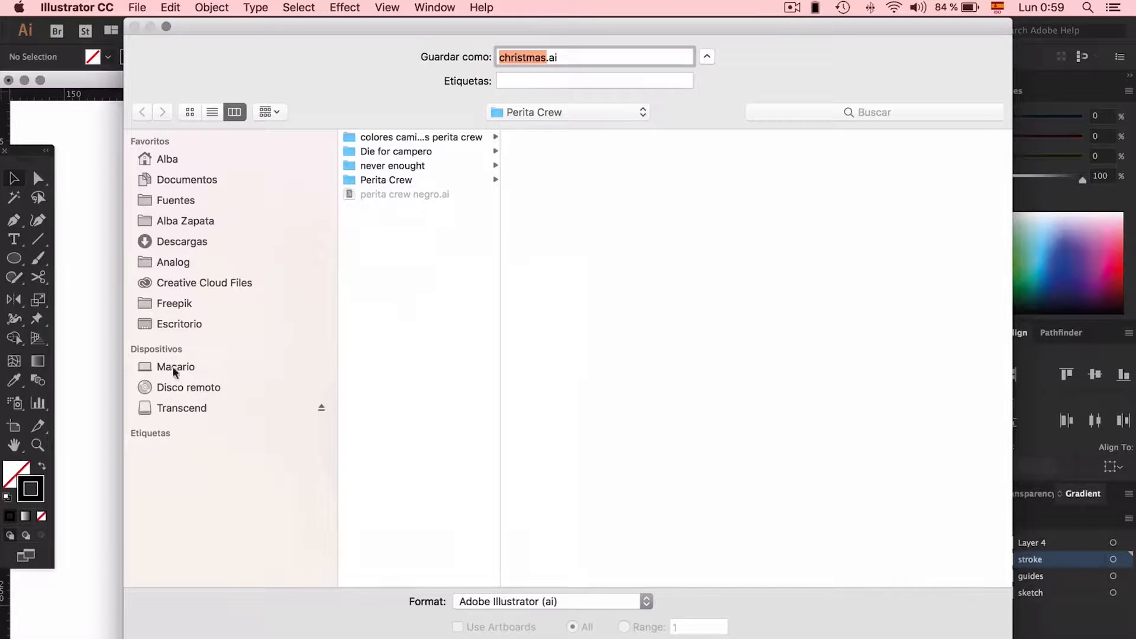
left_click(178, 324)
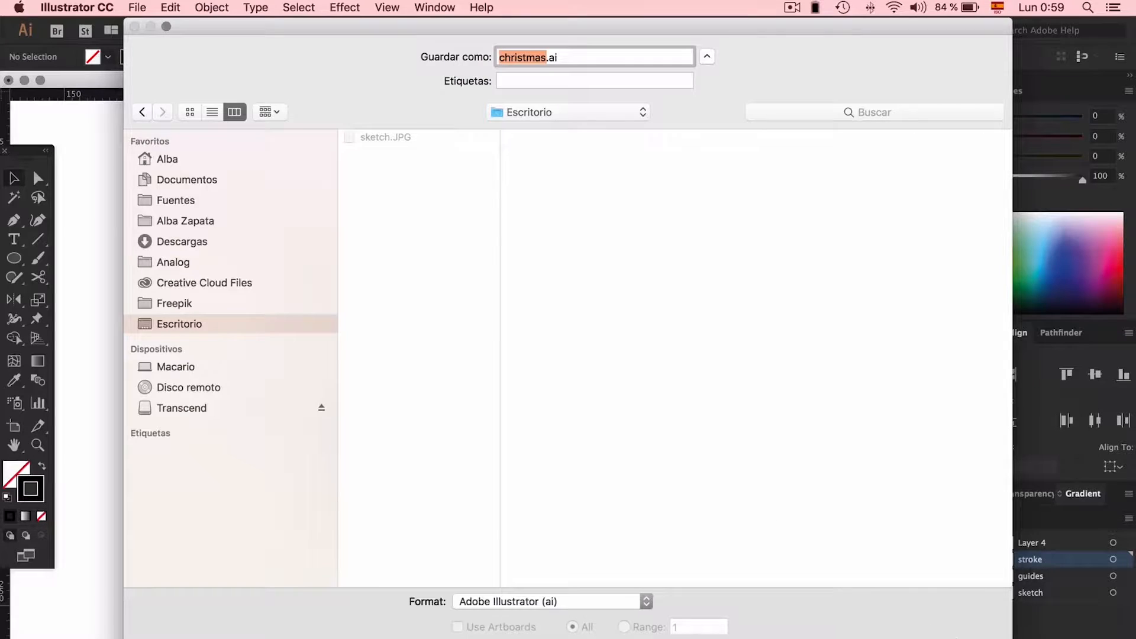
key("Return")
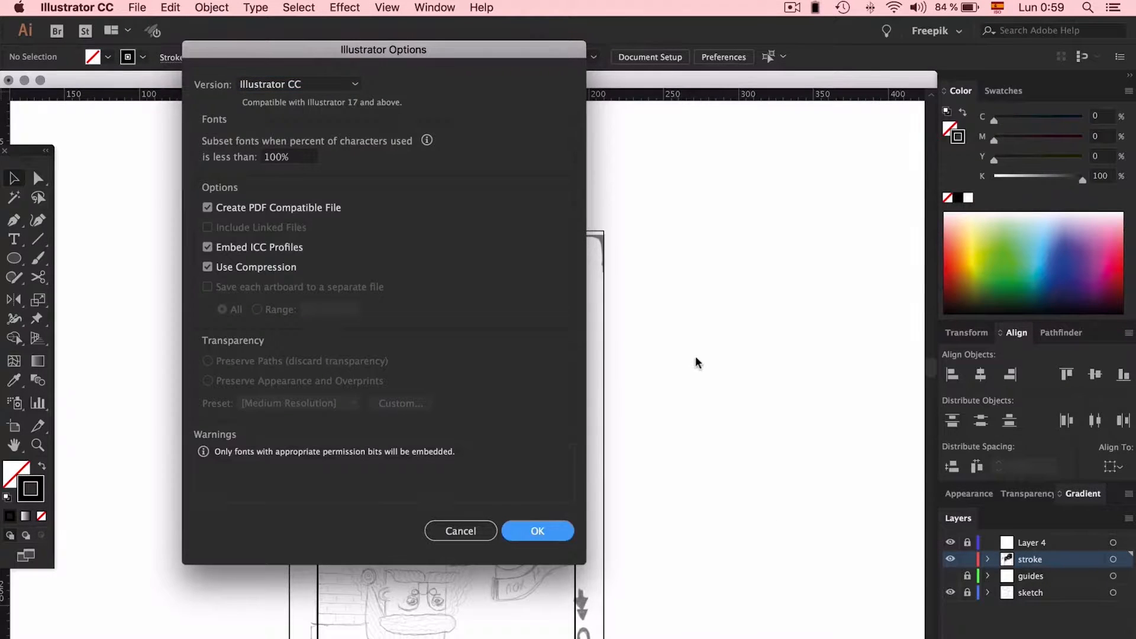
key("Return")
Expand the blend of curved strands under the left side of the hat into individual paths
key("super+equal")
key("super+equal")
key("super+equal")
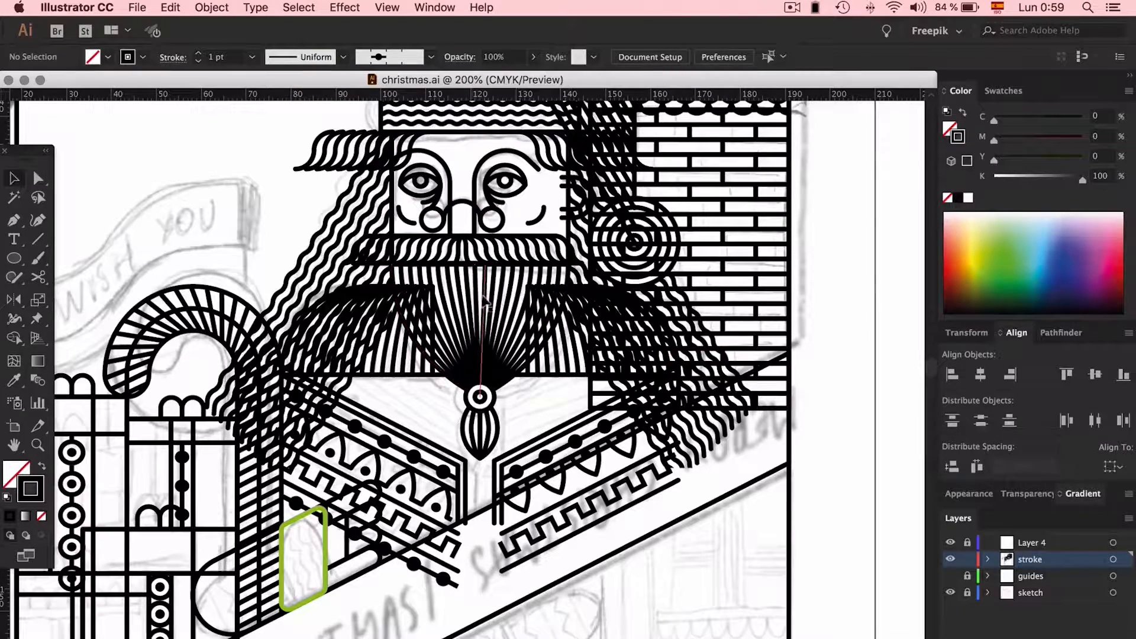
left_click(378, 211)
scroll(378, 211, "up", 5)
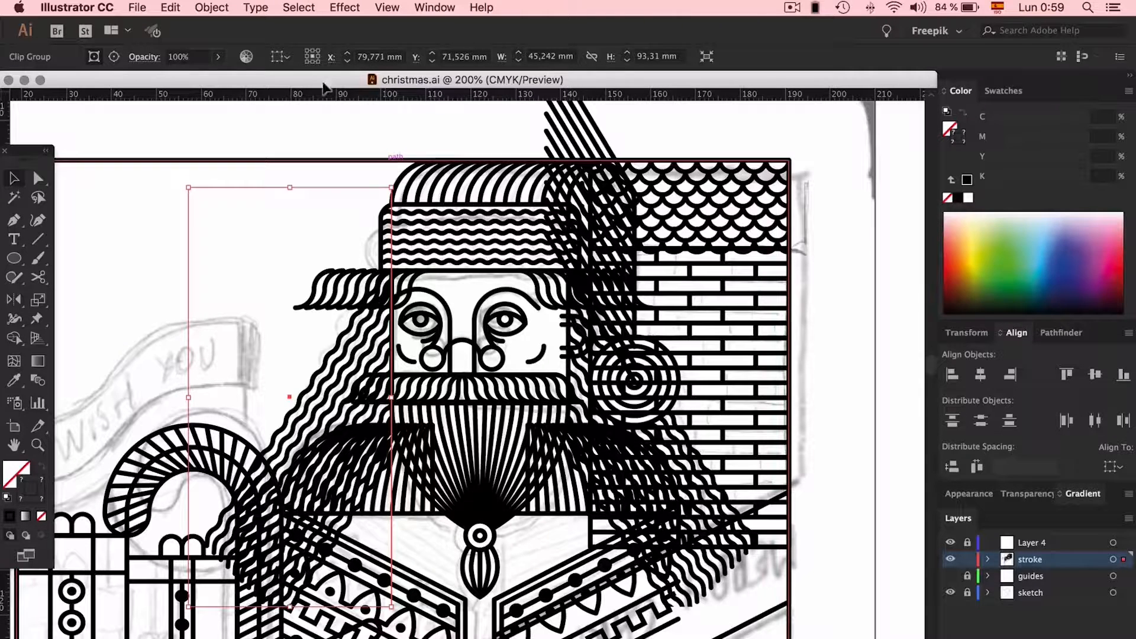
left_click(314, 151)
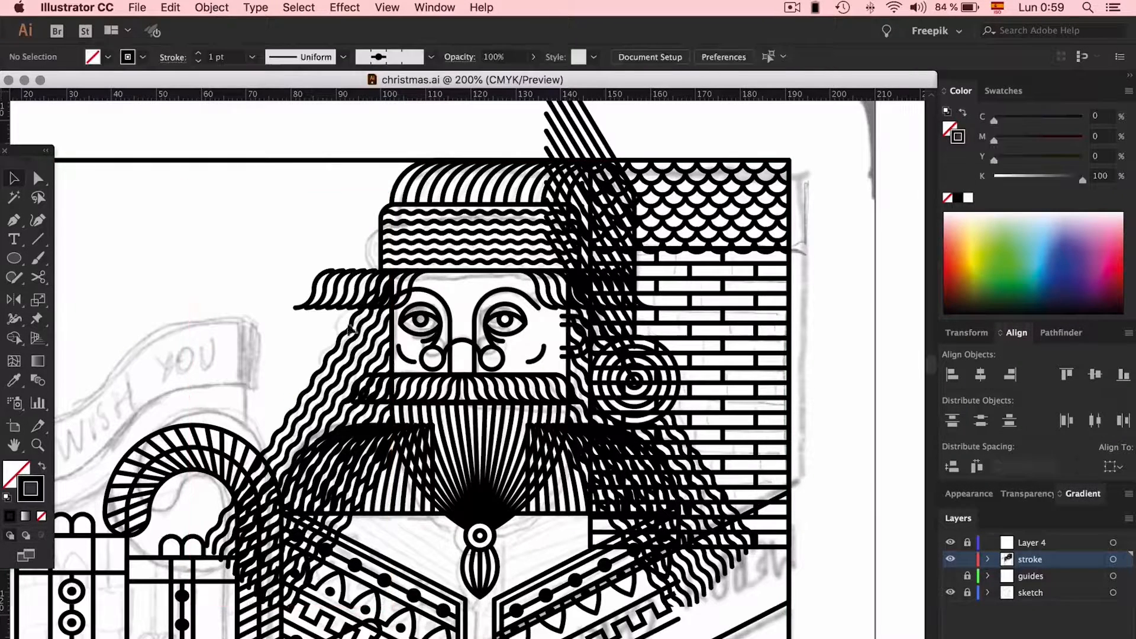
left_click(354, 298)
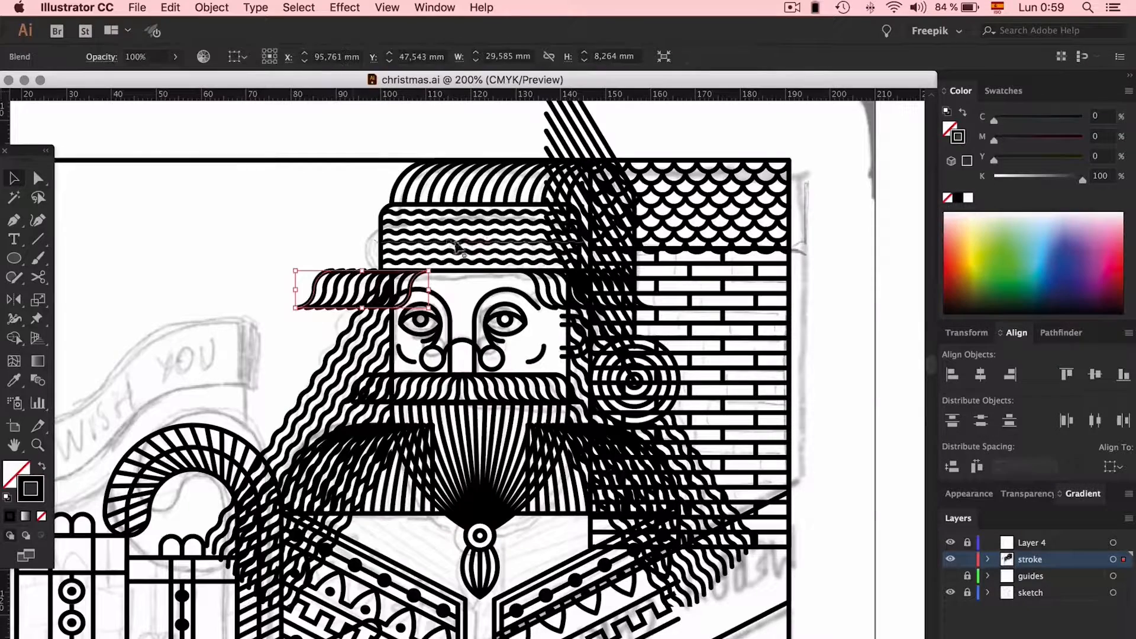
key("super+equal")
key("super+equal")
key("super+equal")
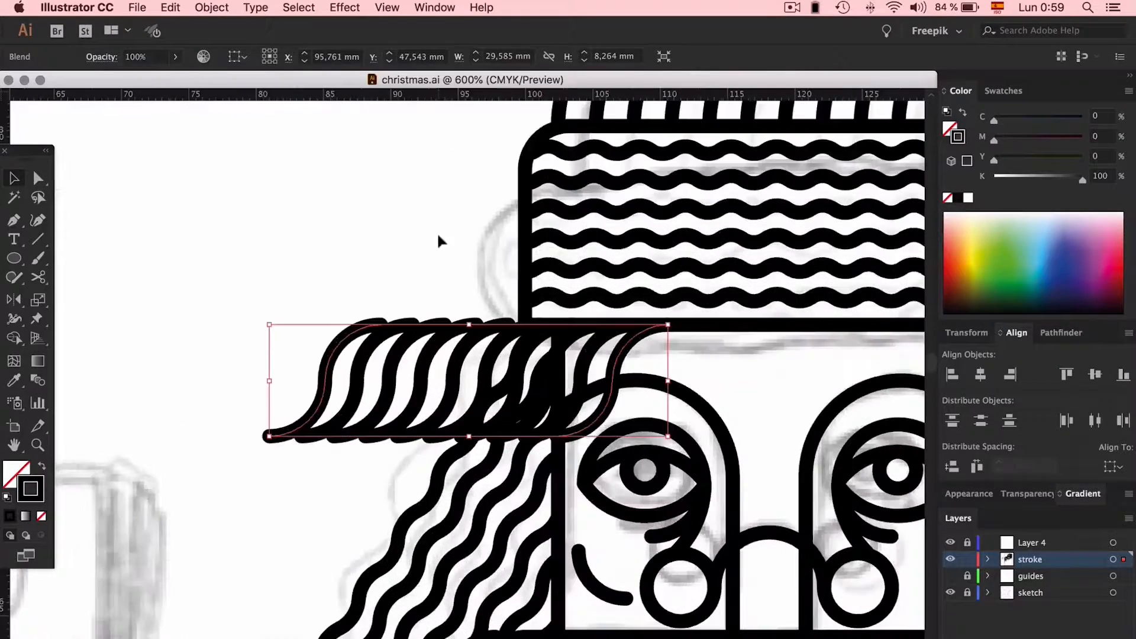
left_click(212, 7)
left_click(249, 162)
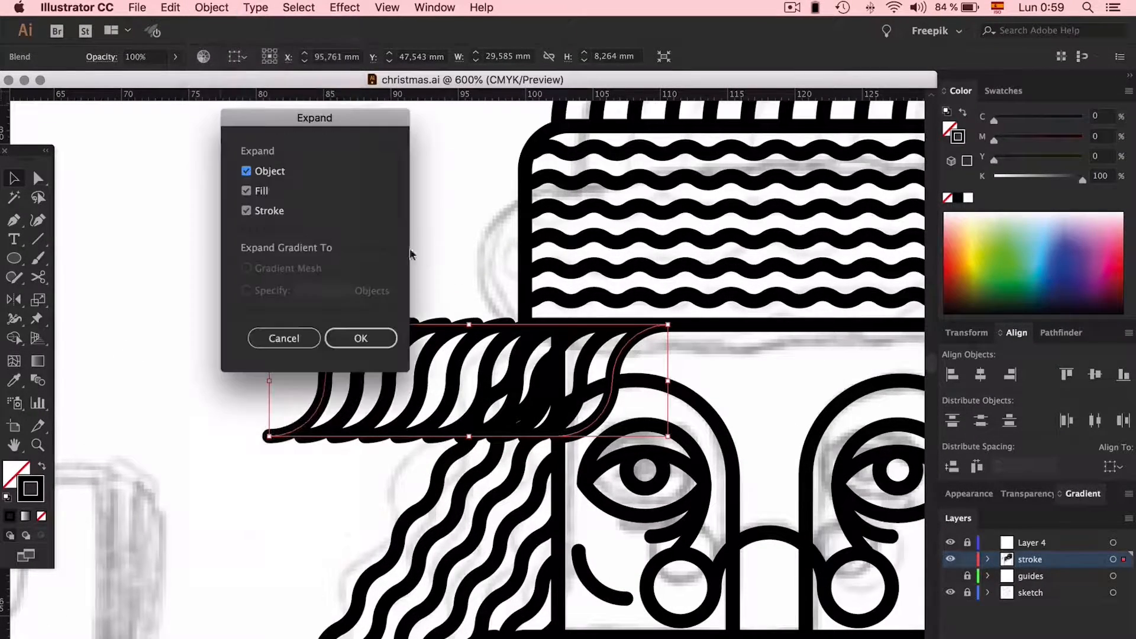
left_click(350, 329)
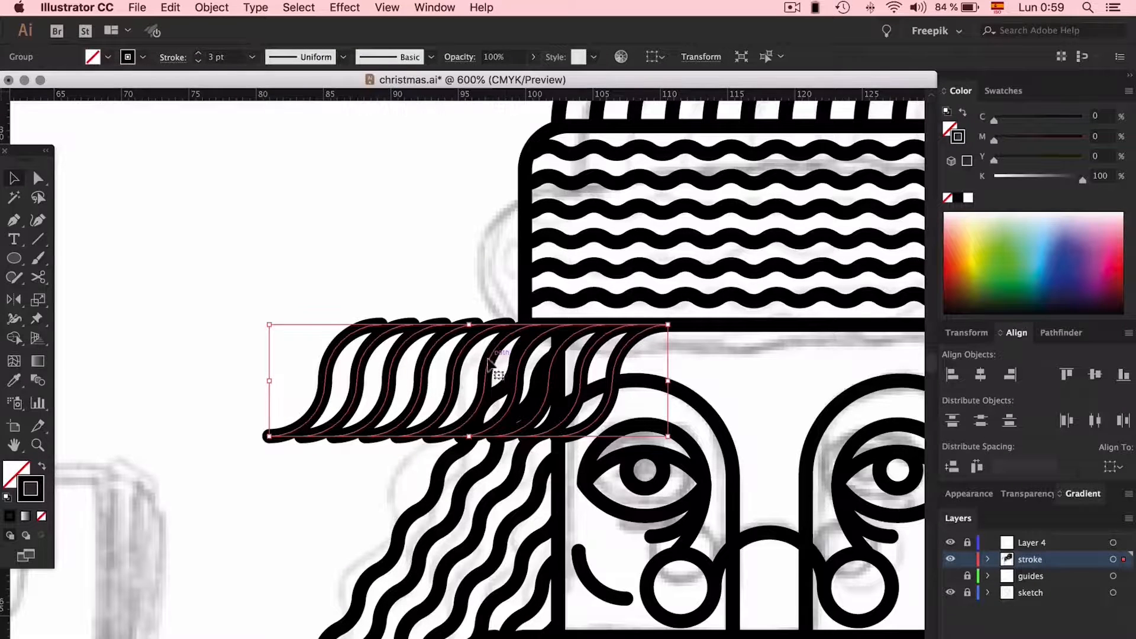
Delete the outermost strands at the left end of the expanded fringe so that it starts closer to the hat
scroll(486, 402, "right", 5)
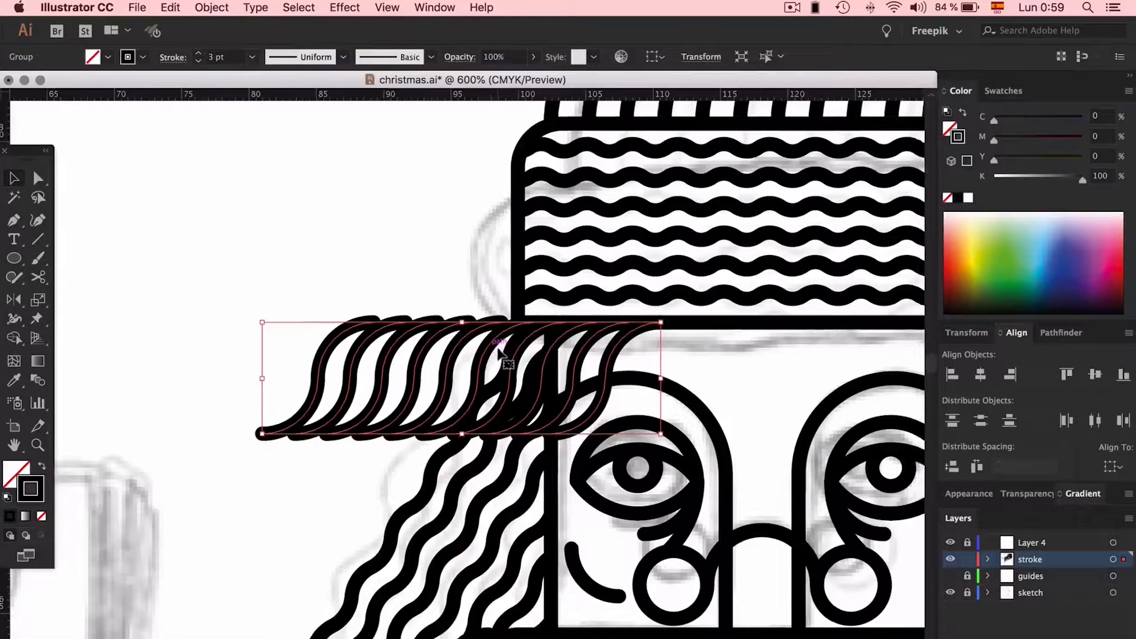
key("a")
left_click(172, 235)
left_click_drag(172, 235, 273, 350)
key("Delete")
left_click(301, 332)
key("Delete")
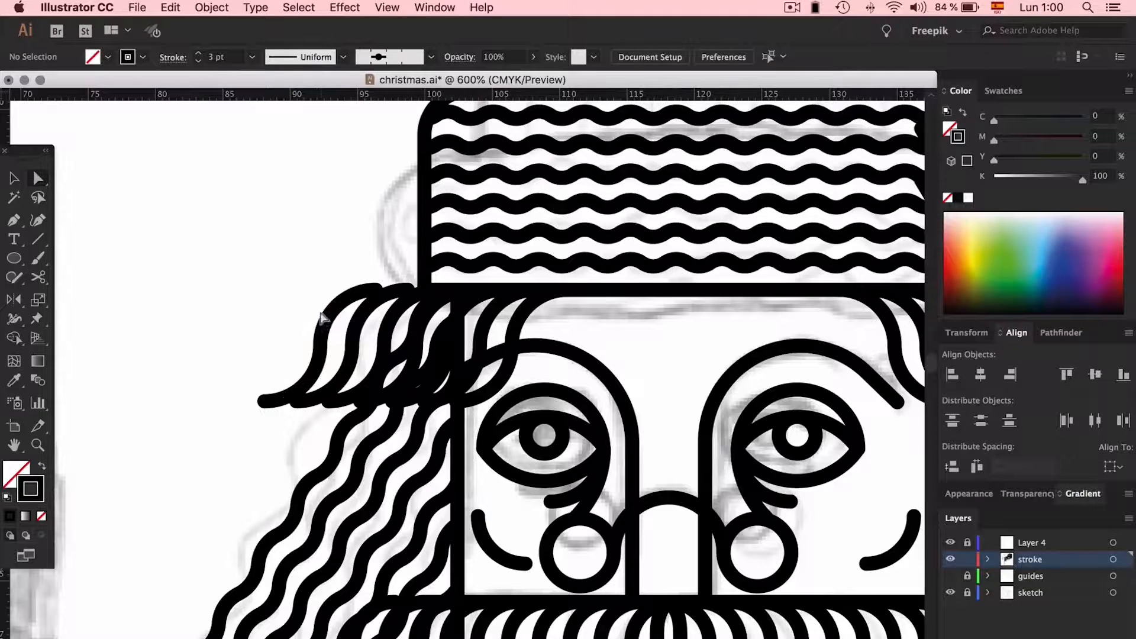
left_click(338, 316)
key("Delete")
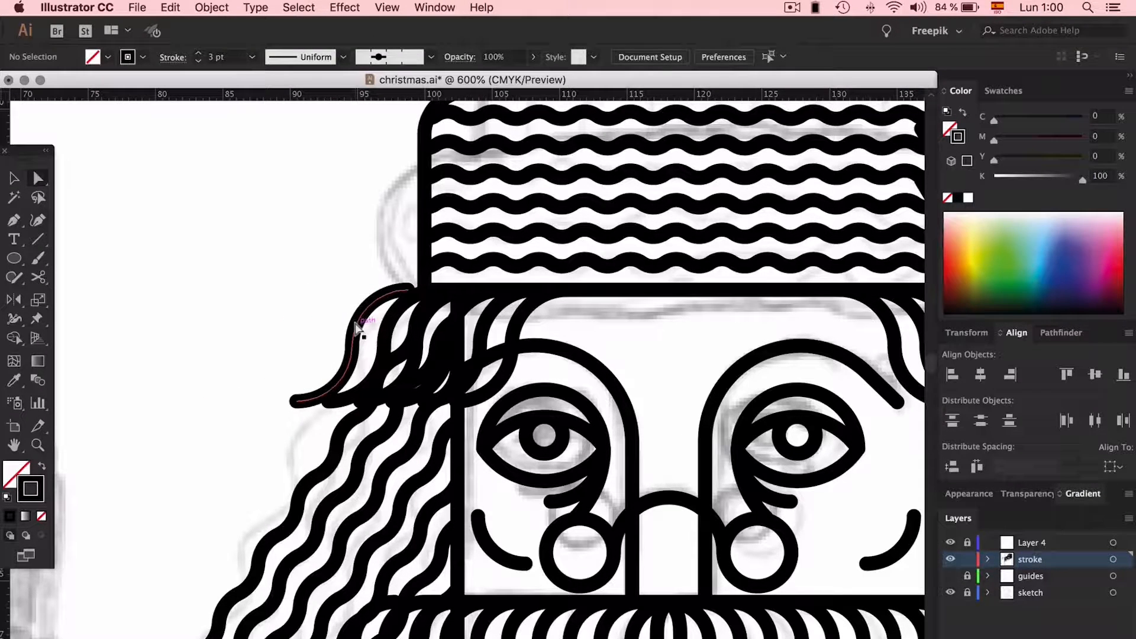
Extend the outermost strand with a straight Pen line along the hat's lower edge to the top of the last strand, and select the fringe group
key("p")
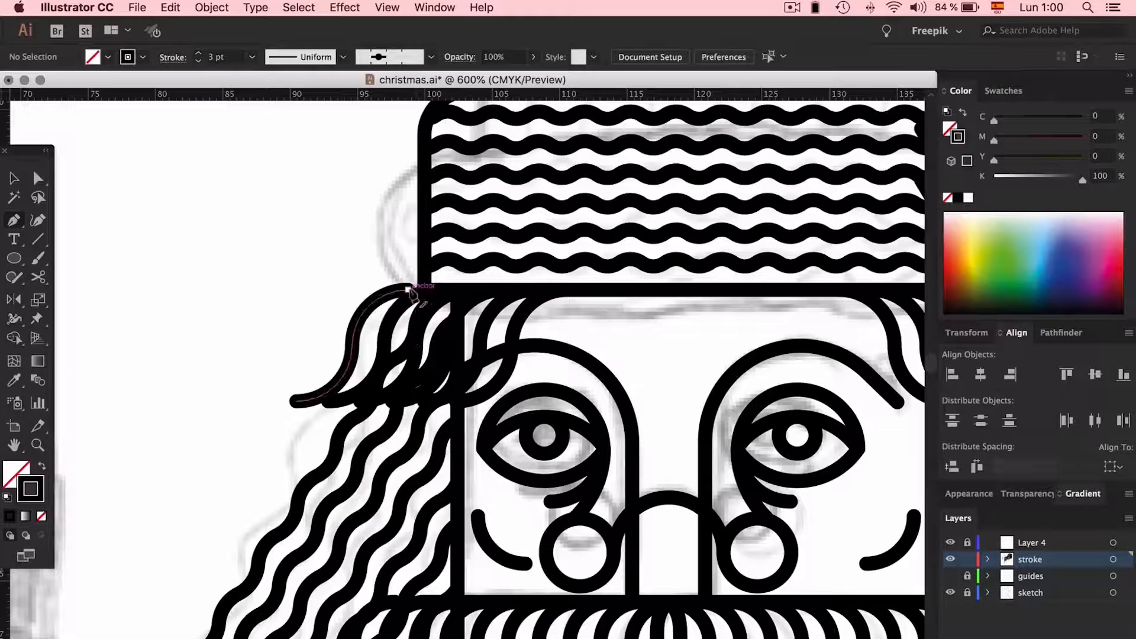
left_click(409, 290)
left_click(567, 290)
left_click(296, 401)
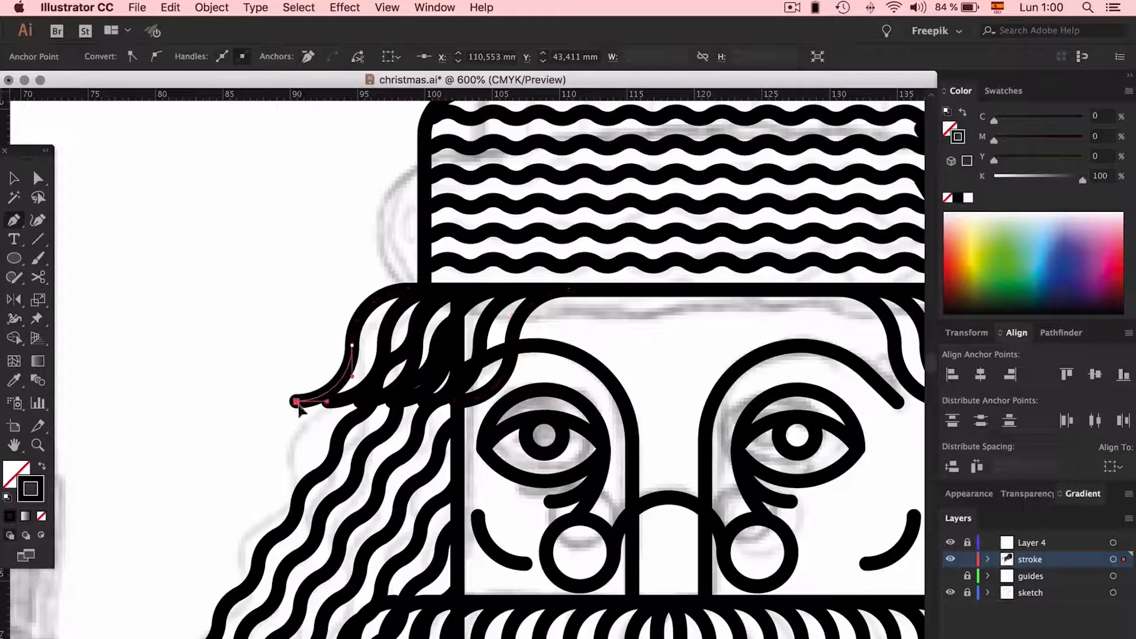
key("v")
left_click(283, 270)
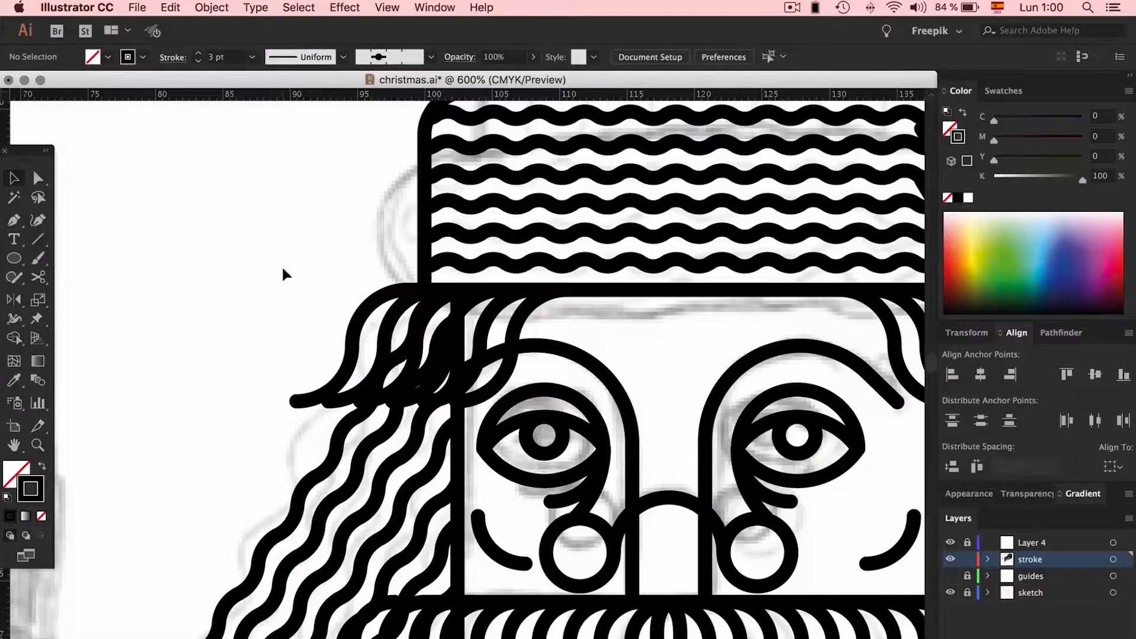
left_click(364, 314)
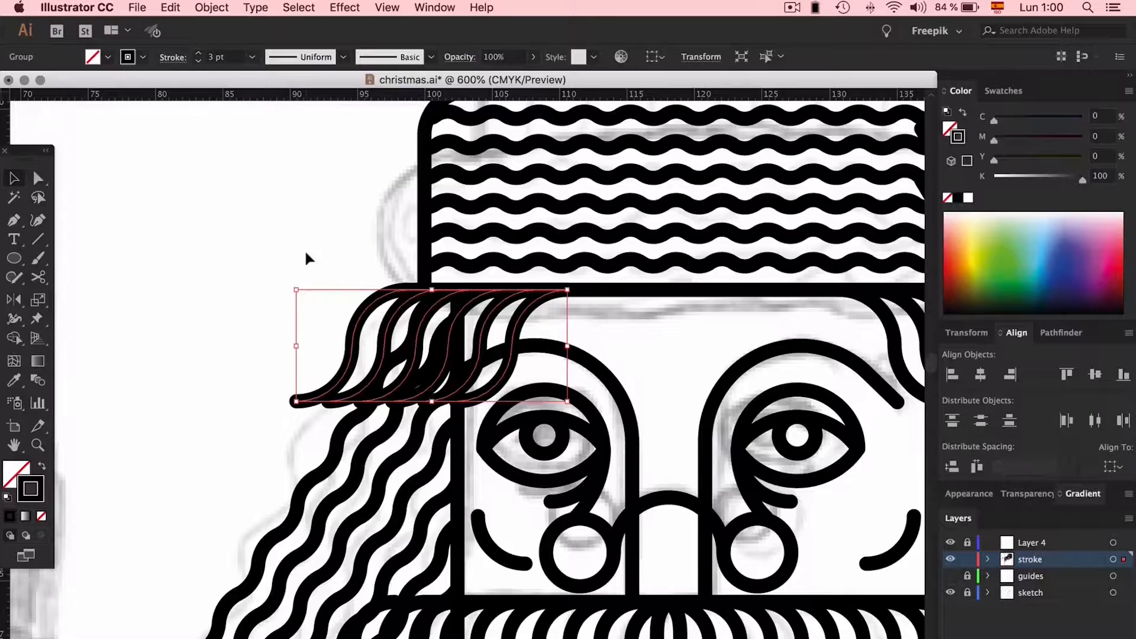
Expand the clipped group of wavy hair strands beside the face, including object, fill and stroke
left_click(306, 253)
scroll(306, 254, "down", 4)
left_click(338, 301)
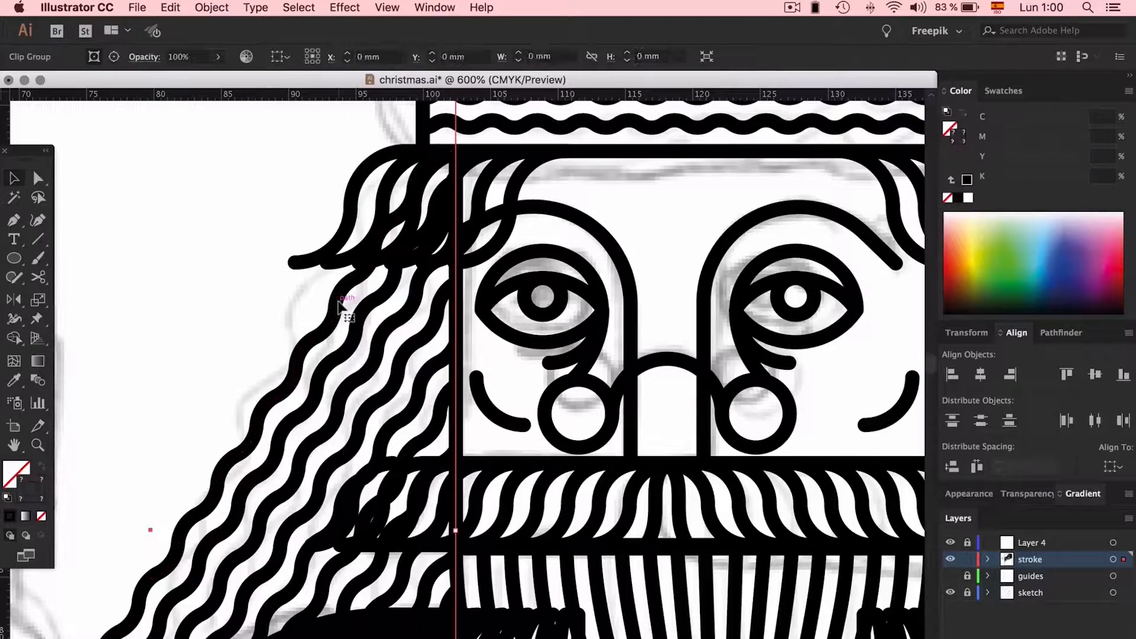
left_click(209, 7)
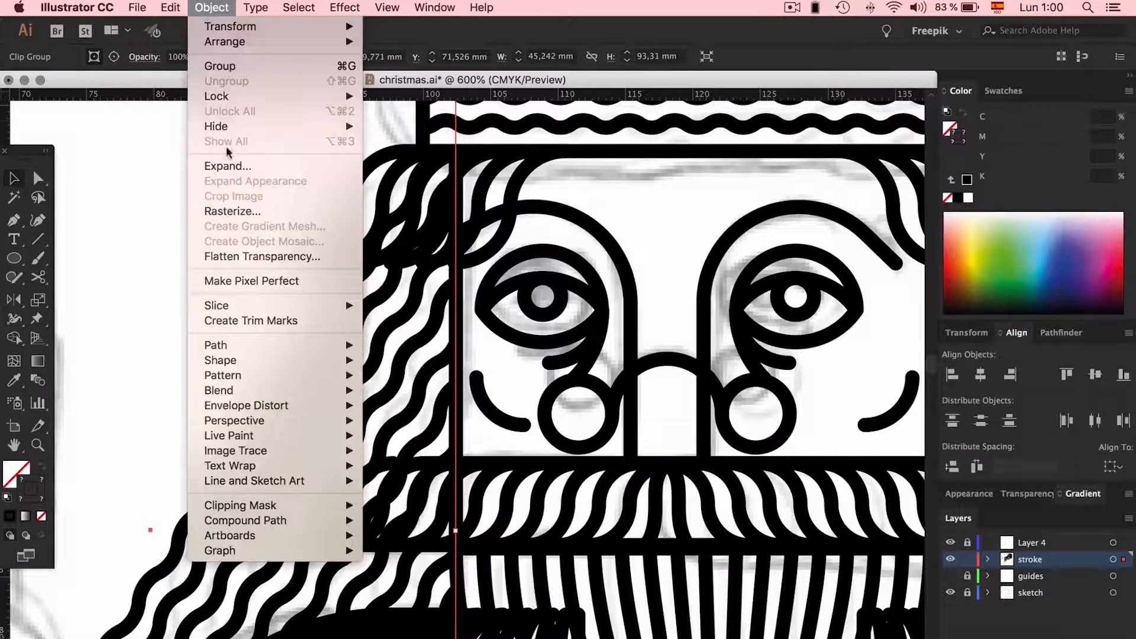
left_click(229, 166)
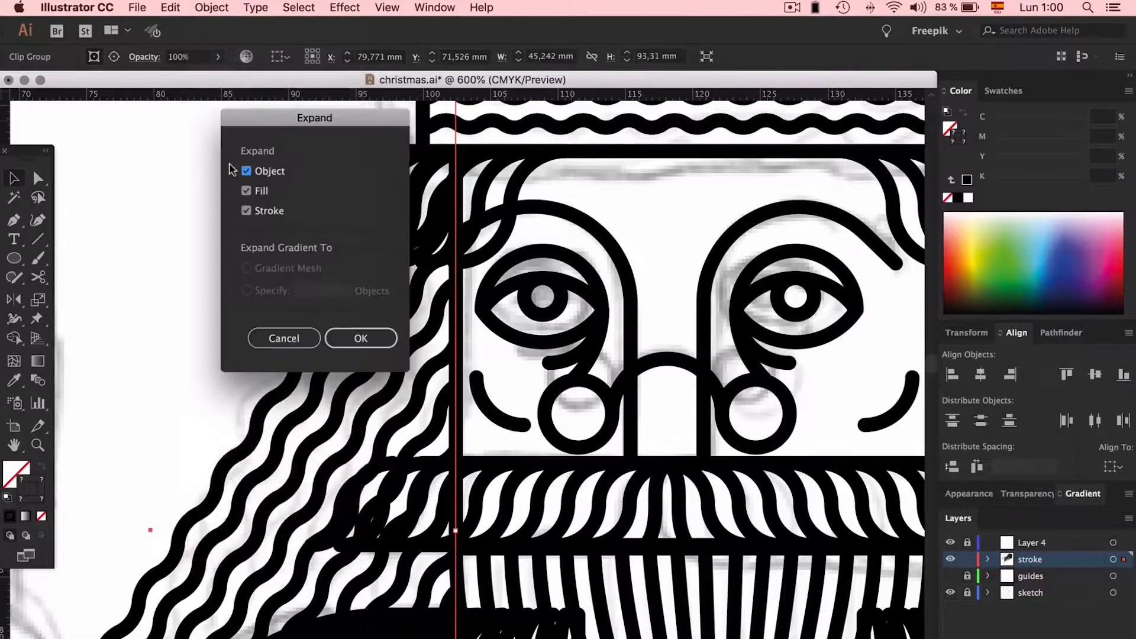
left_click(358, 340)
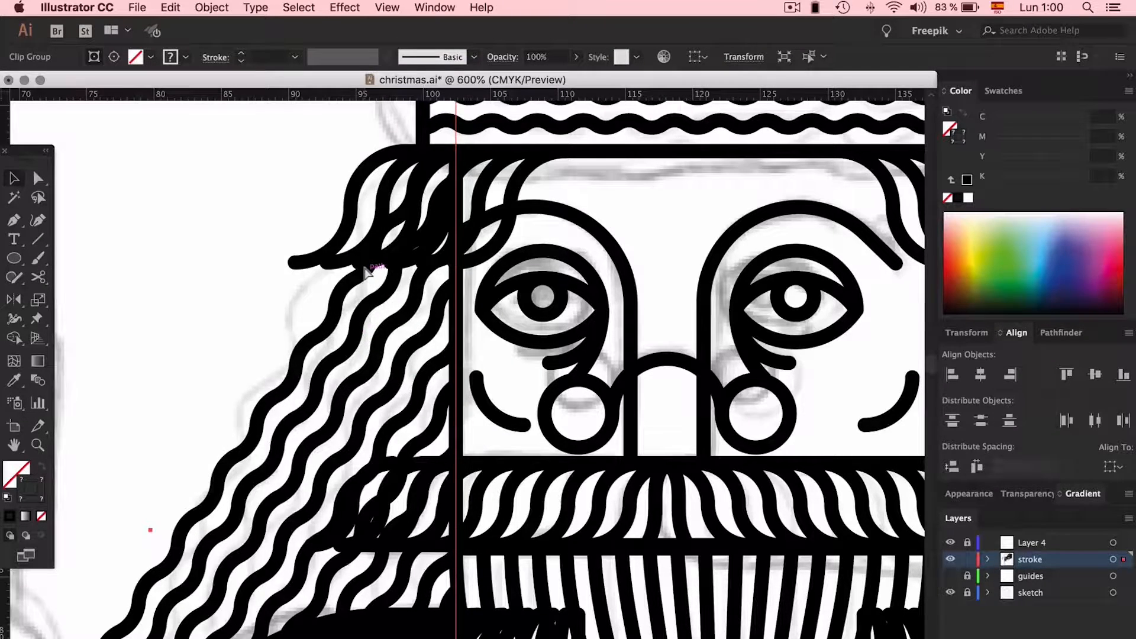
Release the clipping mask from the wavy hair strands and deselect them
key("super+minus")
key("super+minus")
left_click(211, 7)
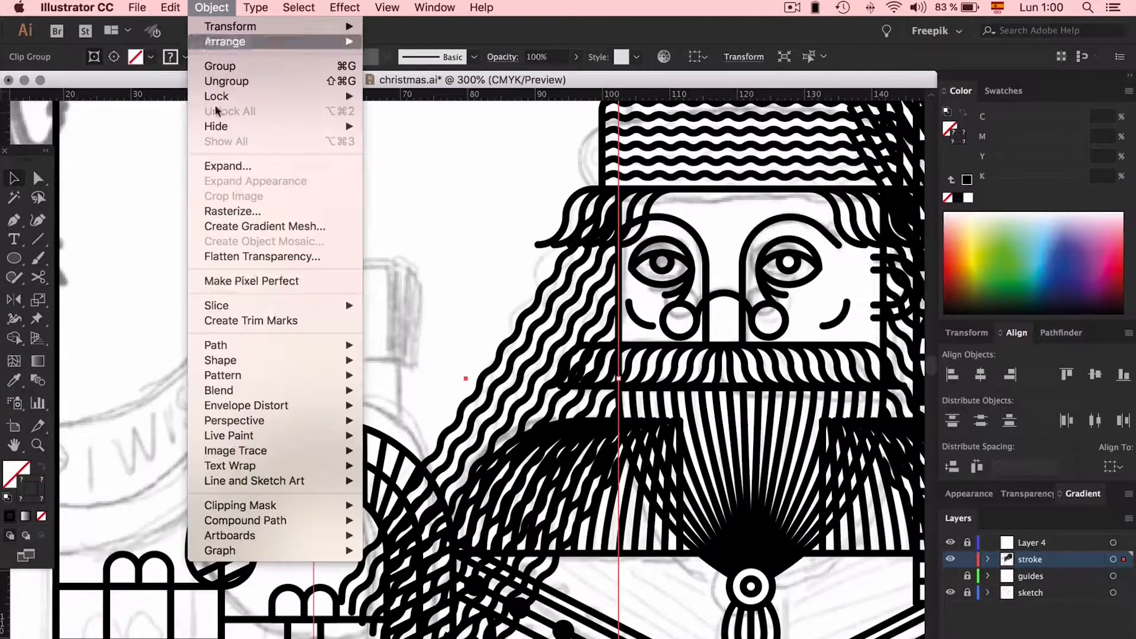
mouse_move(296, 506)
left_click(427, 522)
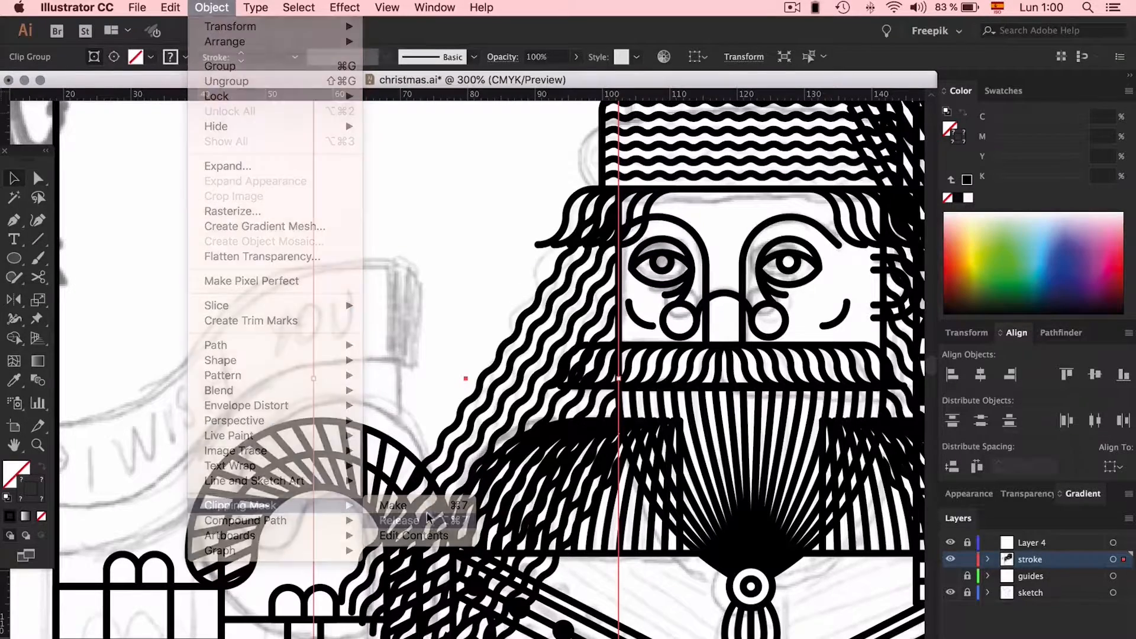
left_click(435, 261)
Examine the vertical line at the face's edge and the released wavy hair group, including the strands inside the group
scroll(441, 254, "up", 5)
scroll(441, 255, "right", 5)
left_click(470, 240)
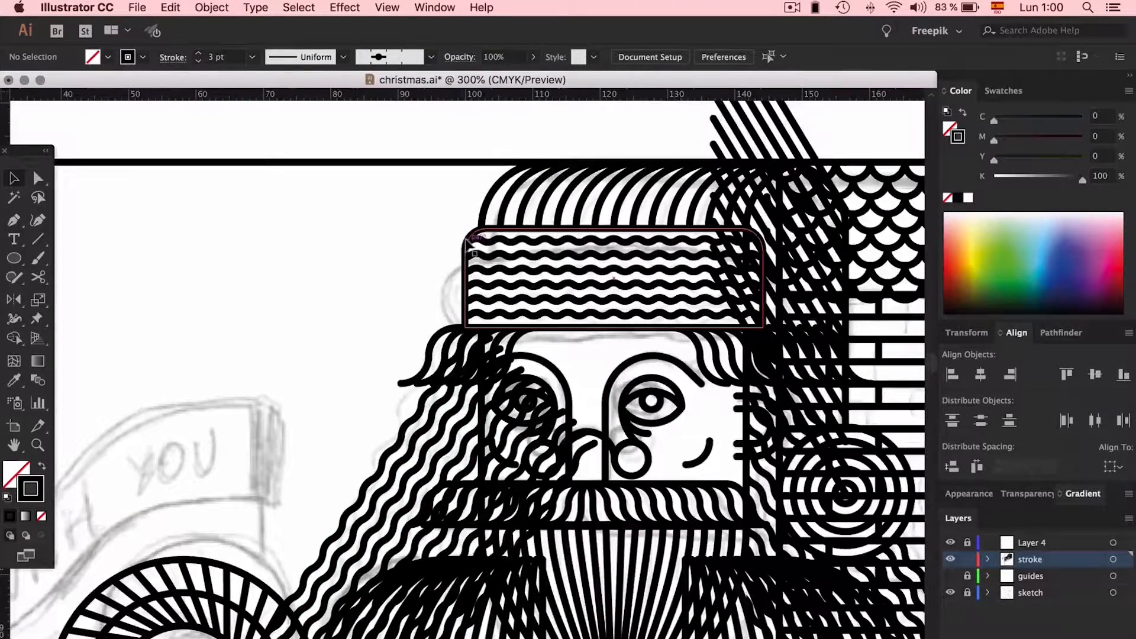
left_click(483, 426)
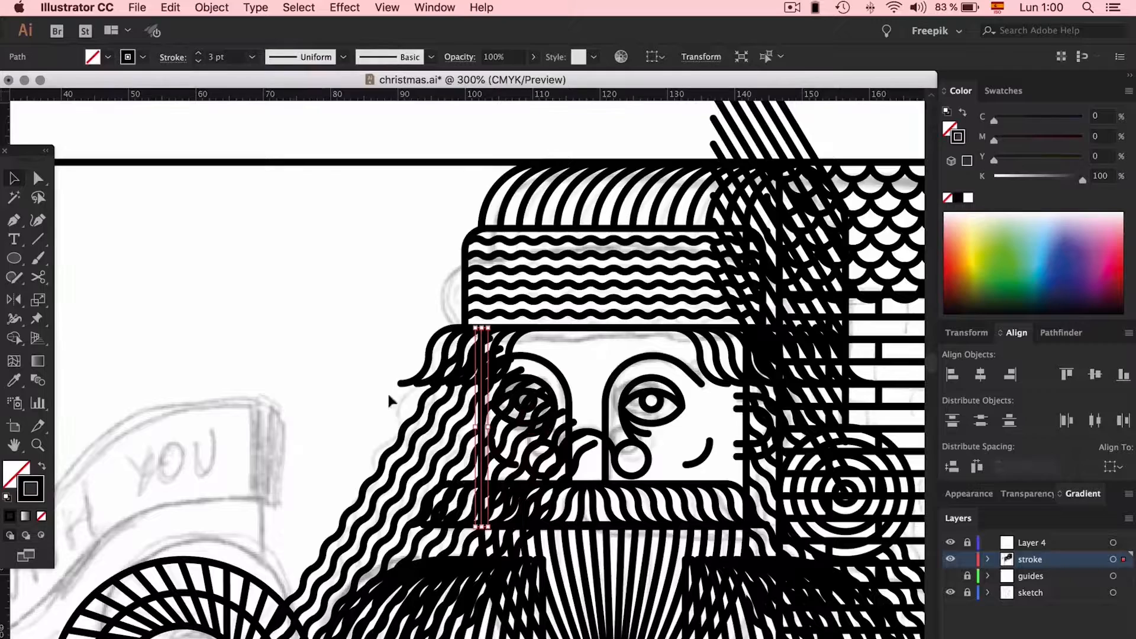
left_click(343, 535)
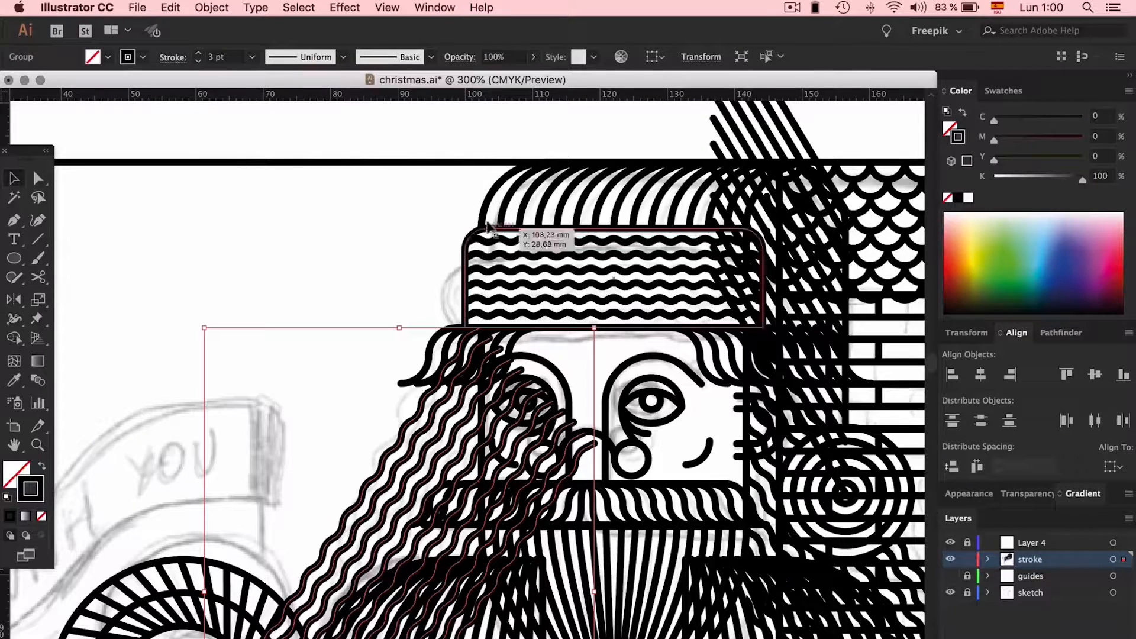
left_click(472, 207)
left_click(417, 204)
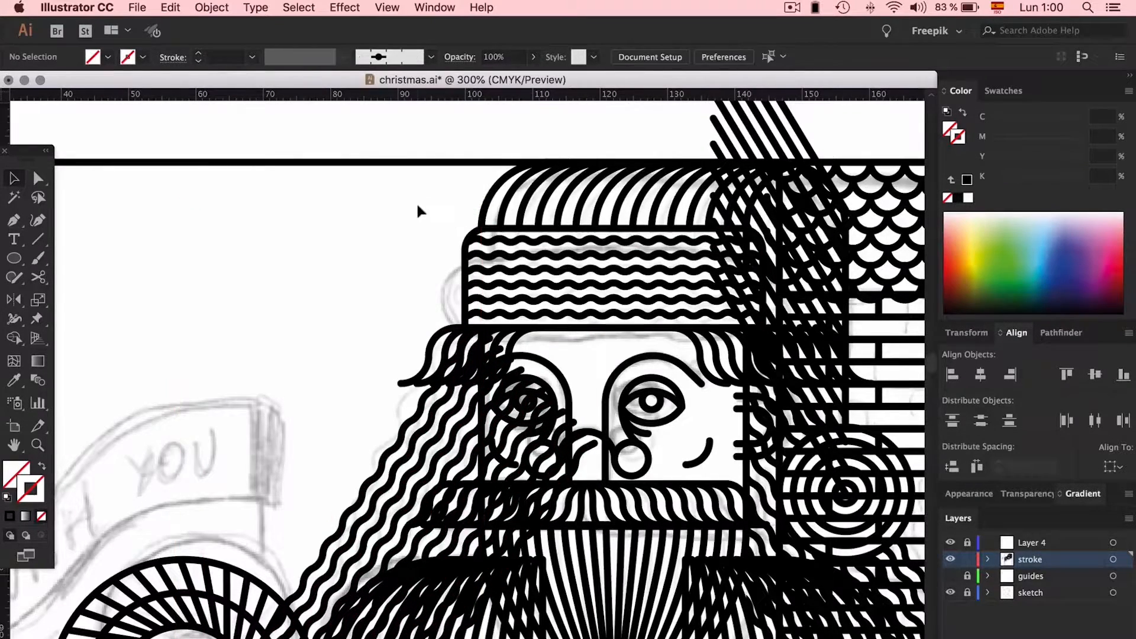
scroll(417, 204, "down", 4)
left_click(435, 343)
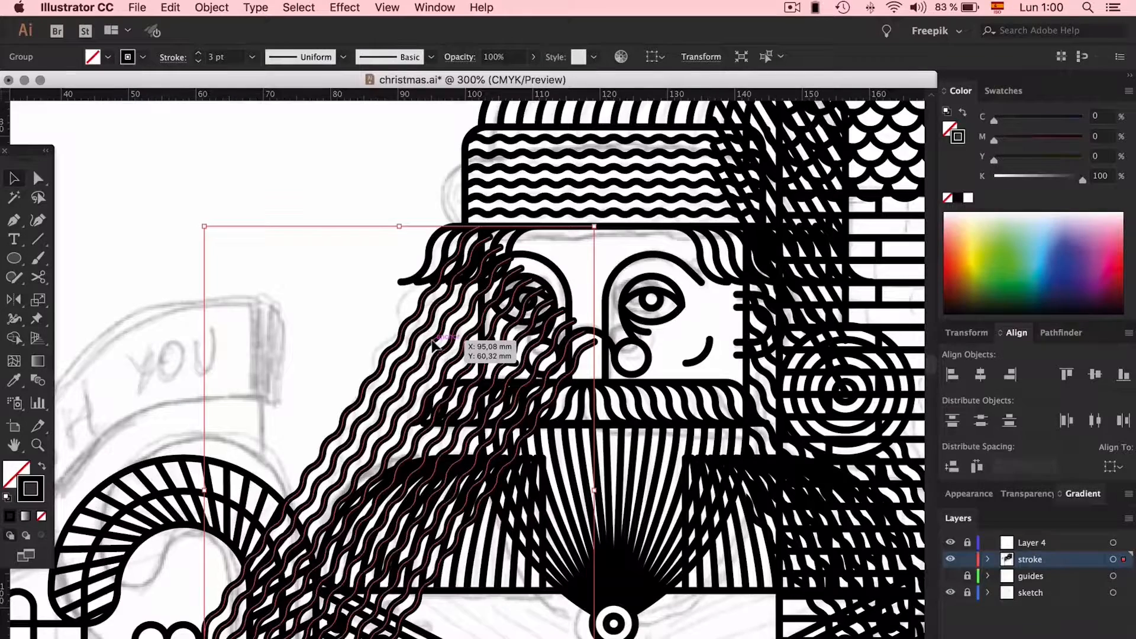
double_click(437, 343)
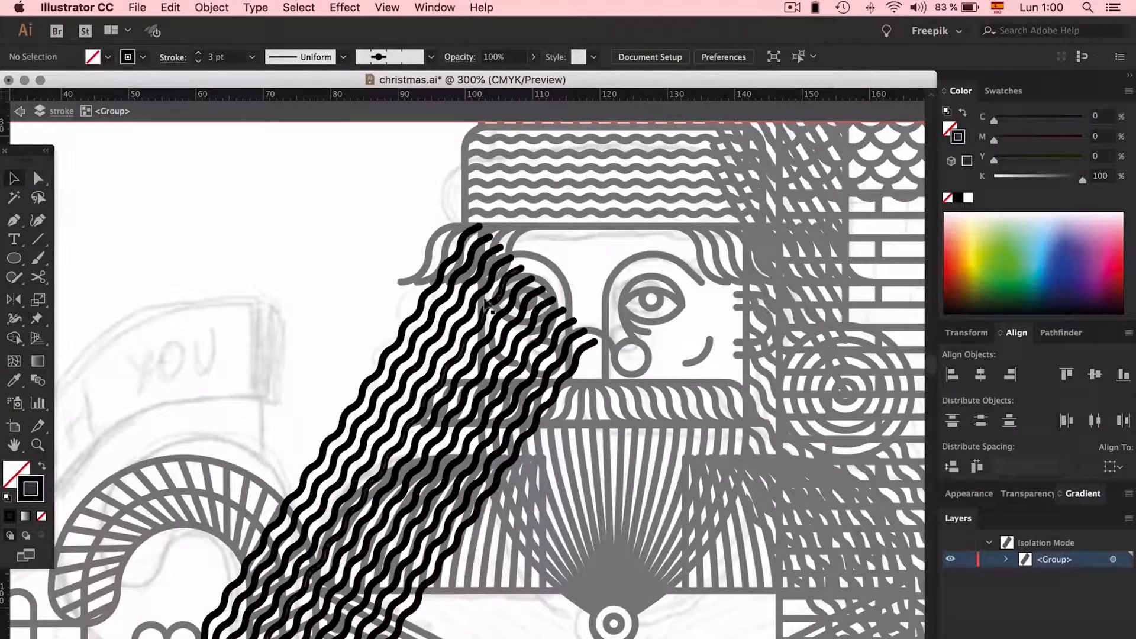
key("Escape")
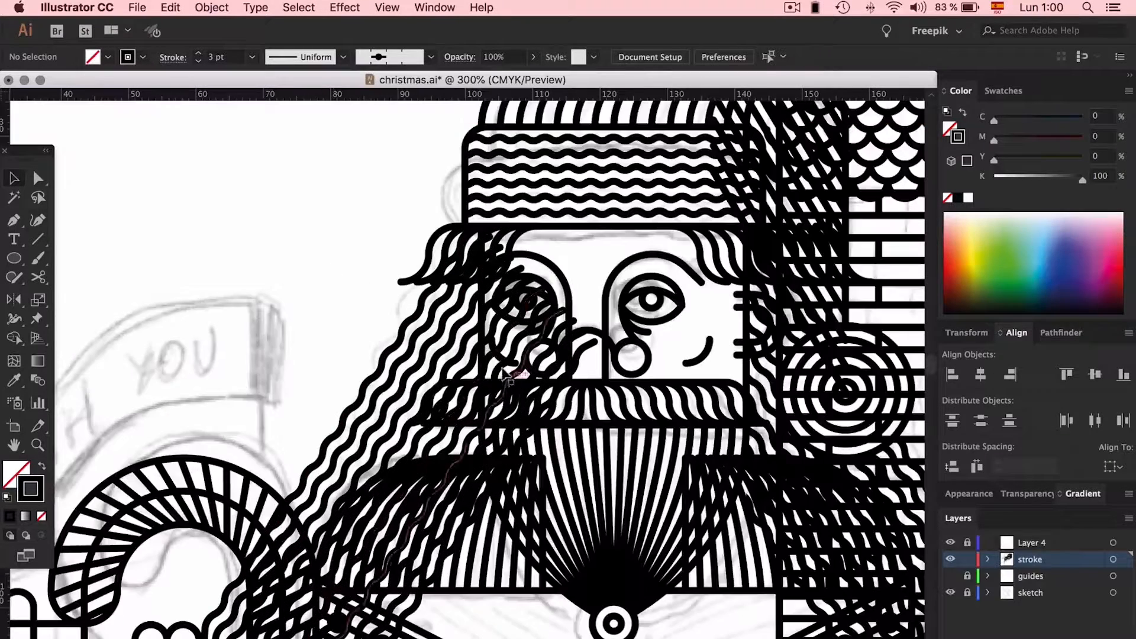
left_click(485, 345)
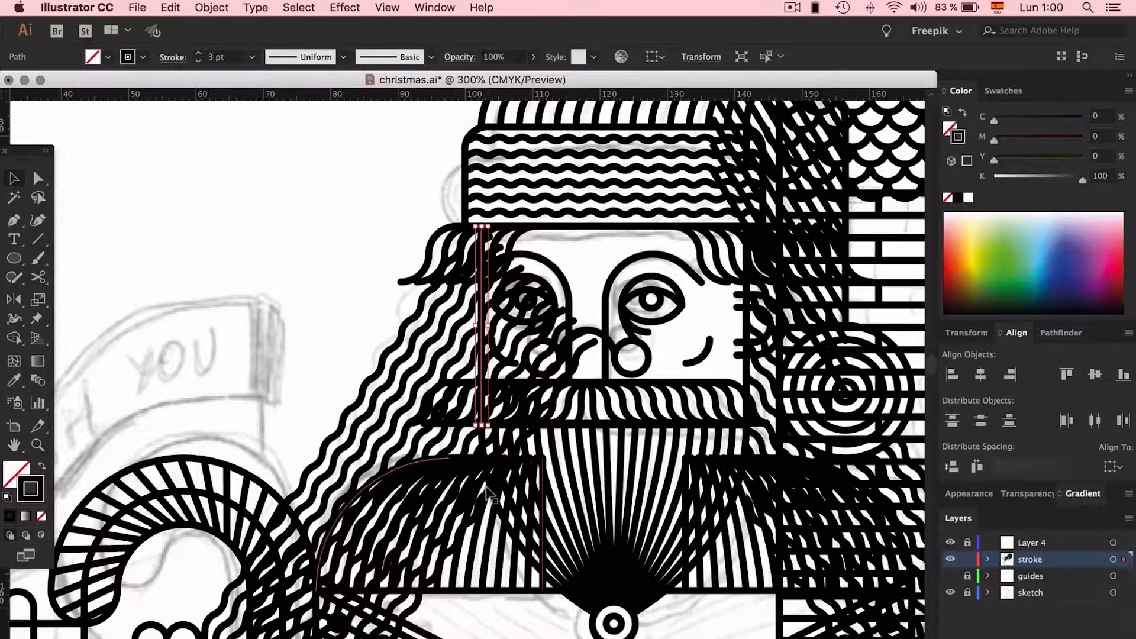
Give the curved outer edge of the beard, from the moustache to the round bead, a green stroke (C 64.71, Y 100)
left_click(583, 540)
left_click_drag(598, 556, 560, 514)
key("a")
left_click(445, 384)
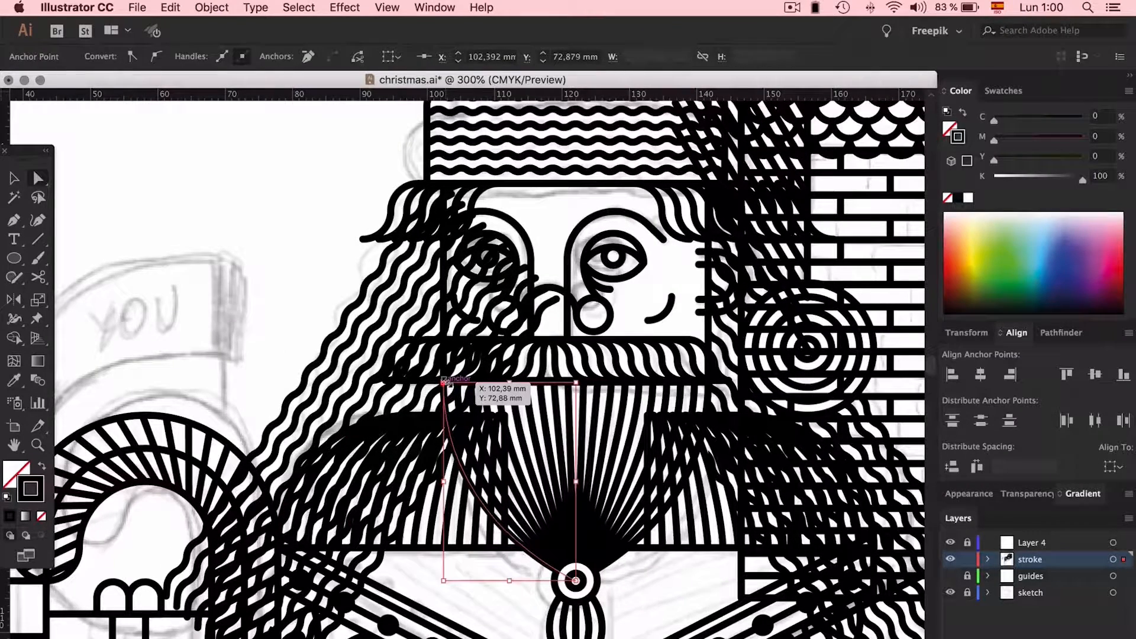
key("v")
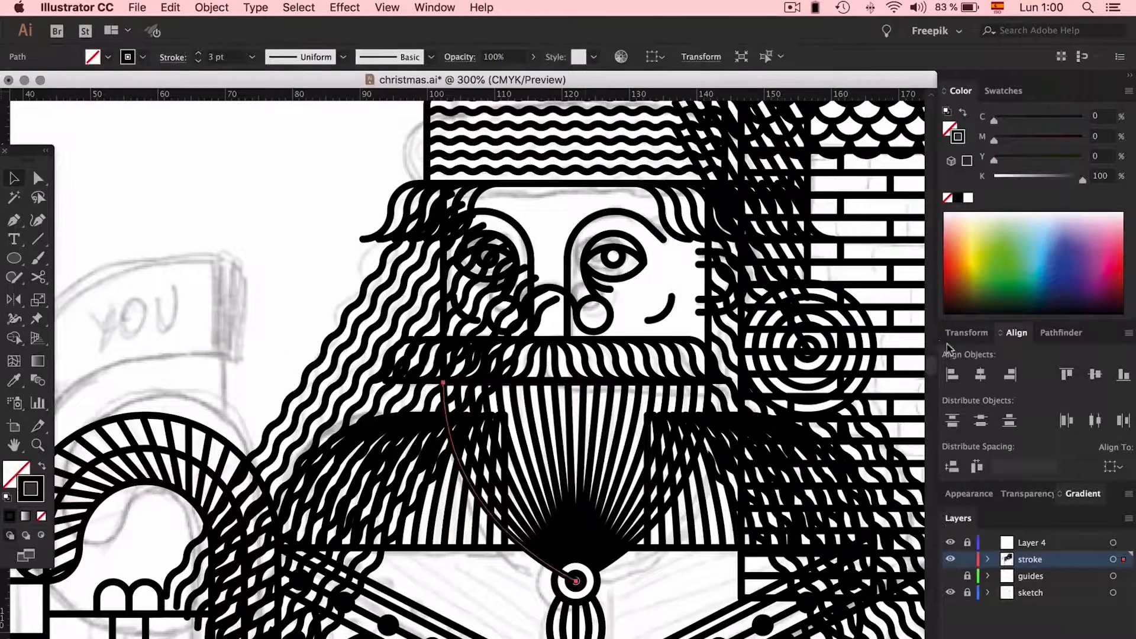
left_click(1011, 254)
Copy the straight vertical line at the face's edge above the green curve and paste it in front
key("a")
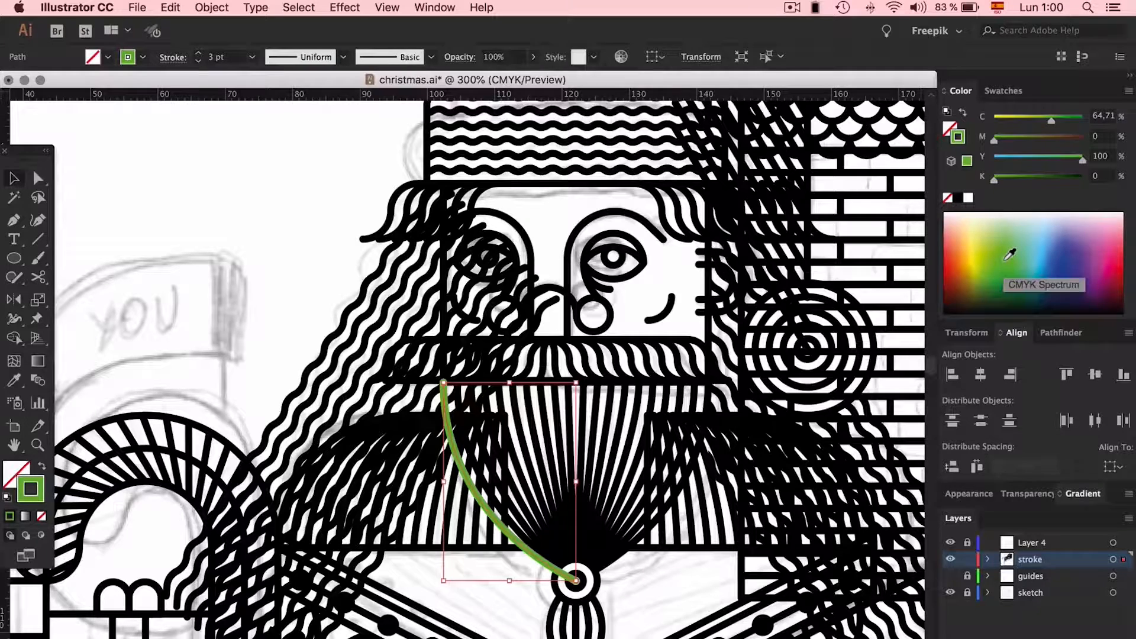
left_click(351, 153)
left_click(445, 279)
key("super")
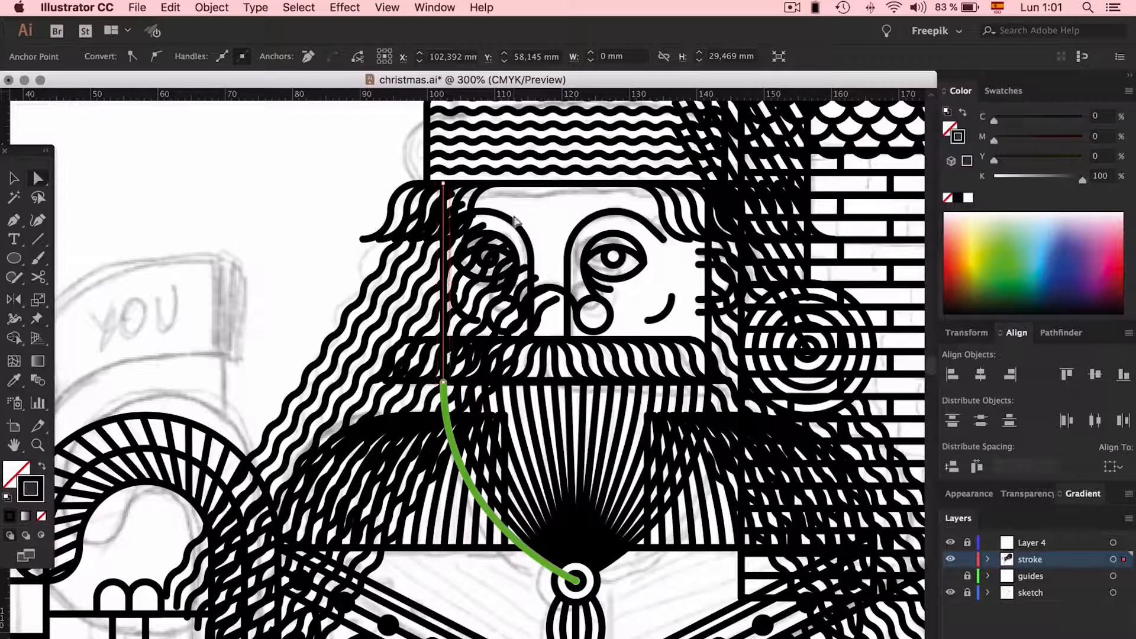
left_click(282, 184)
key("super+f")
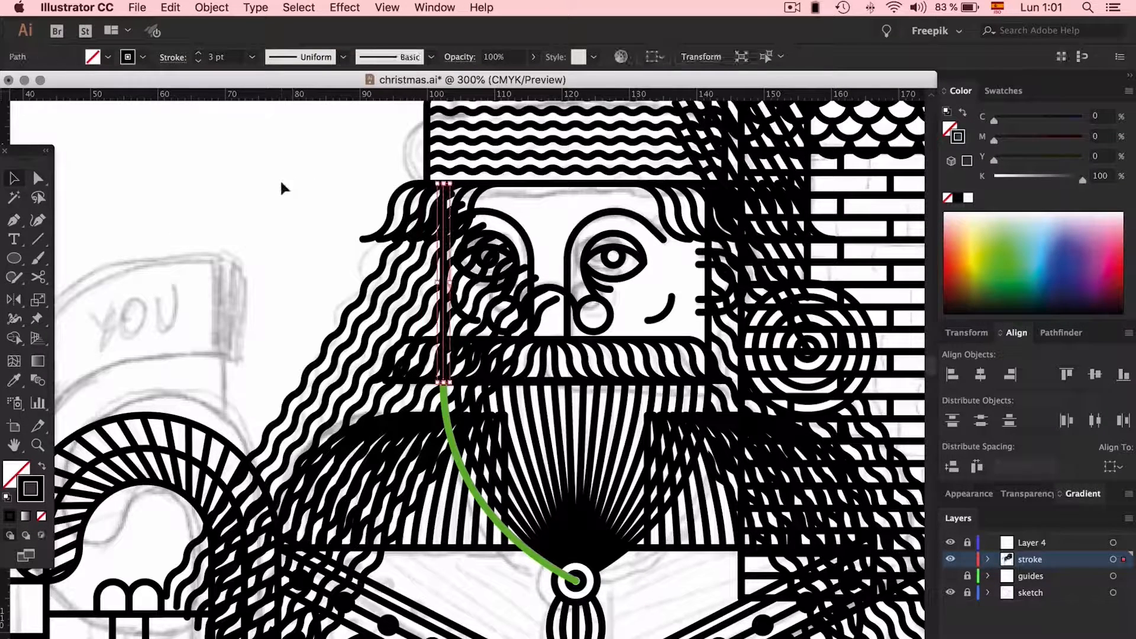
Apply the curve's green stroke to the copied vertical line with the Eyedropper and group both green paths
key("i")
left_click(498, 513)
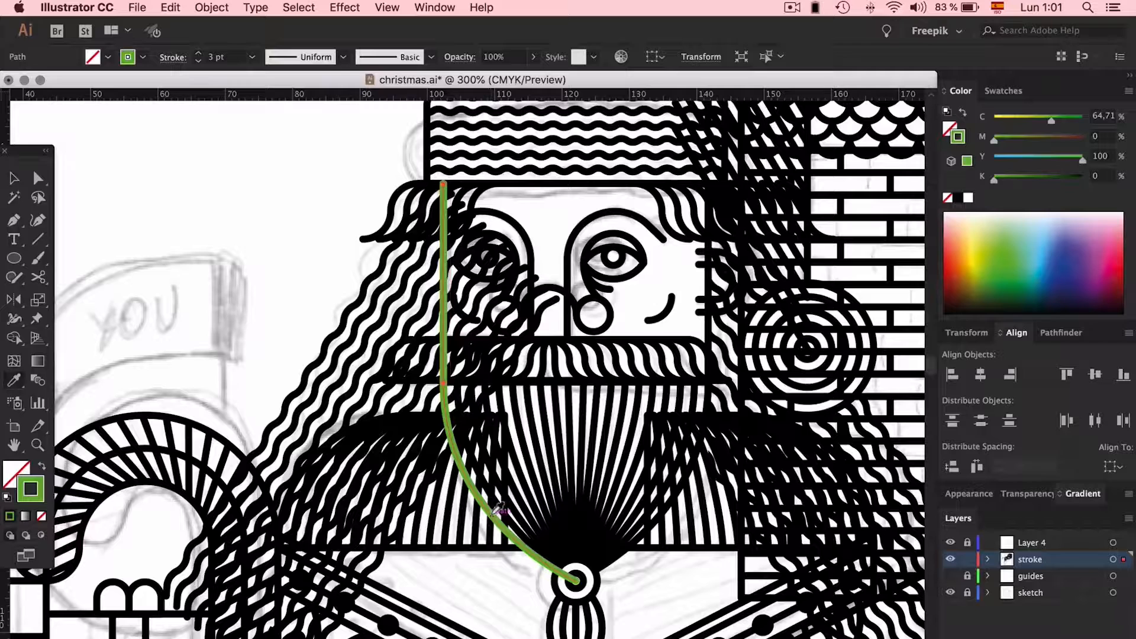
key("v")
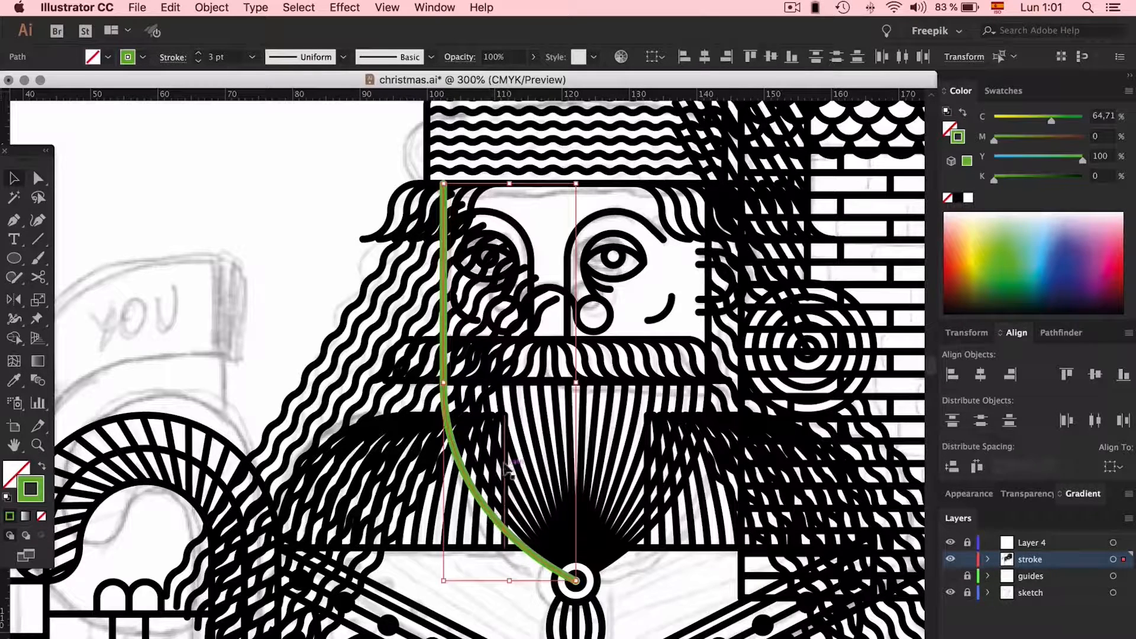
key("super+g")
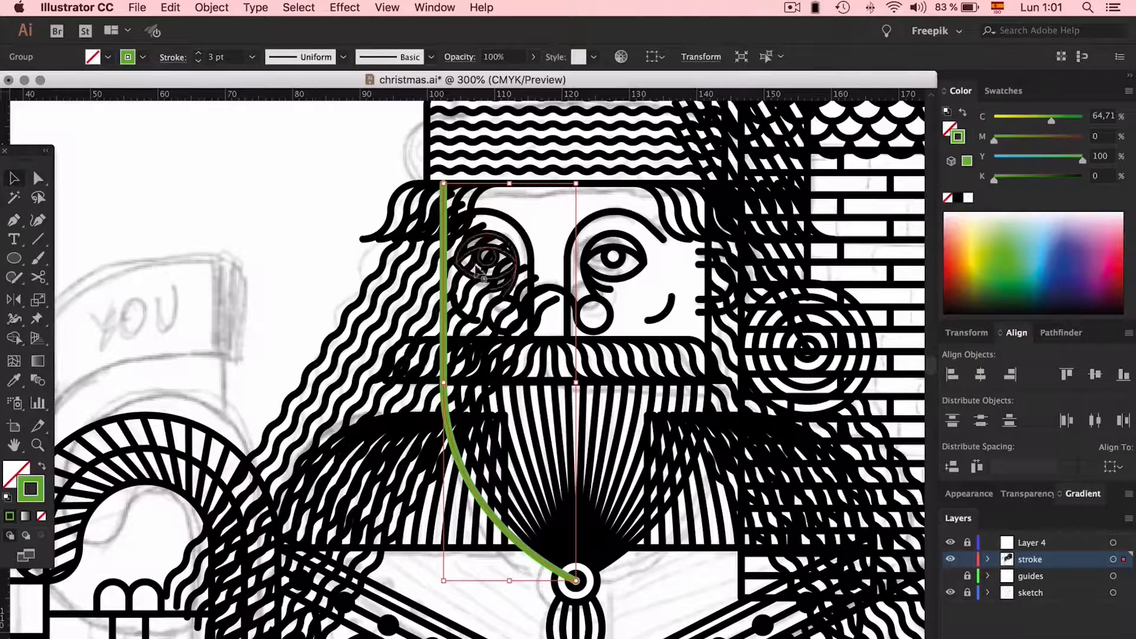
left_click(373, 291)
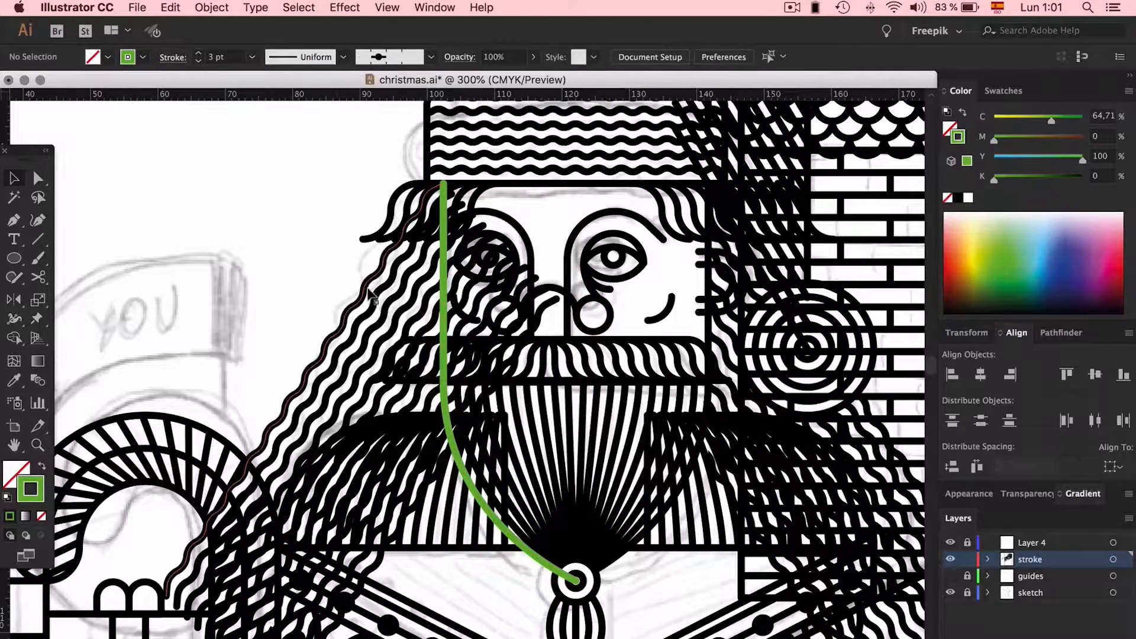
Bring the wavy hair group in front of the green edge and give it a blue stroke (C 76.08, M 43.92)
left_click(445, 266)
left_click(415, 274)
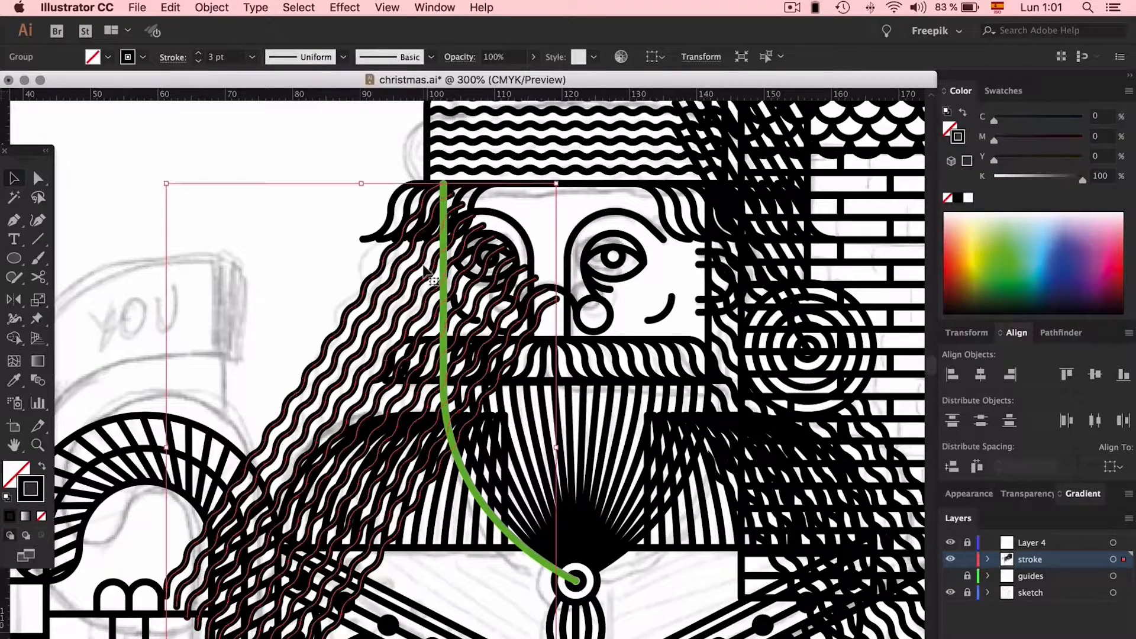
left_click(285, 219)
left_click(448, 309)
key("super+shift+]")
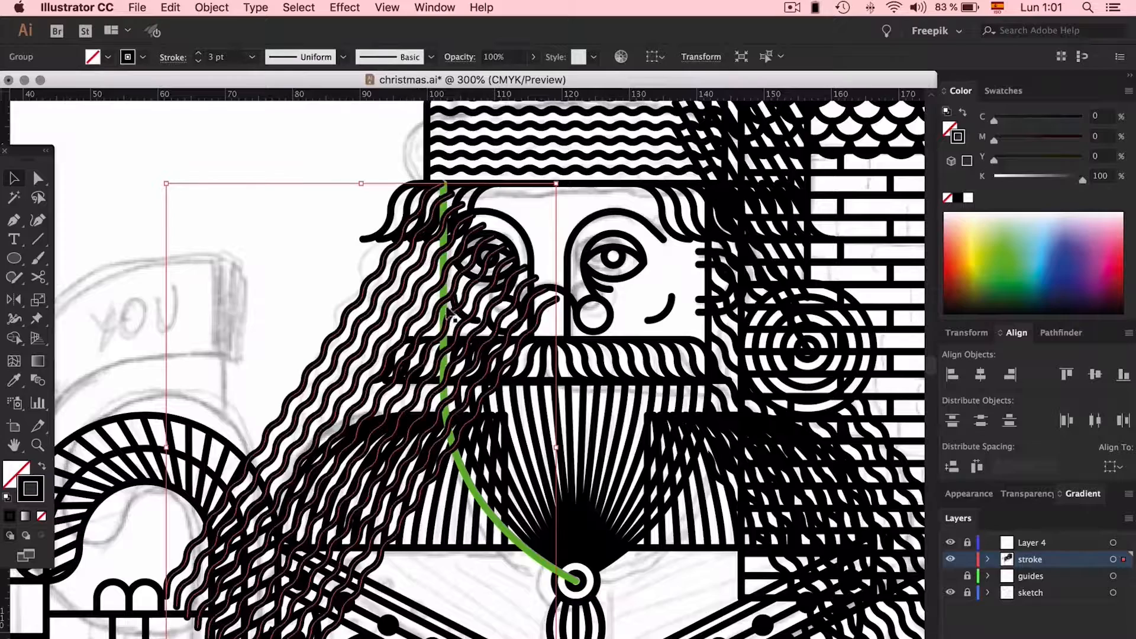
left_click_drag(1005, 256, 1057, 252)
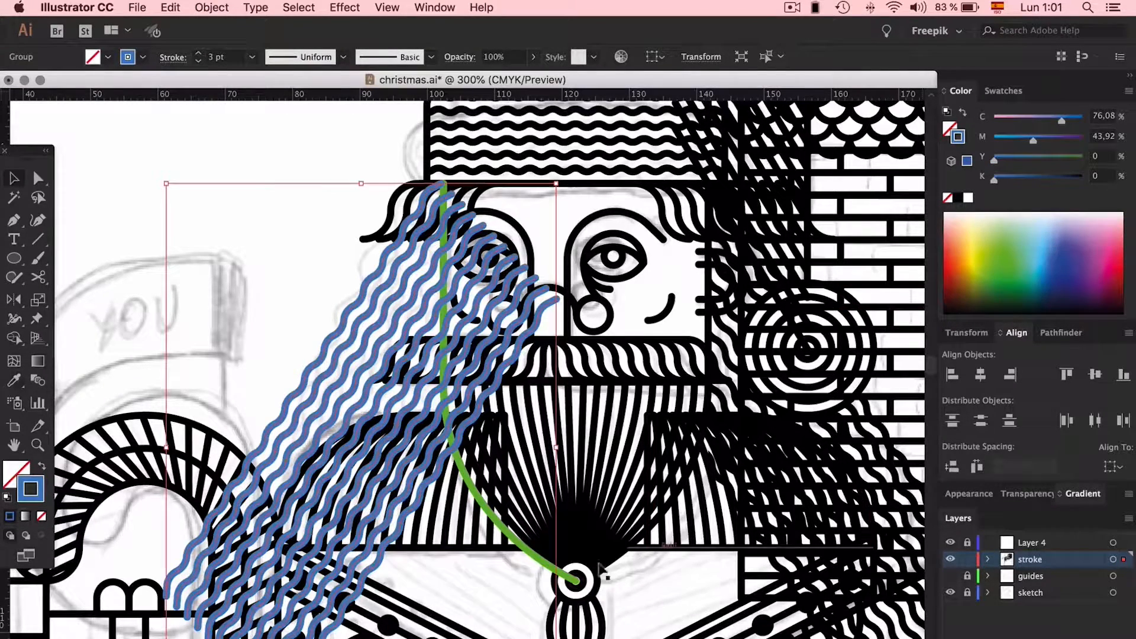
Cut the blue hair group and green edge group from the stroke layer and paste them in front on the unlocked Layer 4
left_click(497, 418)
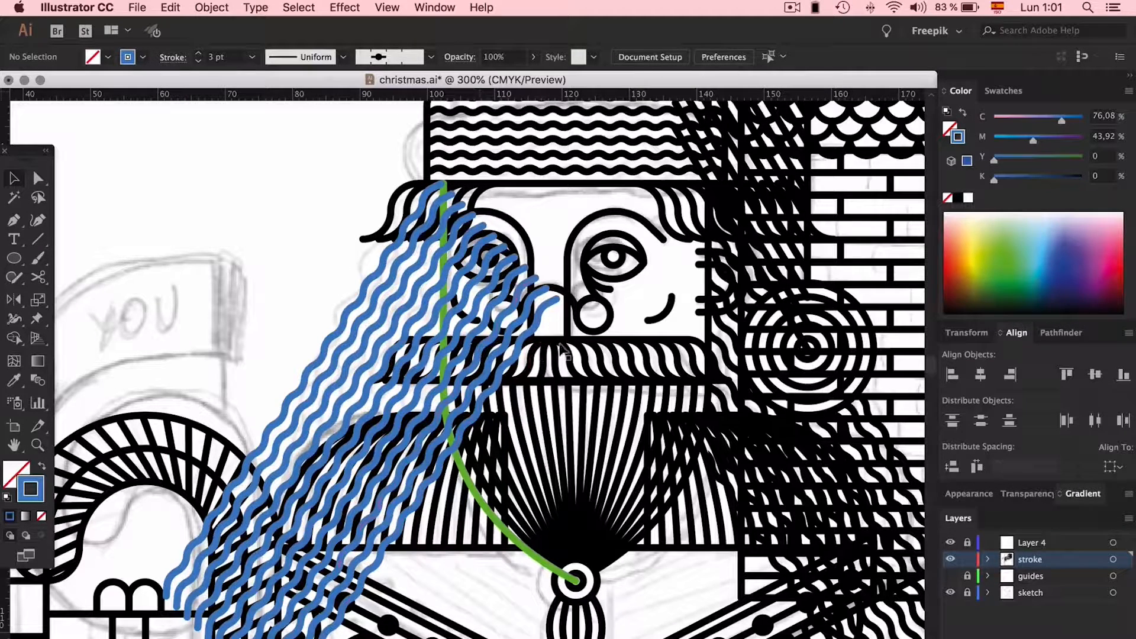
left_click(480, 365)
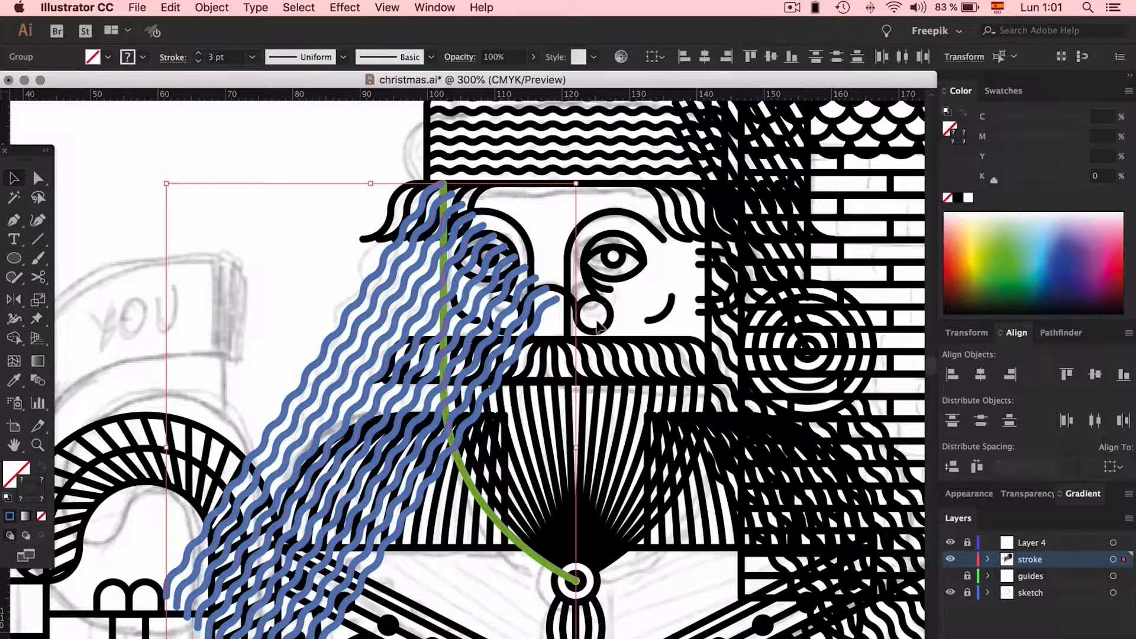
key("super+shift+a")
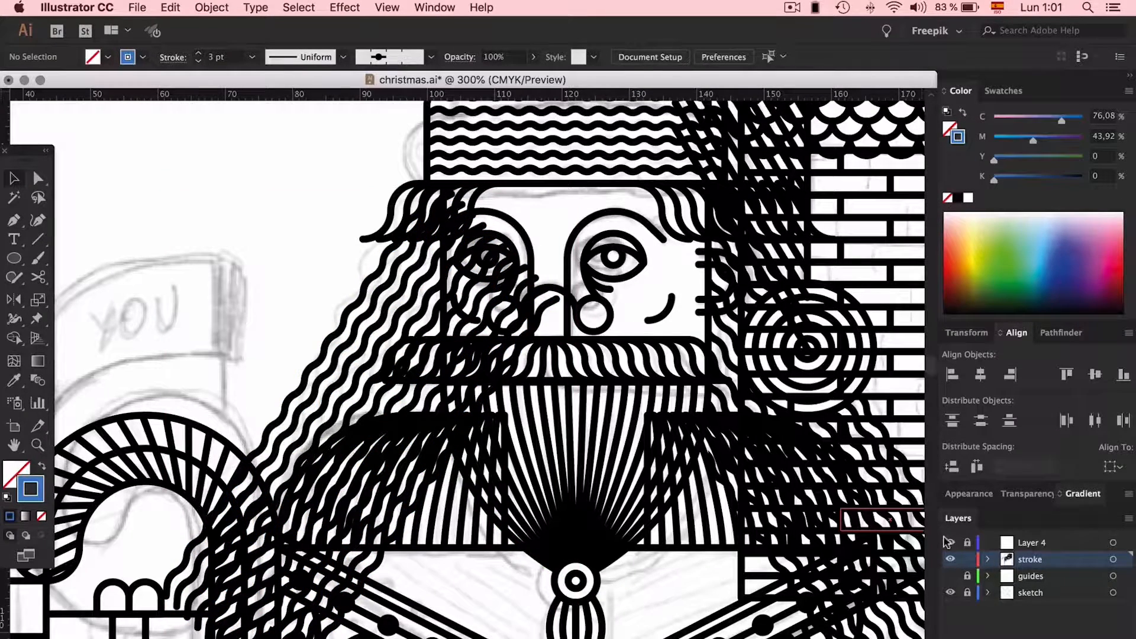
left_click(1041, 545)
key("super+f")
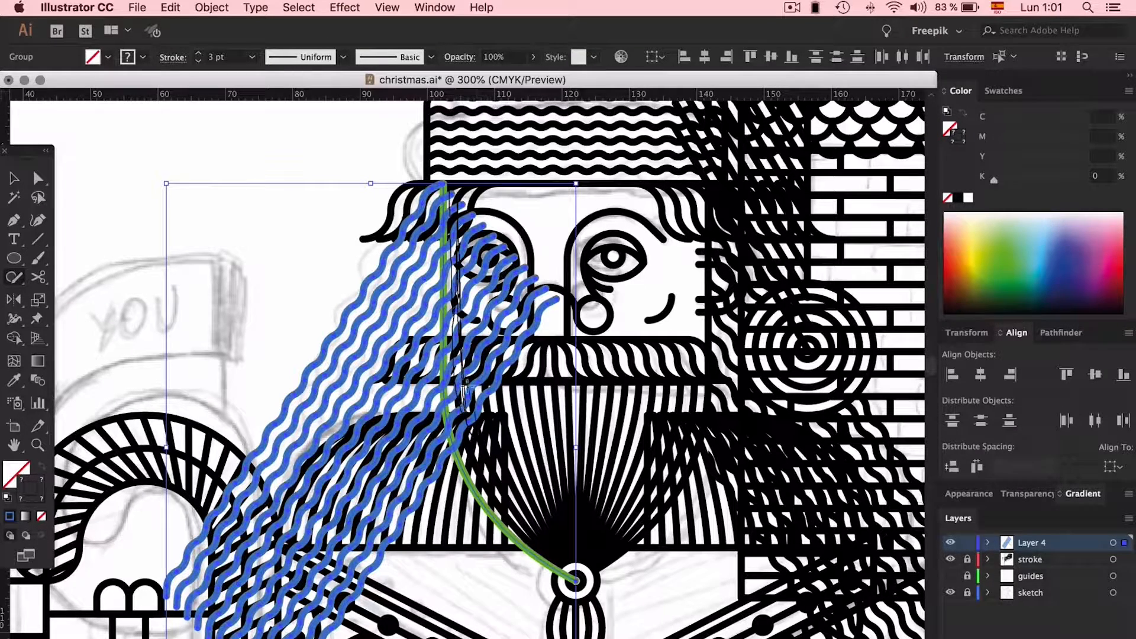
Remove the blue strand parts that cross the green edge onto the face with the Shaper tool, and expand the resulting shaper group
left_click(521, 404)
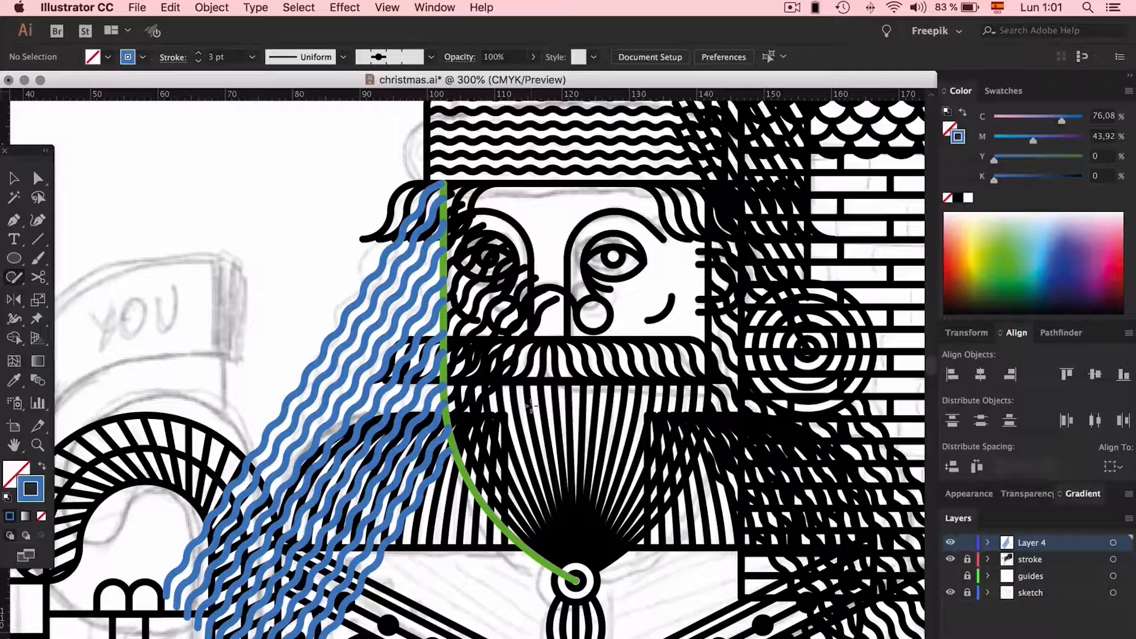
scroll(531, 405, "down", 5)
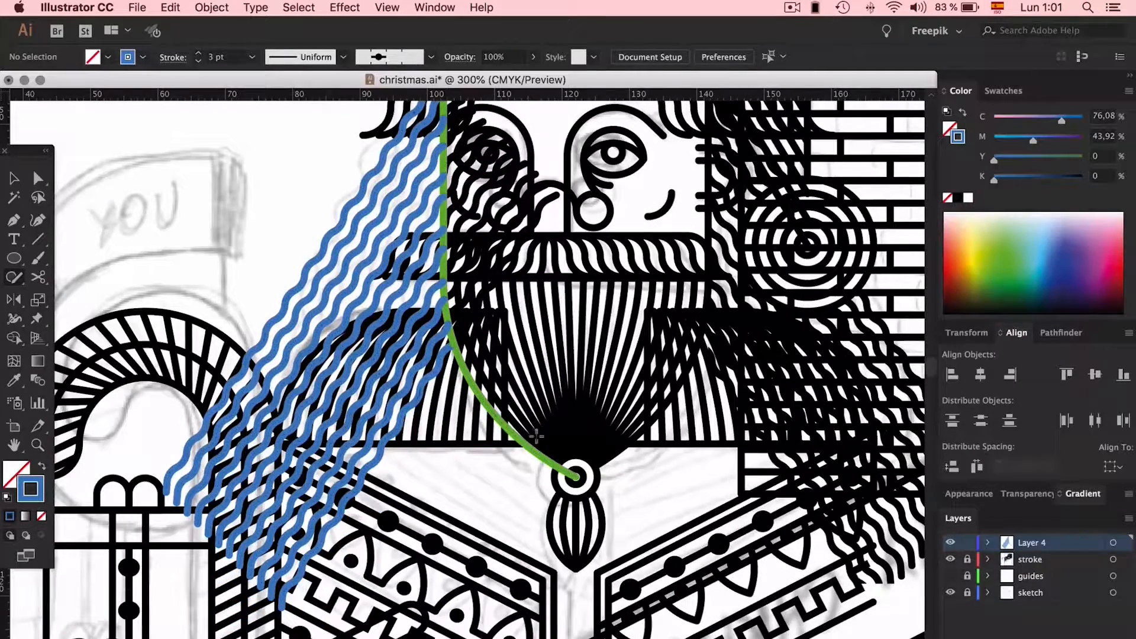
left_click(375, 205)
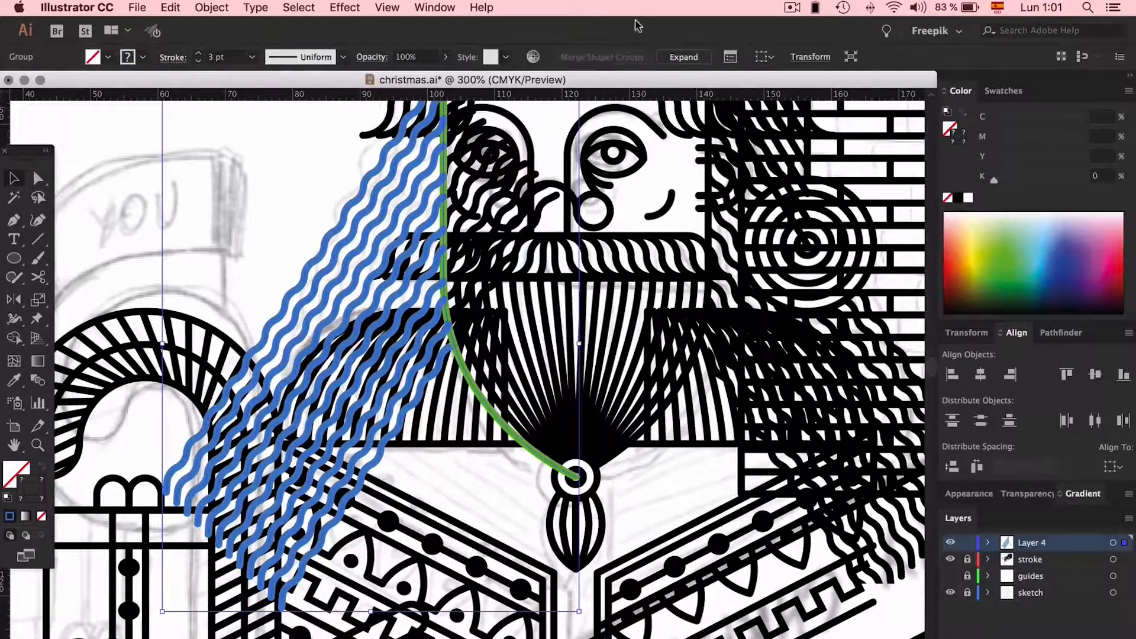
Apply the artwork's black 3 pt stroke to the trimmed hair strands and edge line with the Eyedropper
scroll(322, 175, "up", 5)
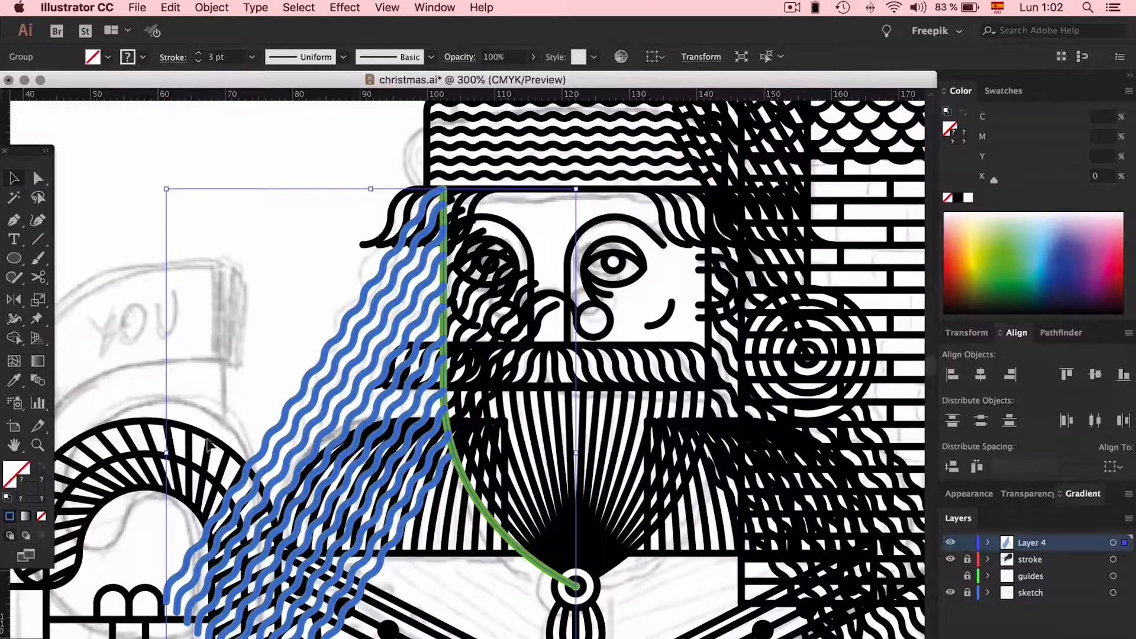
key("i")
left_click(515, 248)
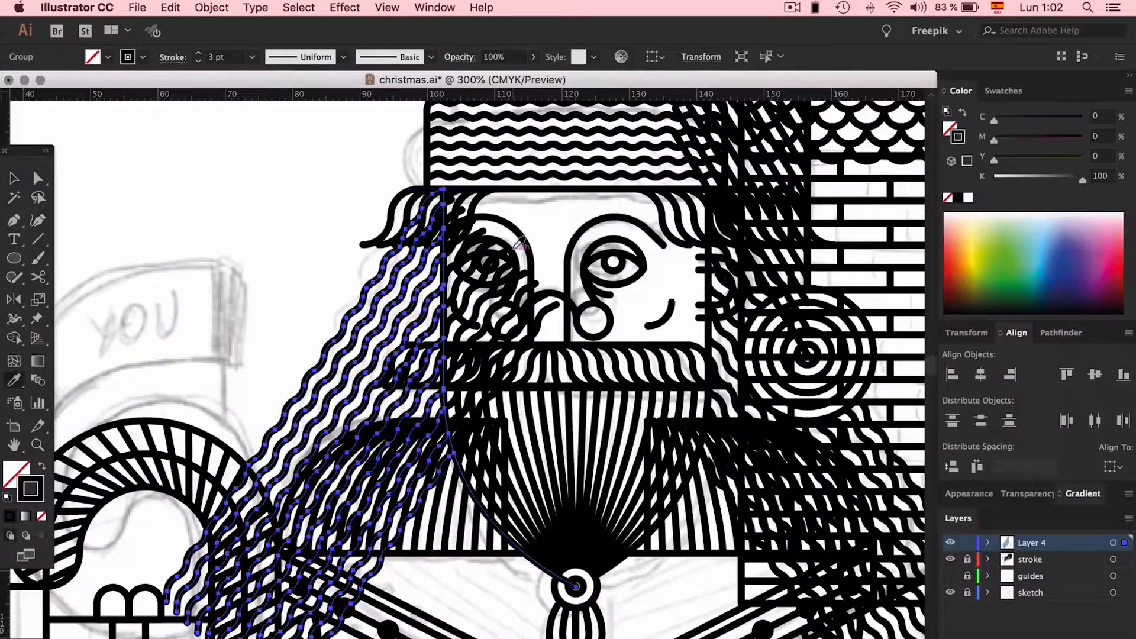
Move the trimmed hair group from Layer 4 into the unlocked stroke layer, replacing the untrimmed strands there
key("v")
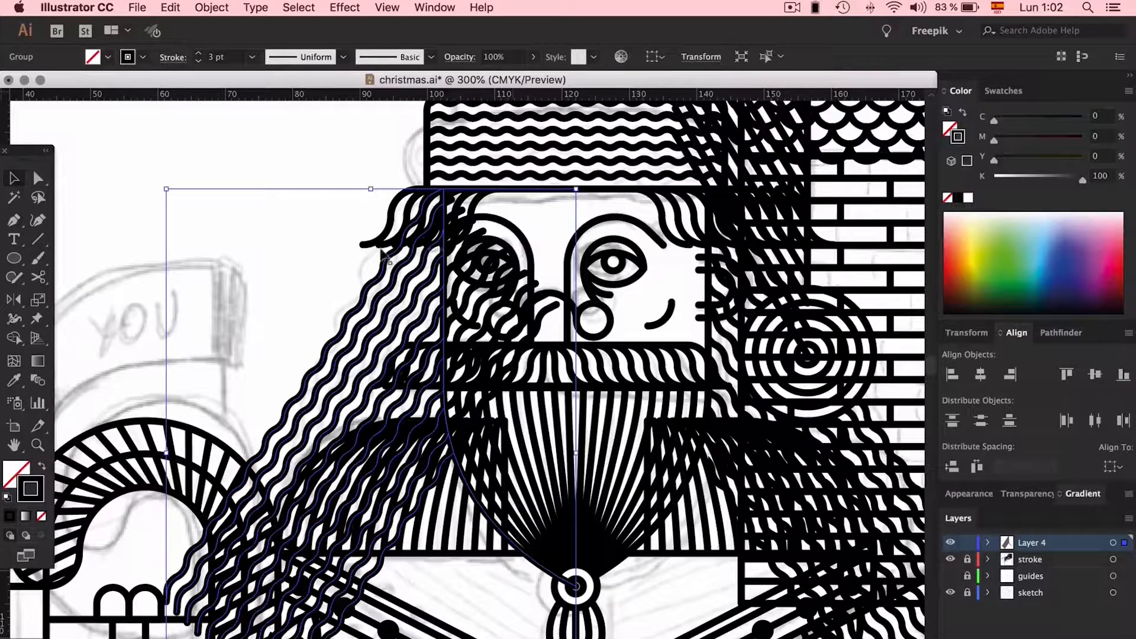
key("super+shift+a")
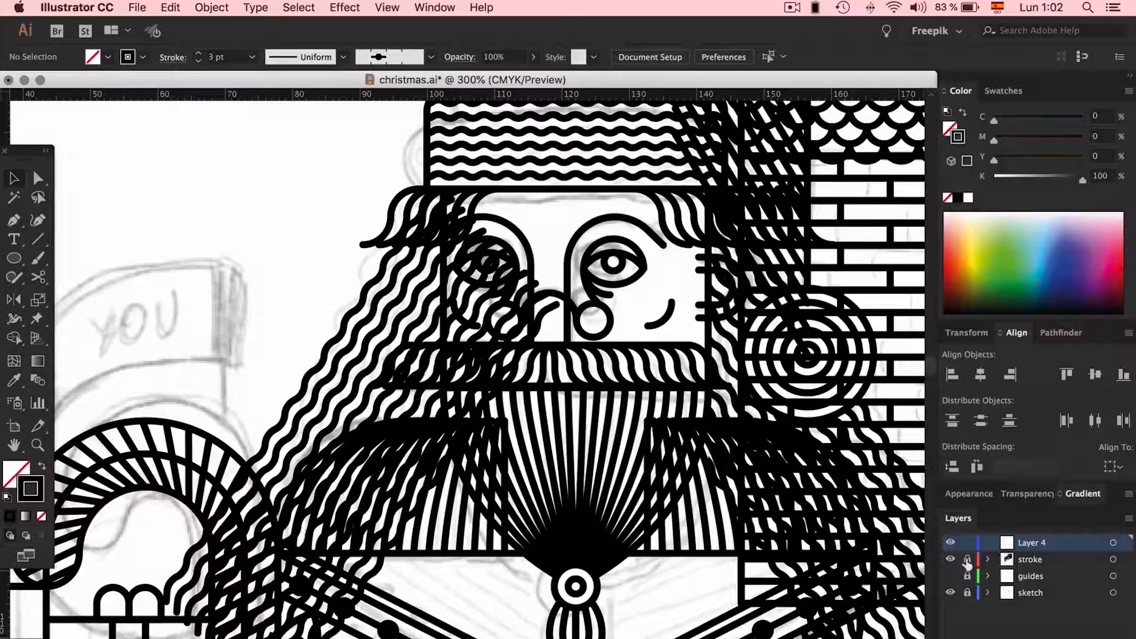
left_click(367, 296)
key("Delete")
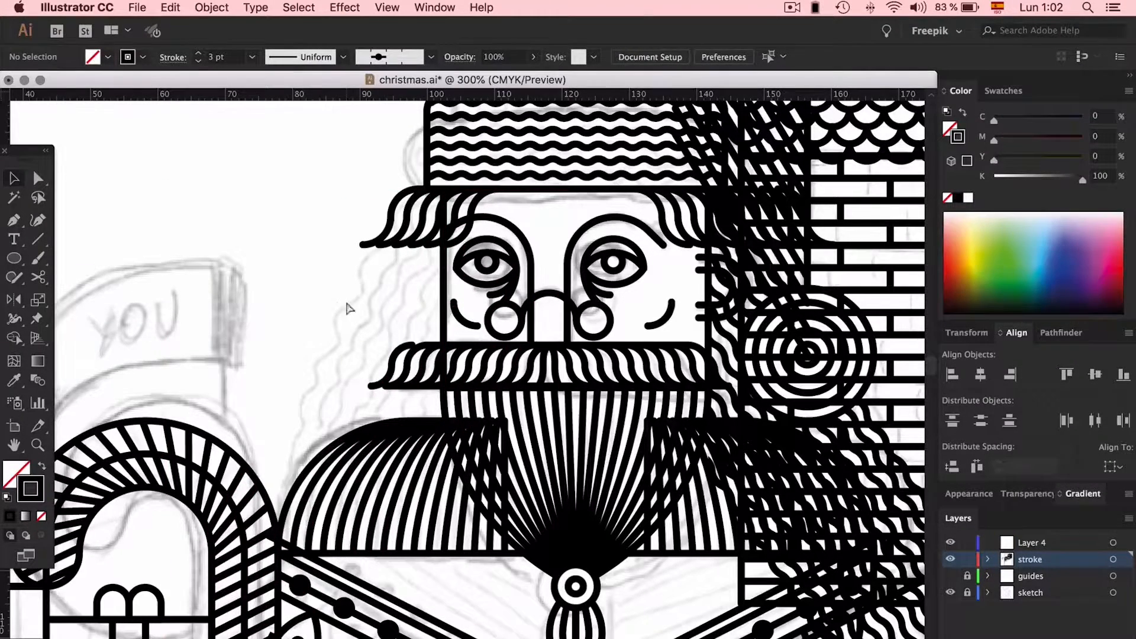
key("super+z")
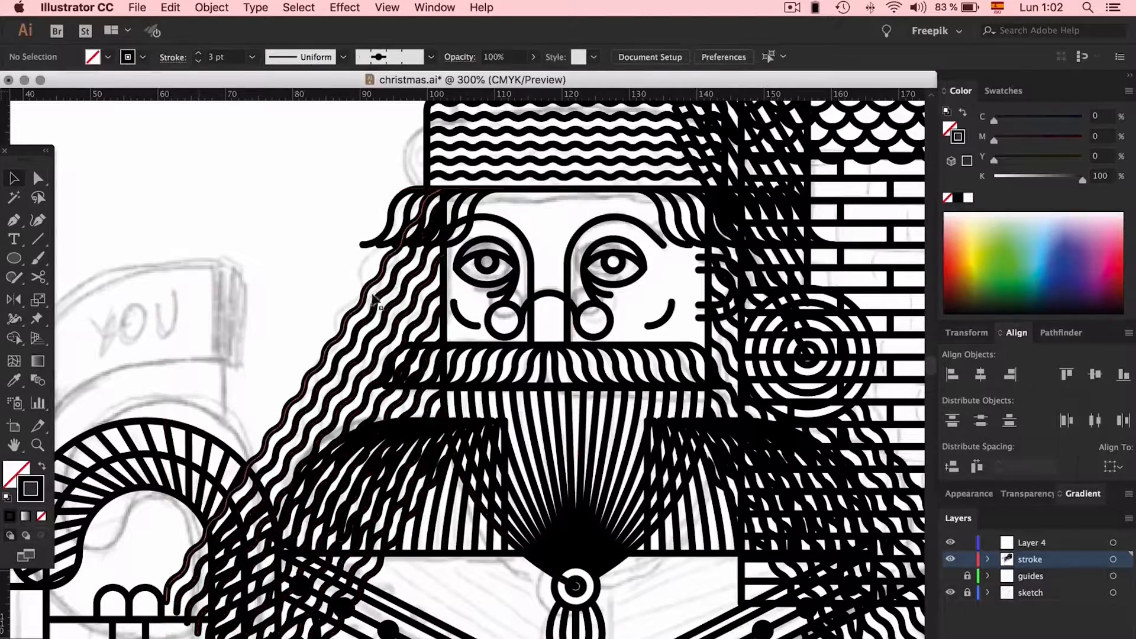
Try to delete the straight edge segments between the hair strands and the face inside the isolated hair group
double_click(447, 282)
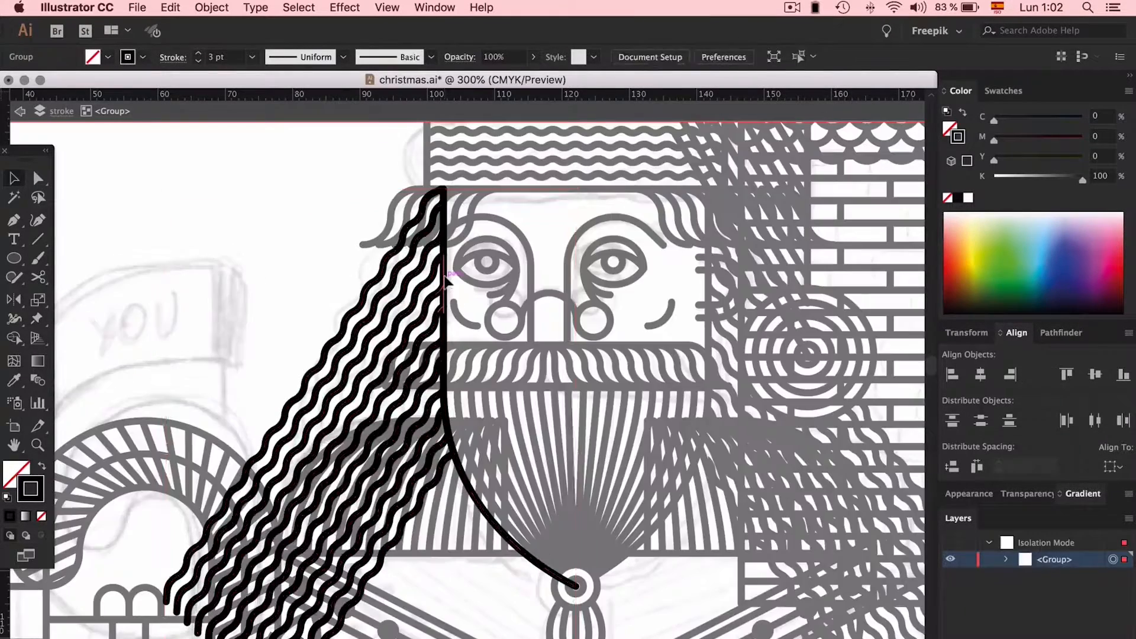
left_click(446, 278)
key("Delete")
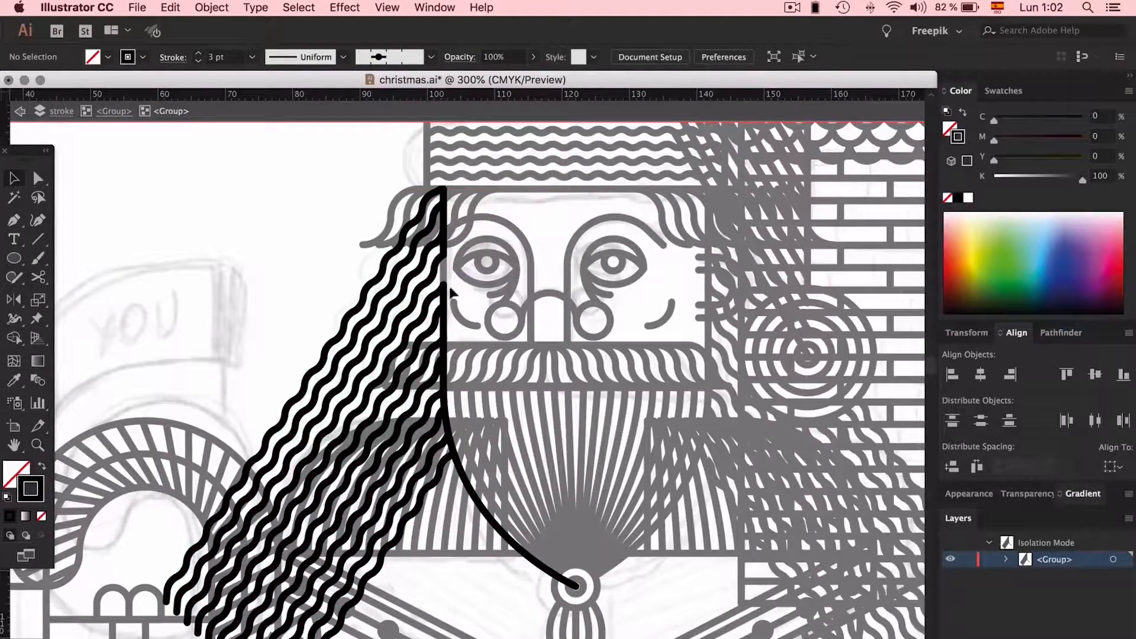
left_click(444, 298)
key("Delete")
left_click(445, 323)
key("Delete")
left_click(445, 350)
key("Delete")
left_click(445, 379)
key("Delete")
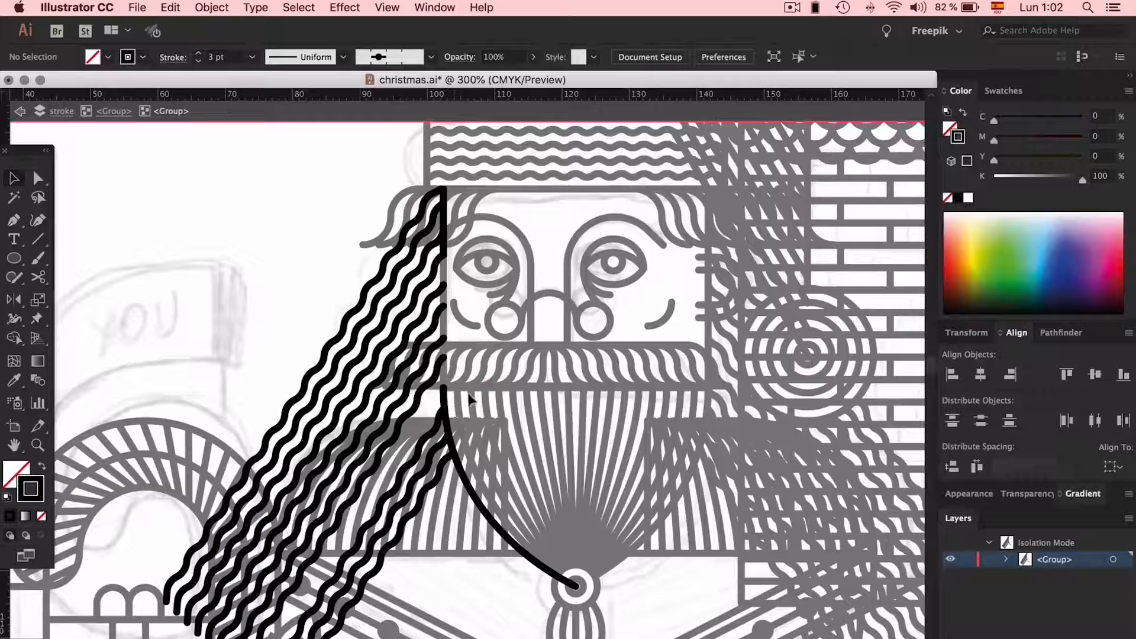
left_click(467, 388)
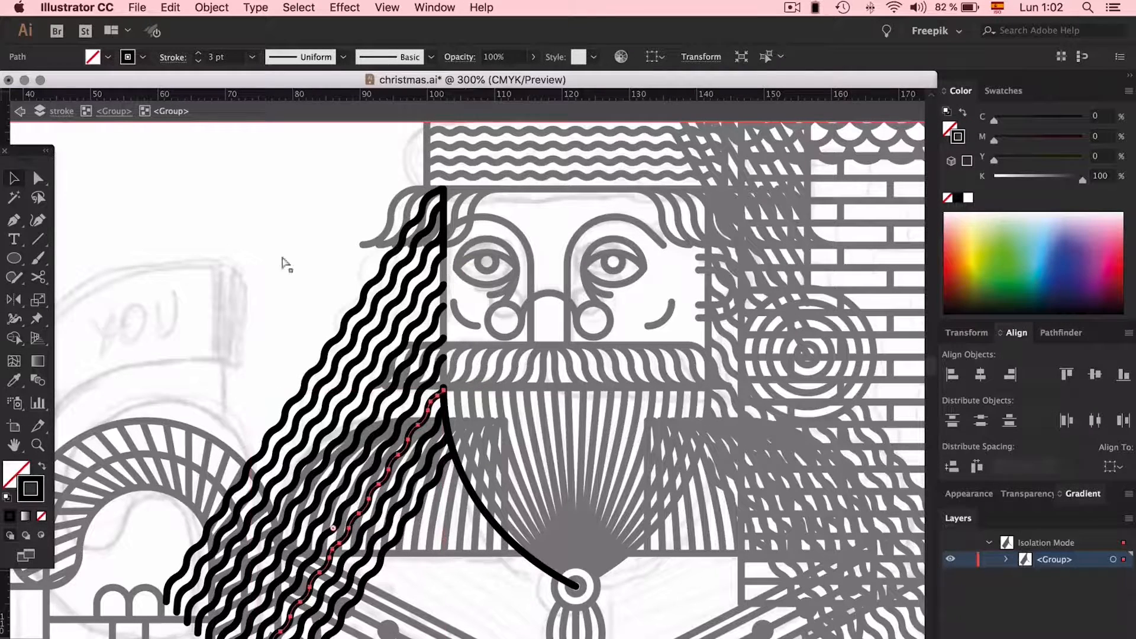
Undo the edge segment deletions and leave the isolated hair group
key("super+z")
key("super+z")
key("super+z")
key("super+z")
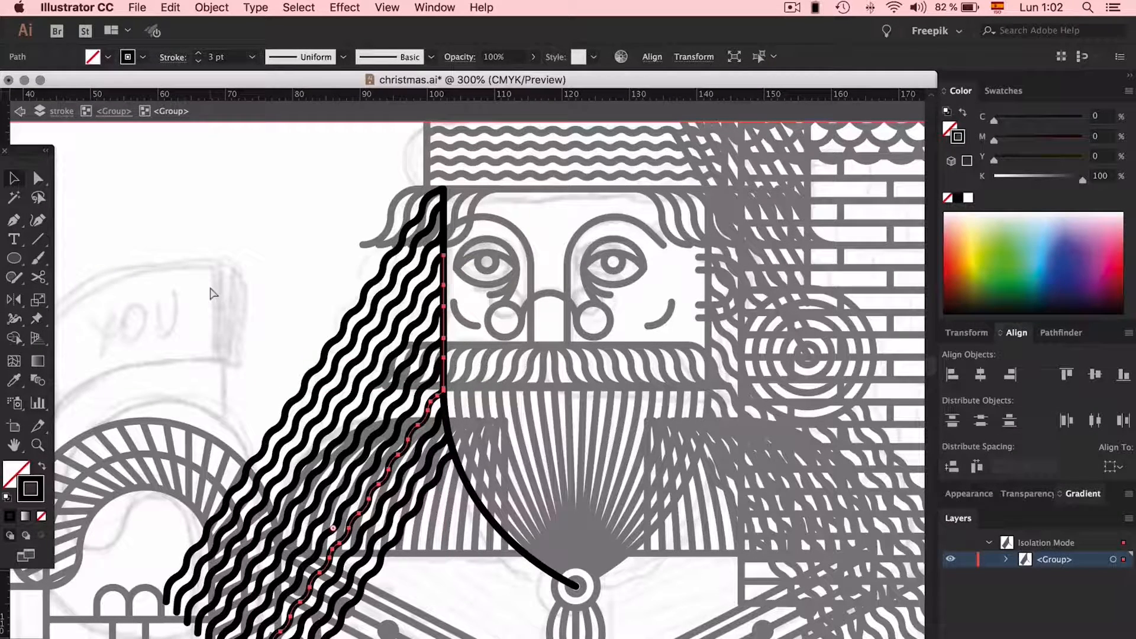
double_click(242, 268)
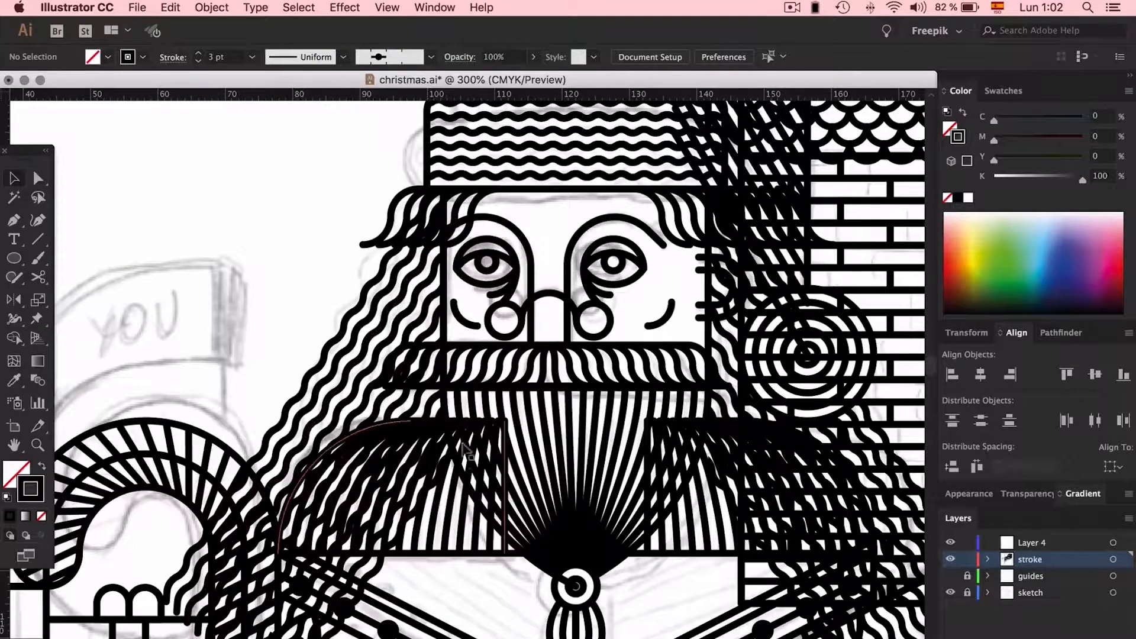
Isolate the hair group and delete the top anchor points of the two outermost strands and the edge line overlapping the fringe
double_click(401, 253)
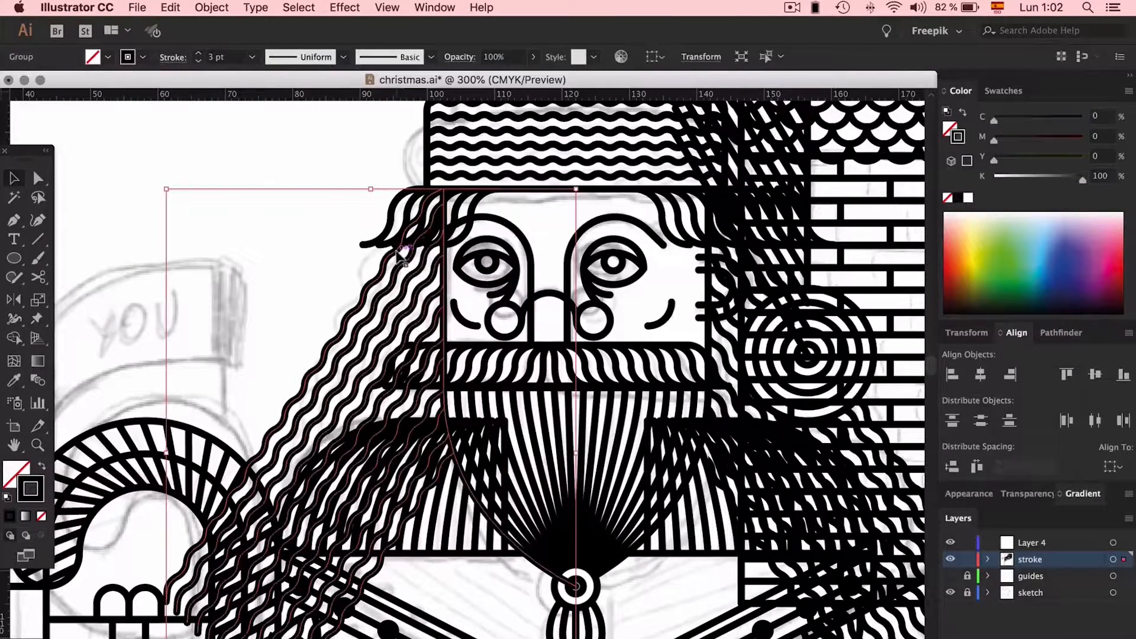
key("super+plus")
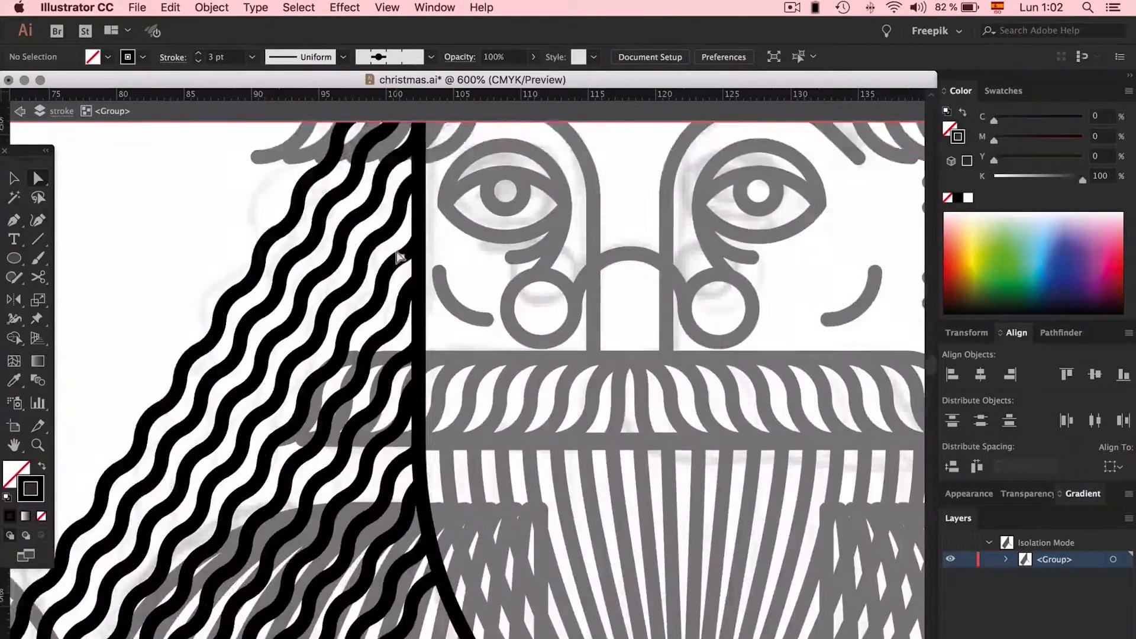
scroll(399, 256, "up", 4)
key("a")
left_click(335, 354)
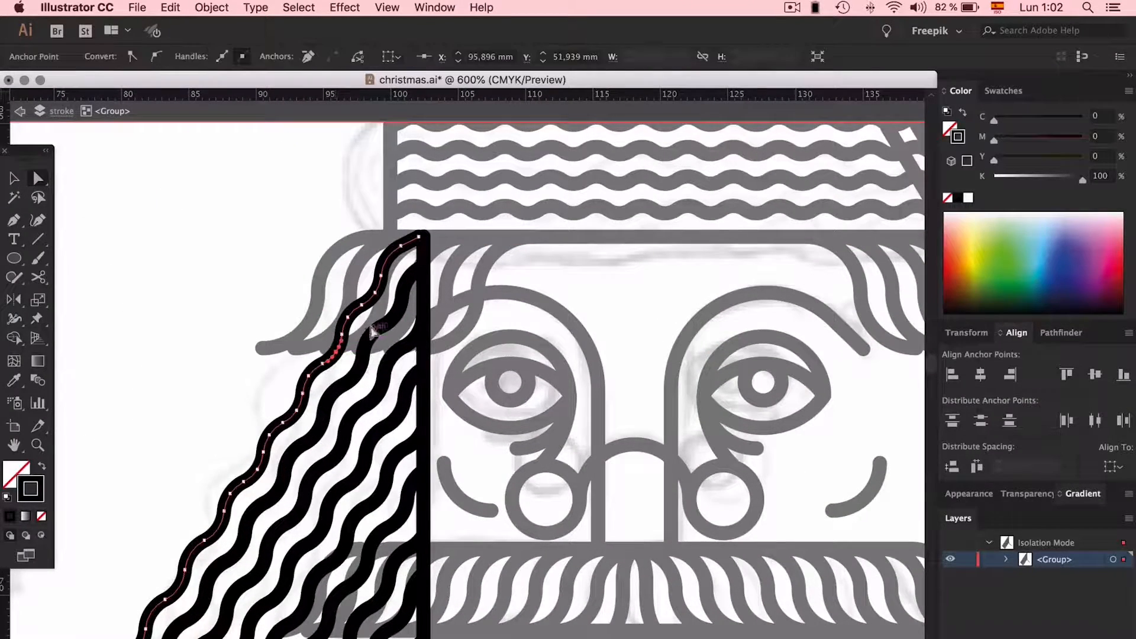
left_click_drag(423, 290, 443, 303)
key("Delete")
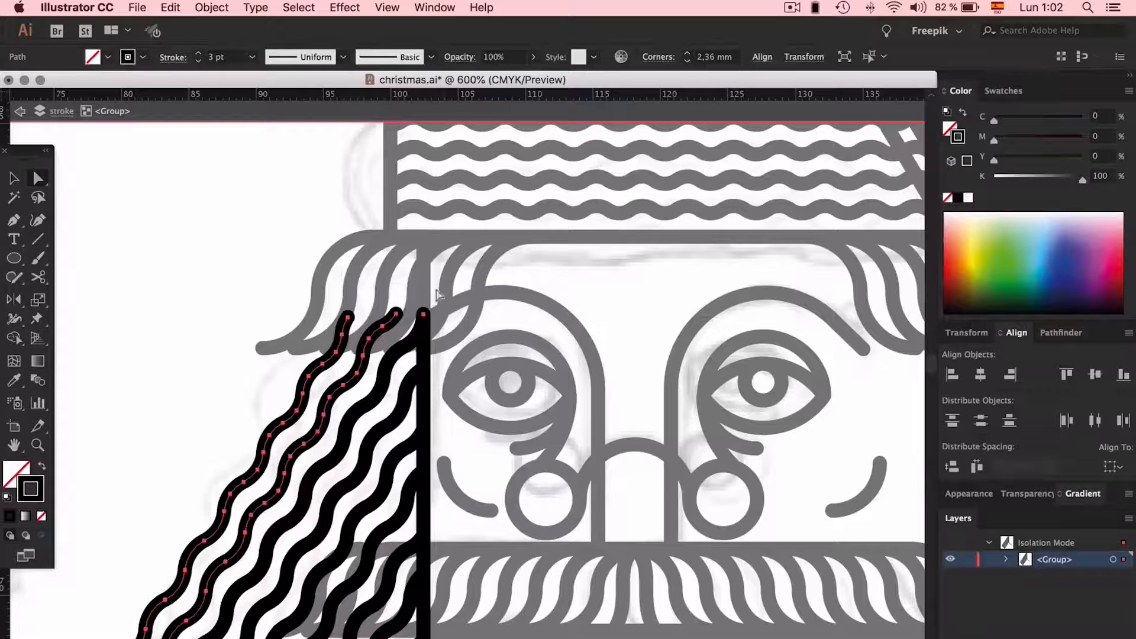
left_click_drag(338, 287, 408, 342)
key("Delete")
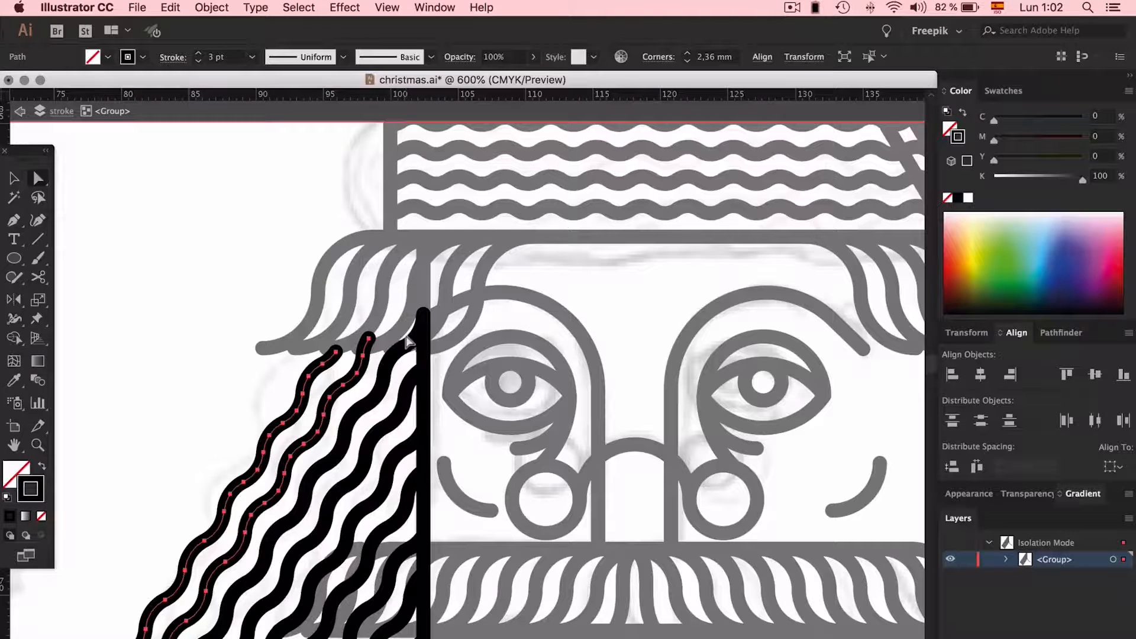
Delete the upper anchor points of the third hair strand to end it under the fringe, and leave the isolated group
left_click(386, 326)
left_click(375, 336)
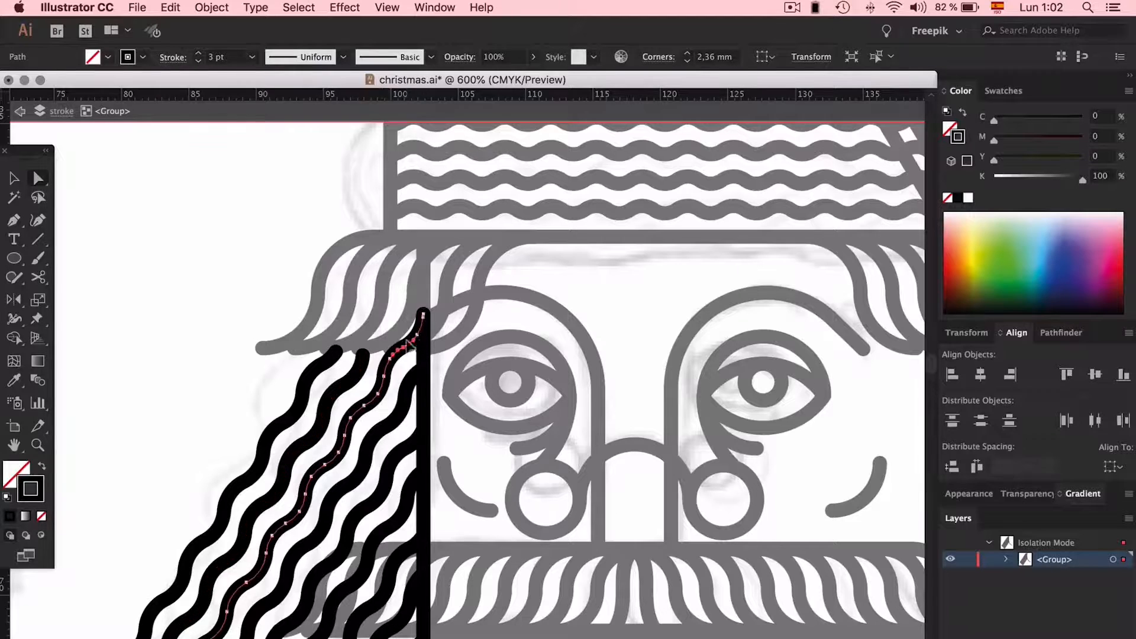
left_click(403, 347)
left_click(423, 318, "shift")
key("Delete")
left_click(419, 335)
key("Delete")
double_click(208, 241)
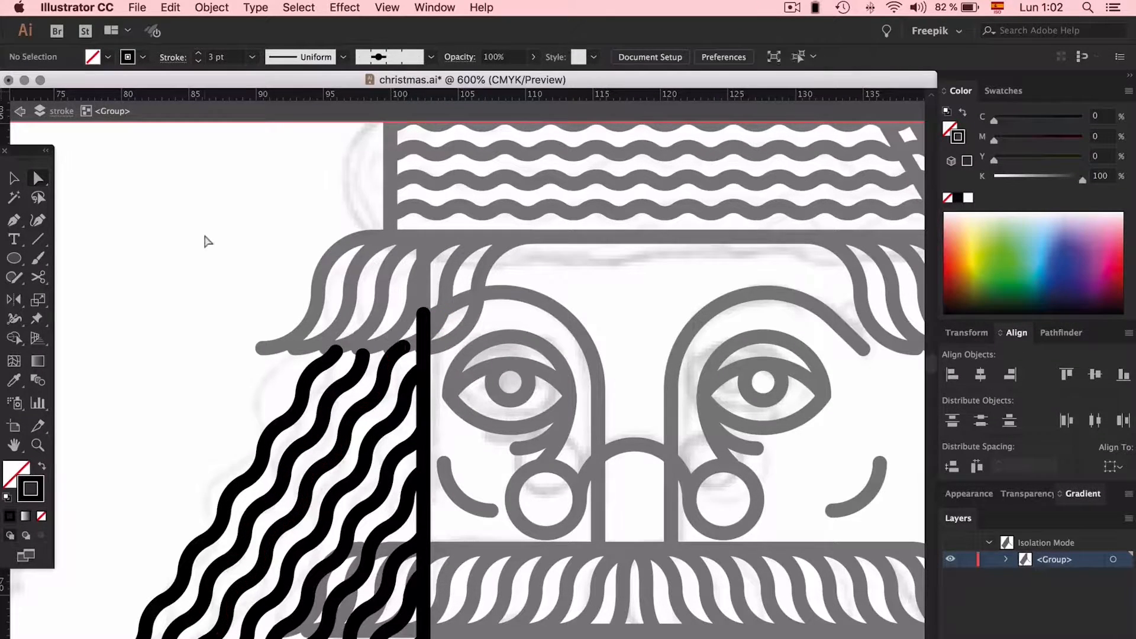
Shorten the face's vertical edge line by lowering its top end to beneath the fringe
left_click(425, 397)
left_click_drag(424, 236, 424, 371)
left_click(424, 315)
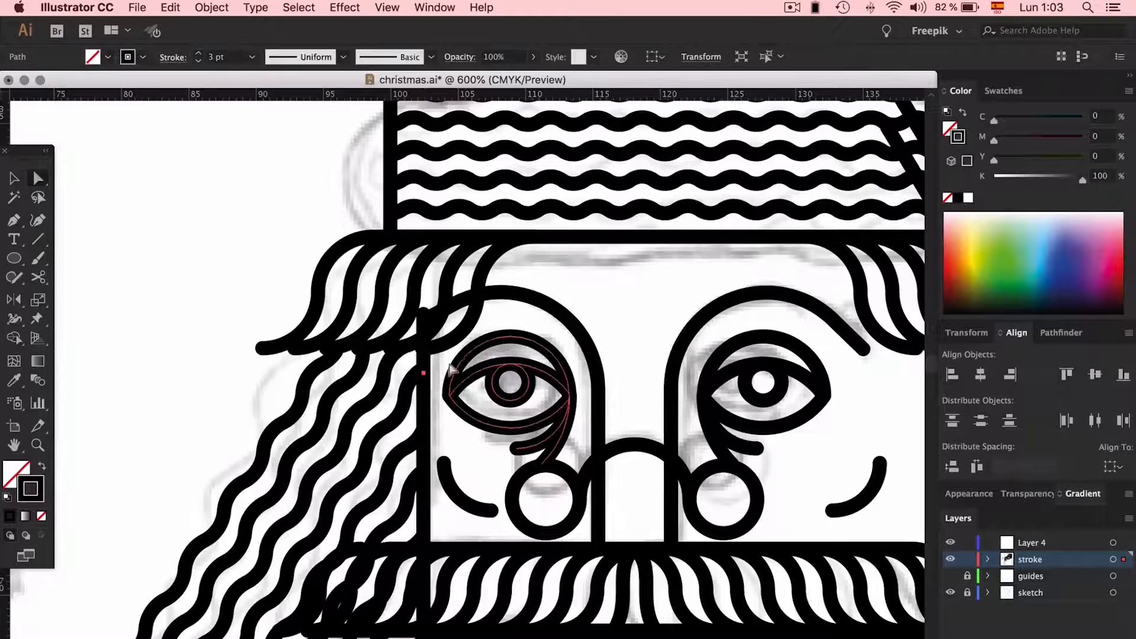
key("shift+super+a")
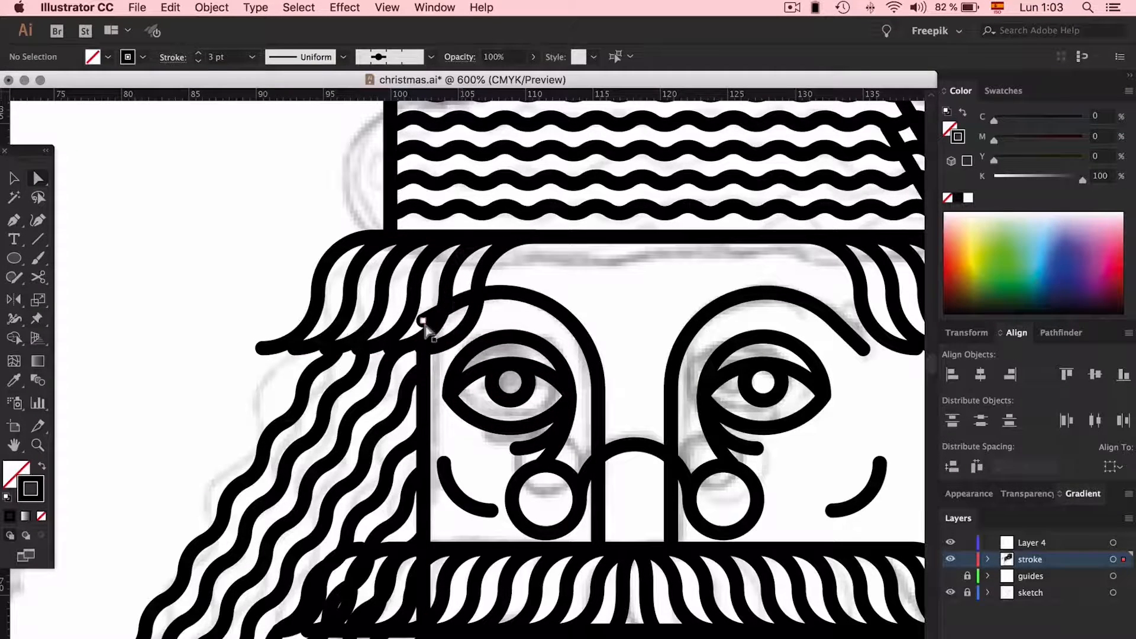
Trim the outer end of the eyebrow line to an anchor added where it meets the last fringe strand
left_click(423, 321)
key("Delete")
left_click(454, 304)
key("plus")
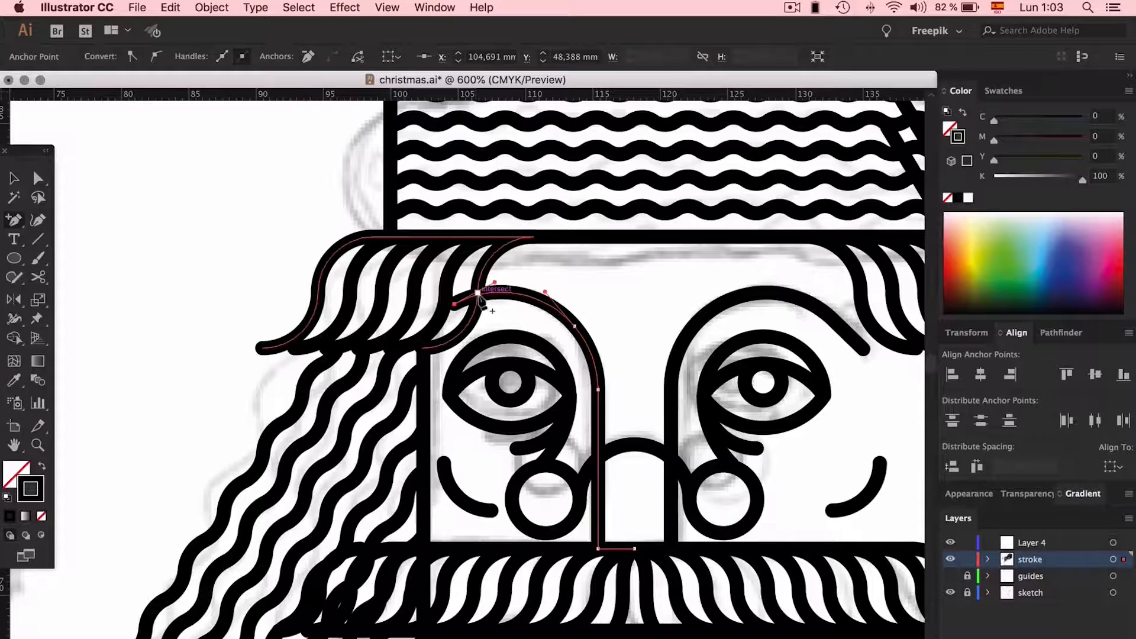
left_click(477, 295)
left_click(454, 304)
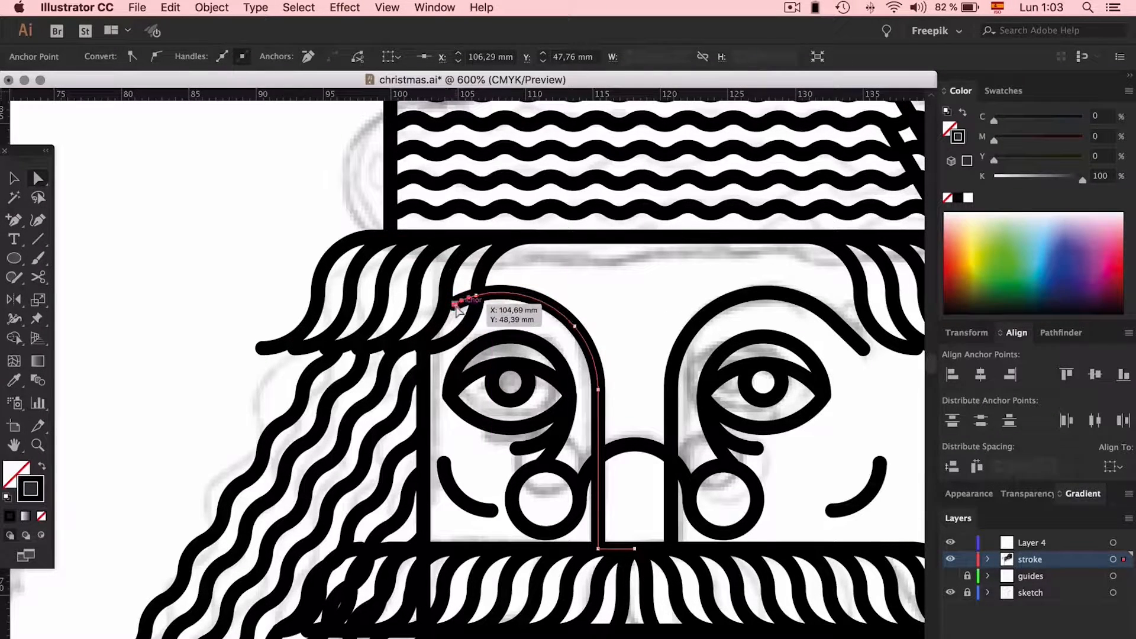
key("Delete")
left_click(224, 208)
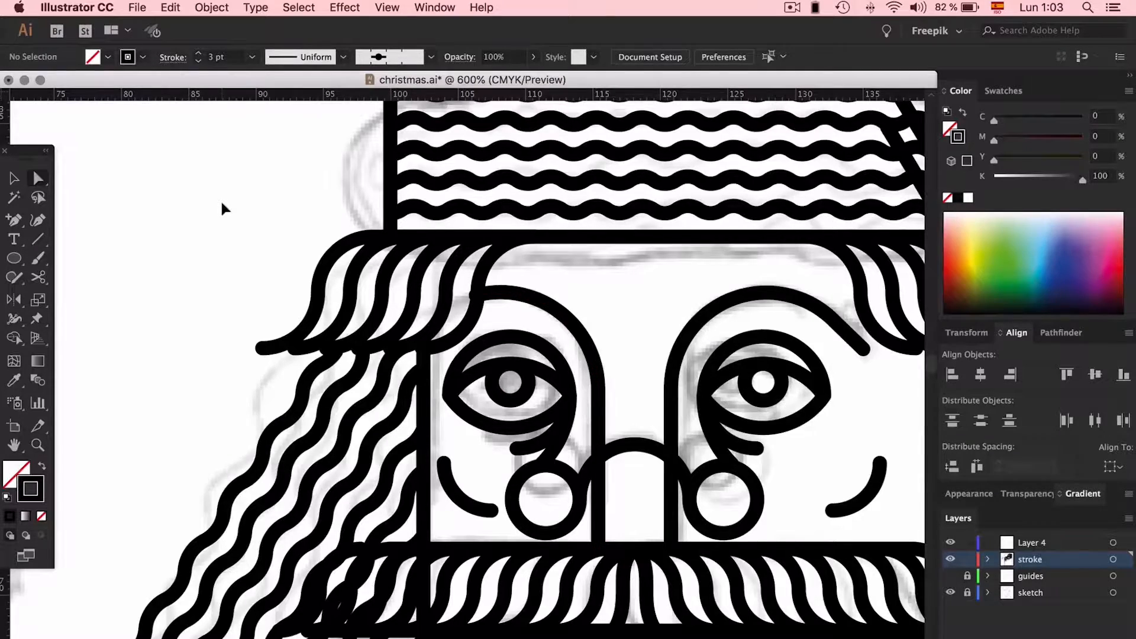
Examine the whole illustration and the hat area for remaining overlapping lines
key("super+plus")
key("super+minus")
key("super+minus")
key("super+minus")
key("super+minus")
key("super+minus")
key("super+minus")
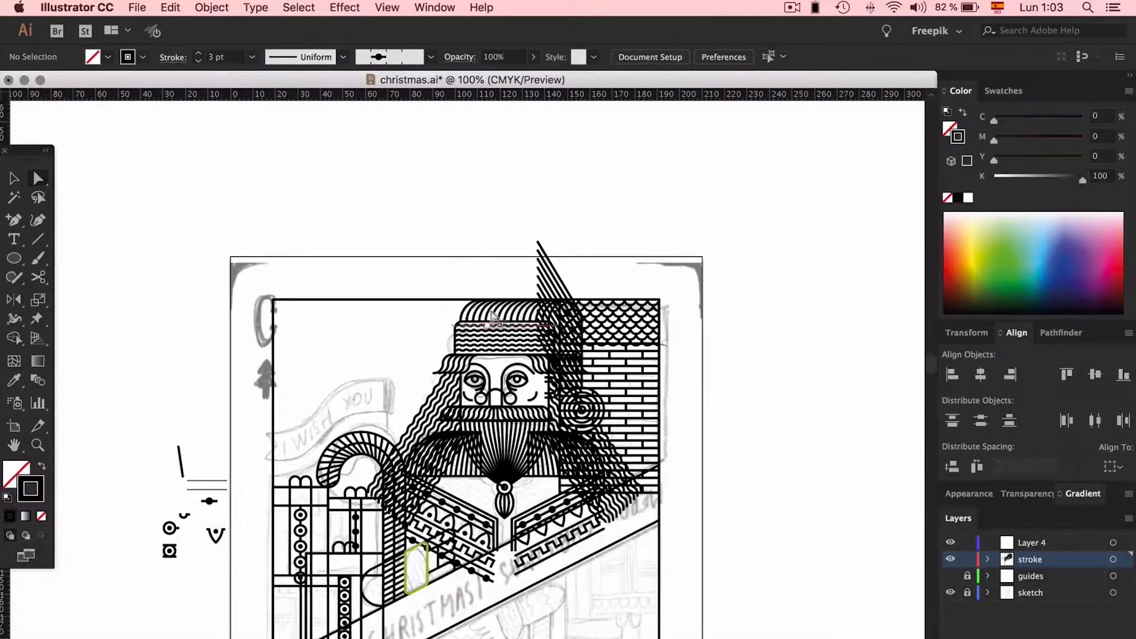
key("super+plus")
key("super+plus")
key("super+plus")
key("super+plus")
key("super+plus")
key("super+plus")
key("super+plus")
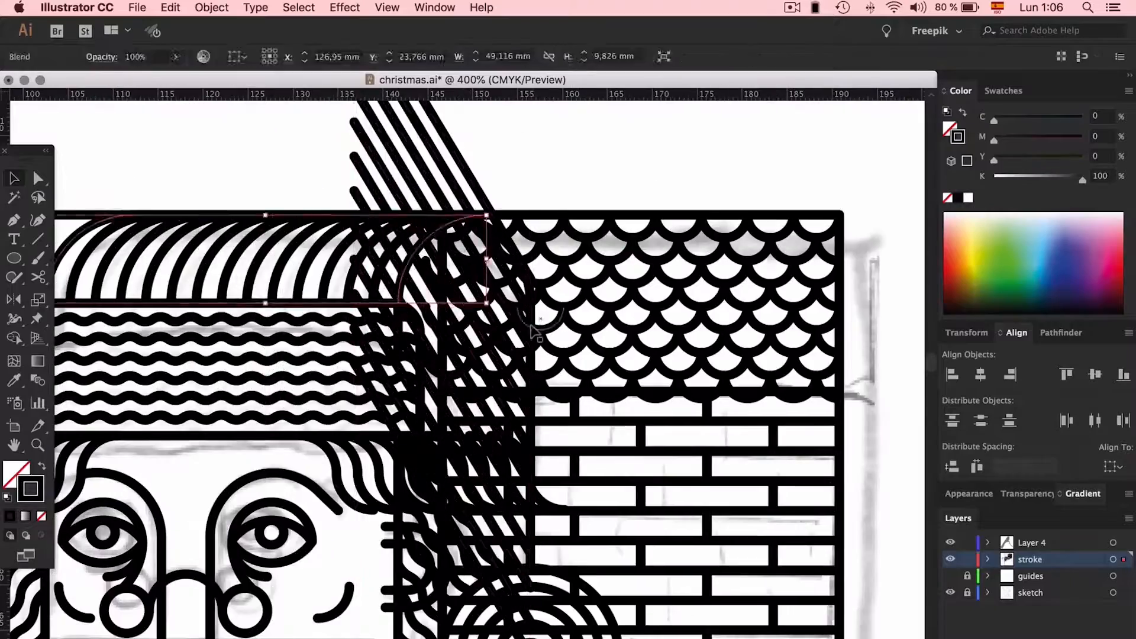
Remove the hidden overlapping lines from the hat, the hair beside the ear, the beard and the shoulders
left_click_drag(397, 307, 467, 225)
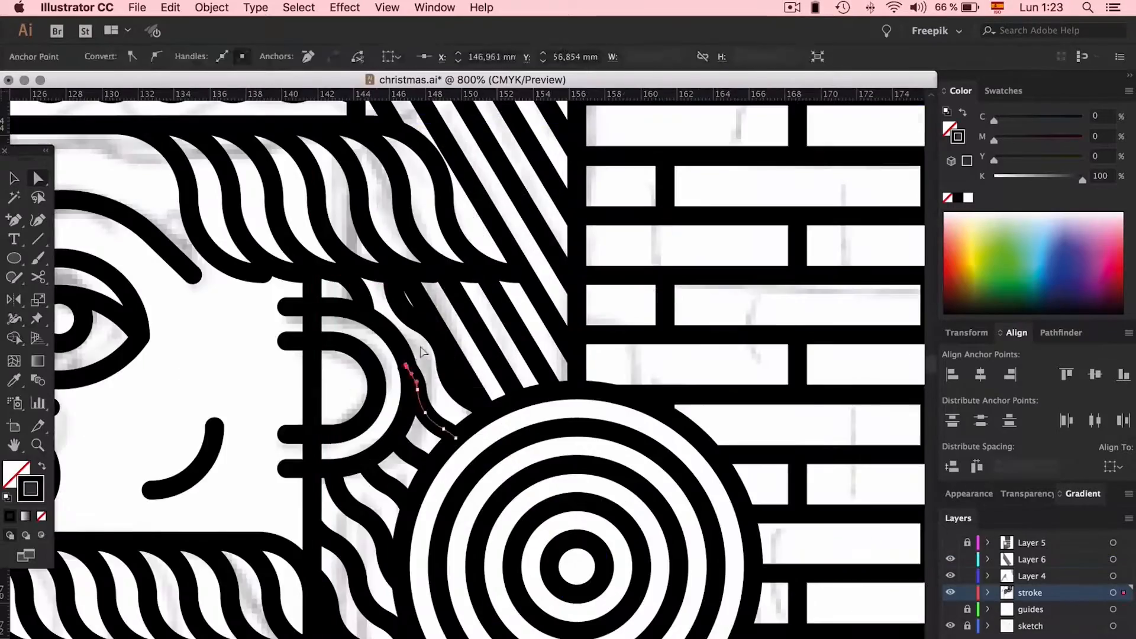
key("super+minus")
key("super+minus")
key("super+minus")
key("super+minus")
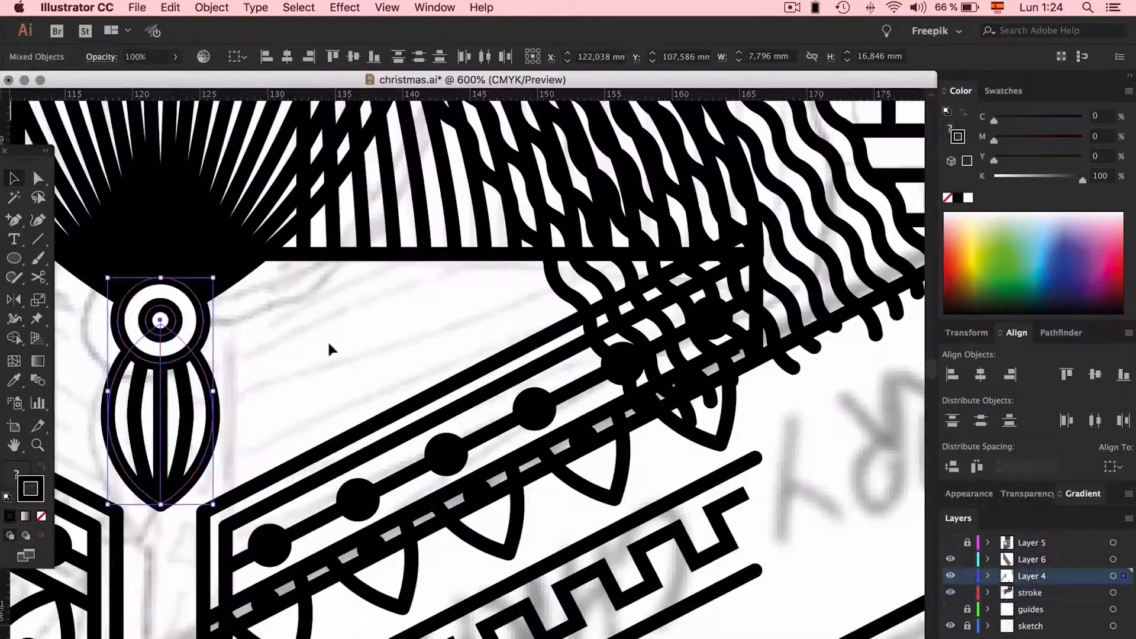
left_click(279, 418)
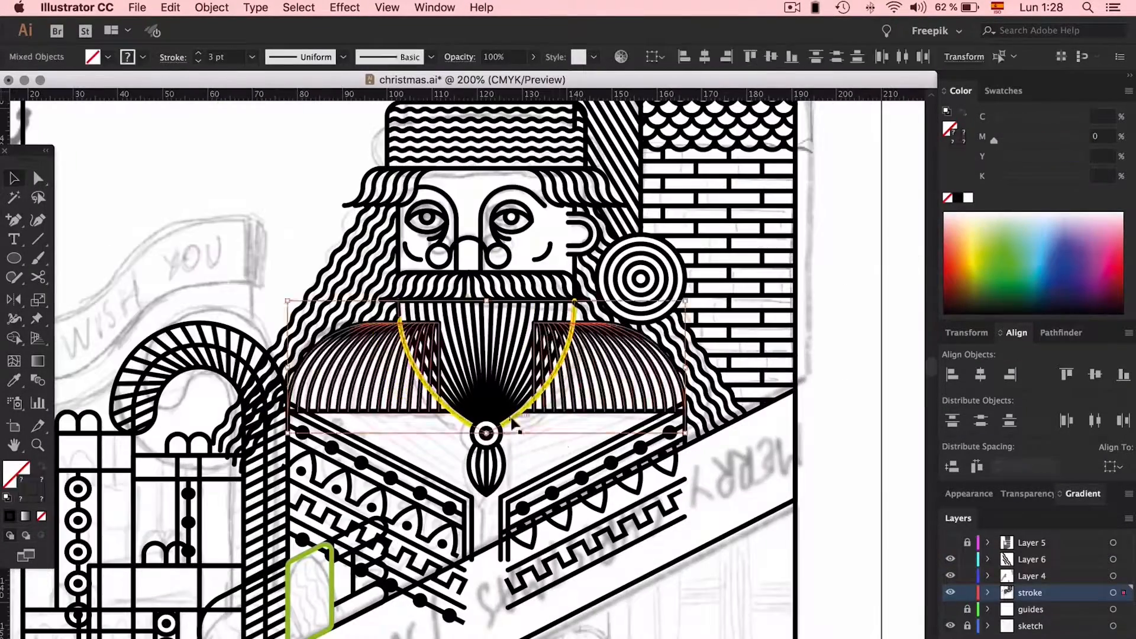
left_click(553, 436)
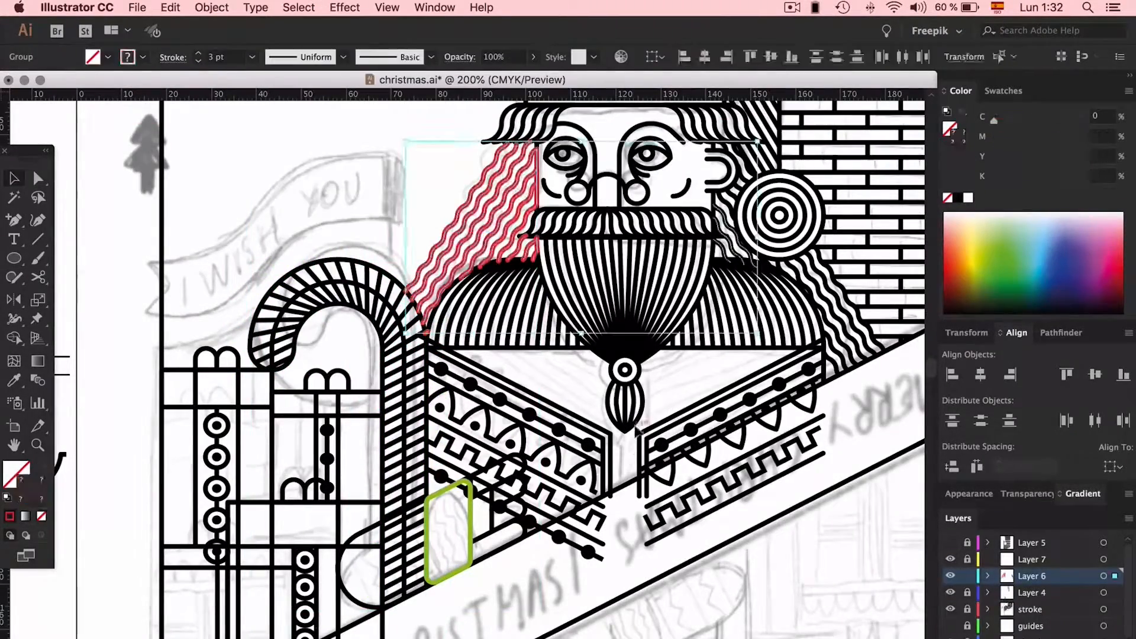
left_click_drag(491, 392, 357, 366)
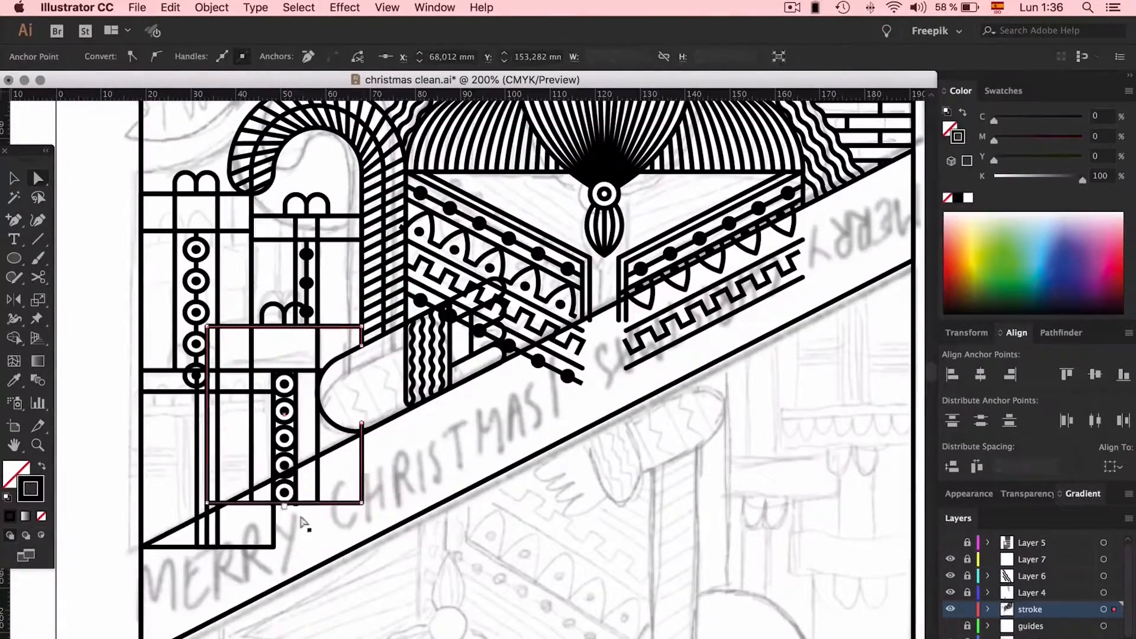
Shorten the vertical lines of the gift boxes to end on the banner's upper diagonal edge
key("super+equal")
key("super+equal")
left_click_drag(312, 337, 273, 340)
scroll(287, 338, "down", 3)
scroll(287, 337, "down", 5)
left_click(363, 507)
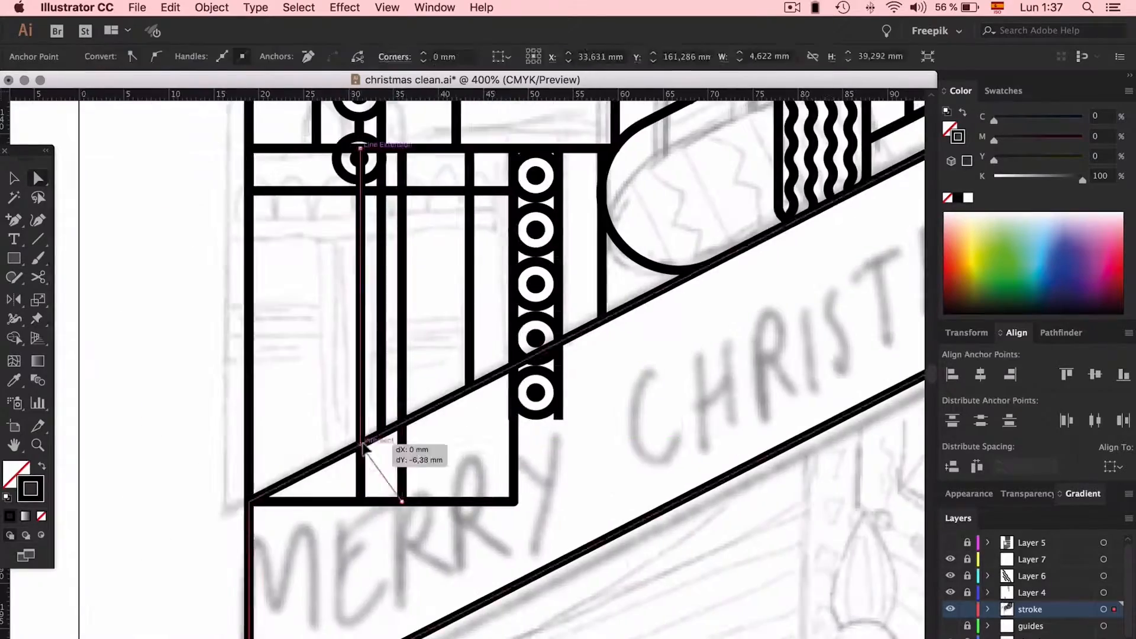
scroll(363, 414, "up", 5)
scroll(362, 236, "up", 5)
key("super+minus")
key("super+minus")
left_click(386, 487)
key("super+minus")
left_click(768, 363)
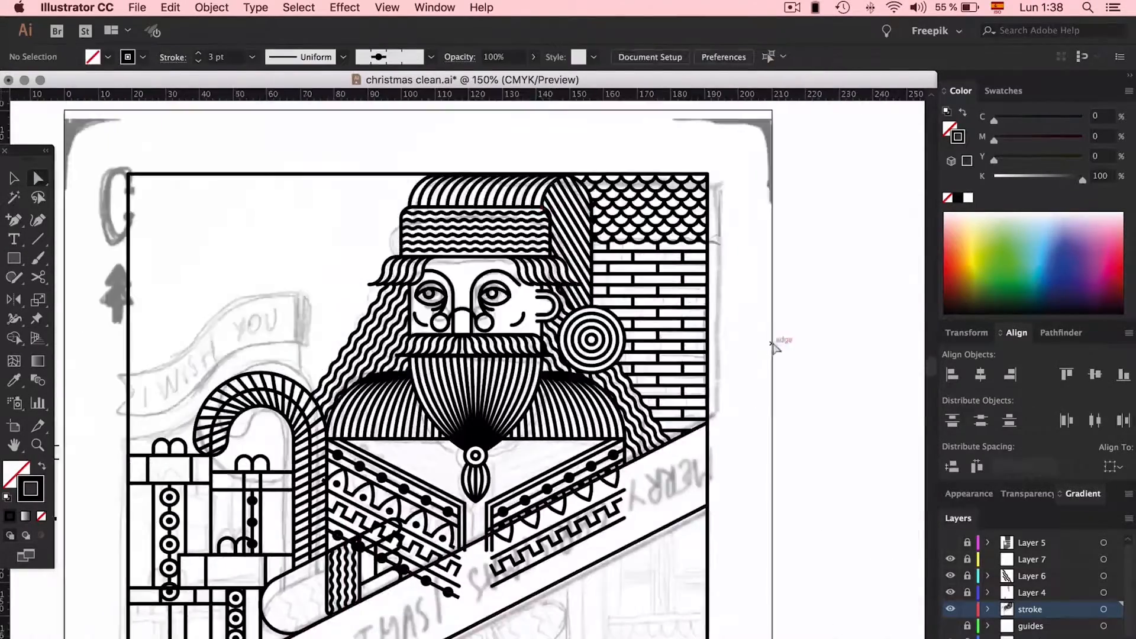
Clear the meander pattern lines of the collar where they cross the hand
key("super+equal")
key("super+equal")
key("super+equal")
left_click(1060, 333)
double_click(310, 321)
key("Delete")
left_click(305, 370)
key("super+equal")
key("p")
key("Escape")
key("super+minus")
key("super+minus")
Trim the patterned collar rows back to the banner's upper diagonal edge
scroll(405, 414, "right", 5)
left_click(406, 445)
left_click_drag(406, 445, 405, 423)
key("v")
scroll(474, 415, "left", 3)
key("super+equal")
key("super+equal")
double_click(697, 480)
key("Escape")
key("super+minus")
key("super+minus")
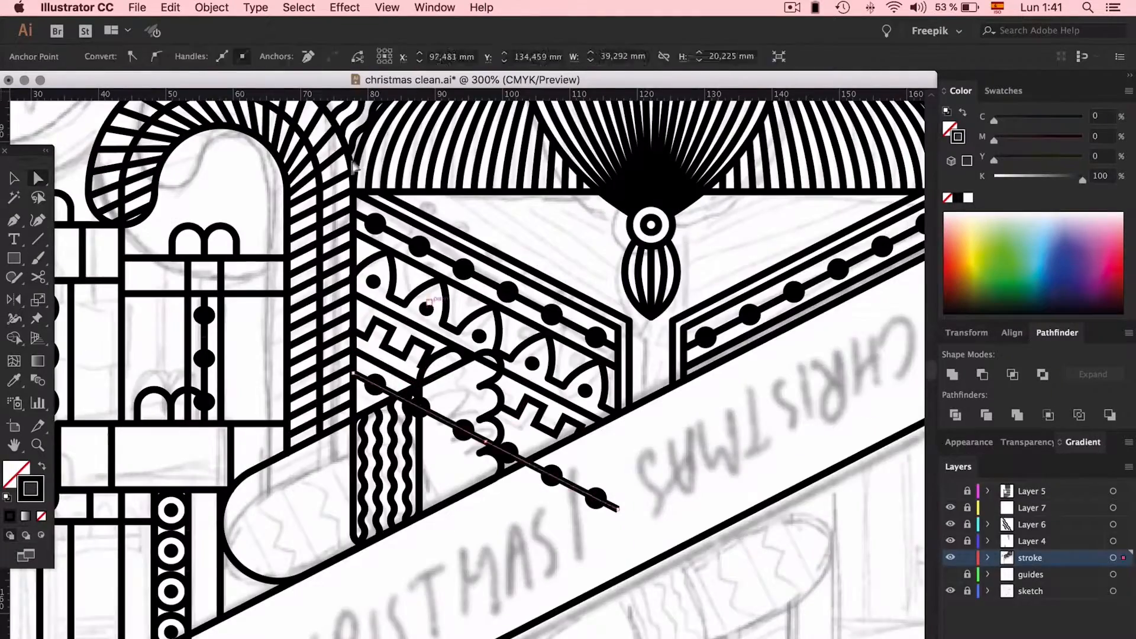
Trim the dotted collar row where it crosses the hand and runs past the banner's edge
key("super+equal")
key("super+equal")
key("super+equal")
key("super+equal")
key("super+equal")
key("super+minus")
key("super+minus")
key("super+minus")
key("super+minus")
double_click(405, 368)
key("super+equal")
key("super+equal")
key("Escape")
key("super+minus")
key("super+minus")
key("a")
left_click(588, 378)
Run a column of ringed circles down the ribbon of the upper-left gift box
scroll(566, 277, "right", 5)
key("super+minus")
left_click(368, 355)
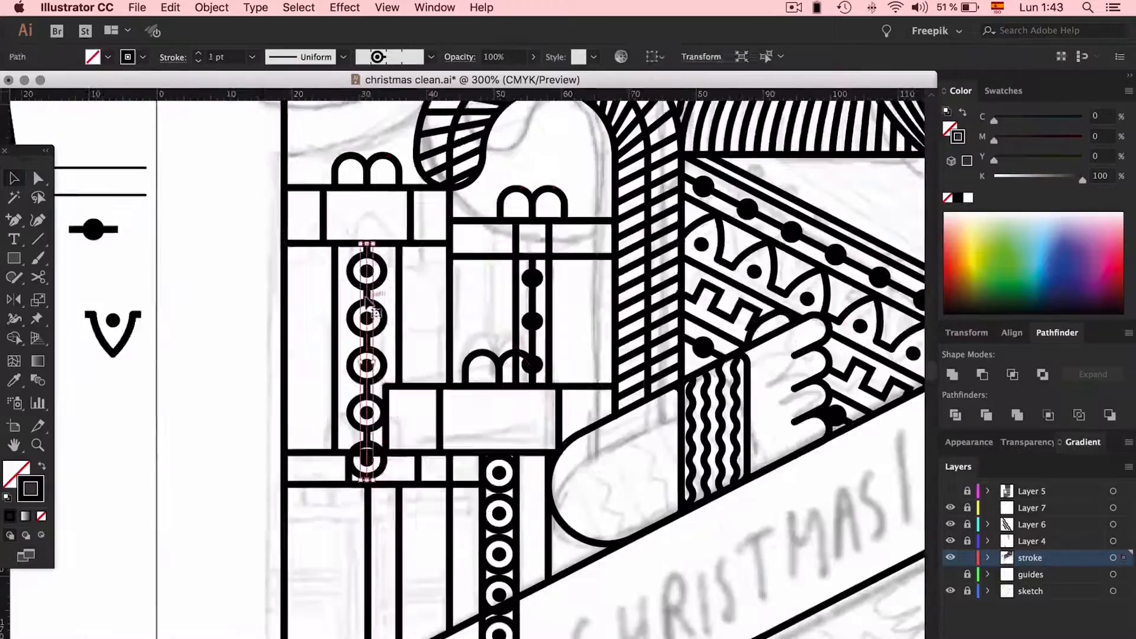
Add petal-and-dot columns along both sides of the upper-left gift and a second vertical line beside its ribbon
key("super+equal")
key("super+equal")
left_click_drag(278, 359, 532, 359)
key("super+minus")
left_click(192, 218)
left_click_drag(482, 302, 515, 305)
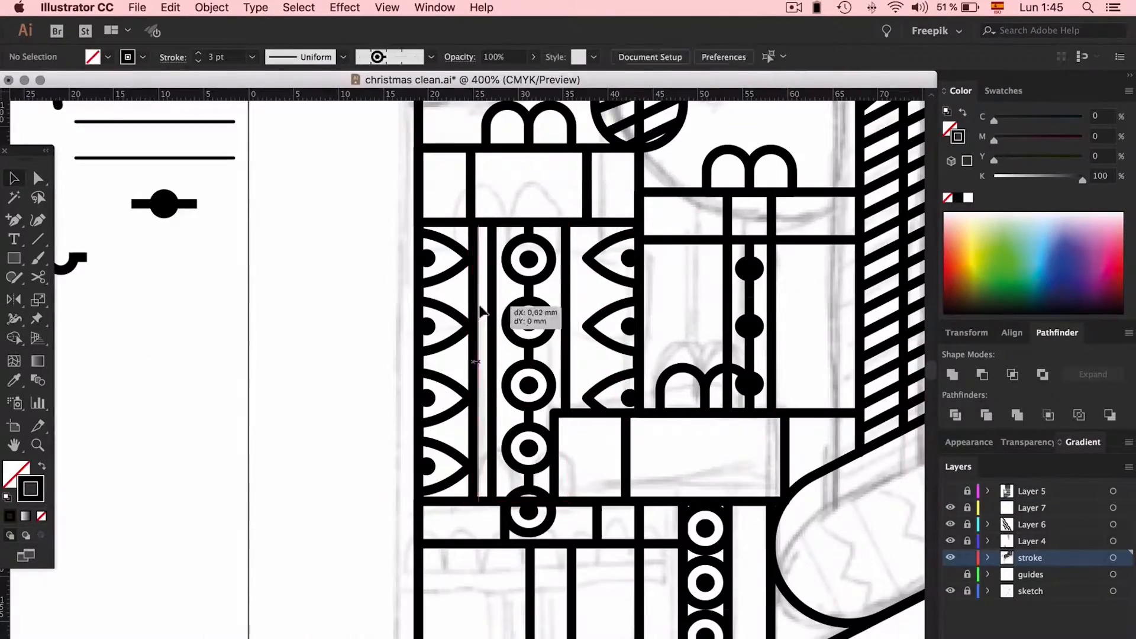
Adjust the vertical lines beside the upper-left gift's ribbon and fill the centre of its lid with horizontal stripes
scroll(340, 196, "right", 5)
left_click(340, 195)
scroll(429, 173, "up", 3)
key("super+equal")
key("super+equal")
key("super+equal")
key("super+equal")
left_click_drag(398, 289, 385, 290)
key("super+minus")
key("super+minus")
Add concentric inner arches to the bows of the upper-left and middle gift boxes
left_click(464, 338)
double_click(464, 338)
key("Escape")
key("super+minus")
left_click(472, 441)
key("super+minus")
scroll(473, 356, "right", 5)
scroll(474, 355, "down", 5)
key("super+equal")
Place a double-arched bow with concentric inner lines on the lid of the lower-left gift box
left_click(544, 425)
scroll(545, 425, "down", 3)
key("super+equal")
left_click(731, 494)
double_click(754, 391)
key("Escape")
key("super+minus")
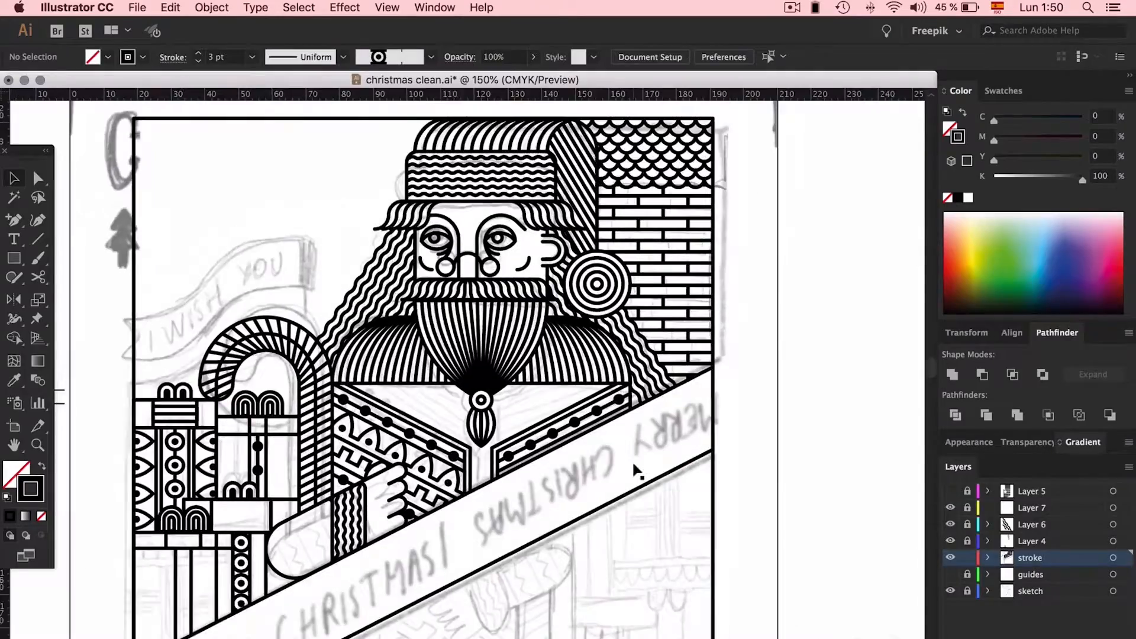
Add a vertical 3 pt line with a Zig Zag effect beside the dotted ribbon of the middle gift
key("super+equal")
key("super+equal")
left_click(470, 552)
key("super+minus")
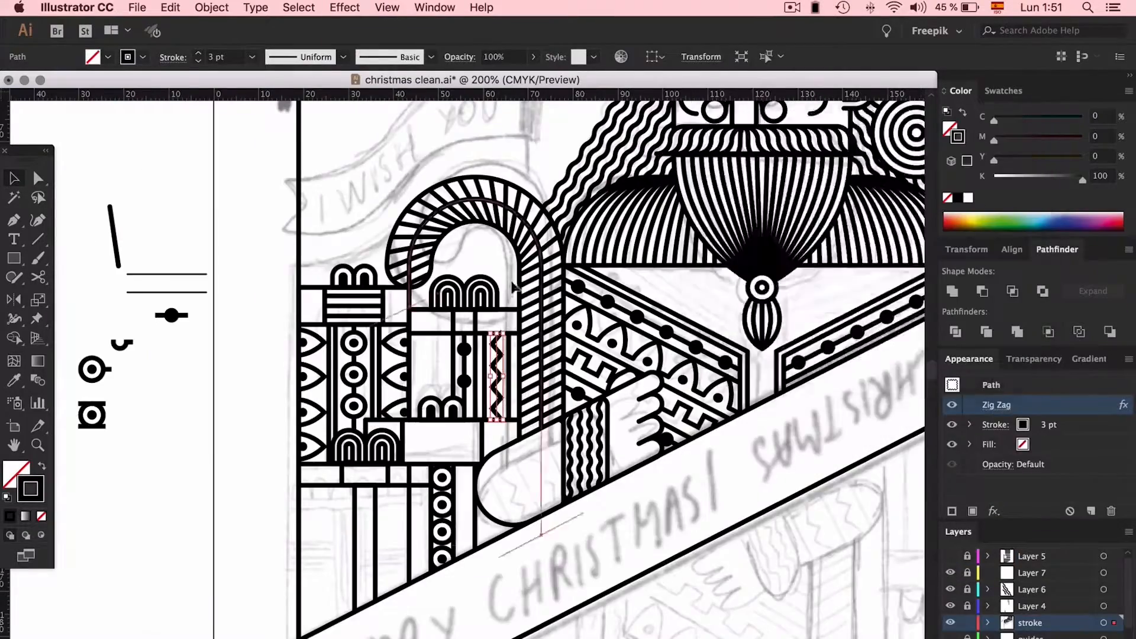
key("super+equal")
key("super+minus")
Fill the ribbon of the lower-left gift with a column of outlined 3 pt diamonds
left_click(319, 183)
key("super+equal")
key("super+equal")
key("super+equal")
left_click(342, 330)
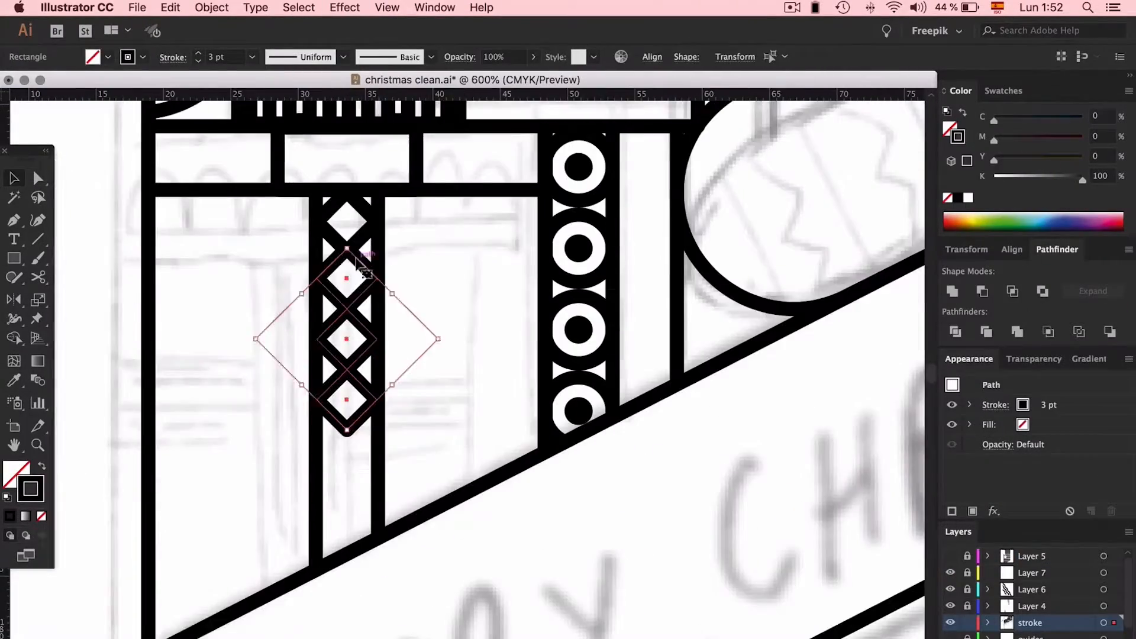
Continue the lower gift's diamond column to the banner's edge and place a two-diamond group on the front gift above it
key("super+minus")
key("a")
left_click(392, 441)
key("v")
double_click(407, 318)
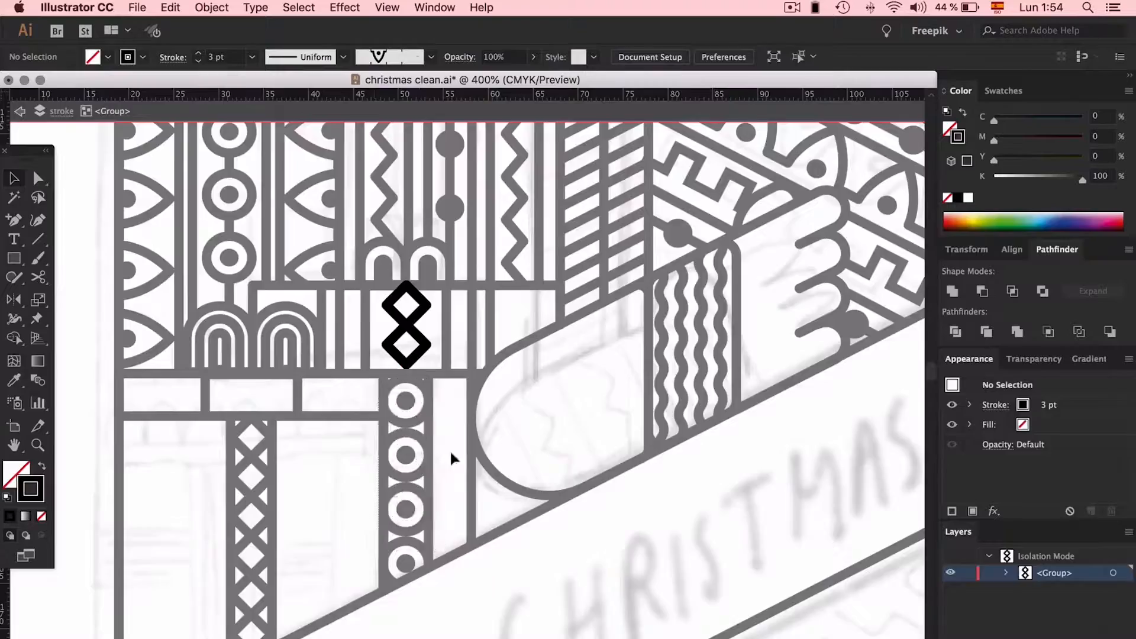
key("Escape")
Add petal-and-dot columns with vertical border lines on both sides of the lower-left gift's diamond ribbon
key("super+minus")
key("super+minus")
key("super+equal")
key("super+equal")
left_click(361, 350)
key("super+minus")
key("super+equal")
Shorten the lower gifts' new vertical lines to end at the banner's upper edge and the sleeve outline
key("a")
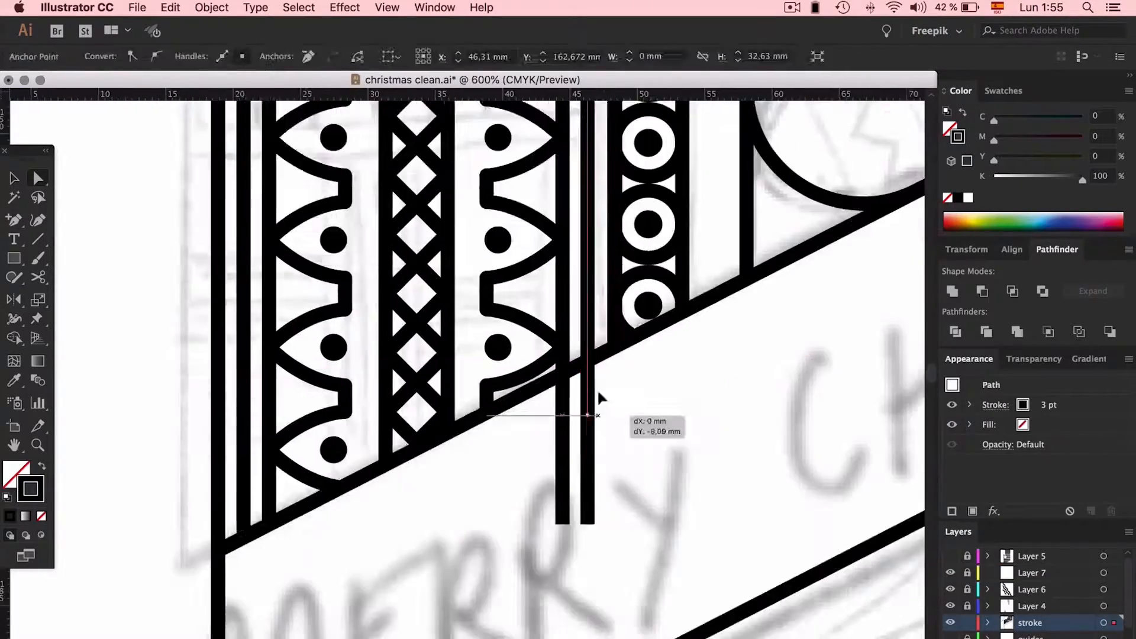
key("super+minus")
key("super+minus")
key("shift+super+a")
key("super+equal")
key("super+equal")
key("super+equal")
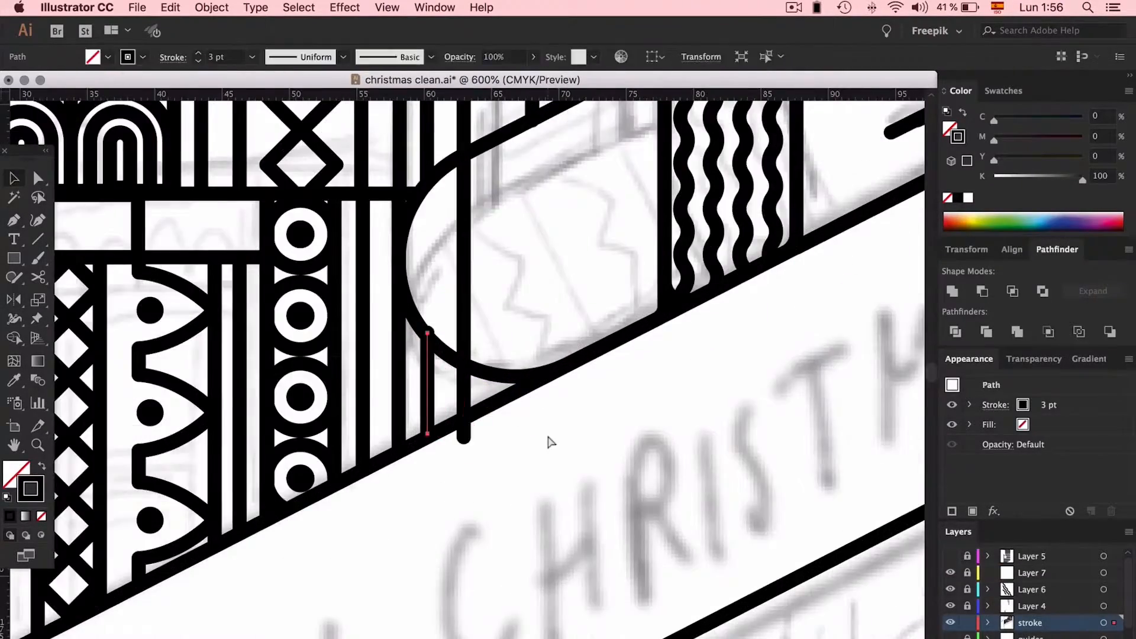
key("super+minus")
double_click(481, 520)
key("Escape")
Fill the sleeve with vertical divider lines, a diamond column and zigzag lines beside the wavy cuff
key("super+minus")
key("super+minus")
key("super+minus")
key("super+minus")
key("super+minus")
key("super+equal")
key("super+equal")
key("super+equal")
key("super+equal")
key("p")
left_click(409, 305)
left_click(410, 418)
key("v")
left_click_drag(237, 474, 435, 421)
double_click(436, 503)
key("Escape")
key("super+equal")
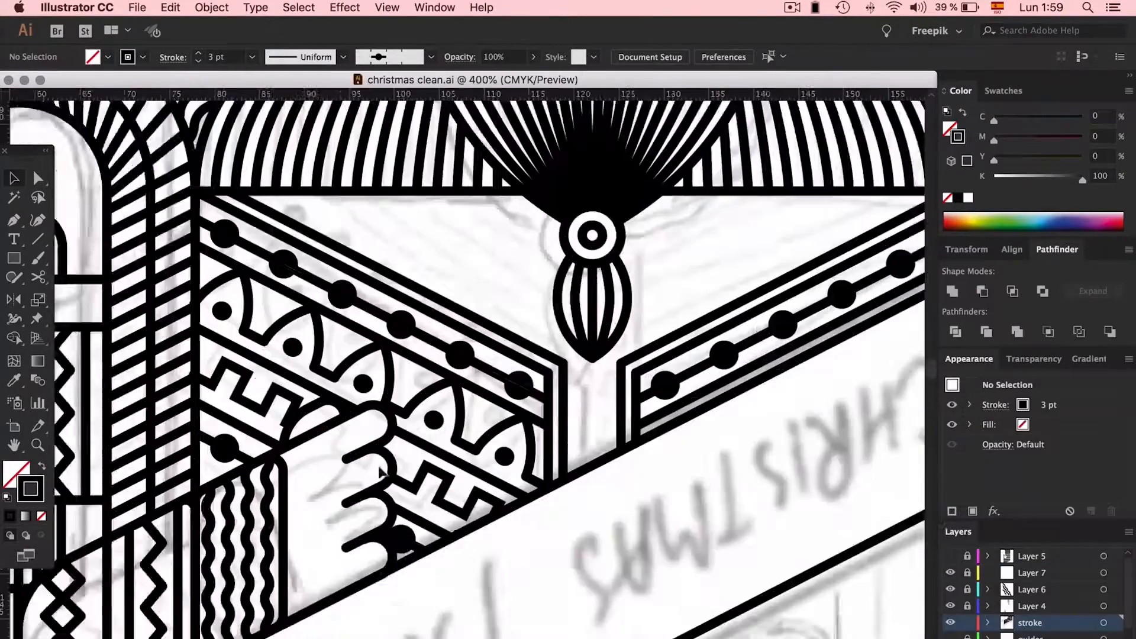
Add a diagonal row of ringed circles to the chest above the left collar band
scroll(381, 467, "up", 4)
double_click(172, 294)
key("Delete")
key("Escape")
key("super+minus")
key("super+equal")
key("super+equal")
left_click_drag(663, 388, 552, 388)
key("super+minus")
Reflect the row of ringed circles onto the other side of the chest
key("o")
key("super+equal")
key("super+minus")
key("super+minus")
key("super+minus")
key("super+minus")
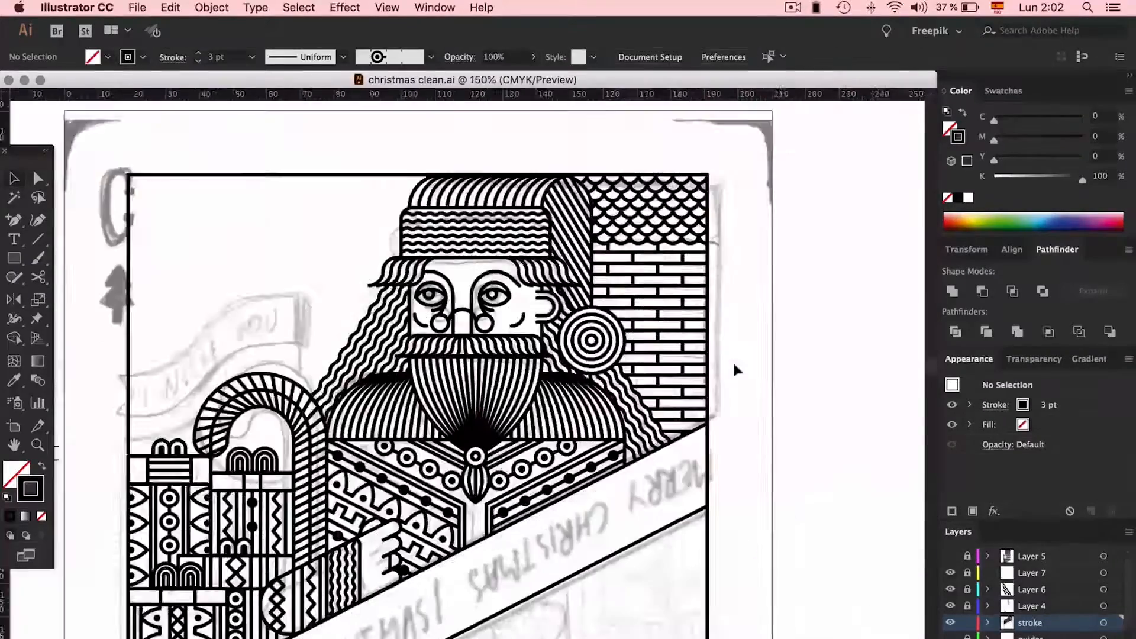
Show the guide grid over the illustration
left_click(951, 623)
key("p")
left_click(407, 239)
left_click(324, 239)
left_click(324, 322)
key("Delete")
Draw a circle about 59 mm wide around the candy cane's curve, reduce it to its upper arc and stretch its left end outward
key("super+equal")
key("l")
left_click_drag(407, 402, 541, 534)
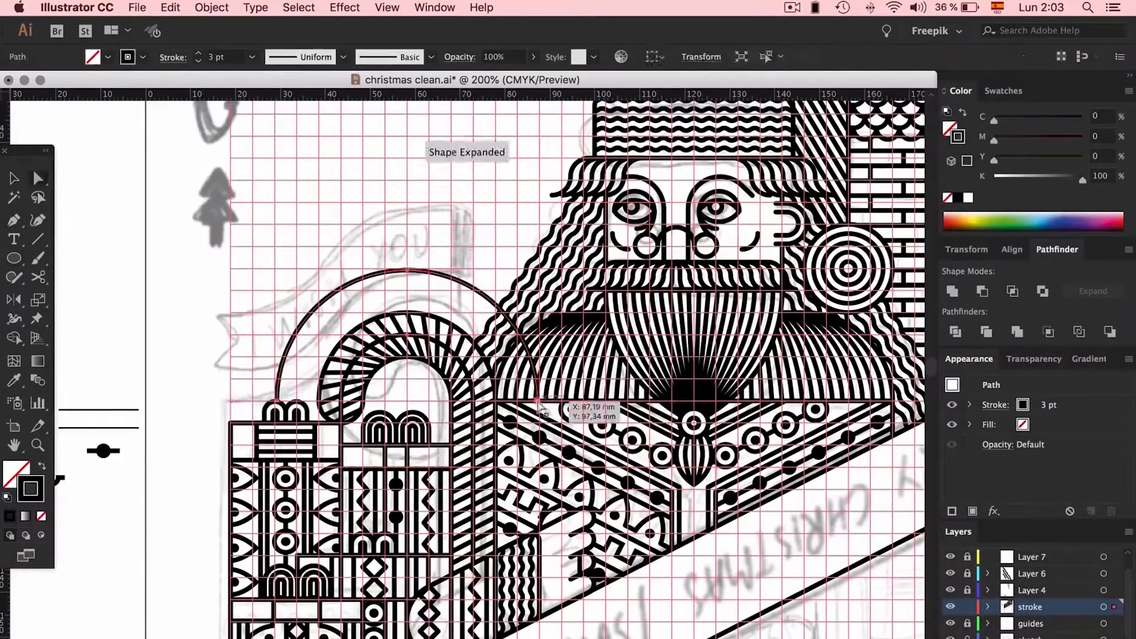
left_click_drag(274, 401, 231, 401)
Form the small upper banner from curved upper and lower edges that run straight into a vertical right end
key("p")
left_click(474, 224)
key("a")
key("i")
left_click(474, 260)
key("p")
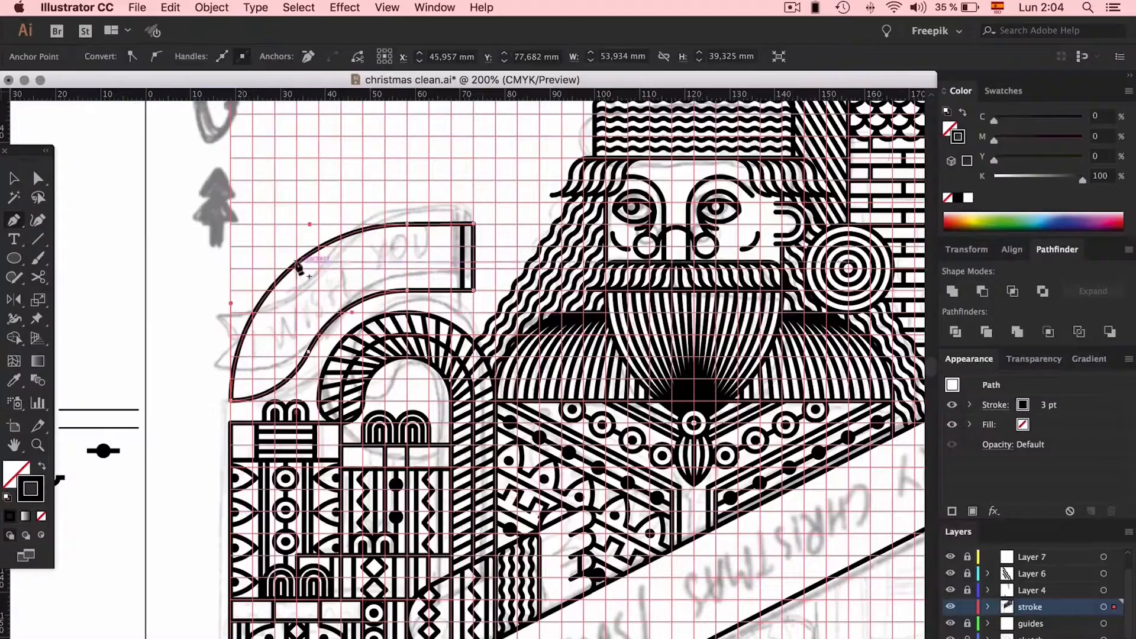
Try a copy of the small banner's lower curve, shifted up about 14 mm, as its upper edge
key("v")
double_click(393, 290)
key("Escape")
left_click_drag(358, 309, 358, 244, "alt")
key("Delete")
Try to outline the small banner with a notched left end and a separate curved upper edge
key("p")
left_click(230, 402)
left_click(244, 379)
left_click(231, 357)
left_click(274, 223)
left_click(408, 224)
left_click(407, 291)
key("super+z")
left_click_drag(284, 234, 410, 389)
key("Delete")
Try lowering the small banner's upper right corner and copying its lower curve about 10 mm upward
left_click_drag(474, 224, 473, 246)
left_click_drag(320, 335, 320, 291, "alt")
key("Delete")
Set the banner curve's stroke to 77 pt, convert the stroke to an outlined shape and swap its fill and stroke
left_click(217, 57)
type("77")
key("Return")
left_click(218, 8)
key("shift+x")
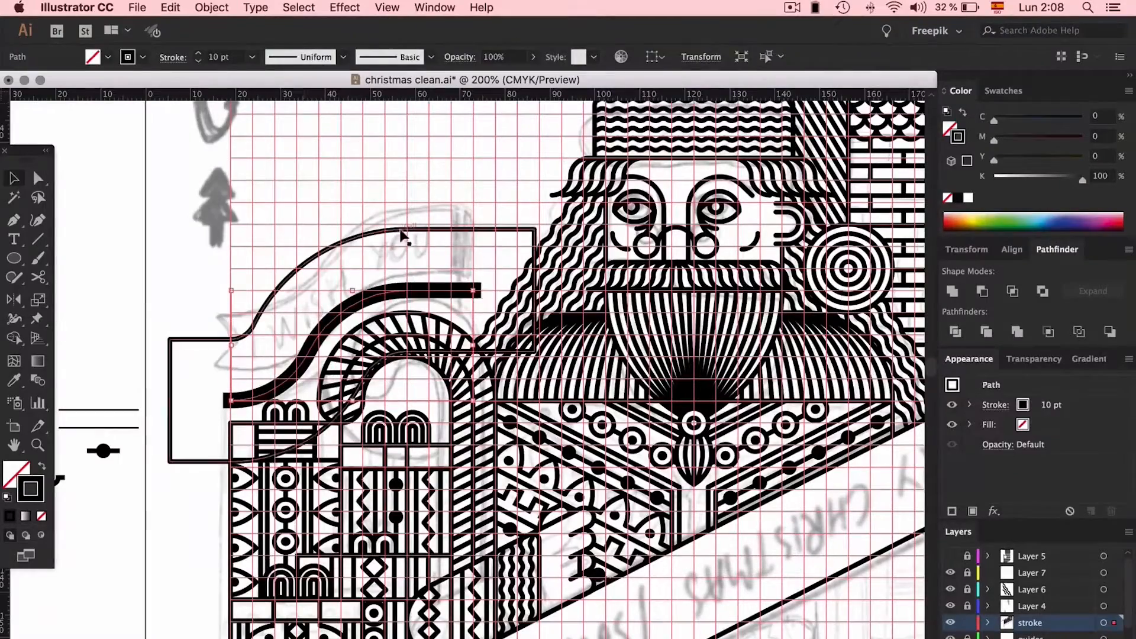
Delete the leftover banner path, hide the guides and draw a vertical line across the small banner's right end
key("Delete")
key("super+shift+a")
key("super+semicolon")
left_click_drag(459, 217, 459, 290)
scroll(460, 290, "up", 5)
Replace the corner tree shape with a small outlined triangle and duplicate it directly below as the second tier
left_click_drag(345, 150, 385, 242)
key("Delete")
left_click(482, 190)
left_click_drag(365, 279, 382, 289)
left_click_drag(364, 288, 364, 318, "alt")
left_click(437, 270)
key("super+minus")
Copy the small tree to the right as a larger tree and nest a smaller proportional triangle inside a tier
left_click_drag(332, 361, 415, 290, "alt")
key("super+equal")
key("super+equal")
key("super+equal")
key("super+equal")
mouse_move(542, 279)
left_mouse_down("alt+shift")
mouse_move(481, 375)
mouse_move(430, 323)
left_mouse_up("alt+shift")
key("super+minus")
key("super+minus")
key("super+minus")
Hide the sketch layer, then move and resize the larger tree's nested triangles to complete its three tiers
left_click(951, 637)
key("super+equal")
key("super+equal")
left_click_drag(406, 278, 406, 302, "shift")
mouse_move(405, 339)
left_mouse_down("shift")
mouse_move(409, 373)
mouse_move(421, 353)
left_mouse_up("shift")
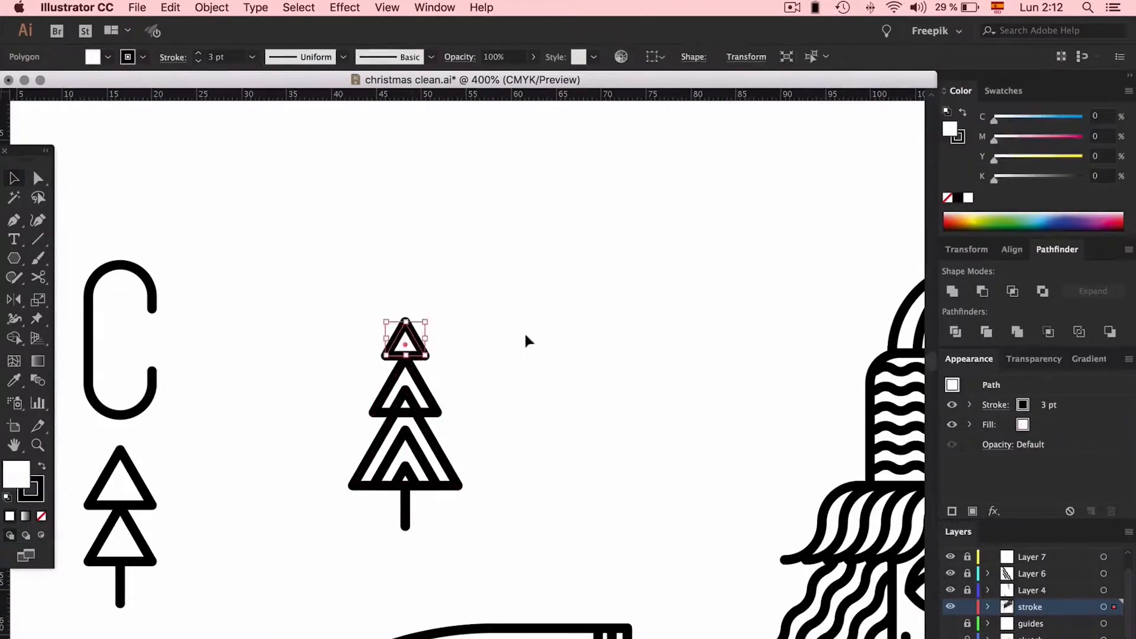
key("super+equal")
key("super+equal")
key("super+equal")
left_click(487, 348)
Group the larger tree's nested triangles and trunk
key("super+minus")
key("super+minus")
key("super+minus")
key("super+minus")
key("super+g")
left_click_drag(385, 260, 243, 533)
Add small pointed serifs to the open ends of the corner letter C
key("super+minus")
key("super+minus")
key("super+equal")
key("super+equal")
double_click(467, 472)
left_click(108, 110)
left_click_drag(495, 310, 481, 296)
key("super+equal")
key("super+equal")
key("super+equal")
key("super+equal")
left_click_drag(565, 225, 499, 284)
key("super+minus")
key("super+minus")
key("super+minus")
key("super+minus")
key("super+minus")
key("super+minus")
Adjust individual line segments and anchor points of the illustration where neighbouring shapes meet
double_click(542, 233)
scroll(543, 233, "down", 5)
left_click_drag(286, 223, 286, 241)
left_click(452, 379)
key("super+equal")
key("super+equal")
key("a")
left_click(545, 302)
key("super+minus")
key("super+minus")
key("super+minus")
key("super+minus")
left_click(489, 327)
key("super+minus")
left_click_drag(527, 541, 528, 279)
key("super+minus")
key("v")
left_click(717, 329)
key("super+equal")
key("super+equal")
key("super+equal")
Paste the striped candy cane artwork in front on Layer 4 with the stroke layer hidden, and expand it
left_click(968, 606)
left_click(950, 623)
left_click(1053, 608)
key("super+f")
left_click(211, 7)
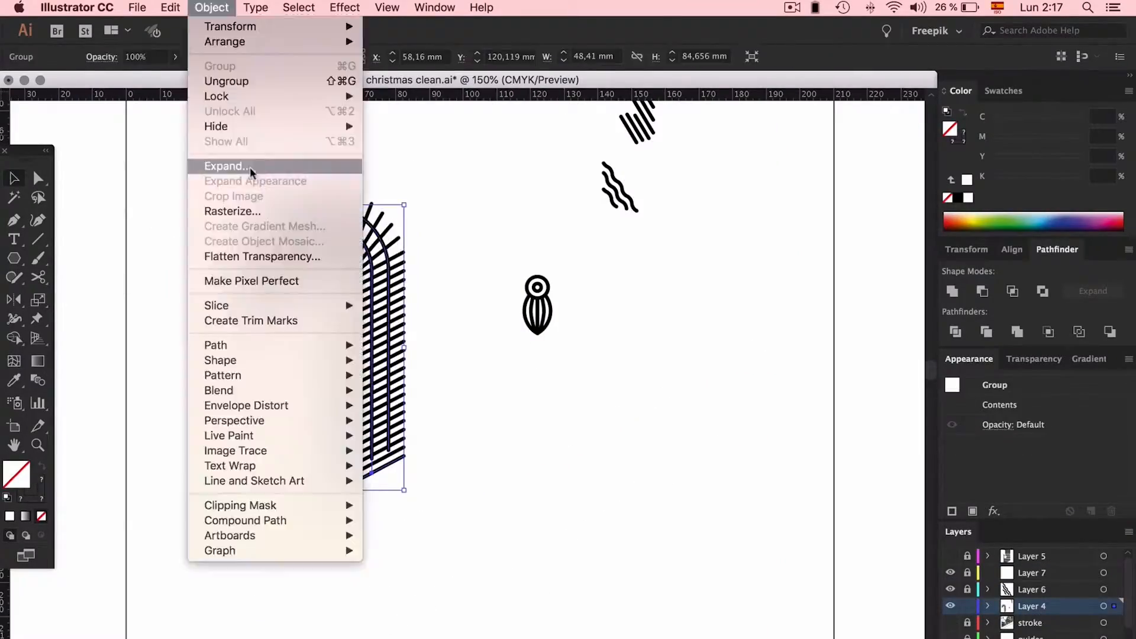
left_click(251, 172)
Trim the expanded candy cane stripes, show the stroke layer again and unlock Layer 6
key("super+equal")
key("super+equal")
left_click_drag(231, 306, 312, 314)
key("super+minus")
key("v")
left_click(376, 411)
key("super+minus")
left_click(951, 622)
left_click(968, 591)
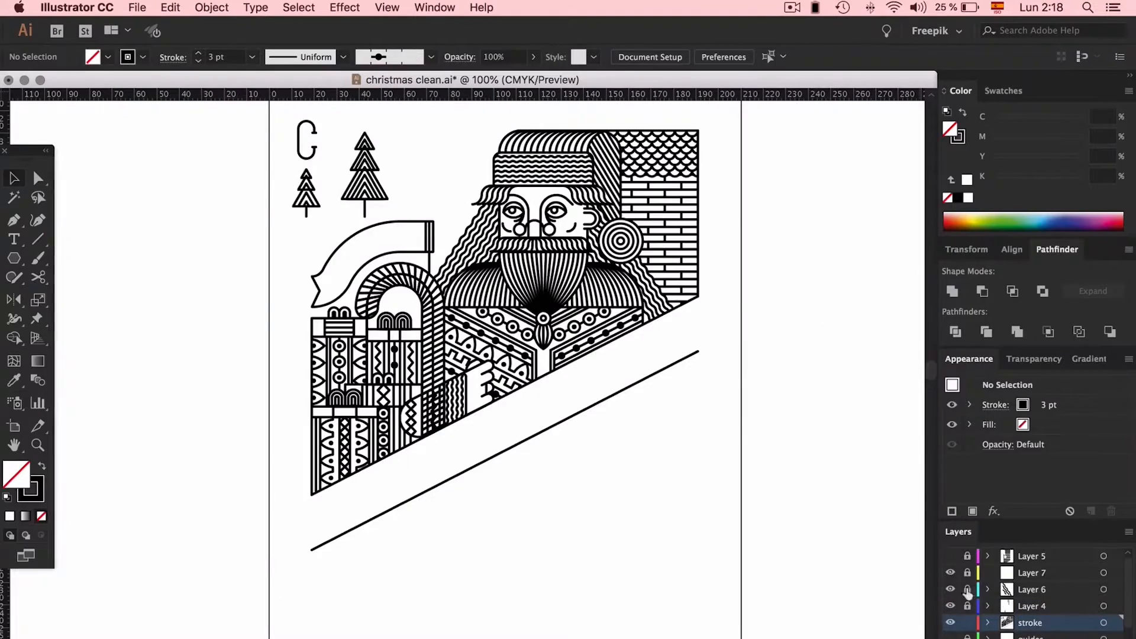
left_click(548, 382)
left_click(757, 325)
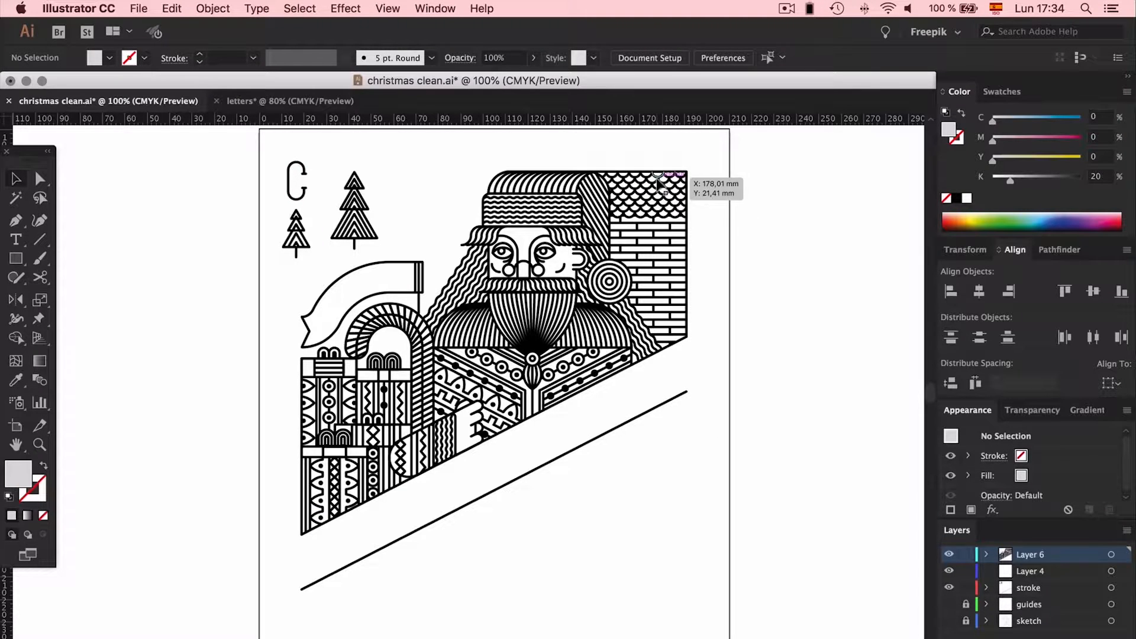
Move all artwork in place onto the stroke layer and delete the emptied Layer 6 and Layer 4
left_click(678, 182)
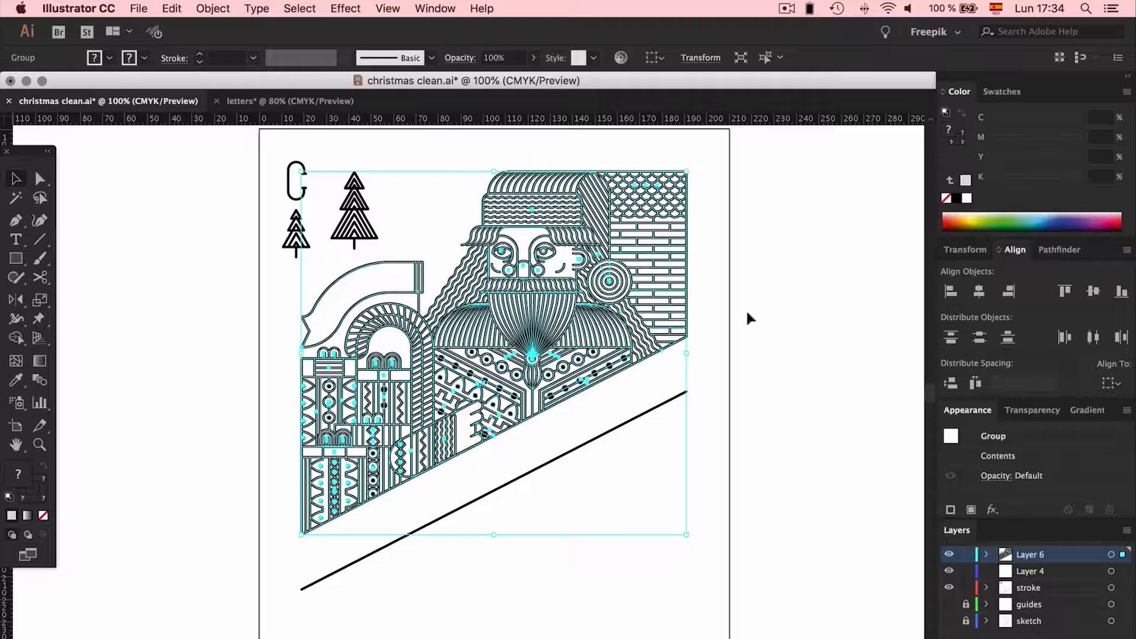
key("super+a")
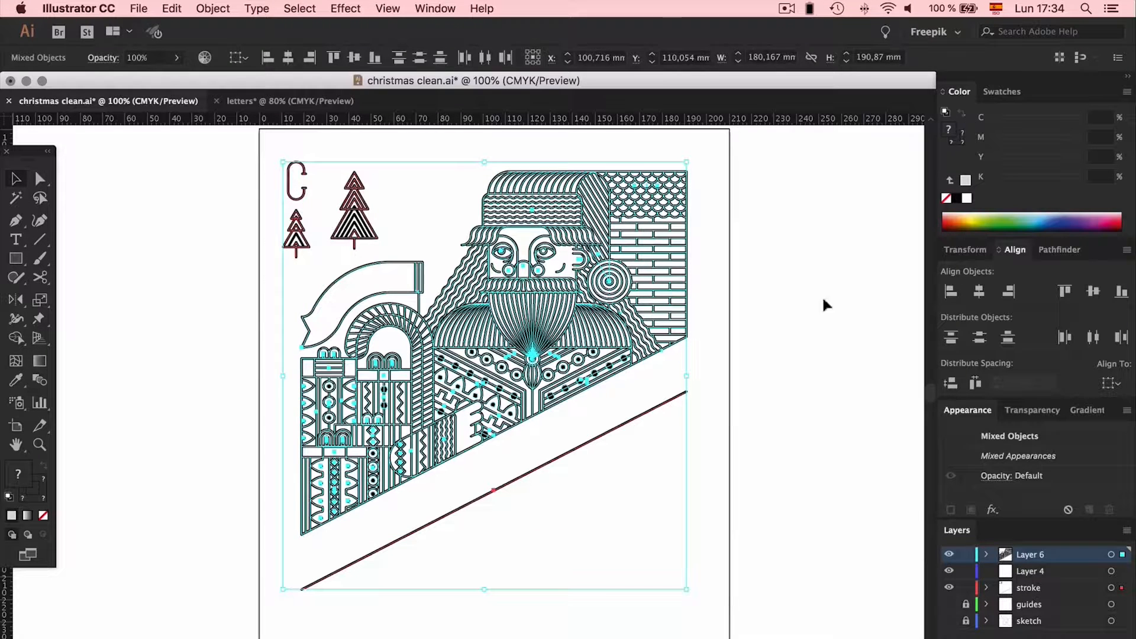
key("Delete")
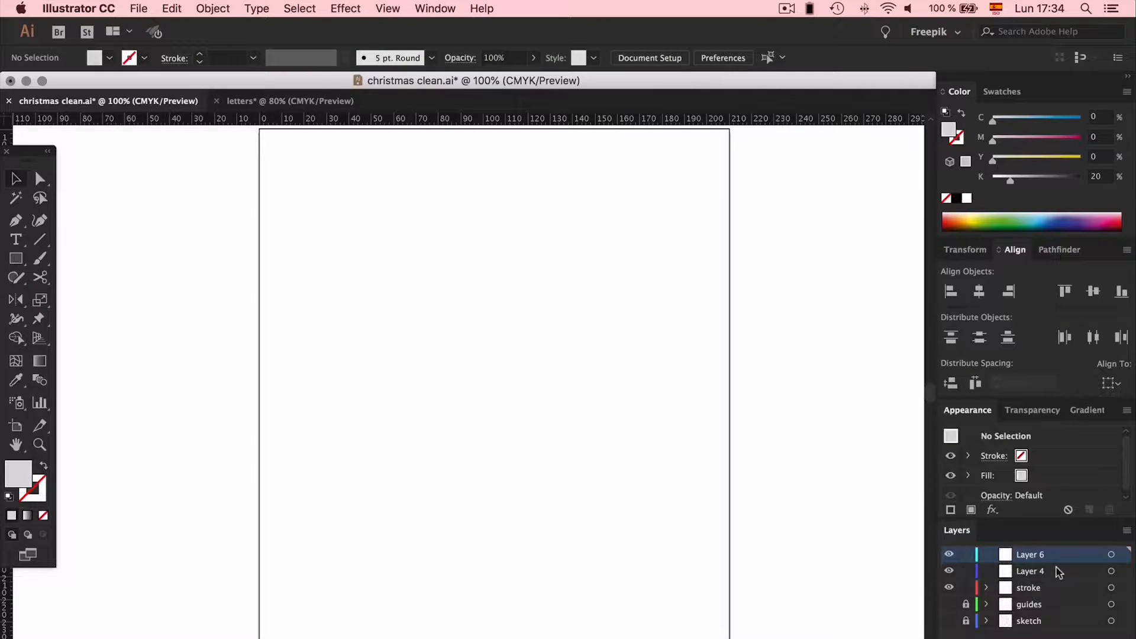
left_click(1065, 574, "shift")
key("Delete")
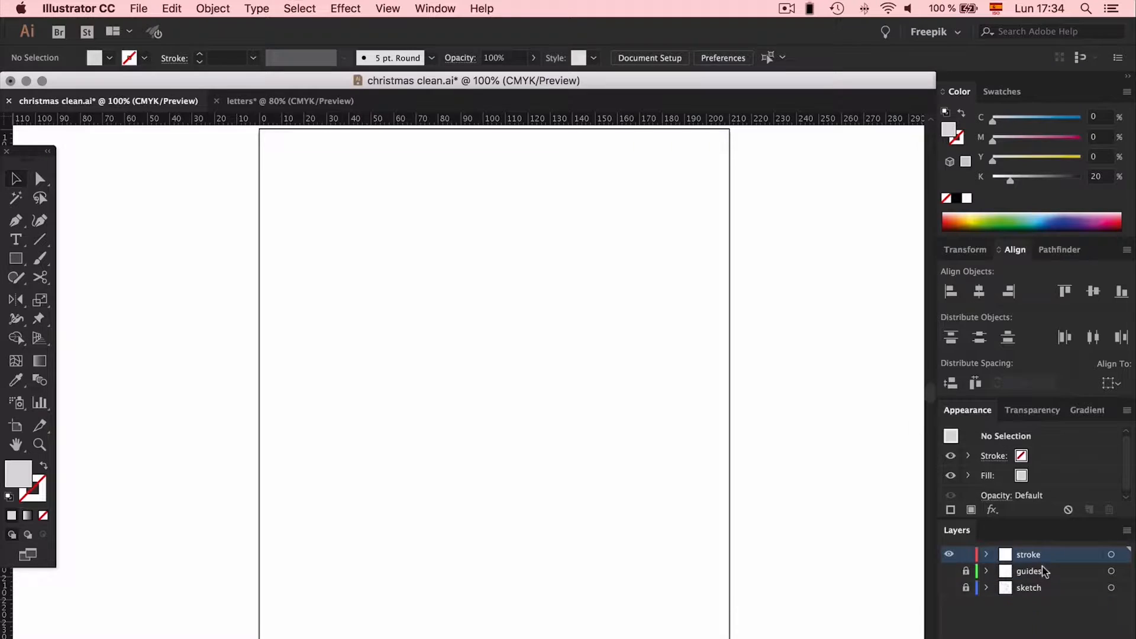
key("super+f")
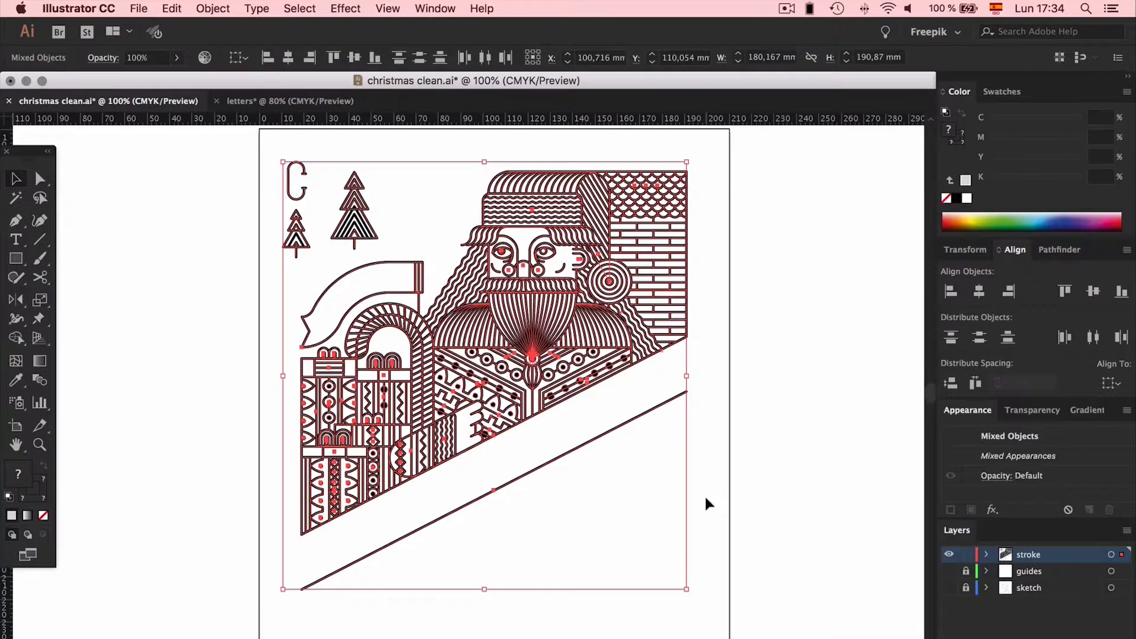
left_click(706, 498)
Trace the sketched exclamation mark on the diagonal banner with a vertical line about 13 mm long, copying the banner edge's 3 pt stroke
scroll(705, 498, "down", 3)
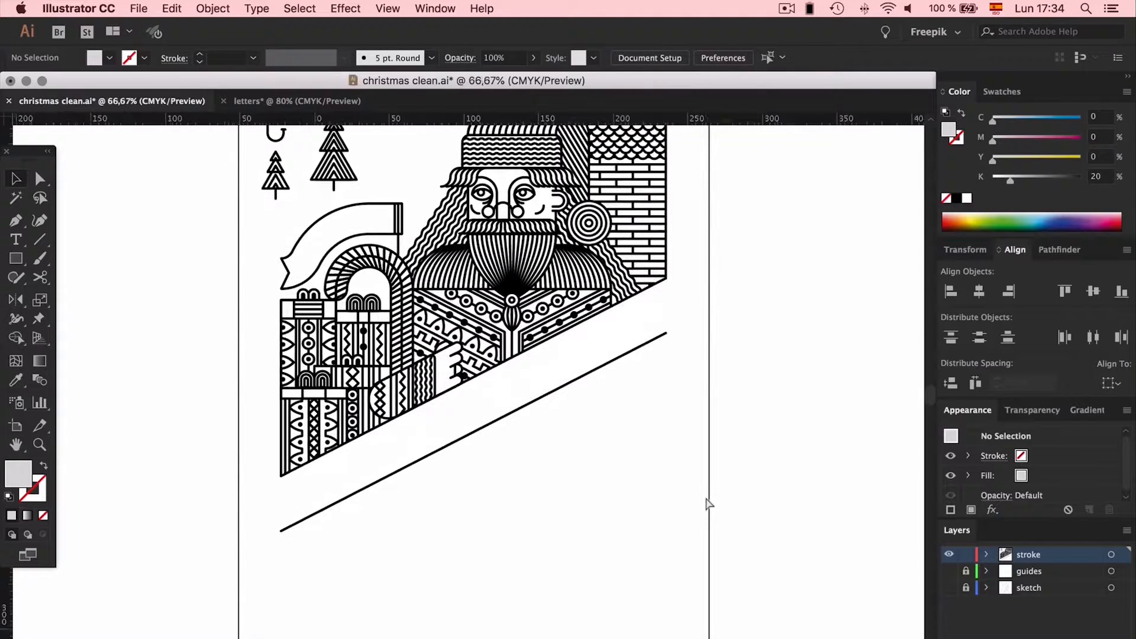
key("super+minus")
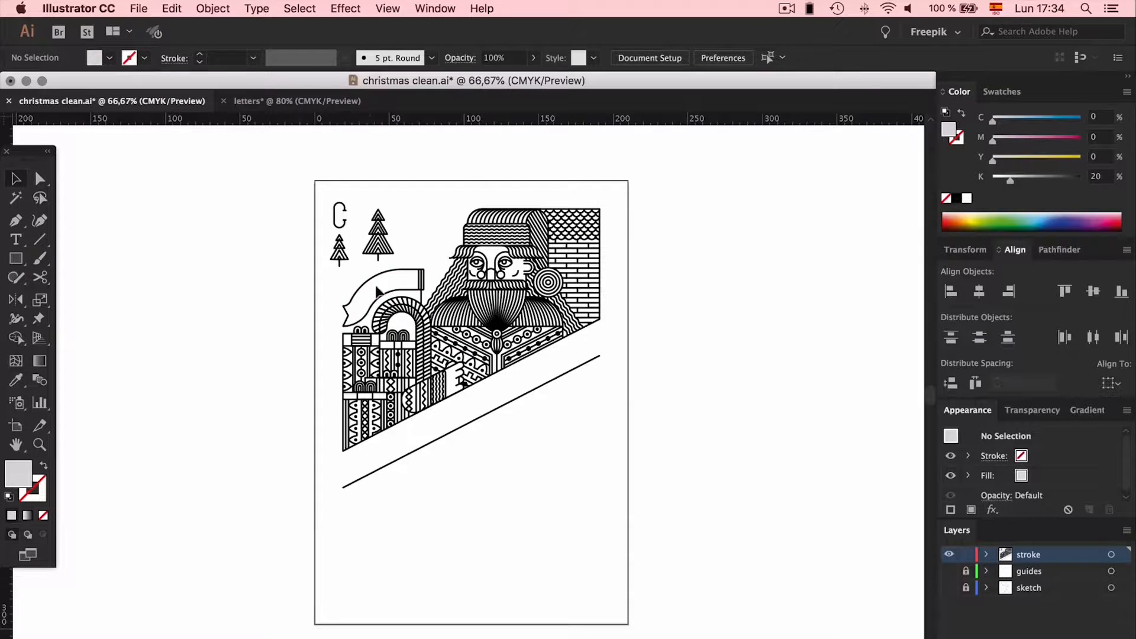
left_click(950, 589)
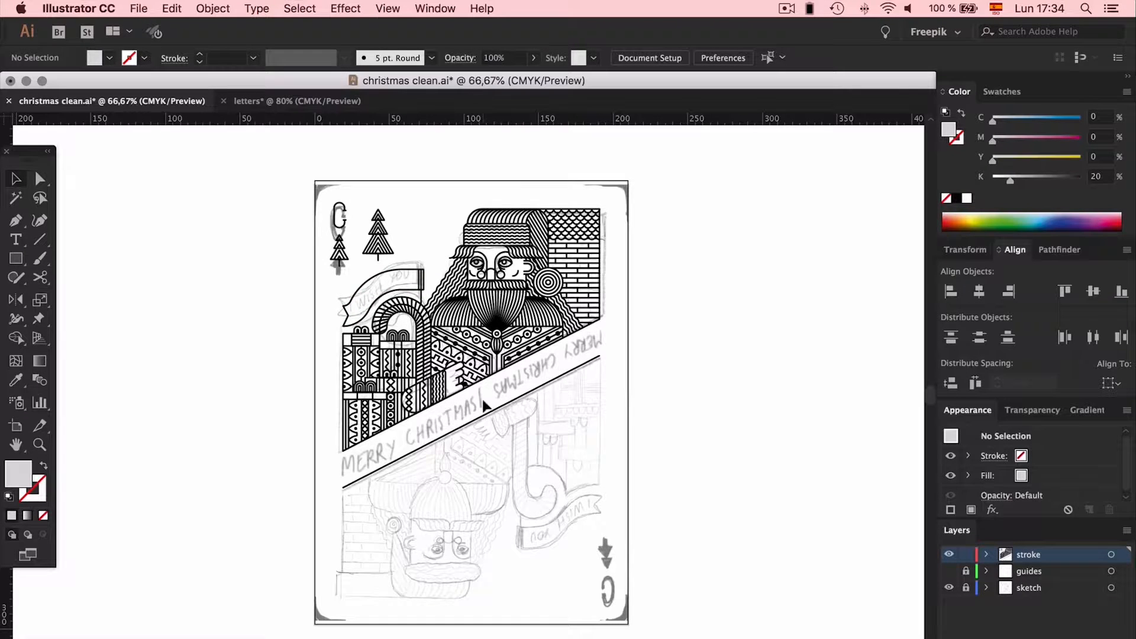
left_click(950, 589)
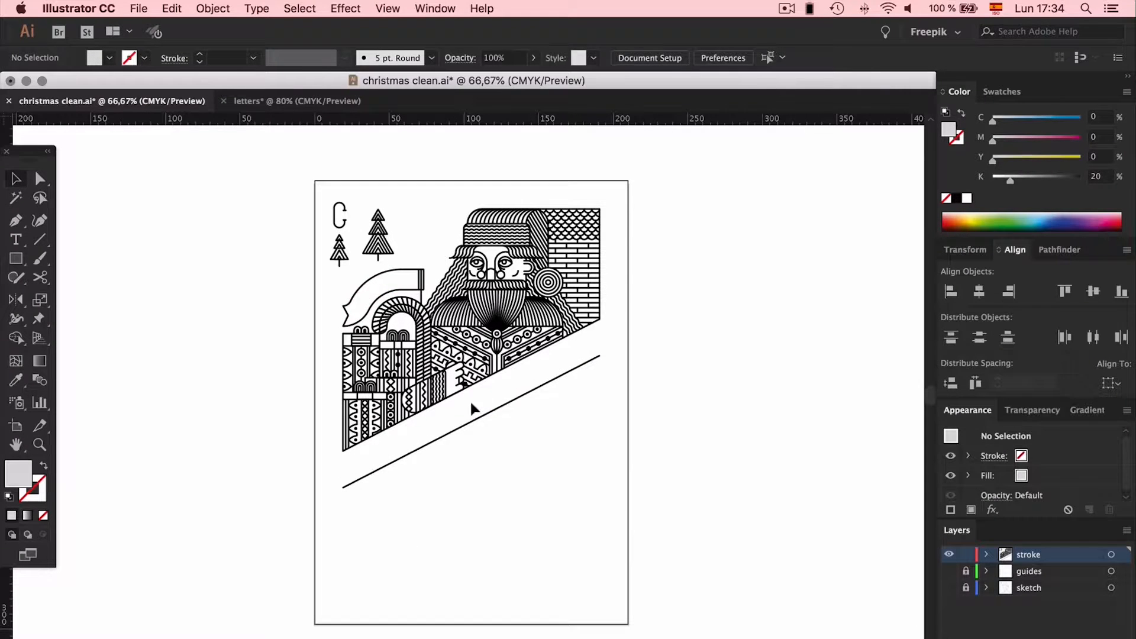
scroll(474, 421, "up", 2)
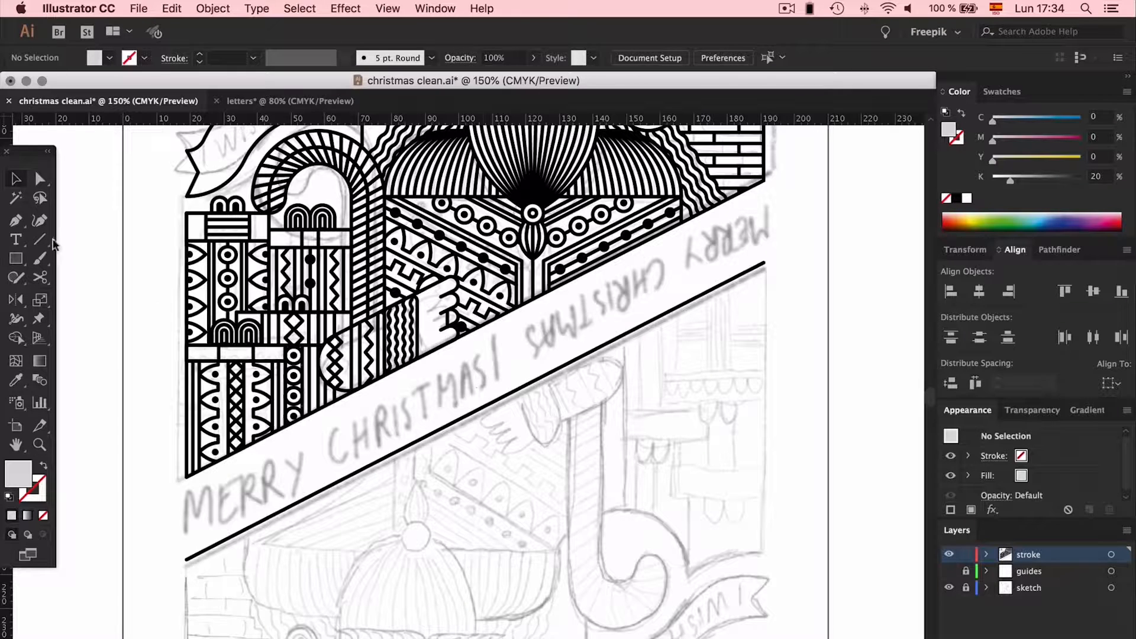
left_click_drag(493, 342, 493, 384)
key("i")
left_click(548, 373)
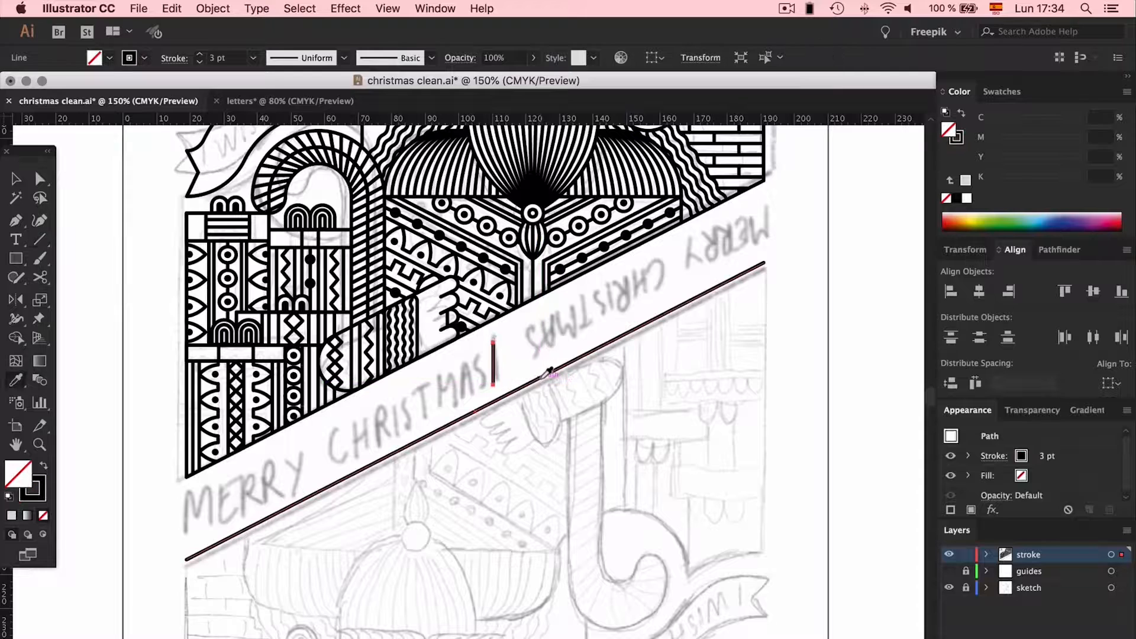
Centre the short vertical line horizontally and vertically on the artboard and hide the sketch layer
key("v")
left_click(655, 57)
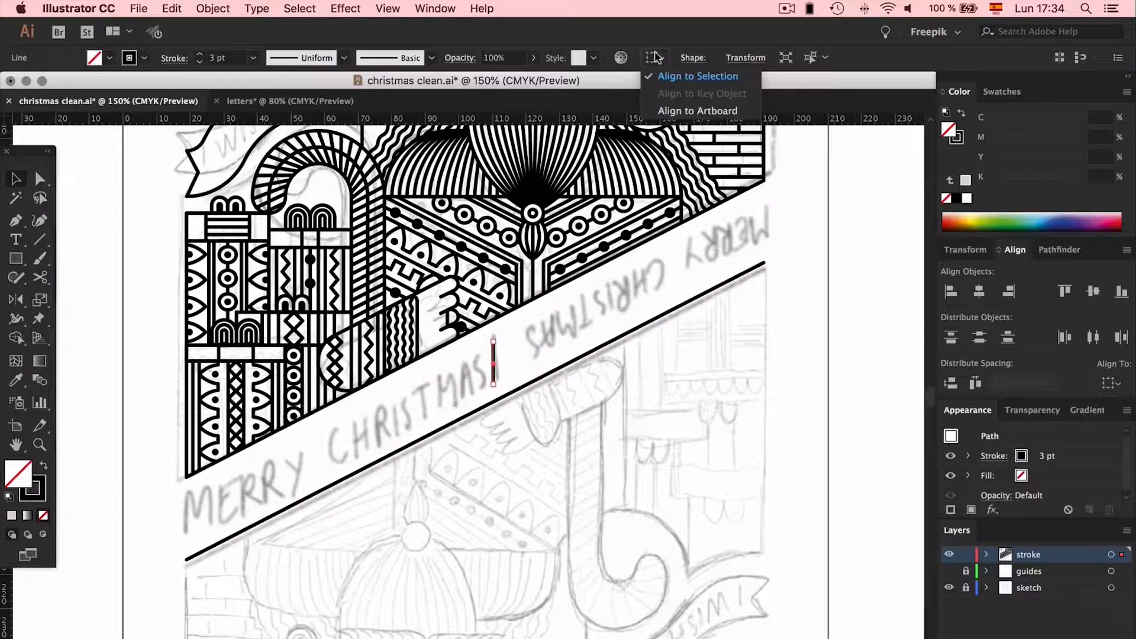
left_click(688, 113)
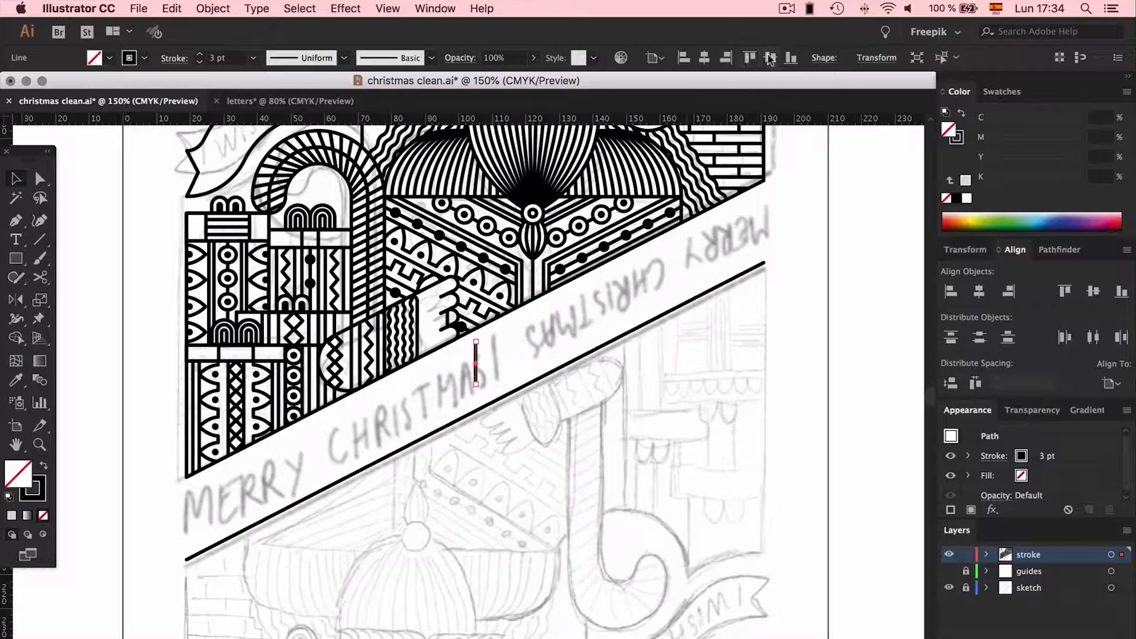
left_click(655, 436)
scroll(654, 434, "left", 2)
scroll(654, 435, "down", 1)
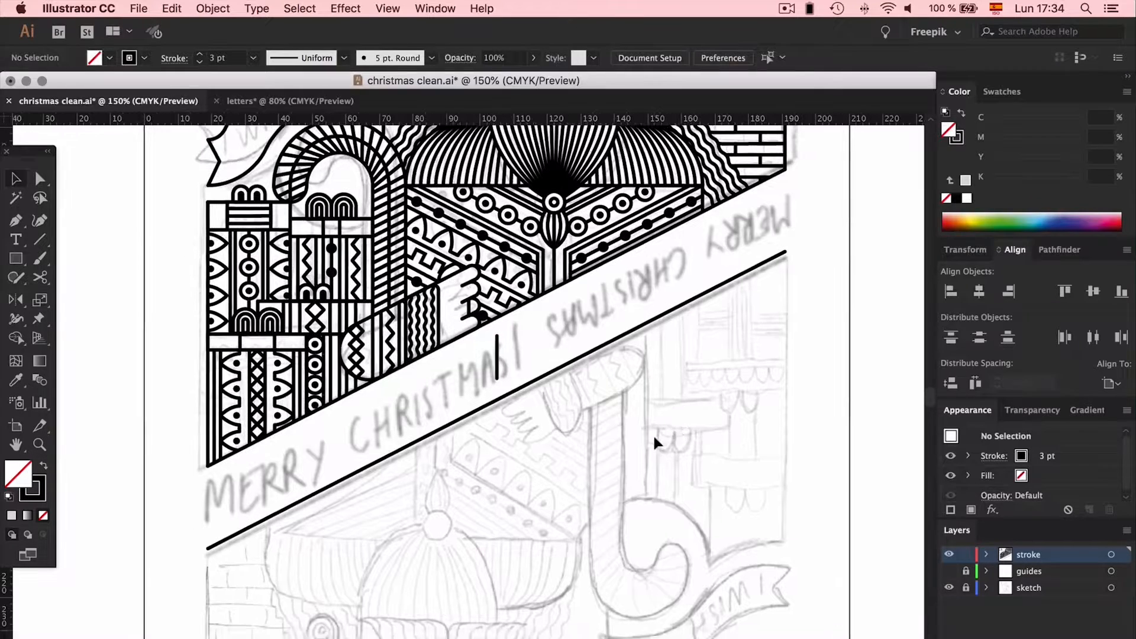
left_click(949, 589)
scroll(519, 448, "left", 2)
scroll(520, 447, "down", 2)
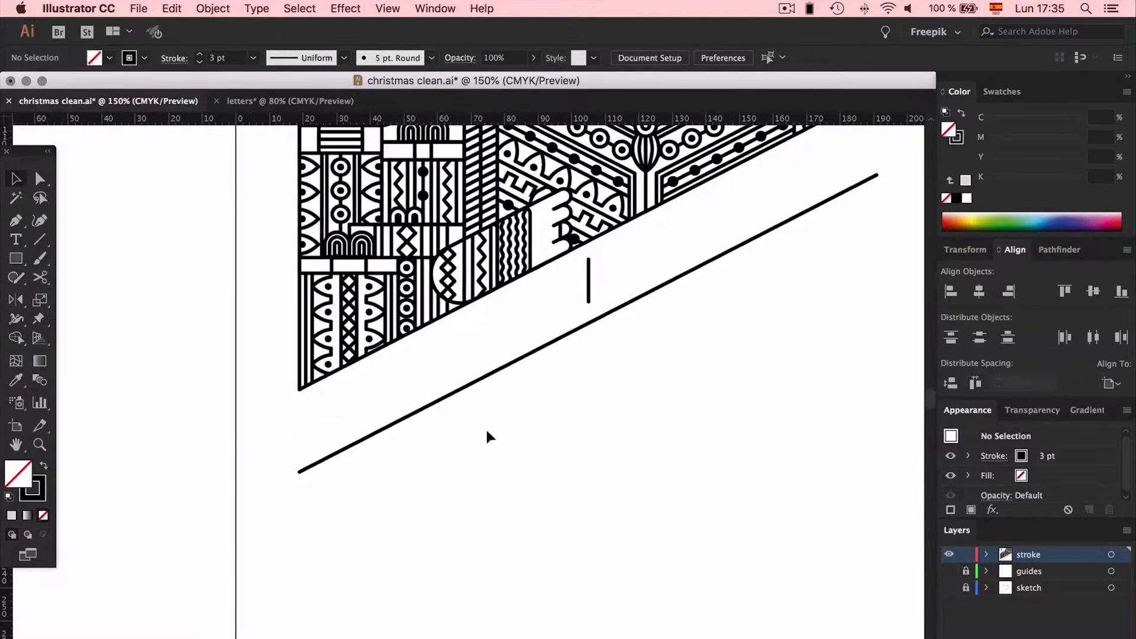
Copy the banner's lower diagonal edge about 6 mm upward and shorten the copy to end at the vertical line's foot
left_click(477, 385)
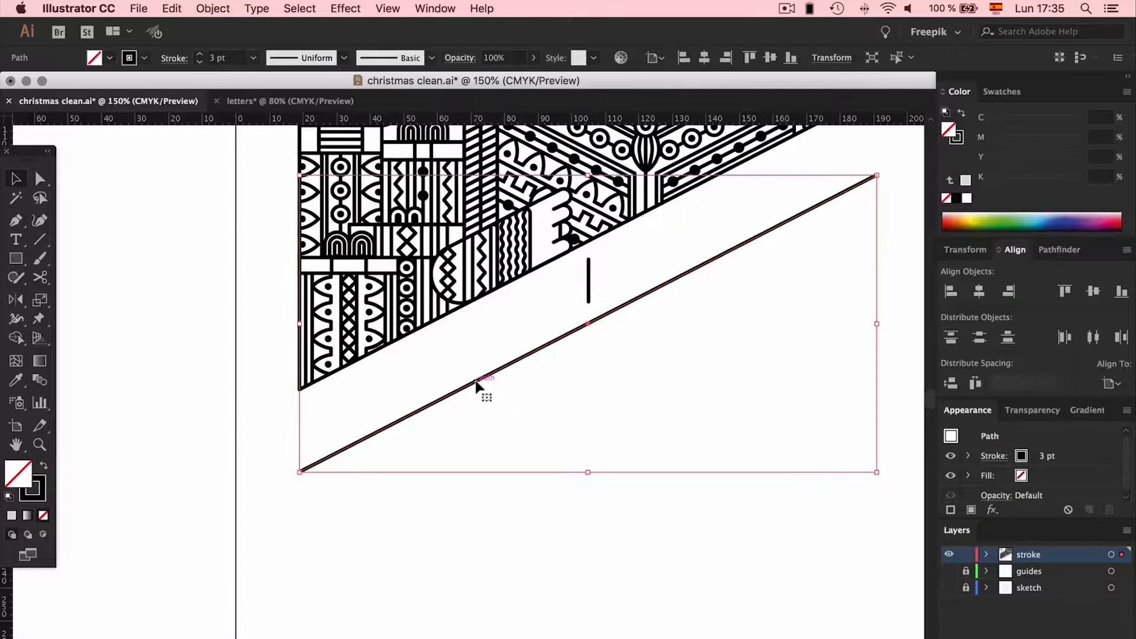
left_click_drag(469, 382, 472, 365)
left_click_drag(878, 156, 588, 302)
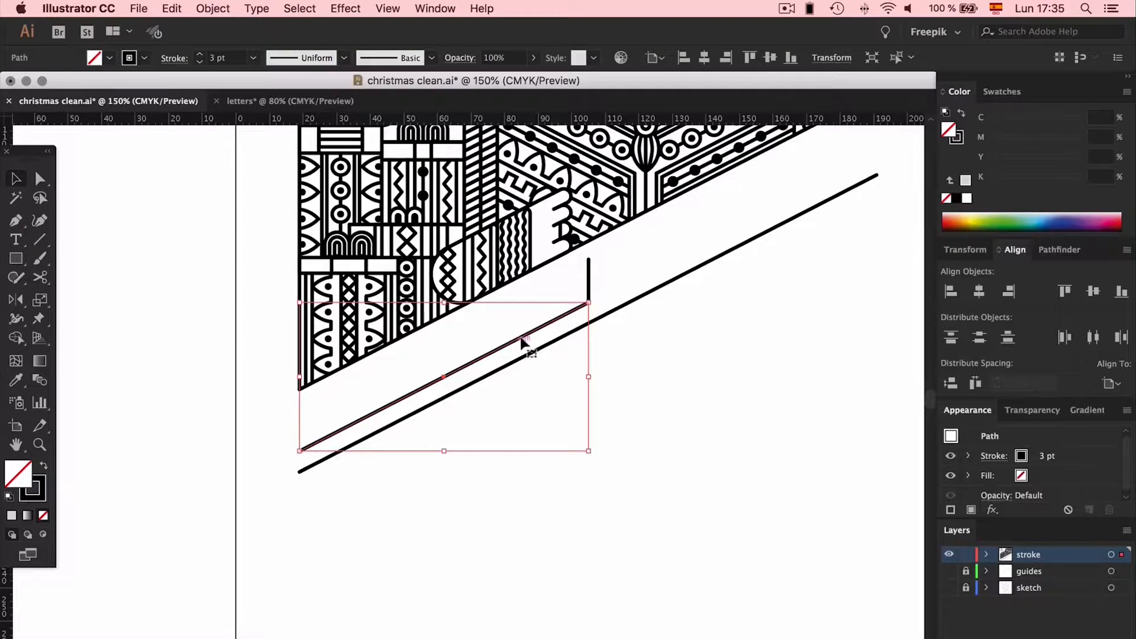
Turn the shortened diagonal line into a text path and replace its placeholder text with "Merry Christmas"
left_click(17, 240)
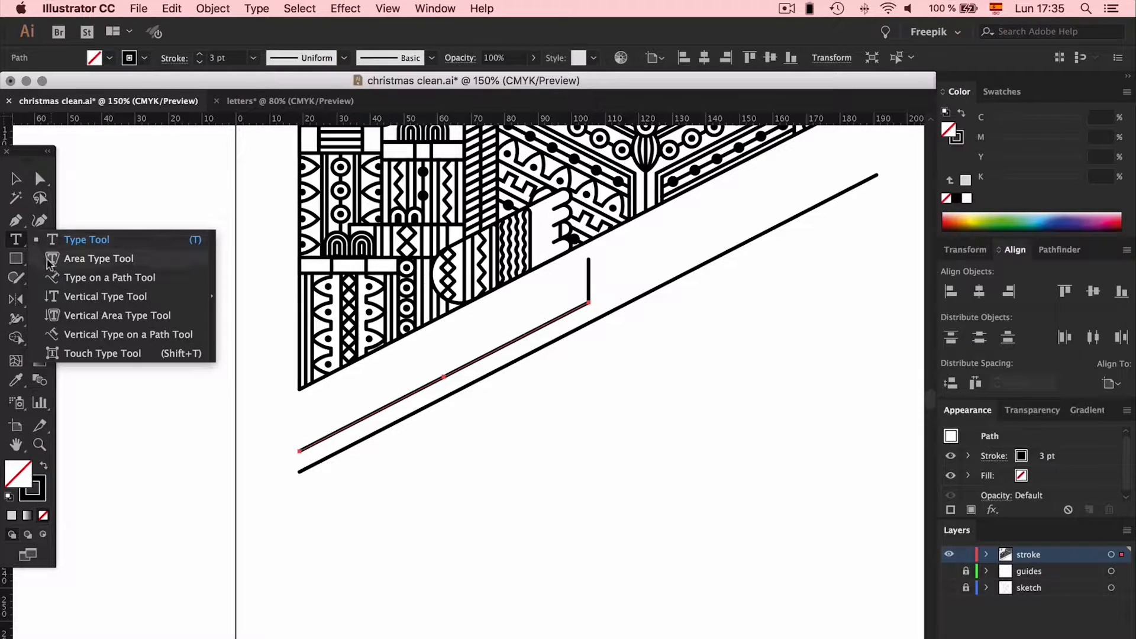
left_click(85, 278)
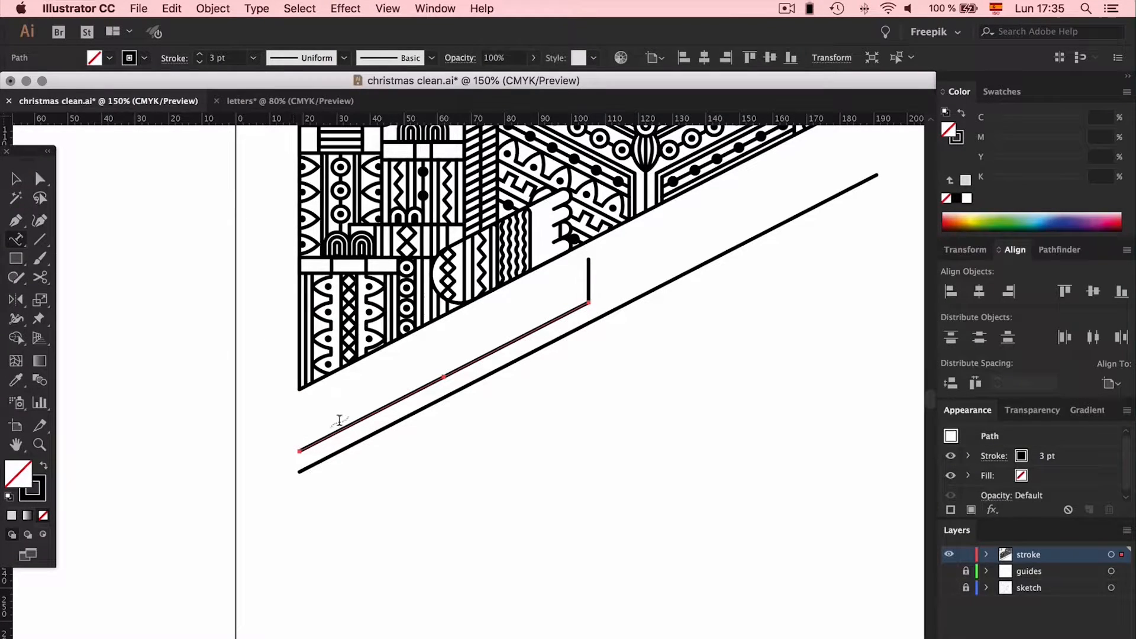
left_click(299, 448)
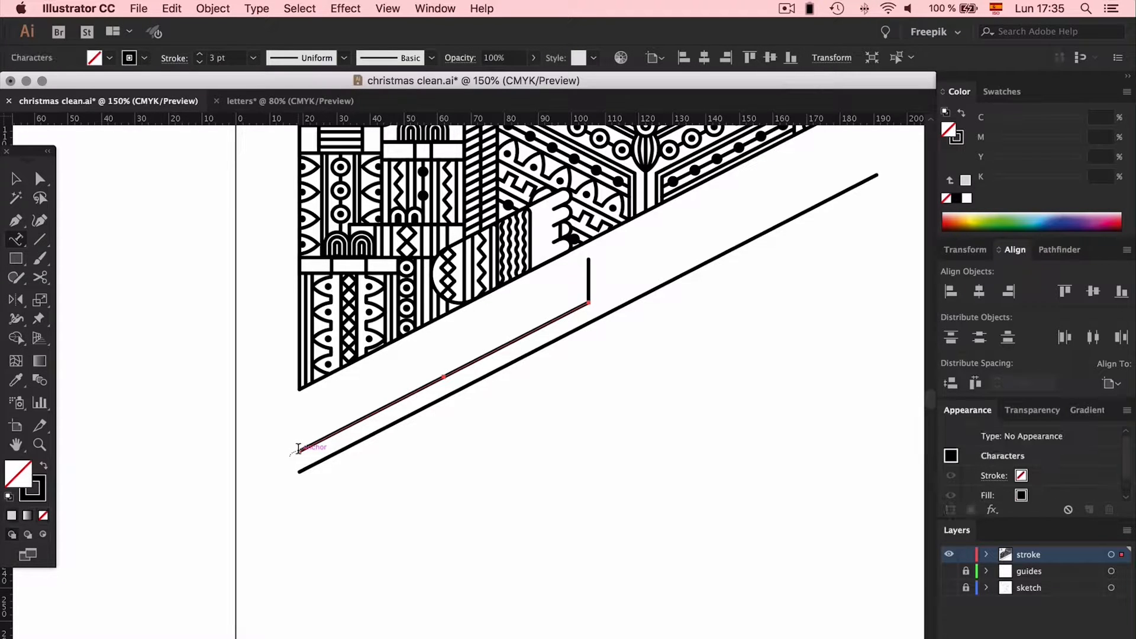
left_click(298, 448)
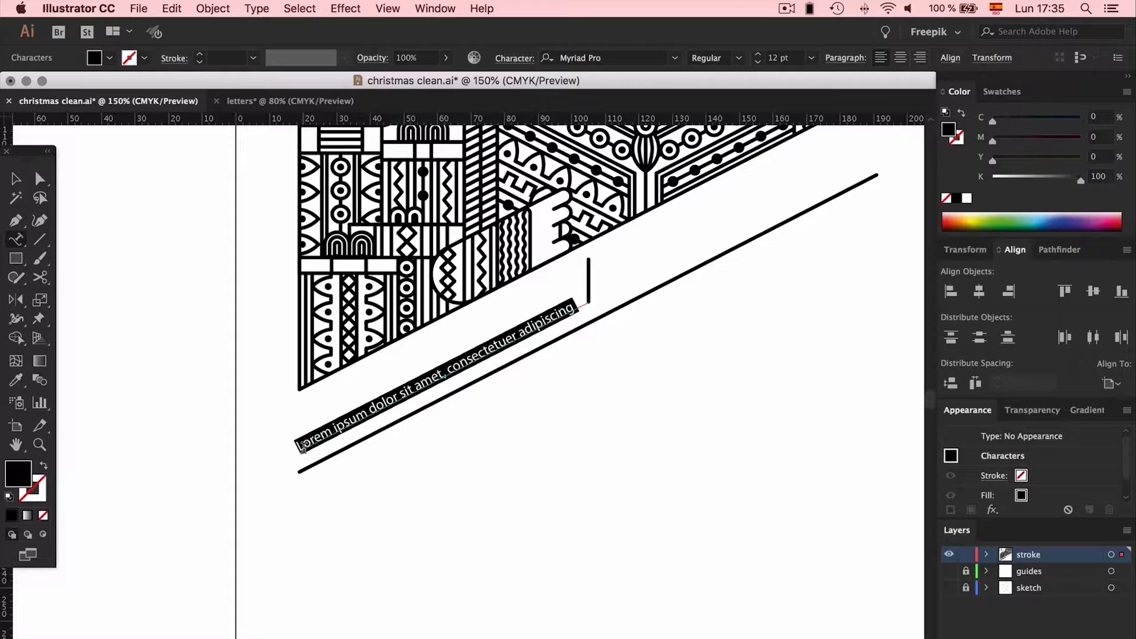
left_click(25, 181)
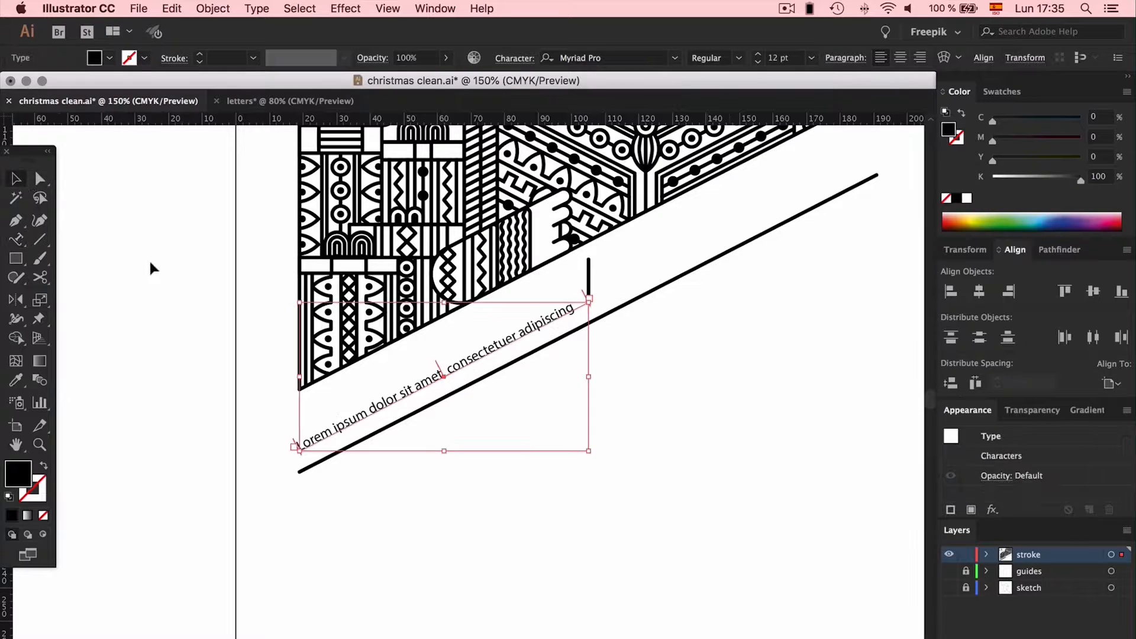
left_click(152, 268)
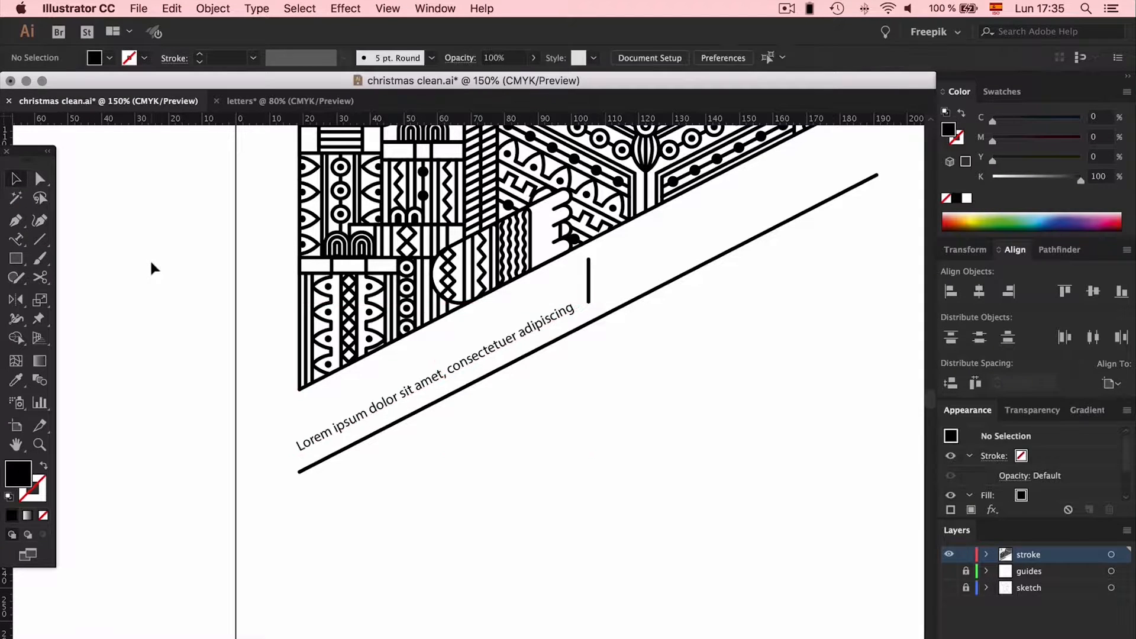
double_click(397, 403)
key("super+a")
type("M")
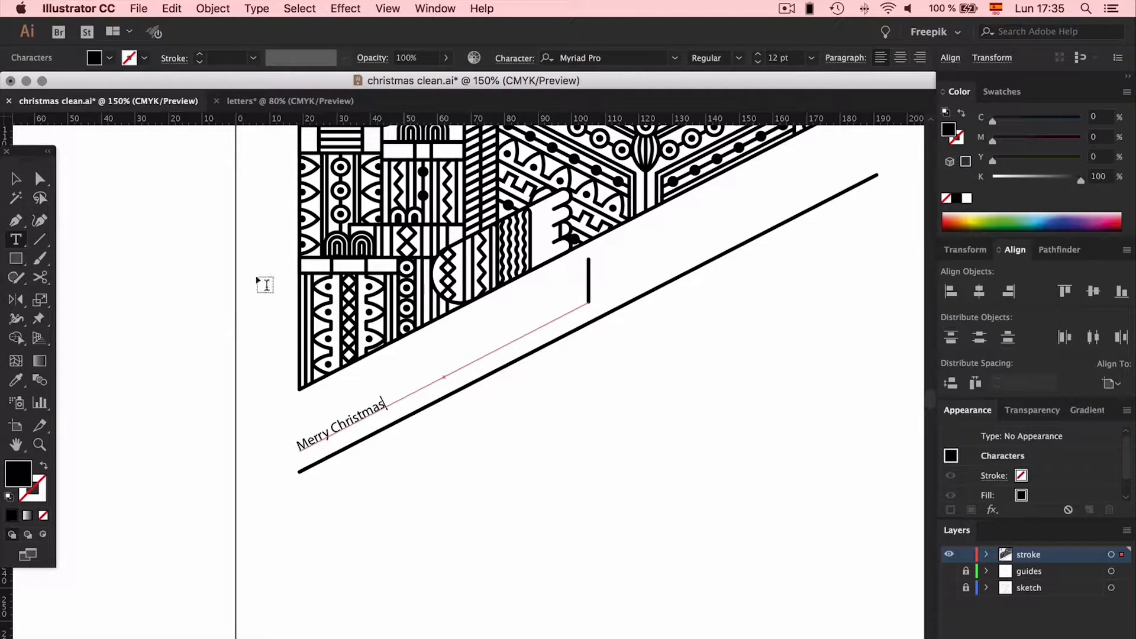
left_click(16, 180)
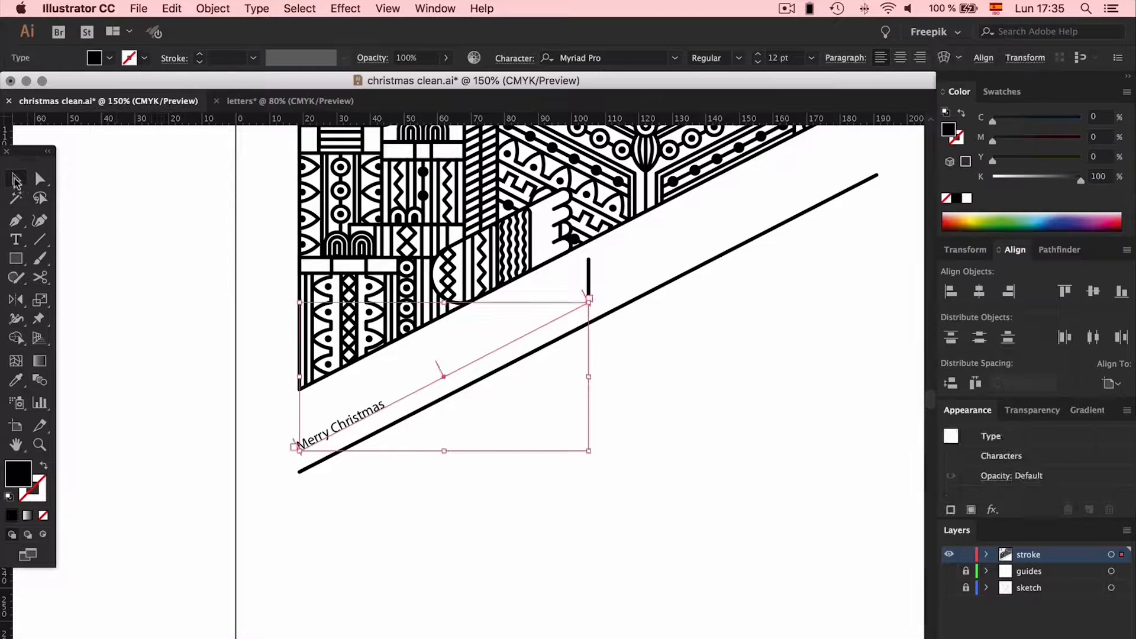
Set the greeting text's font to Nickainley Normal
left_click(643, 52)
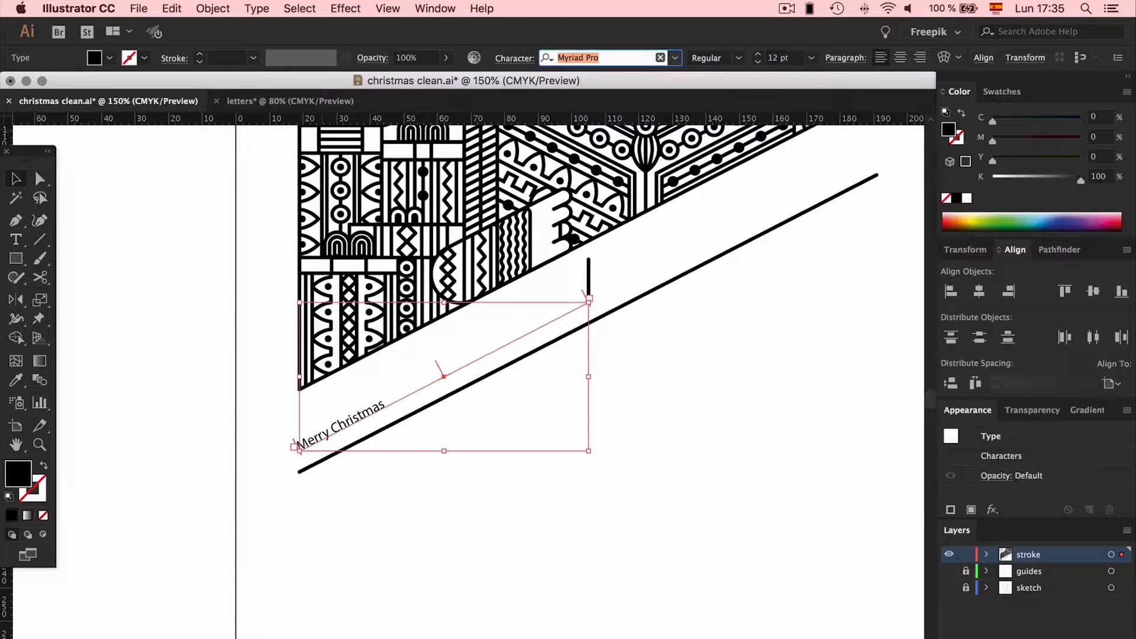
type("ni")
left_click(687, 104)
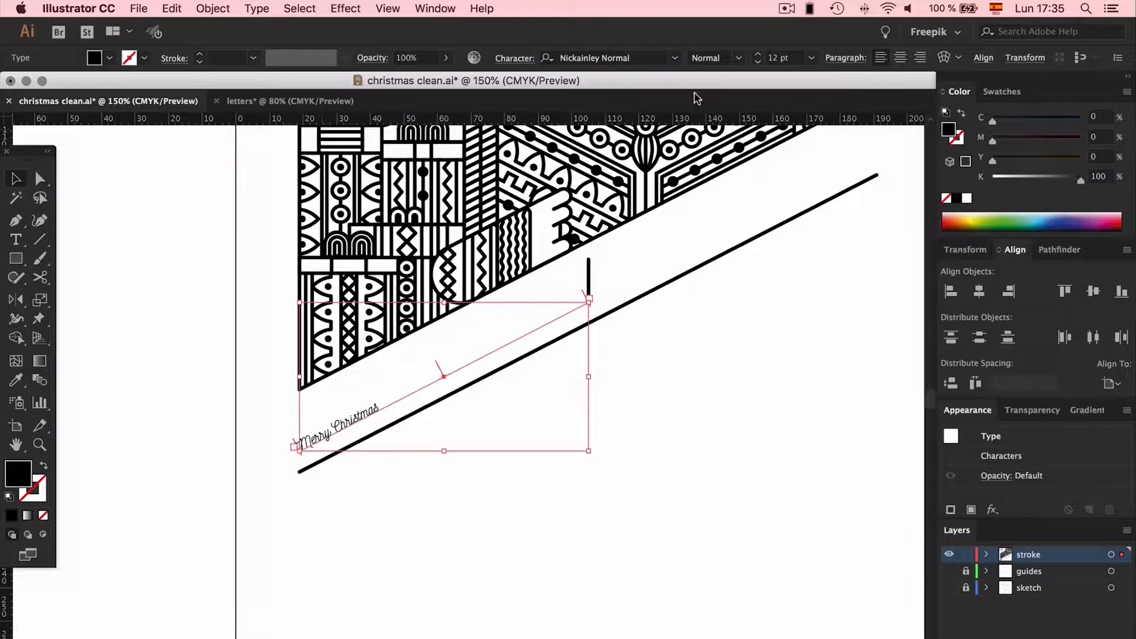
Enlarge the greeting text to slightly over 41 pt so it runs along the banner up to the short vertical line
left_click(781, 58)
key("Up")
key("Up")
key("Up")
key("Up")
key("Up")
key("Up")
key("Up")
key("Up")
key("Up")
key("Up")
key("Up")
key("Up")
key("Up")
key("Up")
key("Up")
key("Up")
key("Up")
key("Up")
key("Up")
key("Up")
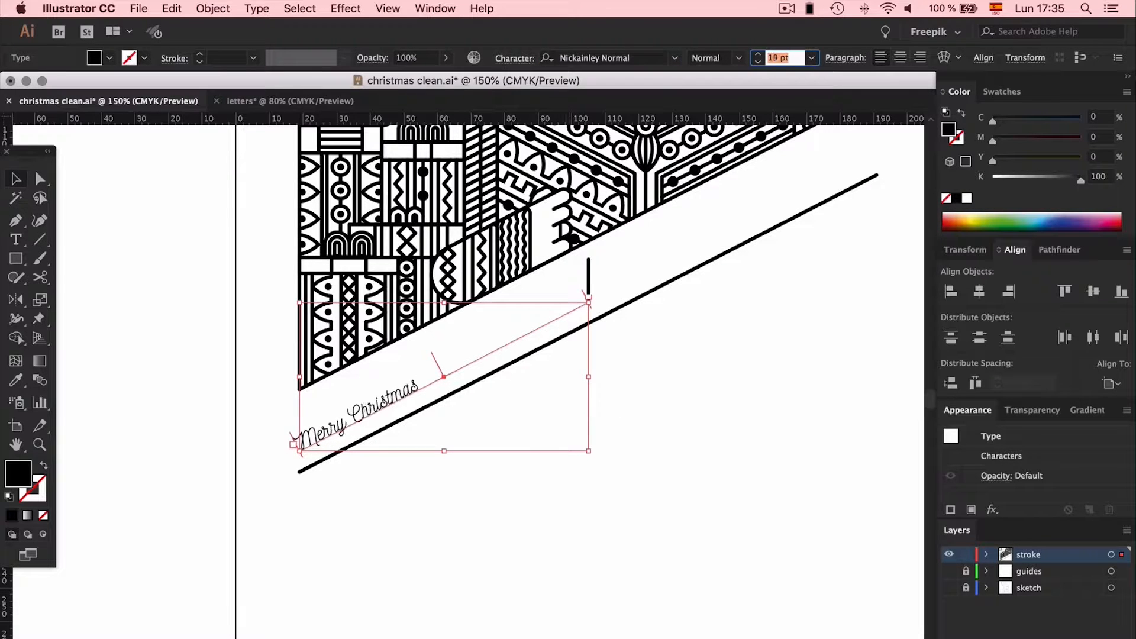
key("Up")
key("Up")
key("Up")
key("Up")
key("Up")
key("Up")
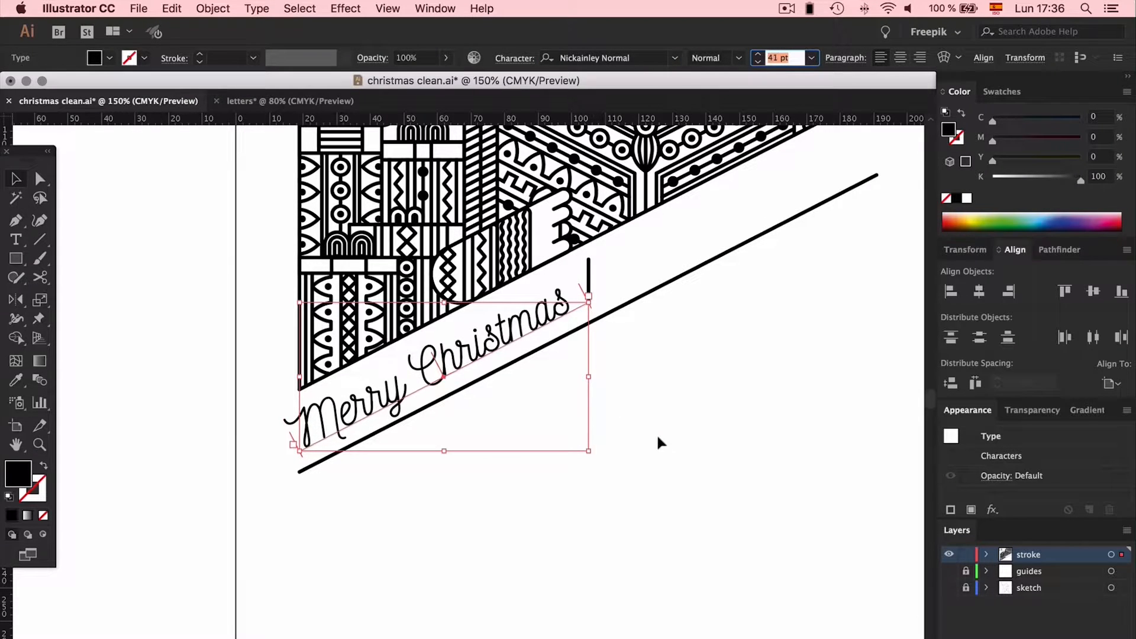
left_click(569, 436)
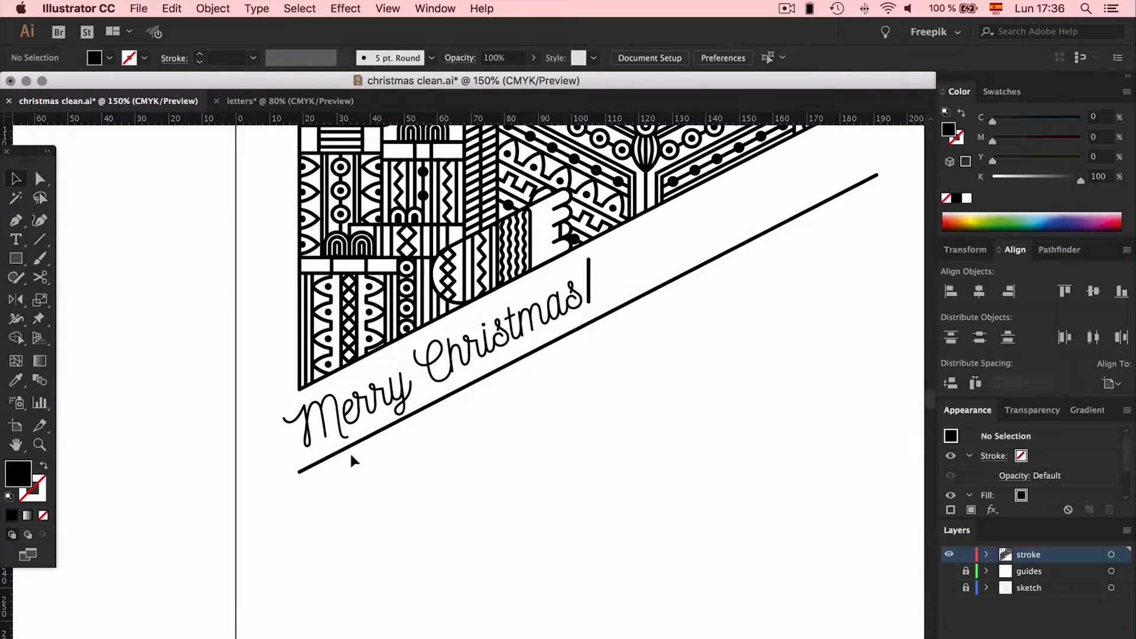
Delete the short vertical line at the end of the Merry Christmas text on the banner
left_click(408, 390)
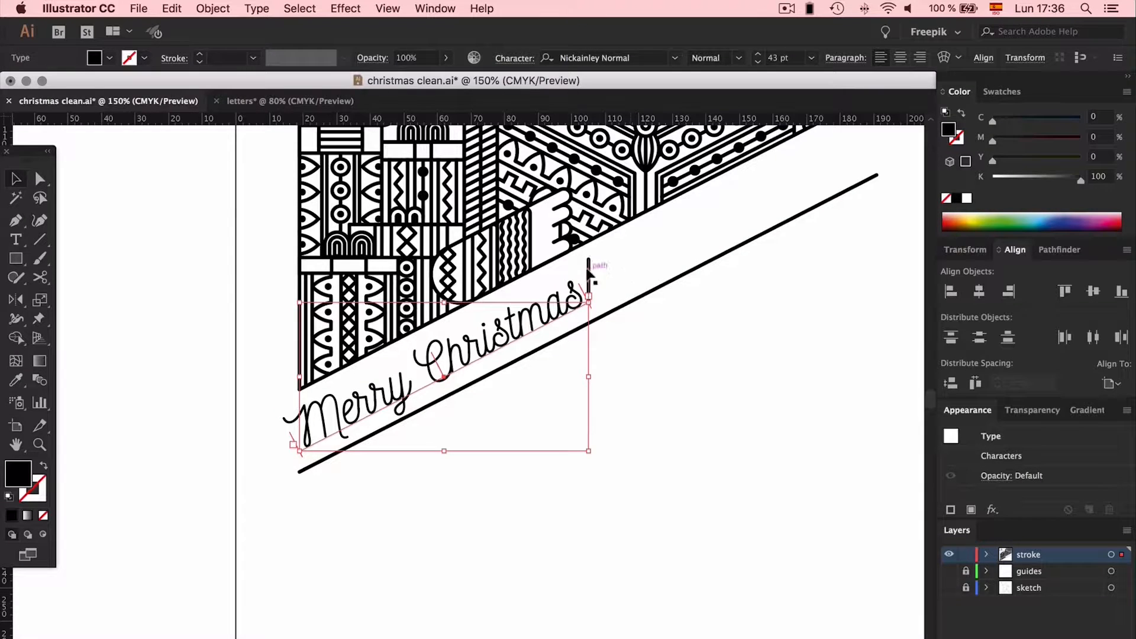
left_click(629, 268)
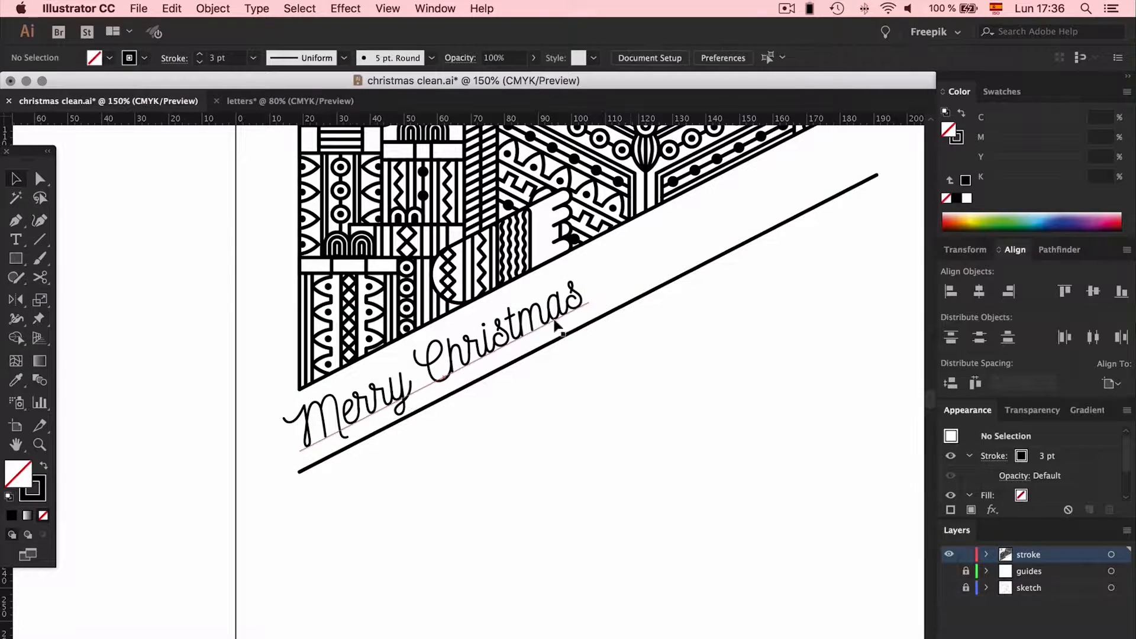
scroll(677, 434, "up", 4)
scroll(677, 434, "right", 5)
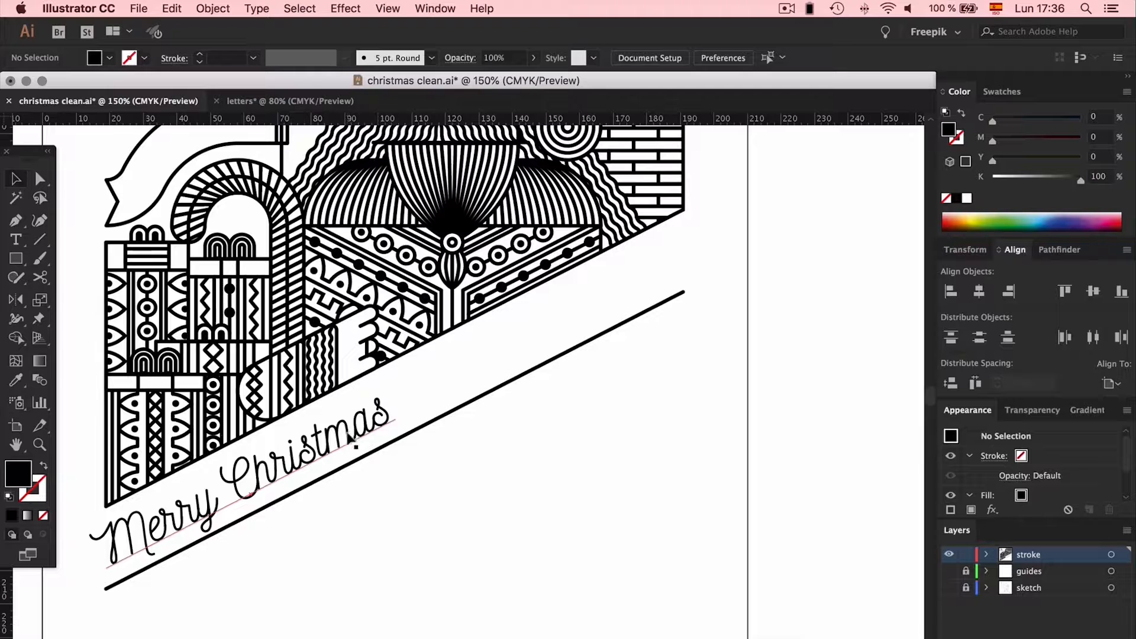
Set the path greeting's font to a bold Bebas Neue
left_click(309, 456)
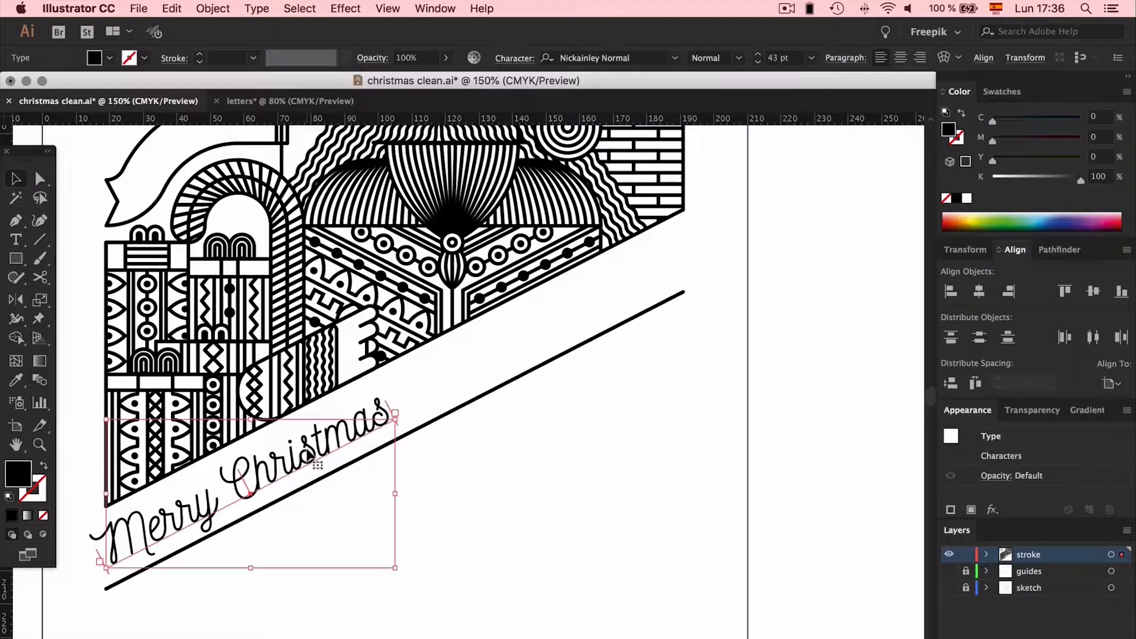
scroll(312, 459, "down", 5)
scroll(312, 459, "right", 3)
left_click(598, 57)
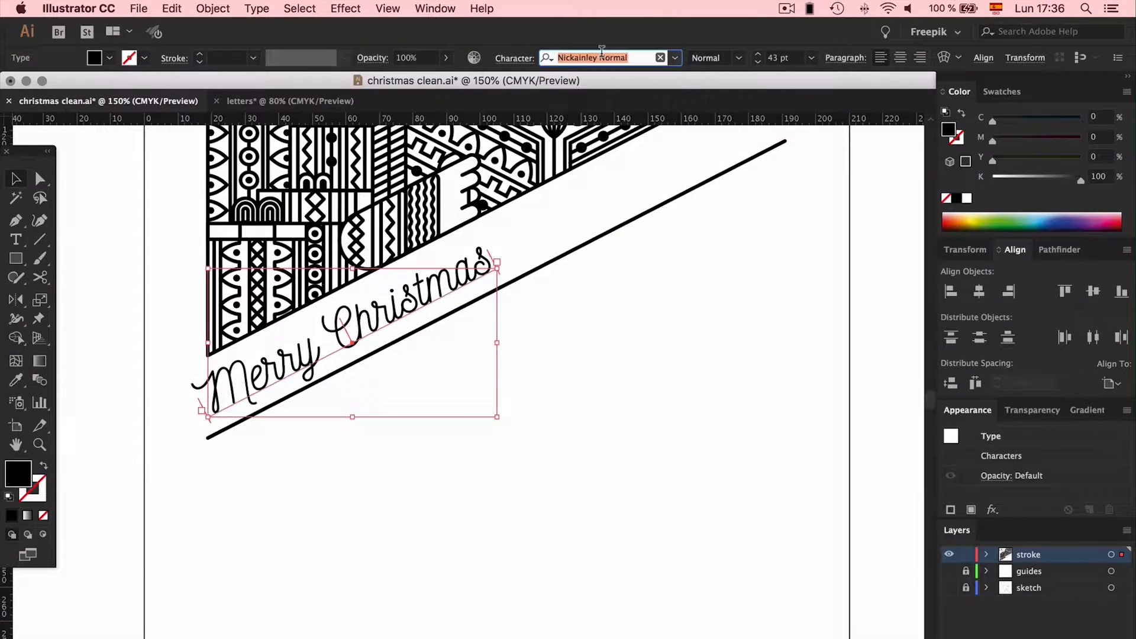
type("bebas")
left_click(618, 171)
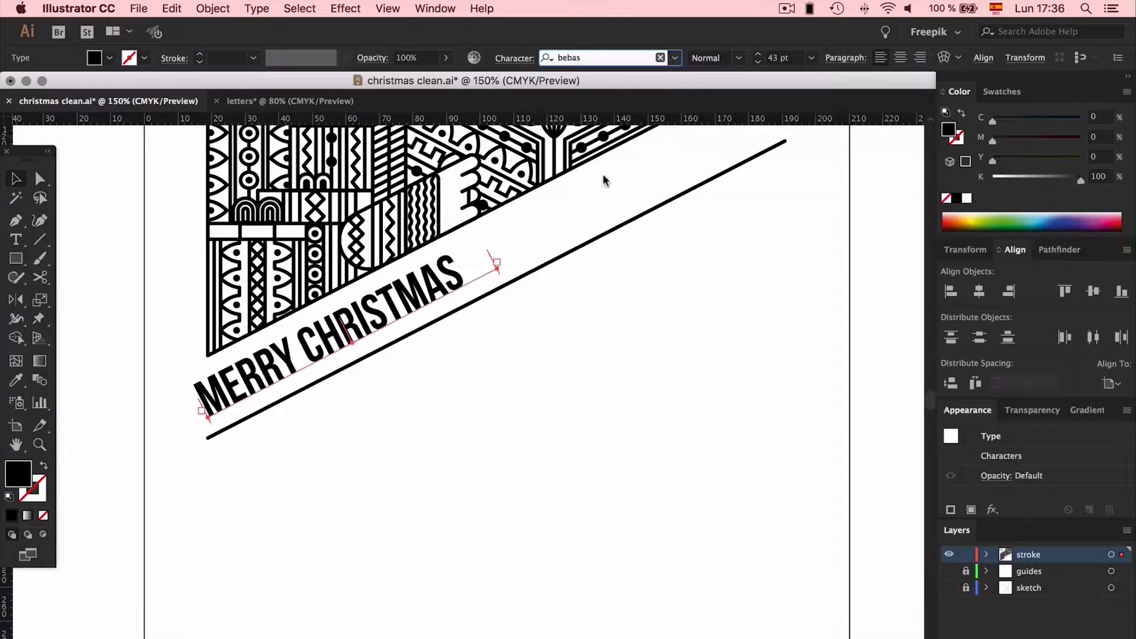
left_click(472, 438)
scroll(473, 444, "up", 2)
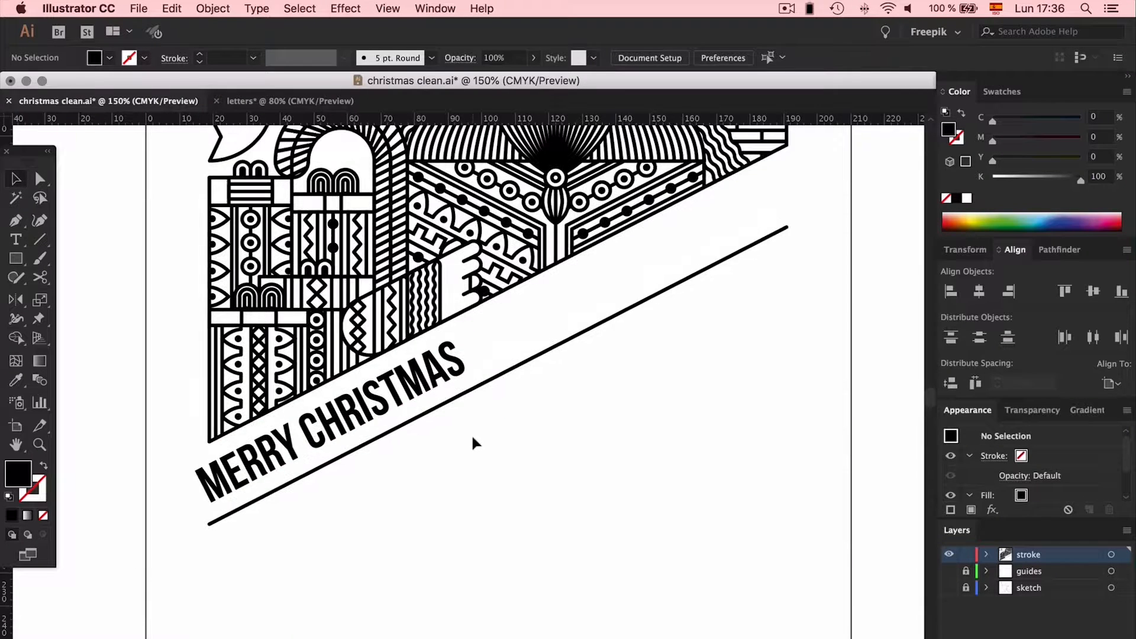
scroll(472, 442, "down", 2)
scroll(472, 443, "left", 2)
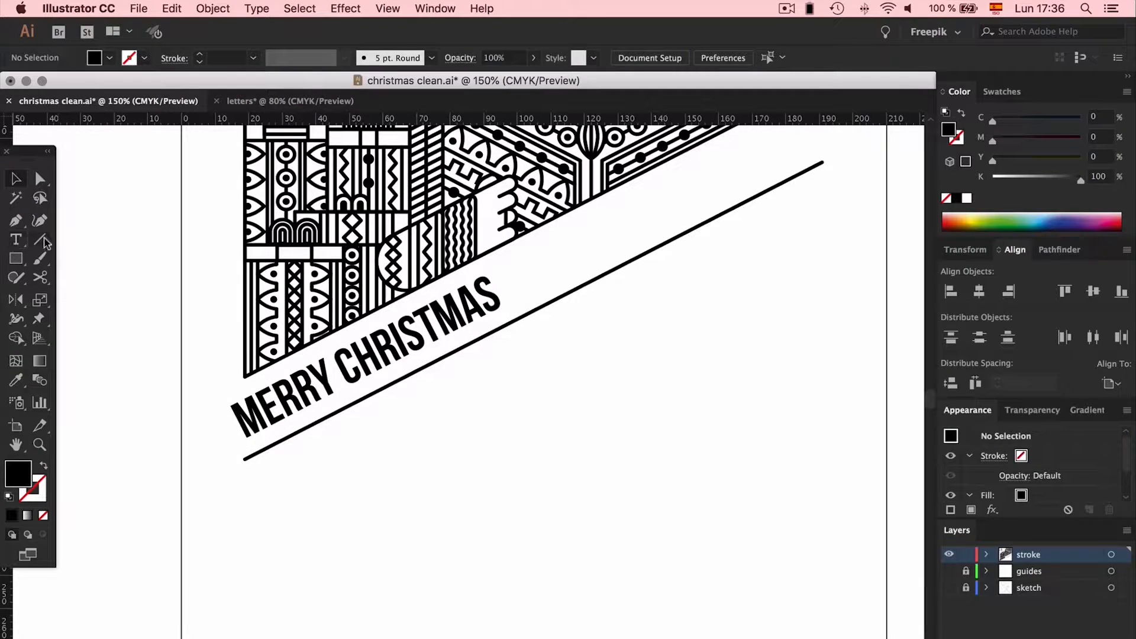
Undo the recent lettering edits and redo them up to the Bebas font change
key("super+z")
key("super+z")
key("super+z")
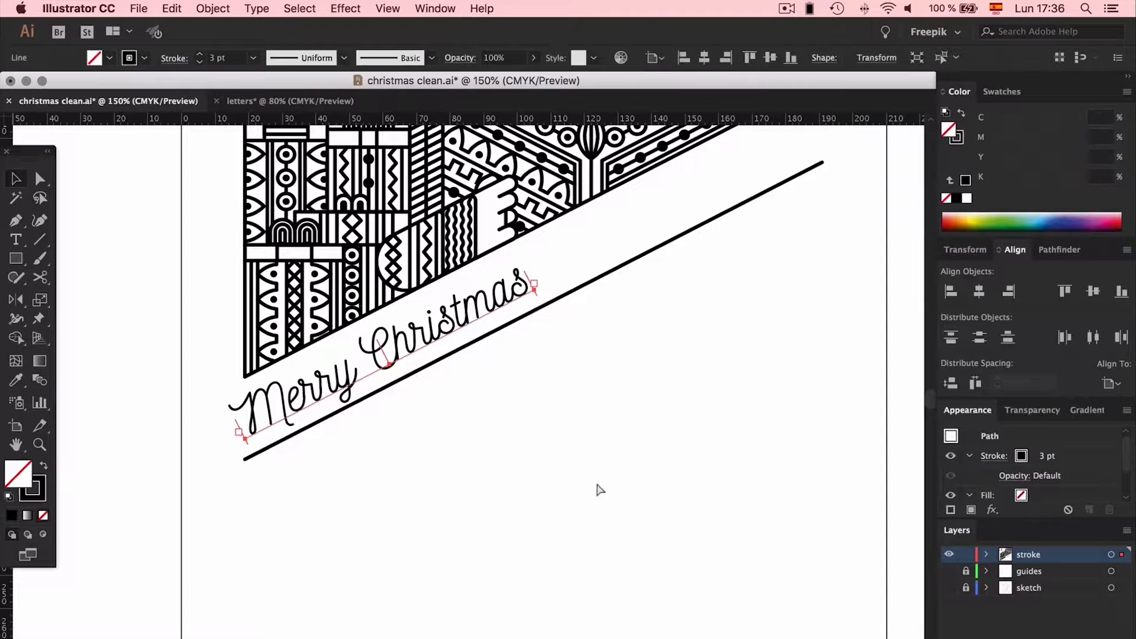
key("super+z")
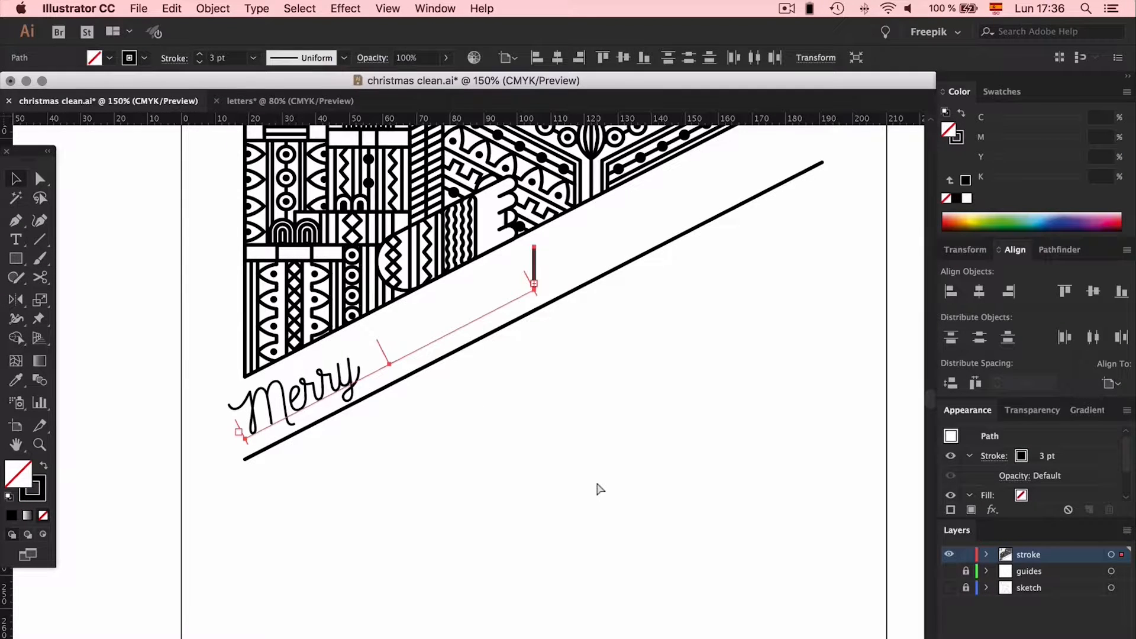
key("super+shift+z")
key("super+z")
key("super+z")
key("super+z")
key("super+z")
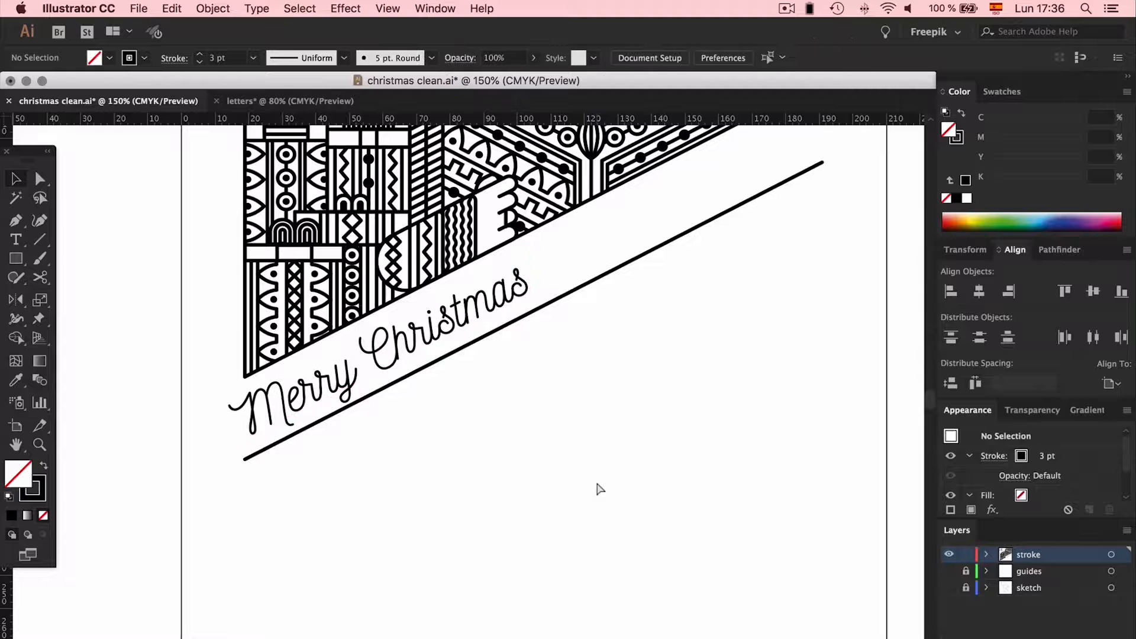
key("super+z")
key("super+z")
Undo the Bebas font change and the deletion of the short vertical line
left_click(570, 296)
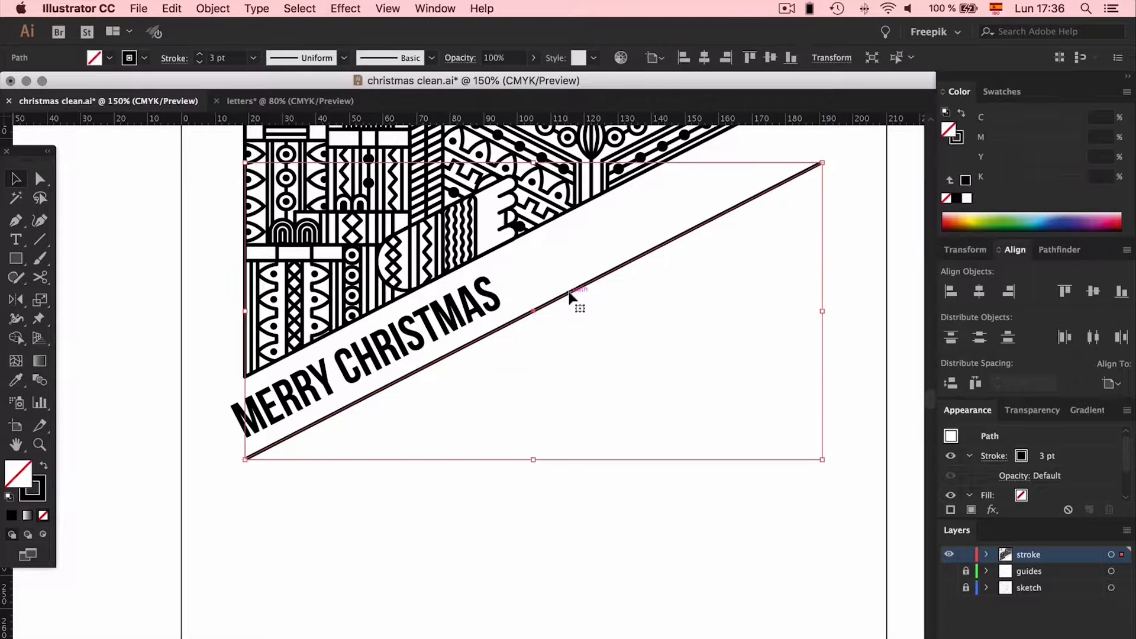
left_click(566, 368)
key("t")
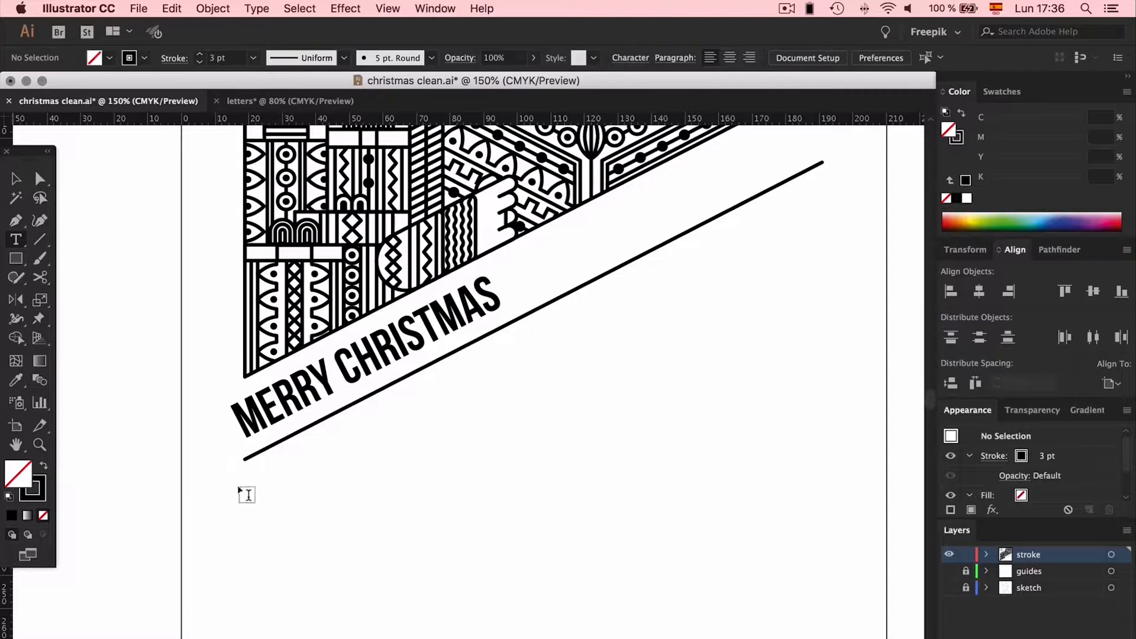
key("super+shift+z")
key("super+shift+z")
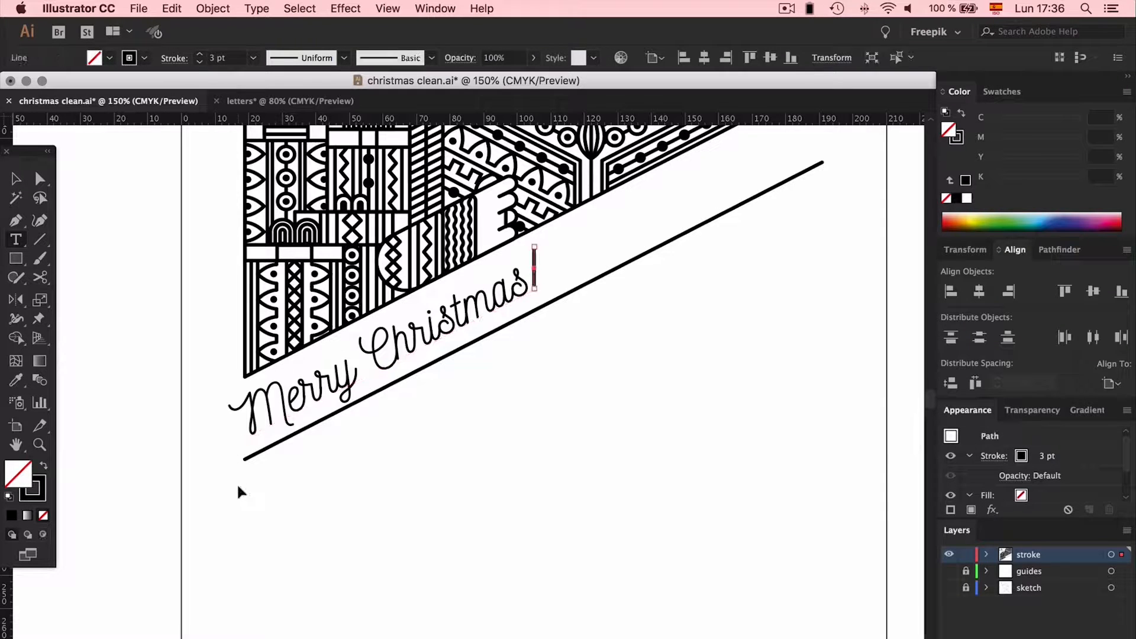
Add a horizontal text box reading "Merry Christmas" below the banner, wide enough to fit the greeting on one line
left_click_drag(237, 485, 534, 533)
type("Merry Chsrist")
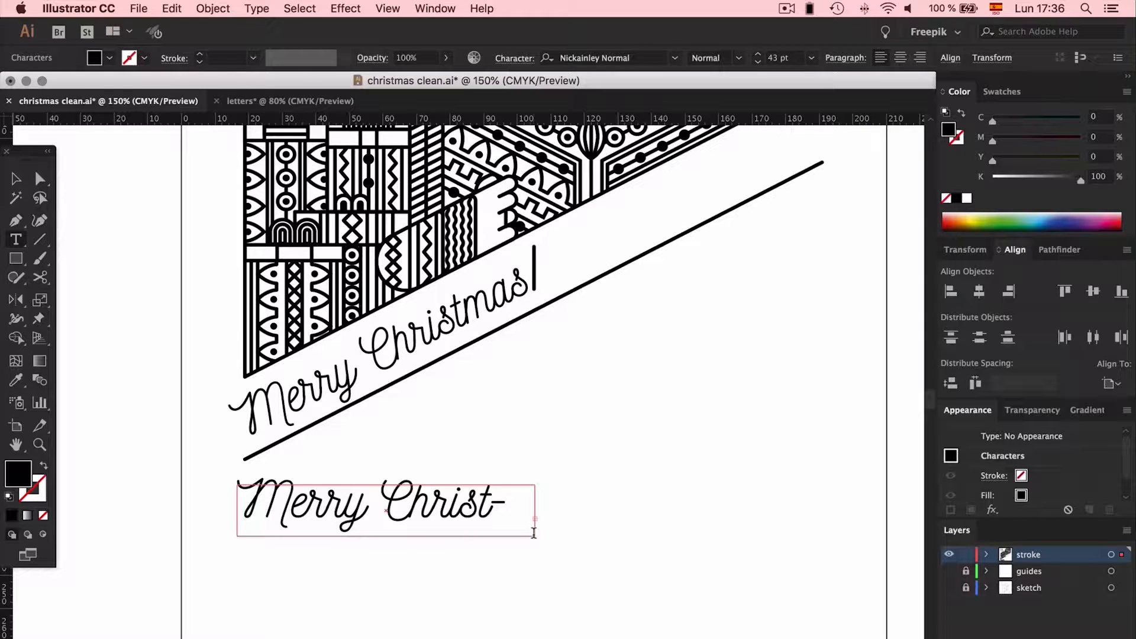
left_click(18, 180)
left_click_drag(536, 509, 564, 507)
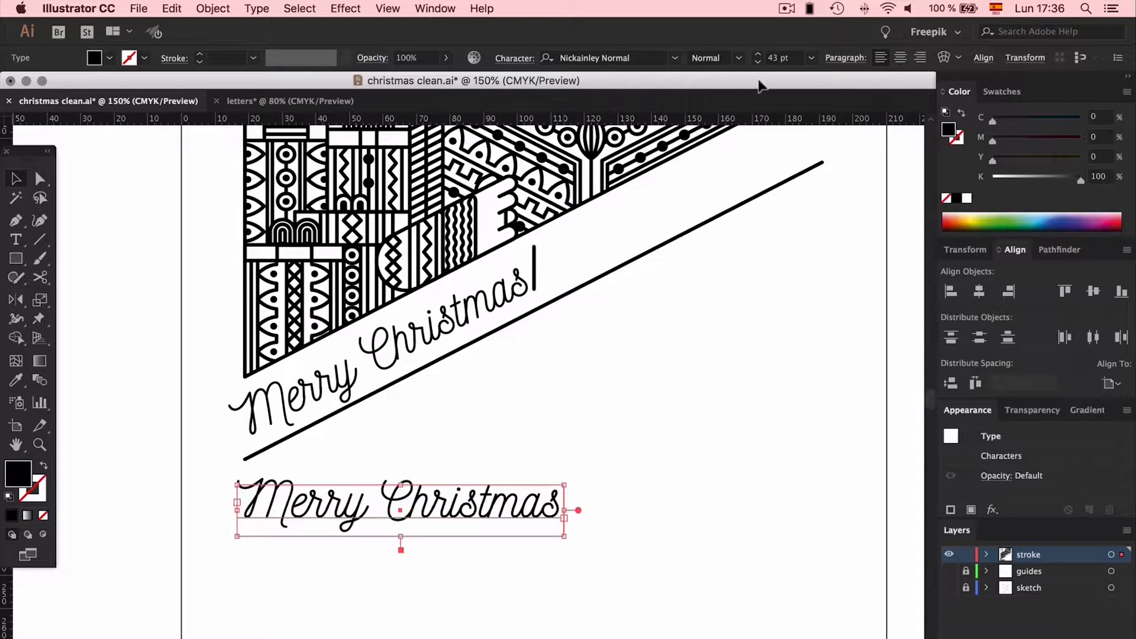
Reduce the horizontal greeting to 39 pt and narrow its text box to end level with the short vertical line
left_click(790, 58)
type("40")
key("Return")
left_click_drag(564, 510, 535, 266)
left_click(778, 58)
key("Down")
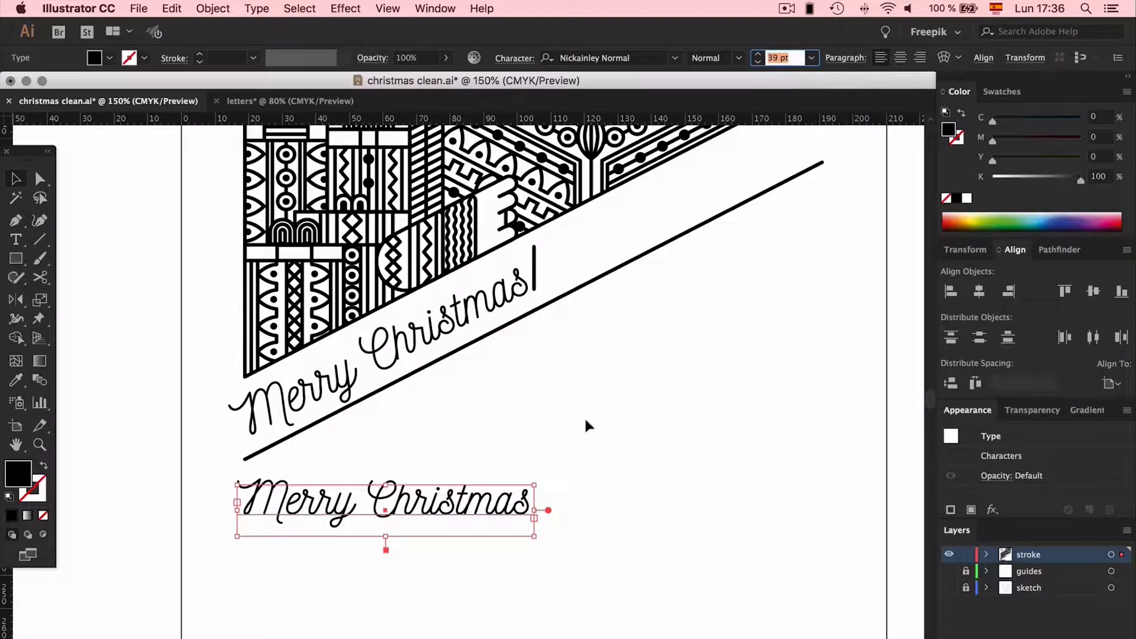
Move the slanted path greeting off the banner into the empty area beside it and bring the horizontal greeting up over the banner's lower line
left_click(584, 417)
left_click(463, 328)
left_click_drag(405, 344, 761, 400)
left_click(402, 544)
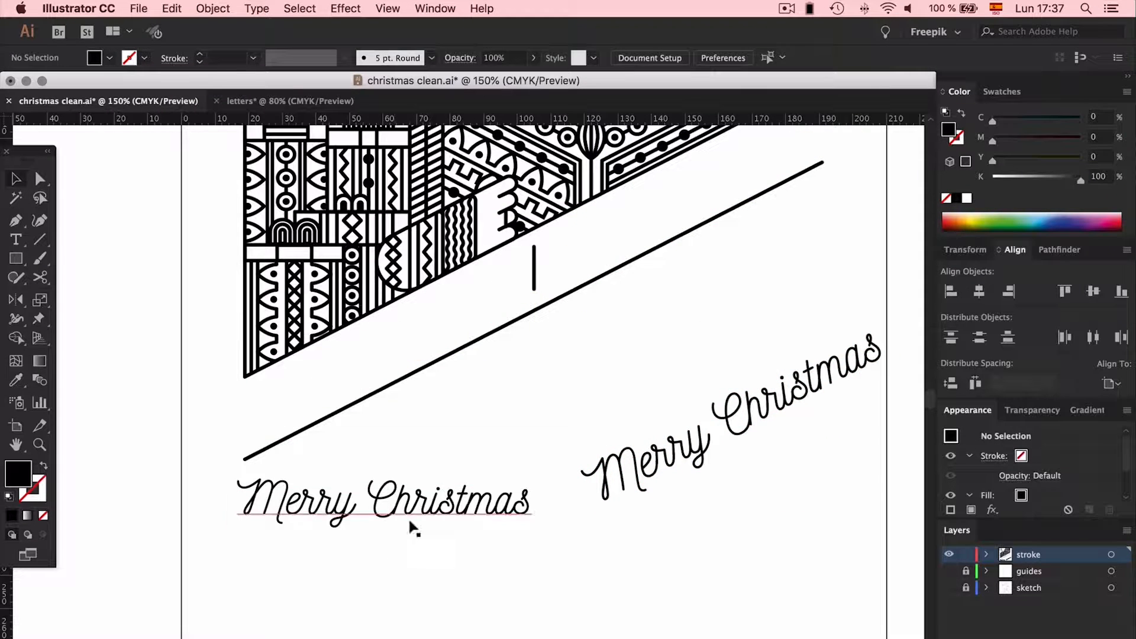
mouse_move(412, 523)
left_mouse_down()
mouse_move(413, 405)
mouse_move(412, 437)
mouse_move(390, 436)
left_mouse_up()
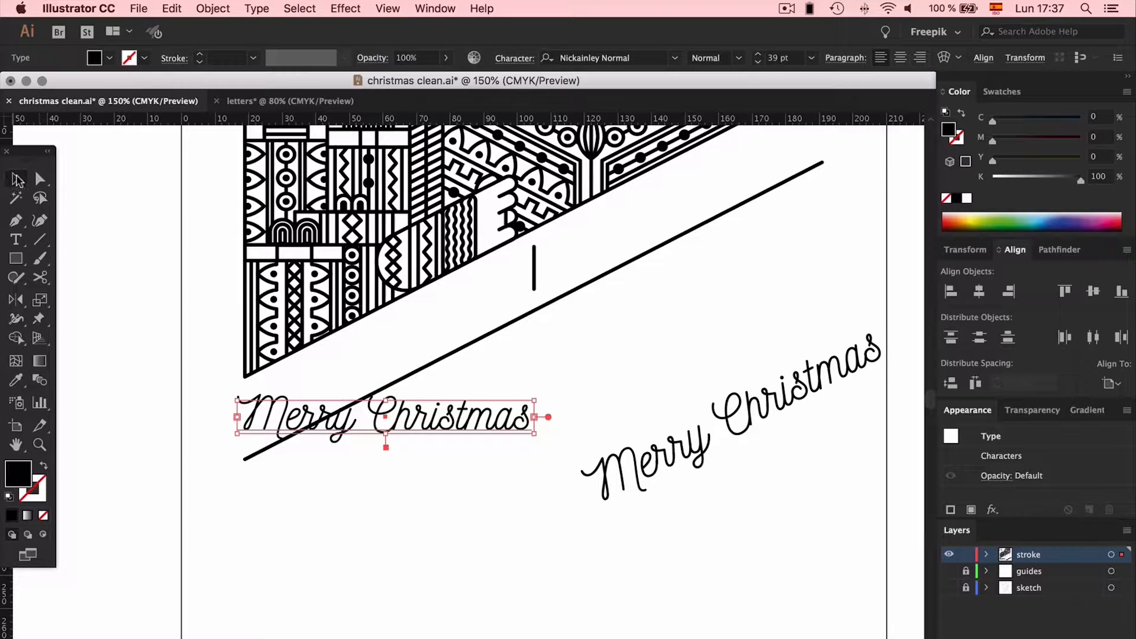
Shear the horizontal greeting with Free Transform to follow the banner's slope and nudge it into place between the banner lines
key("e")
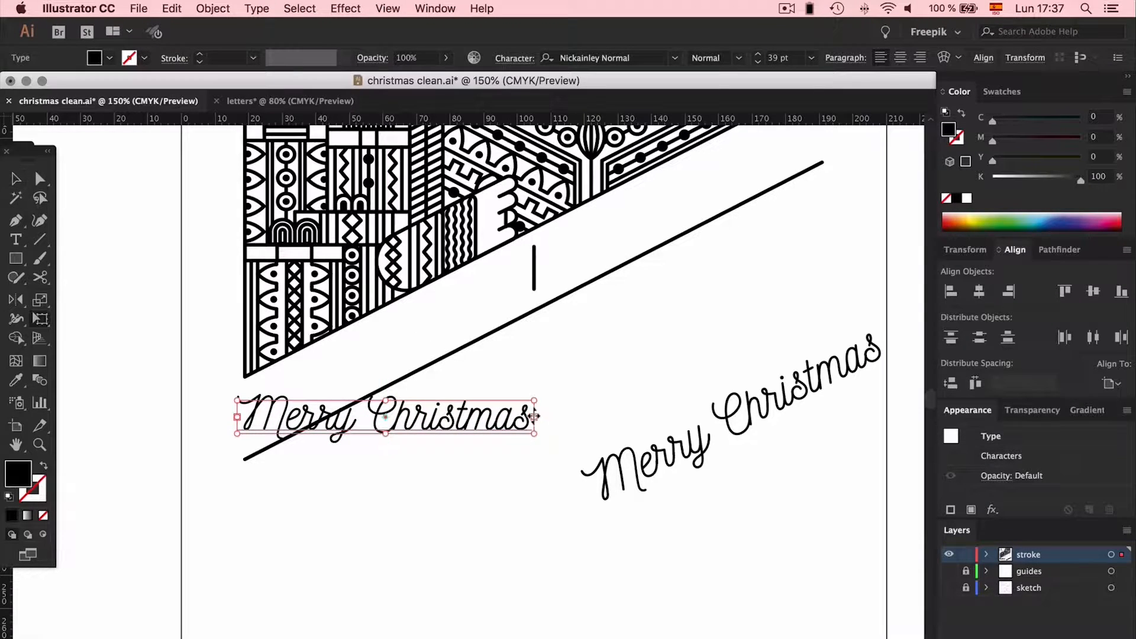
left_click_drag(534, 416, 378, 317)
left_click_drag(493, 277, 519, 267)
left_click(582, 351)
left_click(431, 322)
key("Down")
key("Down")
key("Down")
key("Down")
key("Down")
key("Right")
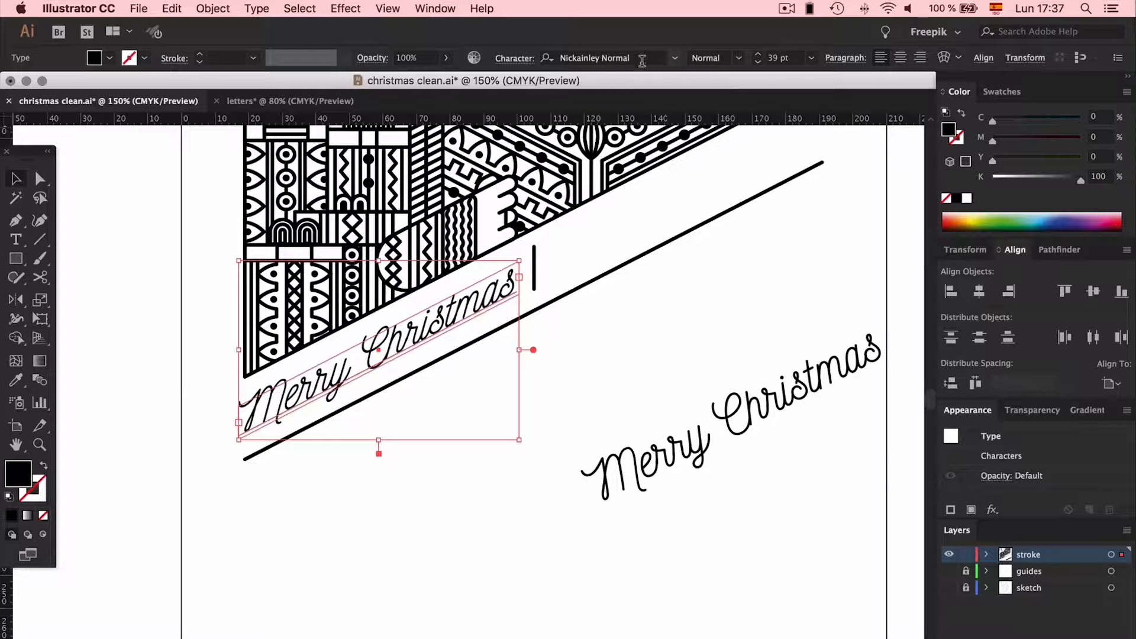
Set the sheared greeting's font to Bebas Neue and nudge it so it starts at the banner's left end
left_click(643, 58)
type("bebas")
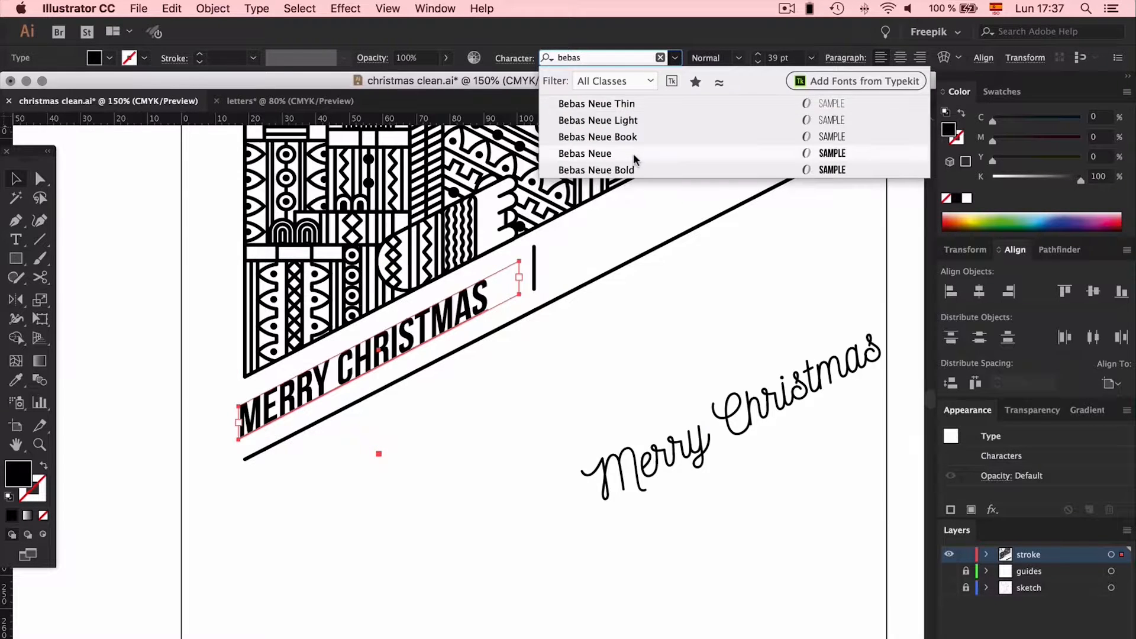
left_click(634, 159)
left_click(436, 425)
left_click(424, 348)
key("Right")
key("Right")
key("Up")
key("Up")
key("Right")
key("Right")
left_click(588, 365)
Place the path greeting just below the banner and copy the sheared greeting's Bebas Neue 39 pt formatting onto it with the Eyedropper
left_click_drag(705, 444, 348, 523)
key("i")
left_click(379, 344)
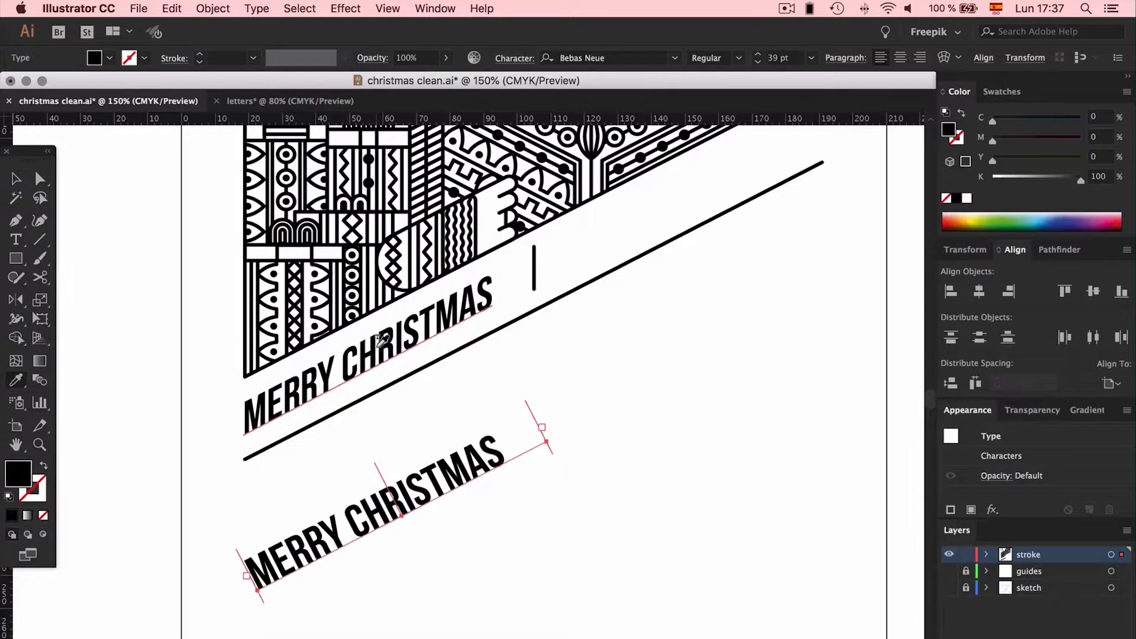
key("v")
left_click(711, 488)
left_click_drag(423, 494, 431, 414)
left_click(650, 464)
Delete both Merry Christmas texts, the sheared one on the banner and the path one below it
scroll(649, 463, "up", 5)
scroll(652, 468, "up", 2)
key("super+0")
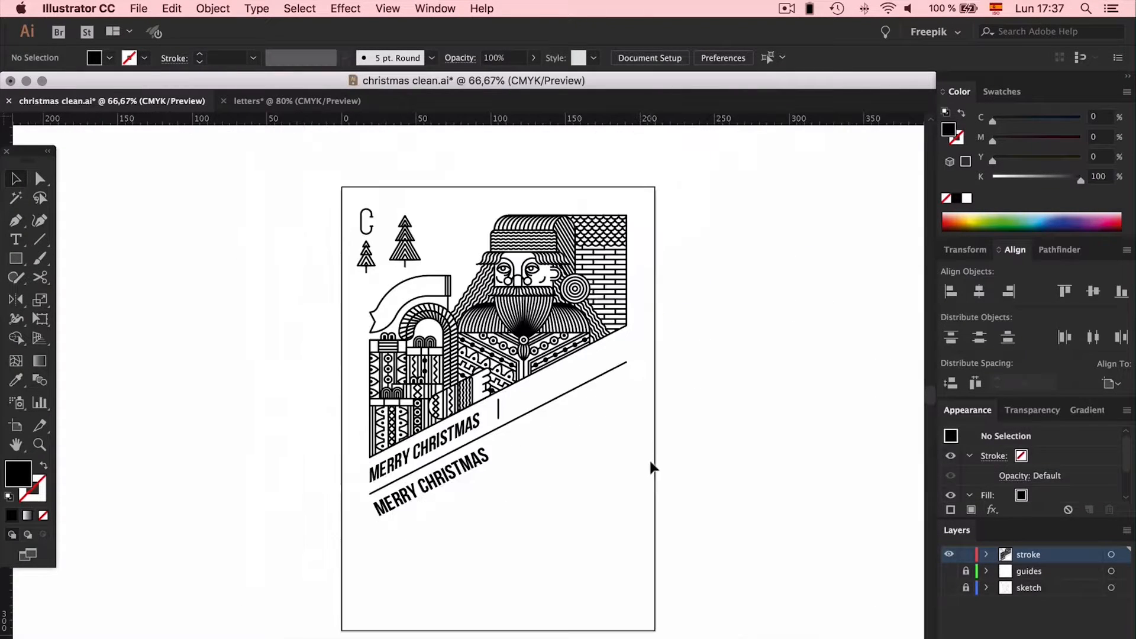
key("super+plus")
key("super+plus")
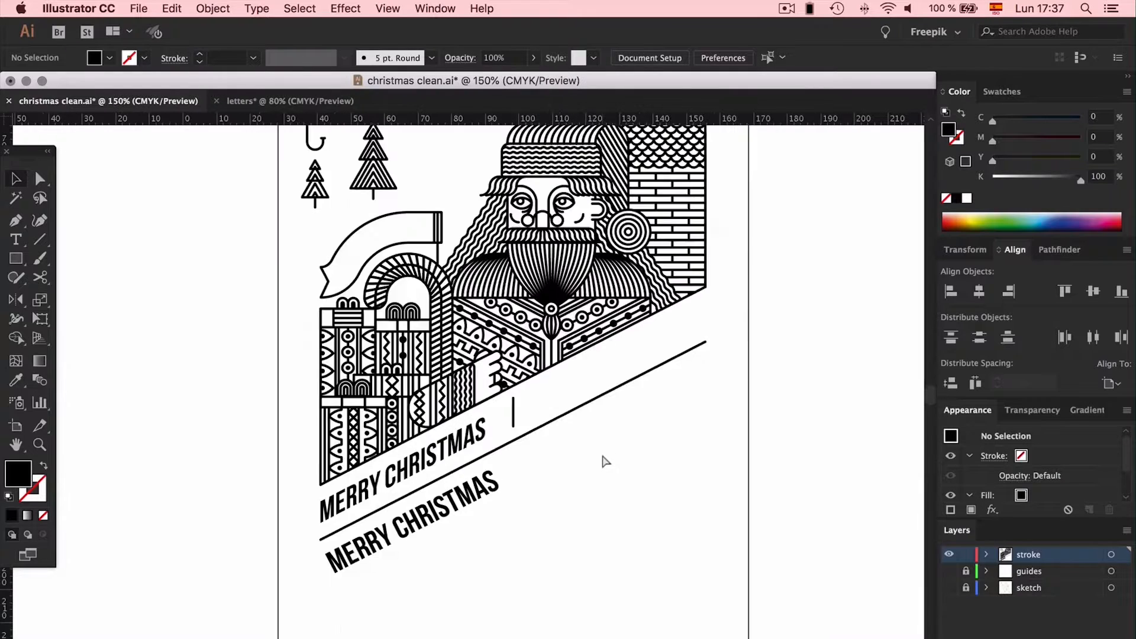
scroll(606, 461, "down", 7)
left_click(484, 403)
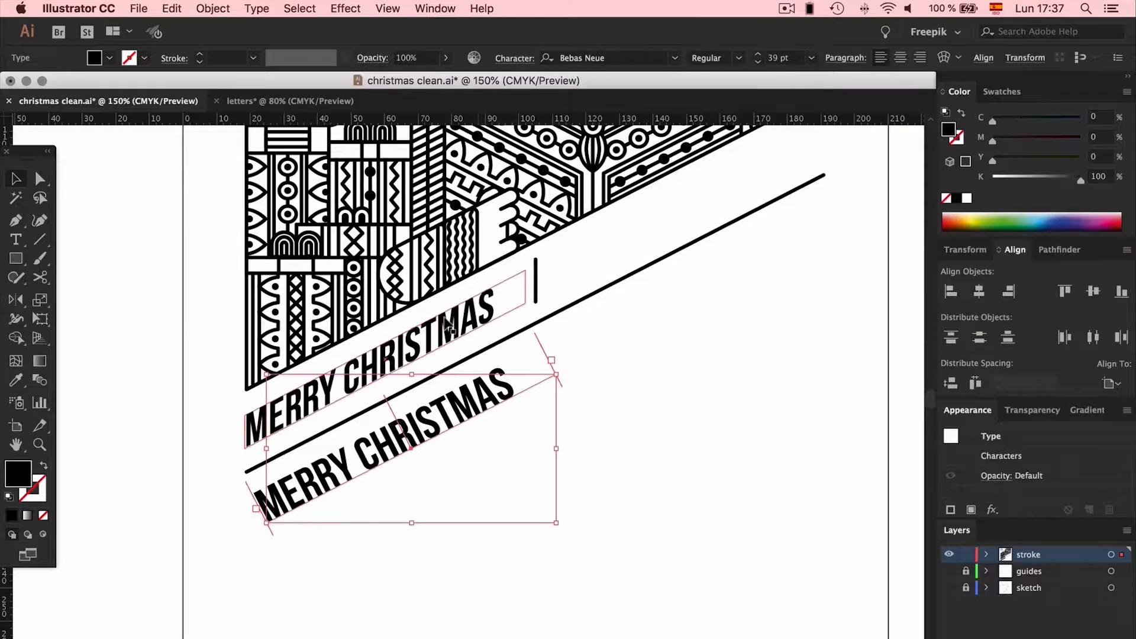
left_click(471, 314, "shift")
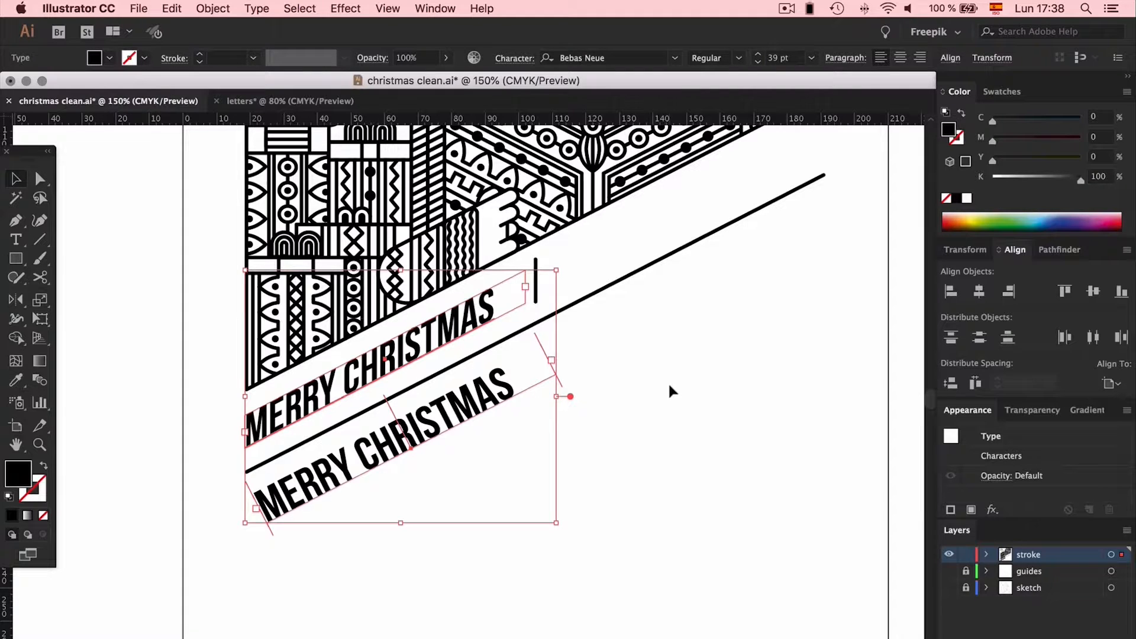
key("Delete")
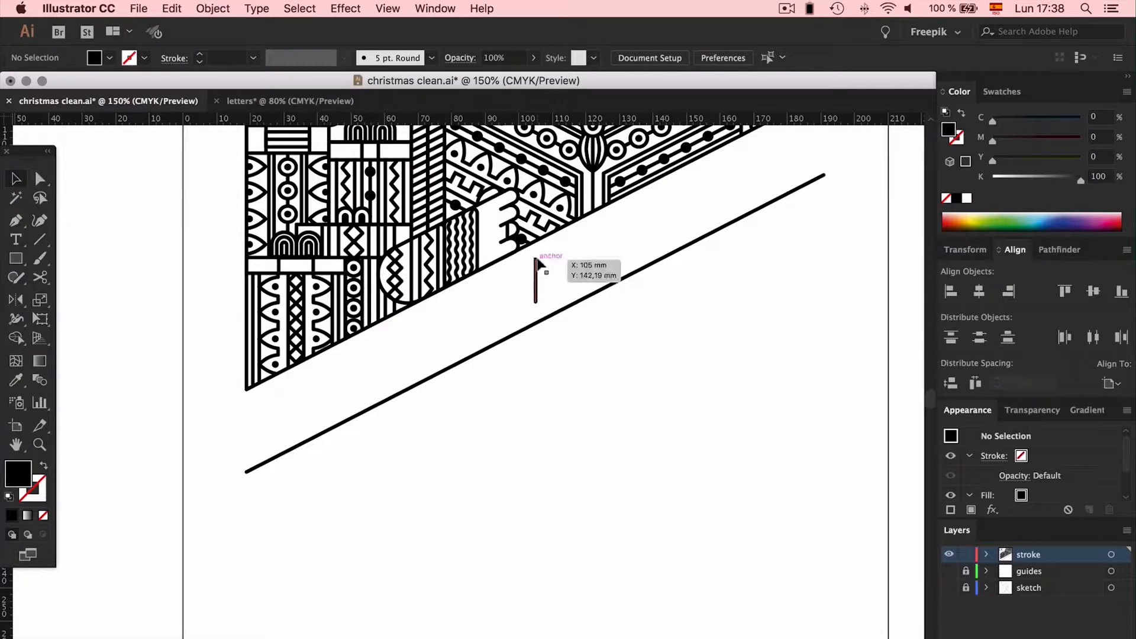
Examine the "I WISH YOU" and "MERRY CHRISTMAS" line-lettering groups in the letters document and return to christmas clean.ai
left_click(324, 106)
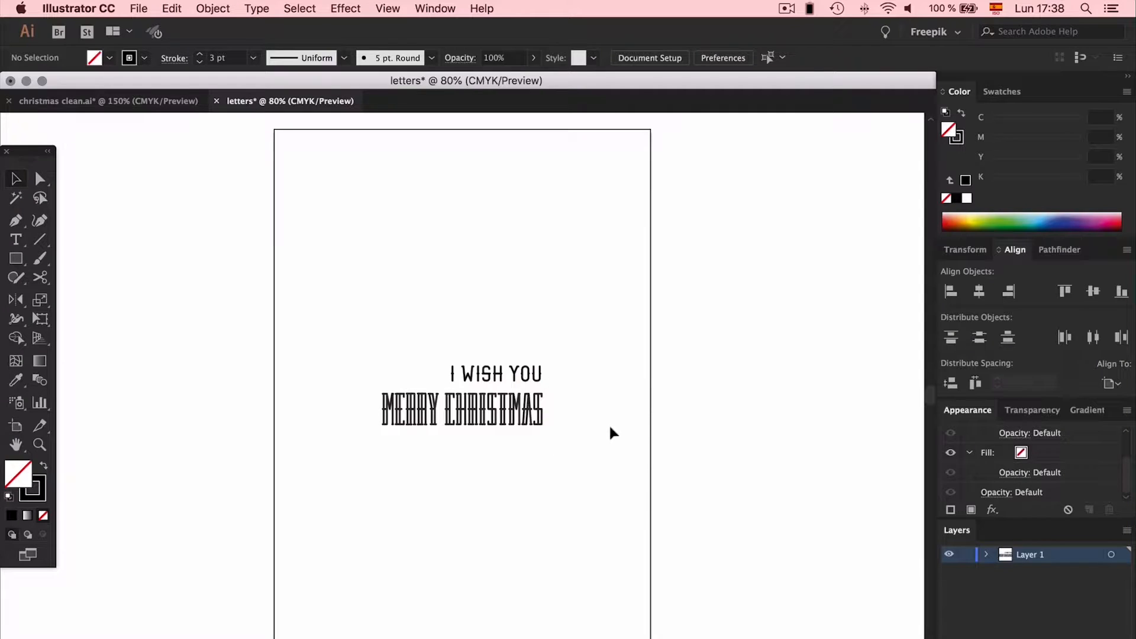
key("super+equal")
key("super+equal")
key("super+equal")
key("super+equal")
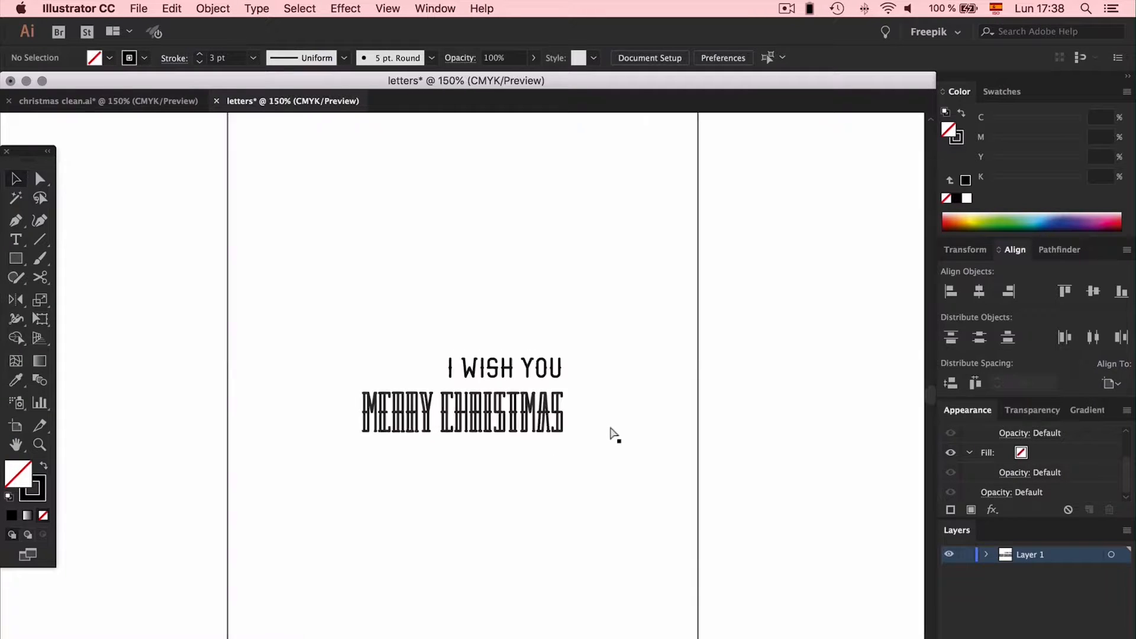
left_click(612, 430)
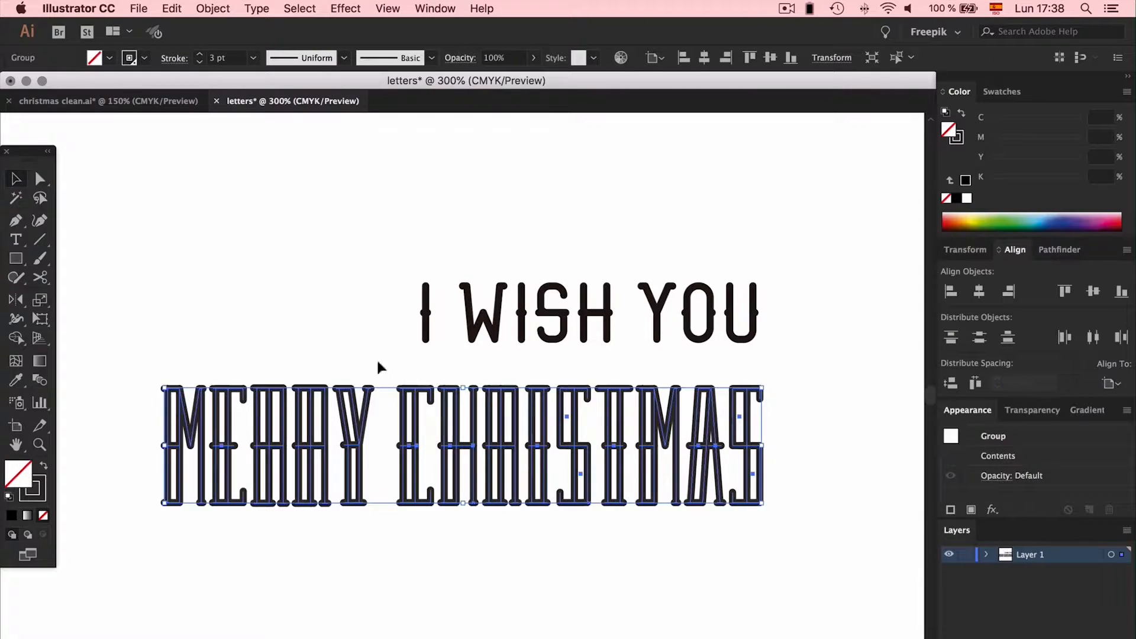
left_click(378, 361)
left_click(424, 313)
left_click(543, 231)
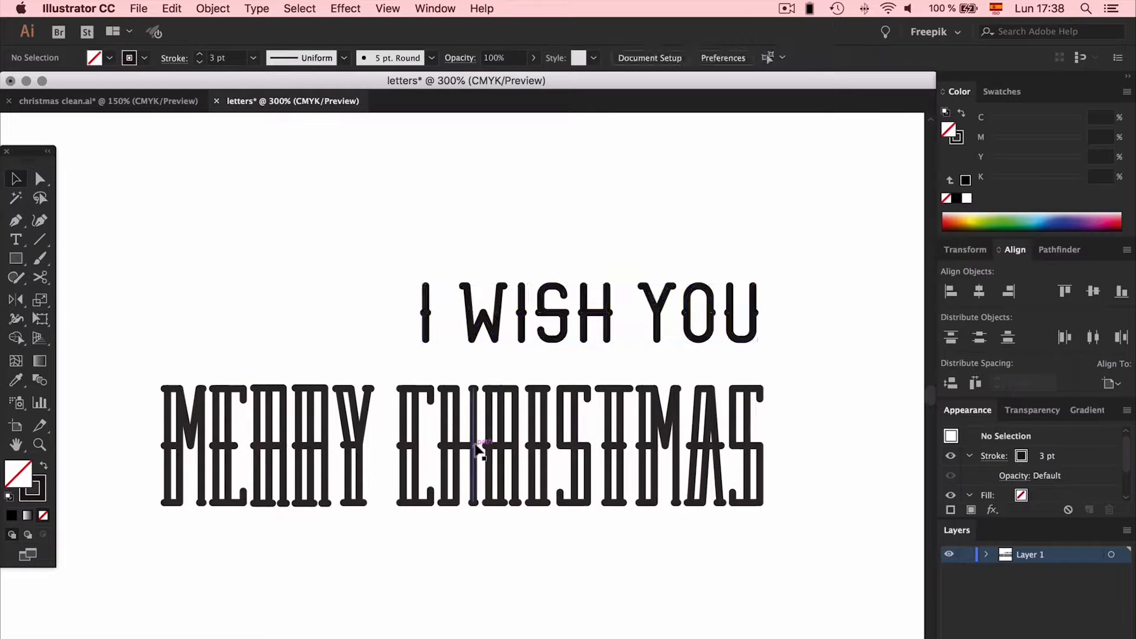
left_click(487, 315)
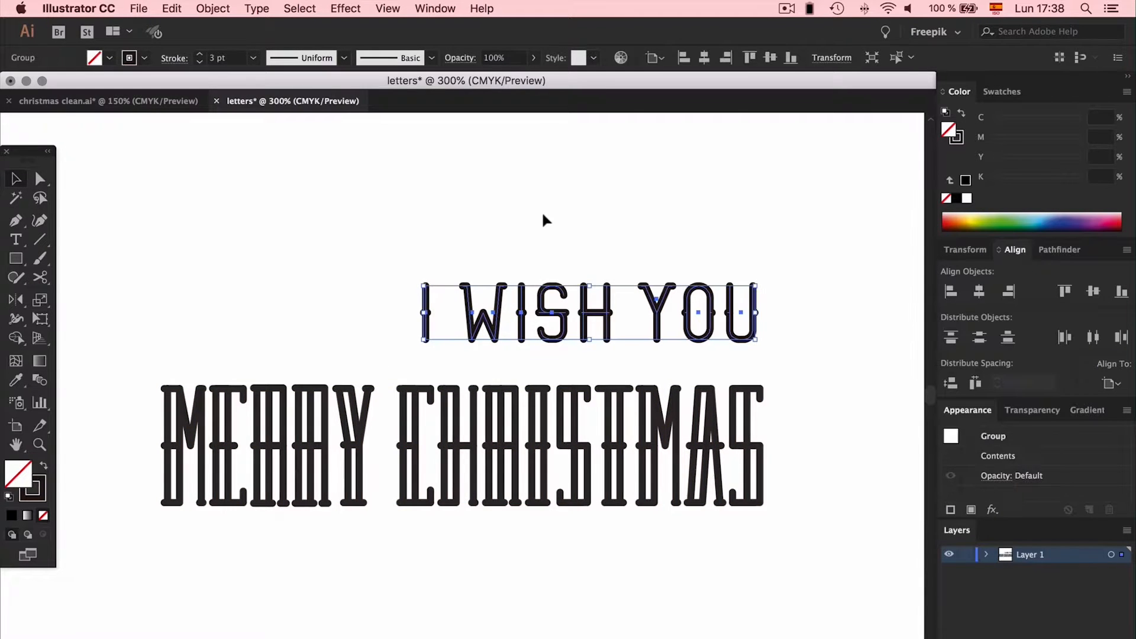
left_click(512, 191)
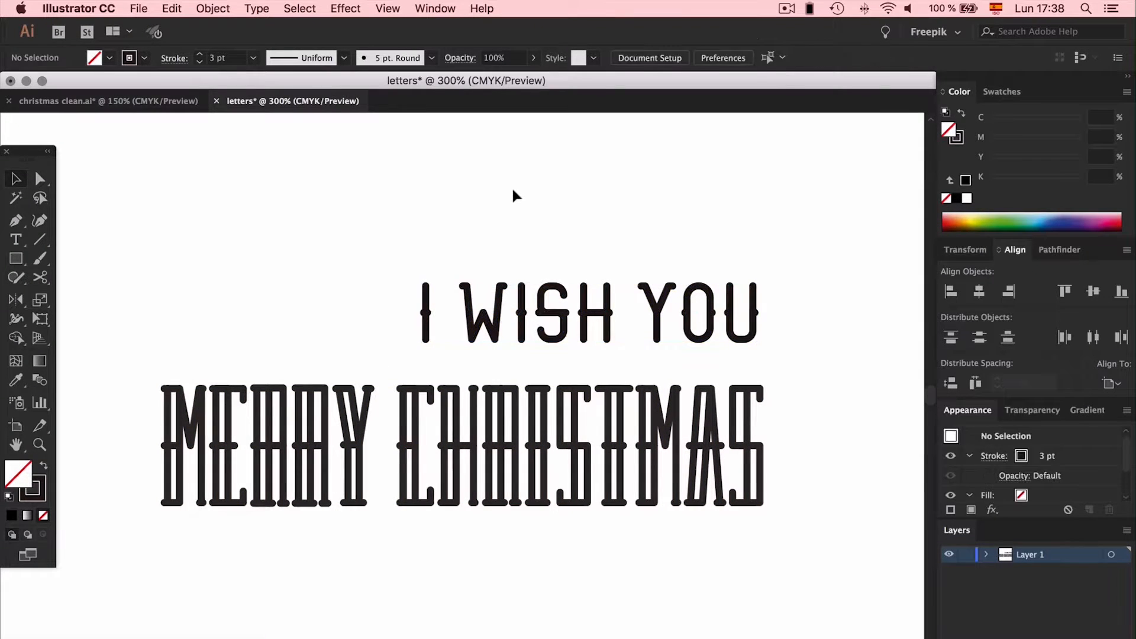
left_click(142, 102)
scroll(419, 337, "up", 5)
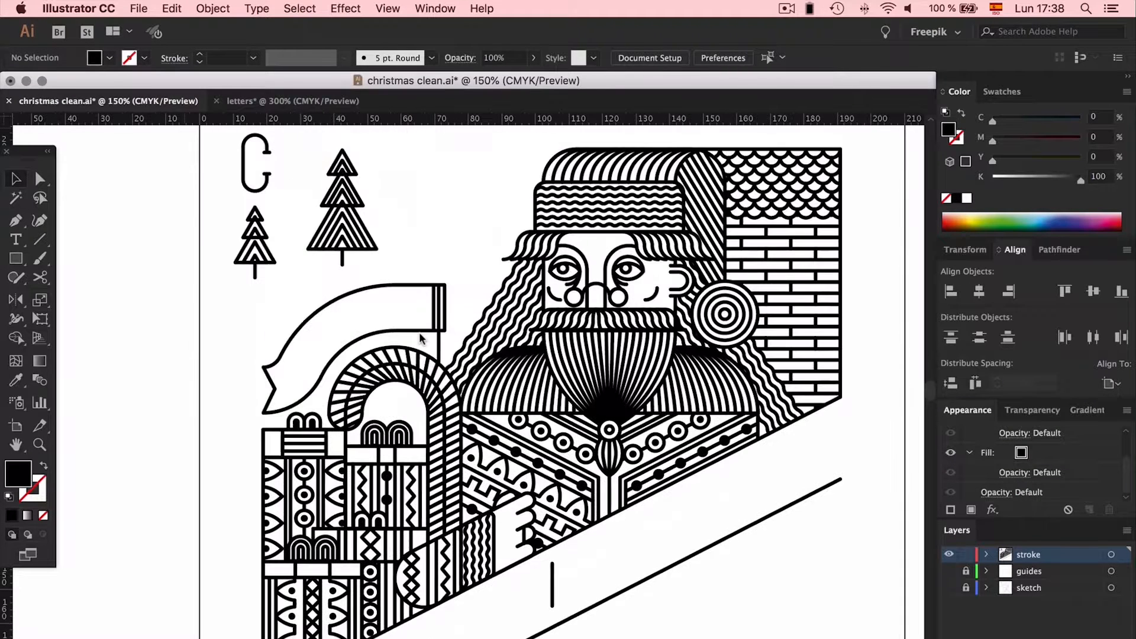
Paste the "I WISH YOU" lettering, set it outside the artboard beside the ribbon, and place a copy over the curved ribbon
key("cmd+v")
left_click_drag(462, 408, 89, 322)
left_click_drag(379, 320, 346, 314)
Try placing a copy of "I WISH YOU" on the diagonal banner, sheared to follow the banner's slope
scroll(345, 314, "down", 5)
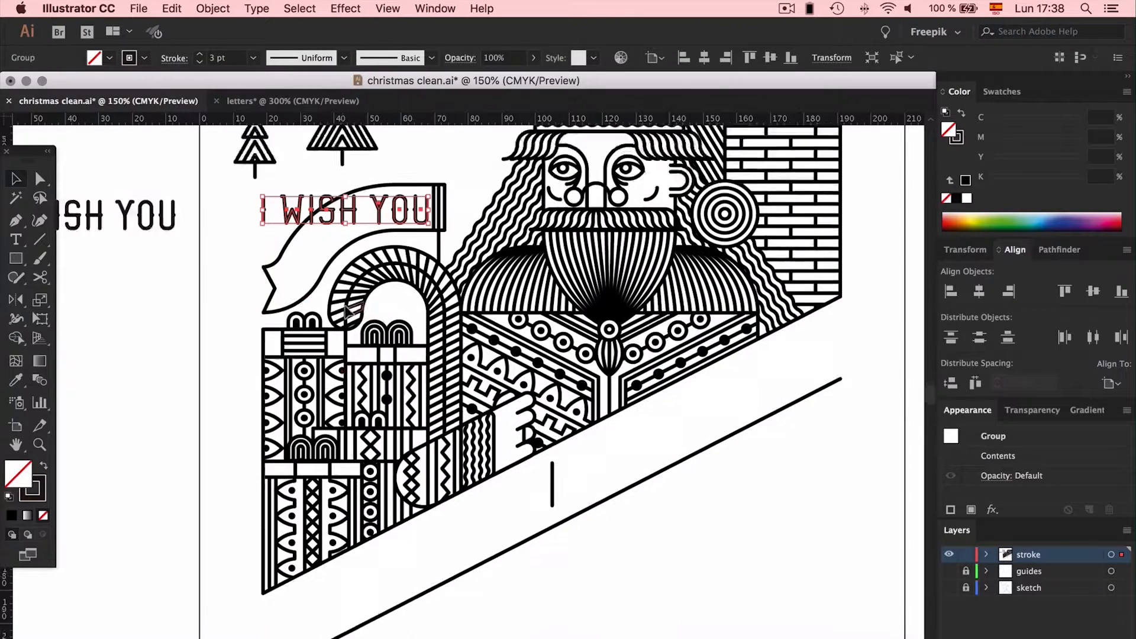
left_click_drag(395, 140, 386, 494)
key("e")
key("v")
left_click_drag(388, 580, 458, 627)
left_click_drag(367, 555, 367, 529)
left_click(588, 522)
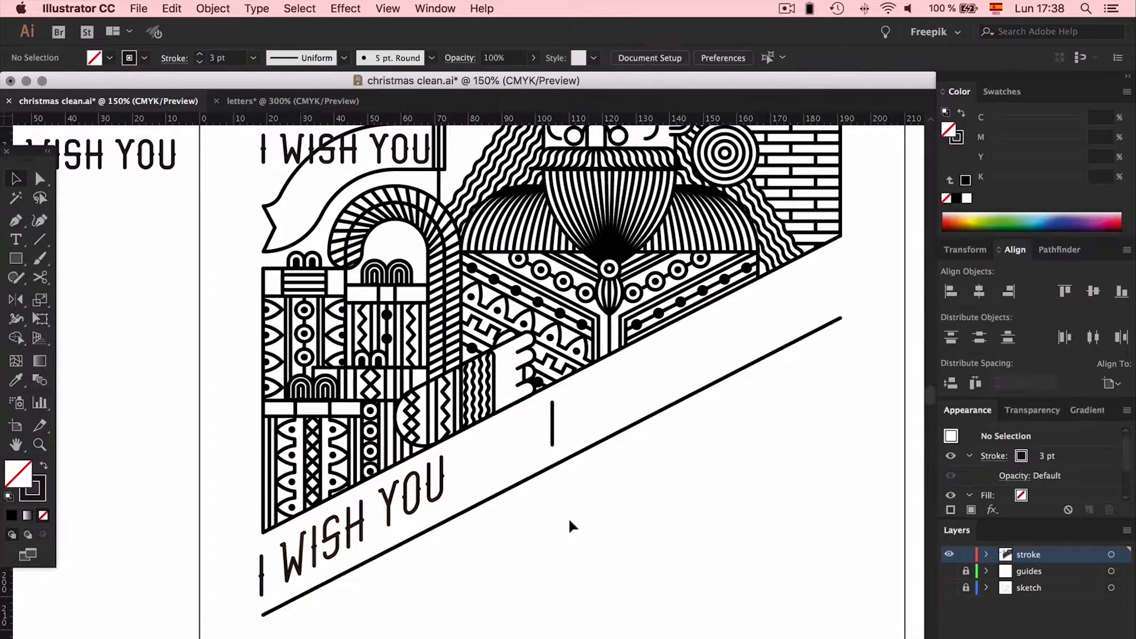
scroll(551, 521, "up", 4)
scroll(551, 521, "down", 5)
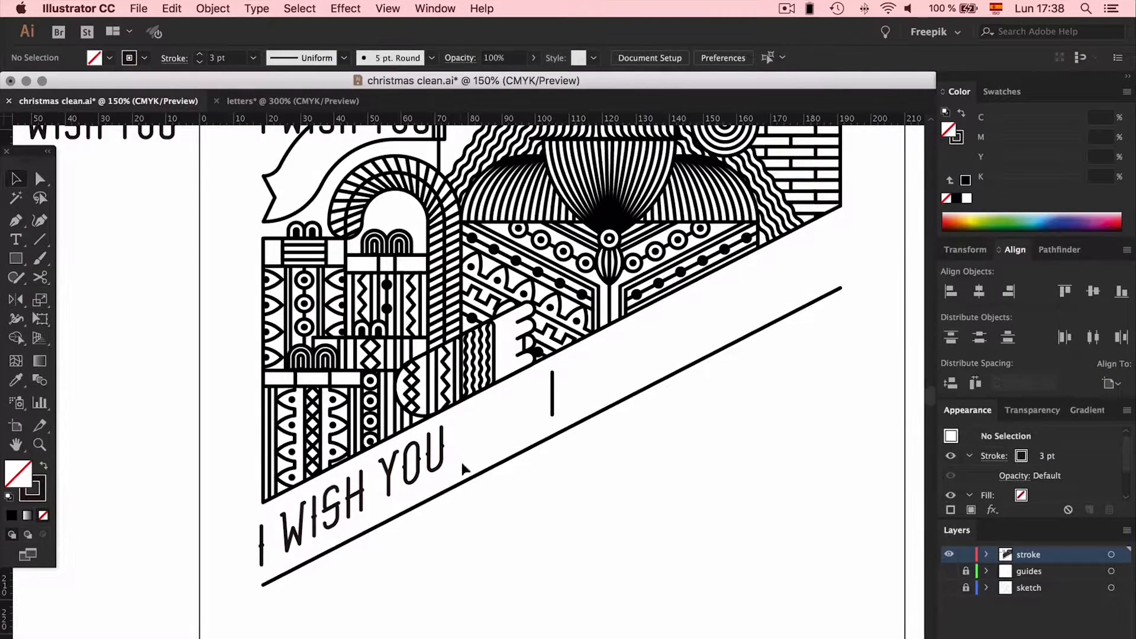
scroll(472, 469, "up", 2)
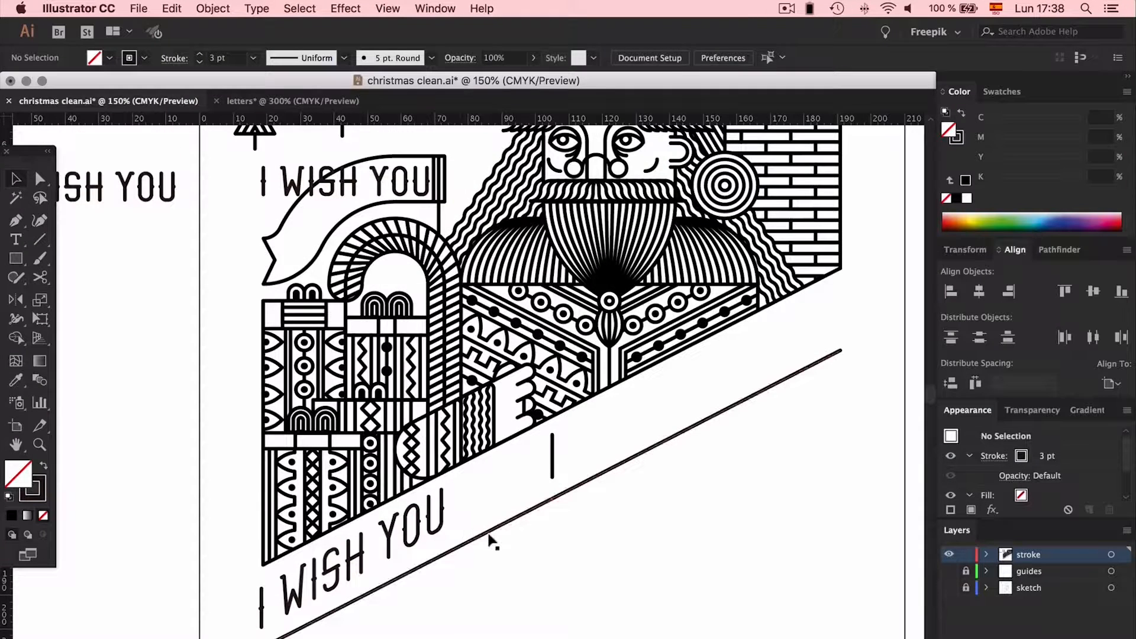
Undo the sheared "I WISH YOU" copy on the diagonal banner
key("super+z")
key("super+z")
key("super+z")
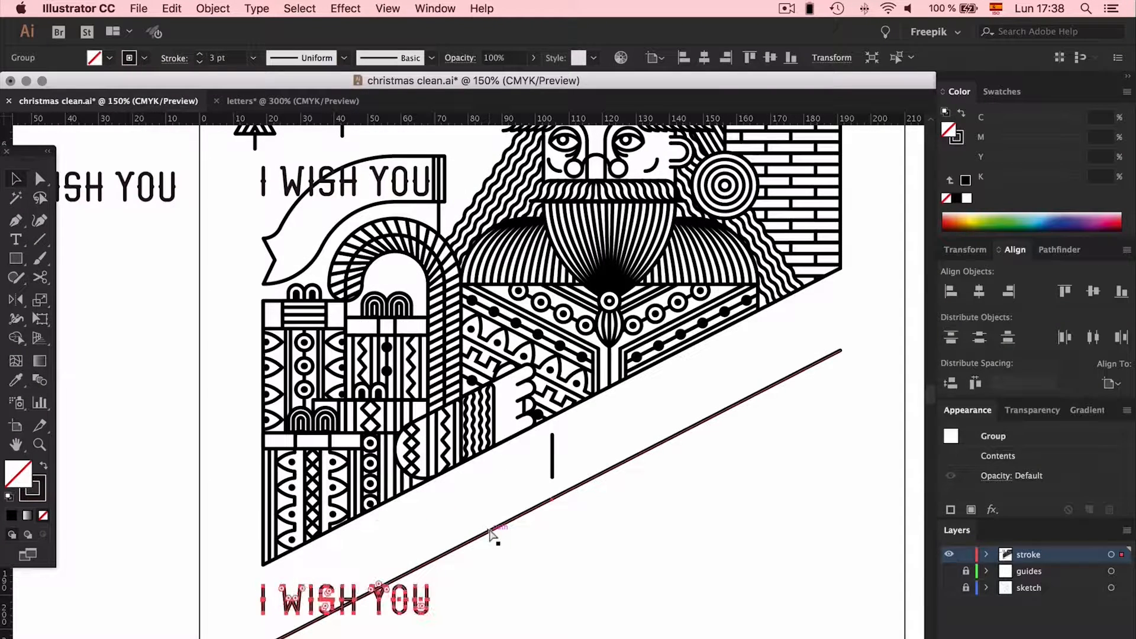
key("super+z")
Apply an envelope warp to the "I WISH YOU" copy on the ribbon, Arc style, horizontal, with 39% bend
scroll(452, 482, "up", 4)
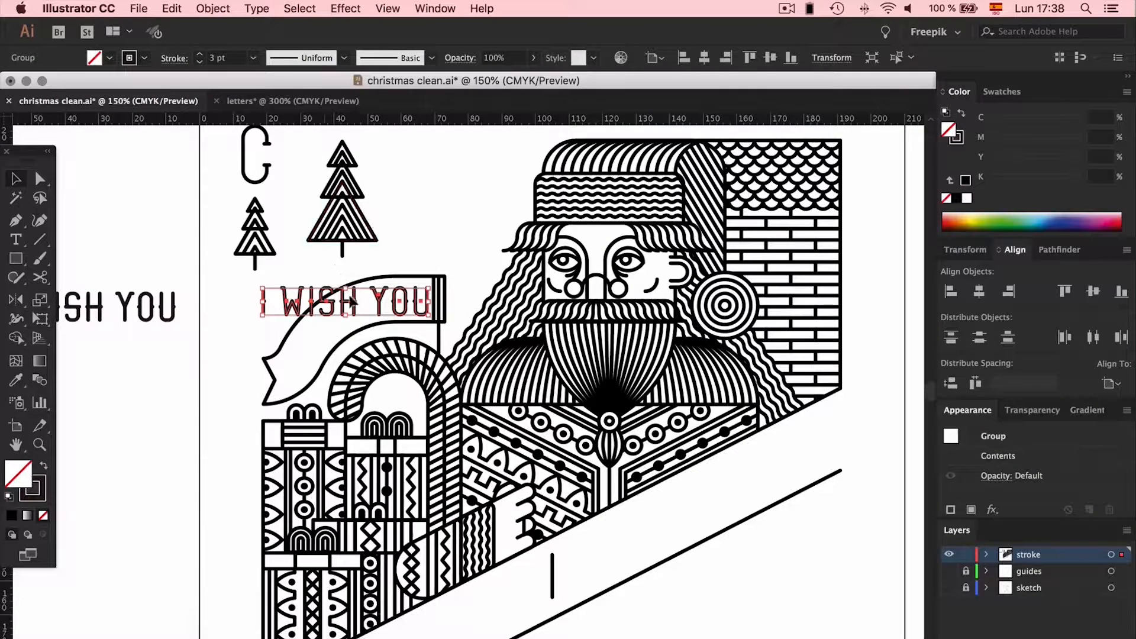
left_click_drag(370, 302, 358, 305)
left_click(214, 8)
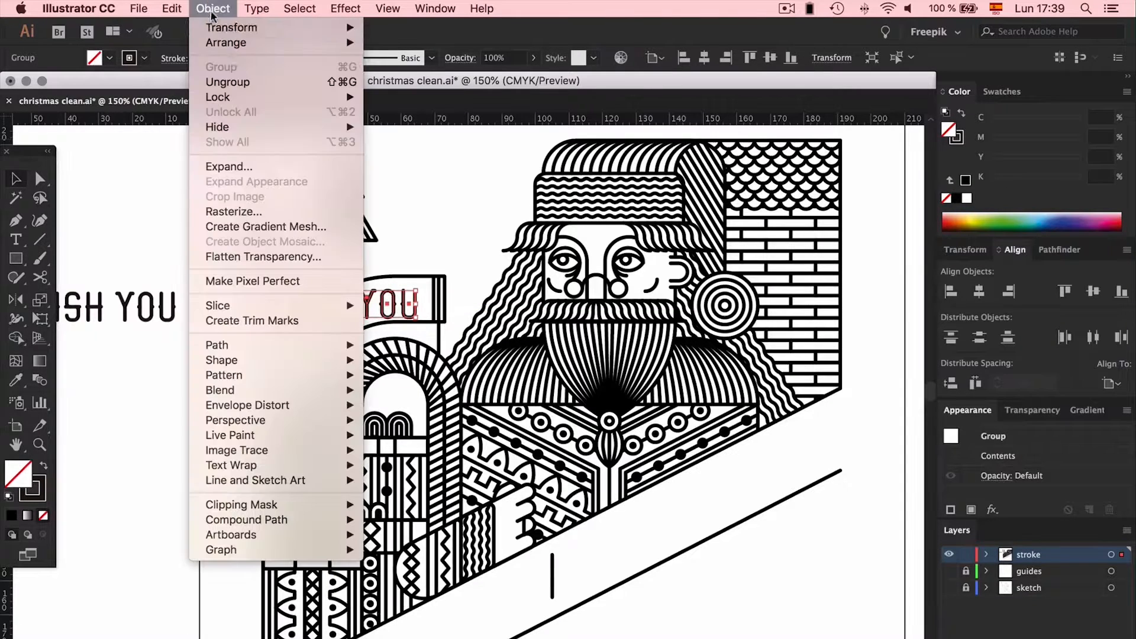
mouse_move(296, 407)
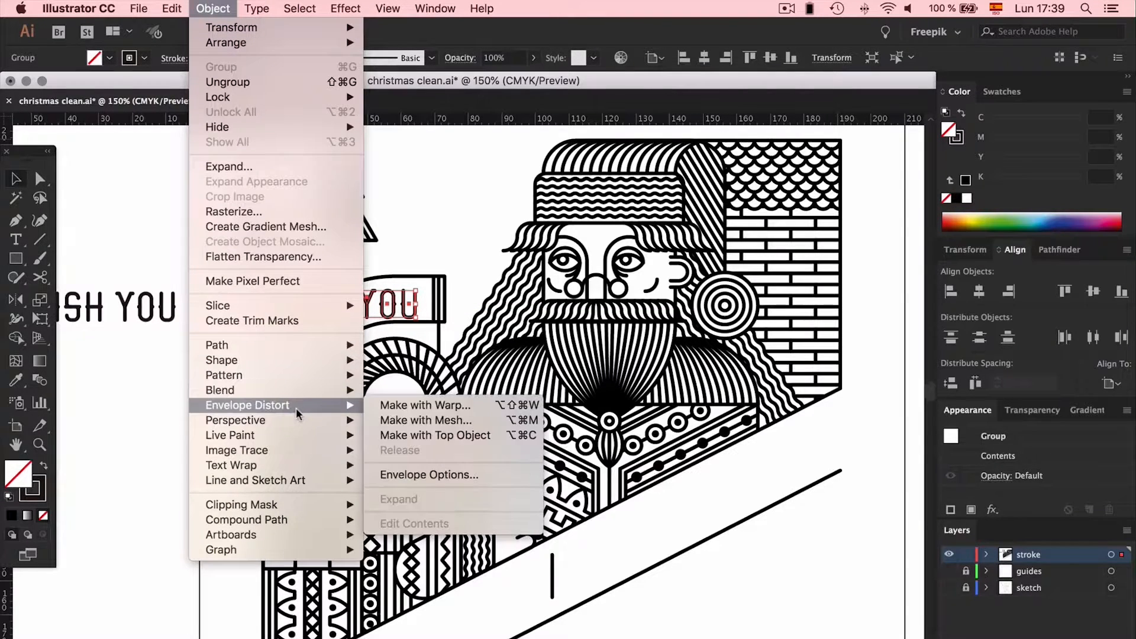
left_click(407, 406)
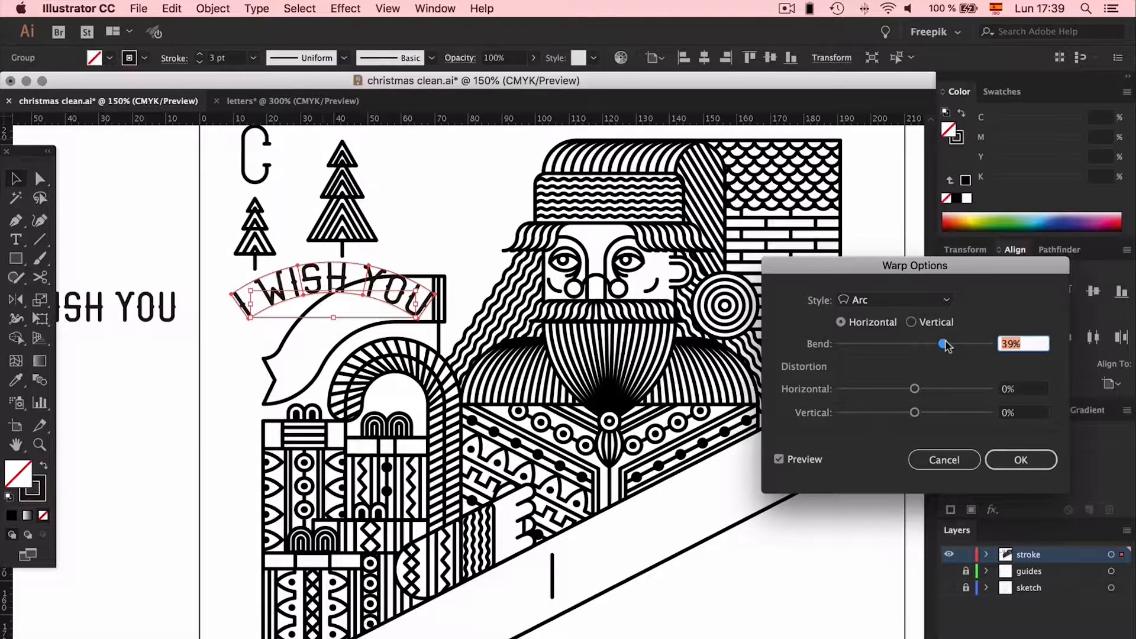
left_click(1021, 460)
Move and rotate the arc-warped lettering to follow the curved ribbon, and nudge it until it sits inside the outline
left_click_drag(335, 256, 354, 323)
mouse_move(446, 299)
left_mouse_down()
mouse_move(400, 309)
mouse_move(440, 319)
left_mouse_up()
key("Right")
key("Right")
key("Right")
key("Right")
key("Right")
key("Right")
key("Left")
key("Left")
key("Down")
key("Down")
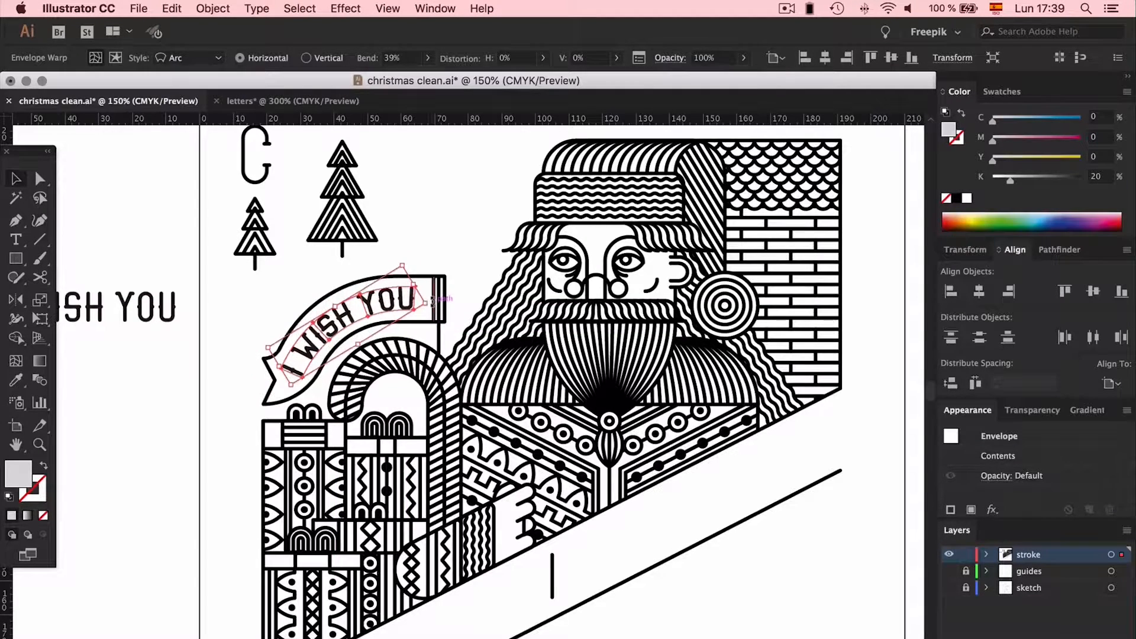
key("Right")
key("Up")
left_click(471, 238)
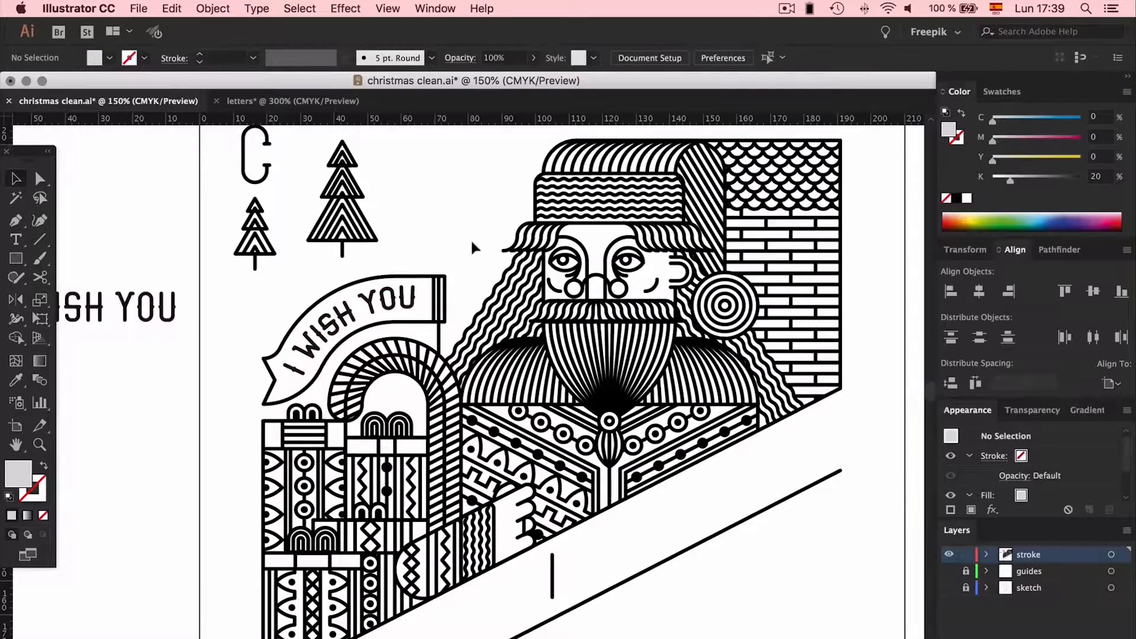
Refine the position and rotation of the warped lettering inside the ribbon
key("super+equal")
key("super+equal")
key("super+equal")
scroll(472, 243, "up", 5)
scroll(472, 243, "left", 5)
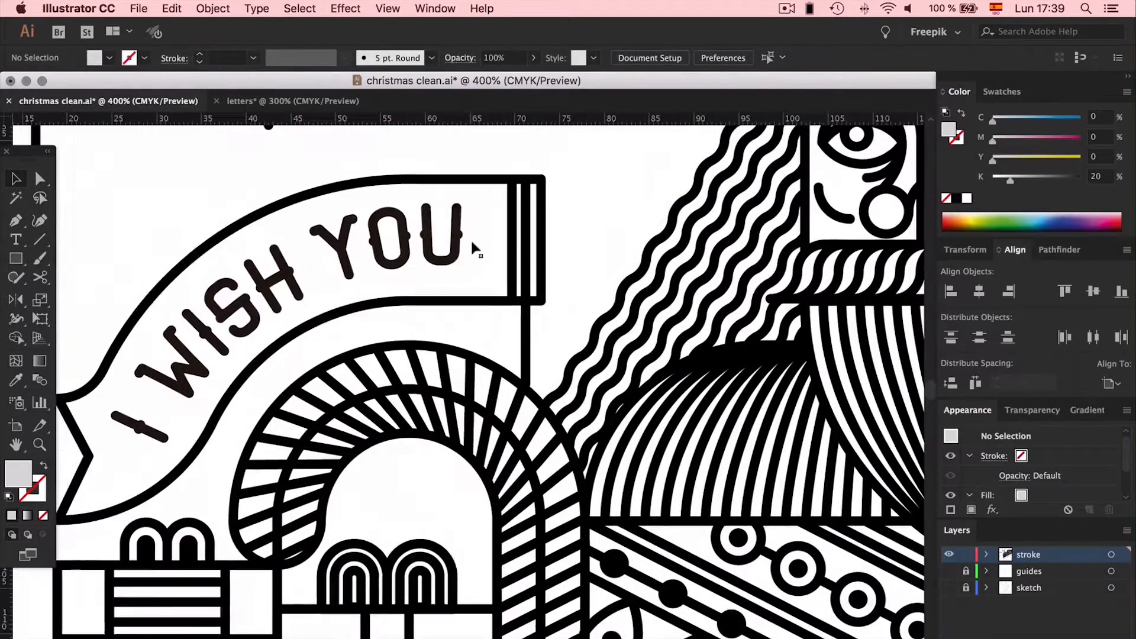
left_click_drag(422, 258, 403, 240)
left_click_drag(515, 252, 513, 231)
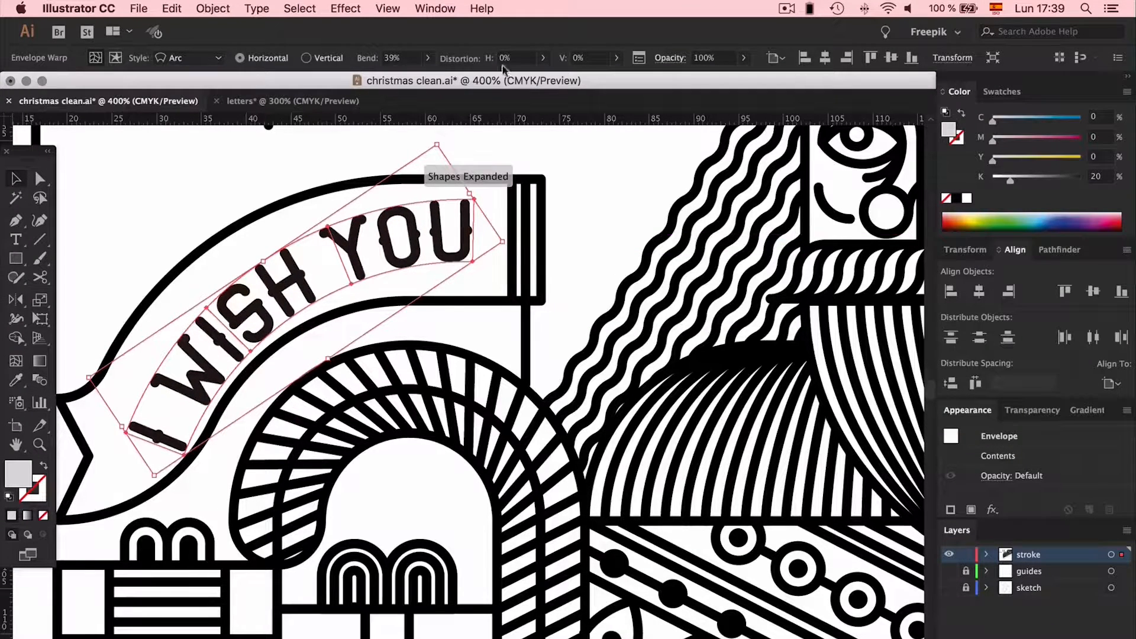
Reduce the warped lettering's bend to 32%
left_click(410, 58)
key("Down")
key("Down")
key("Down")
key("Down")
key("Down")
key("Down")
key("Down")
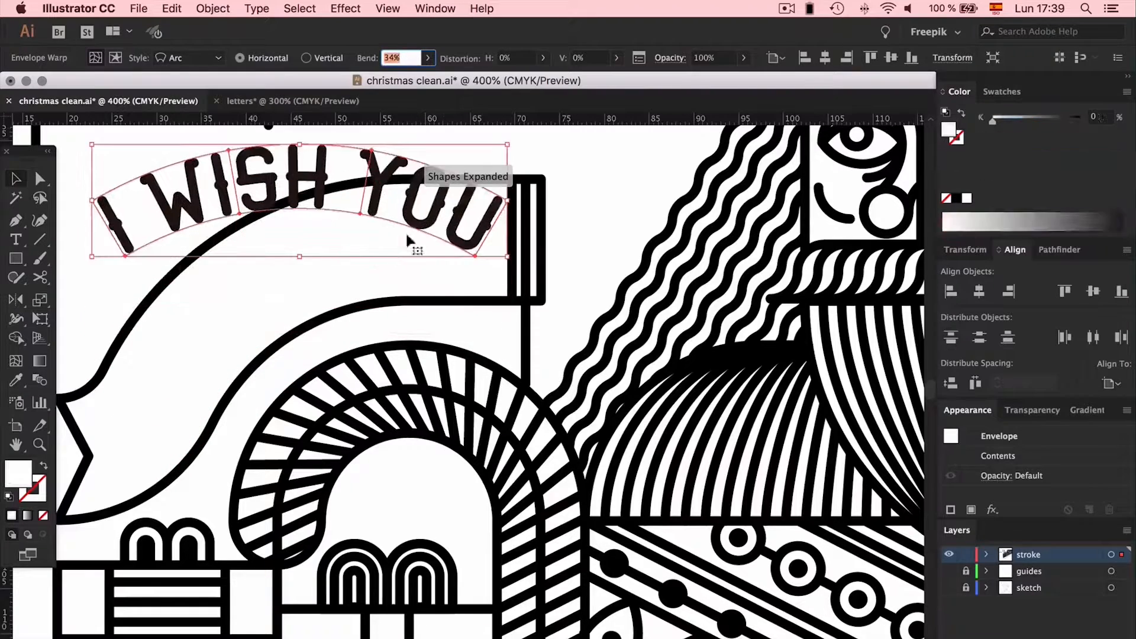
Rotate the warped lettering back along the ribbon's curve and nudge it down and left to fit between the edges
left_click(295, 267)
left_click_drag(304, 128, 268, 215)
key("Down")
key("Down")
key("Down")
key("Down")
key("Down")
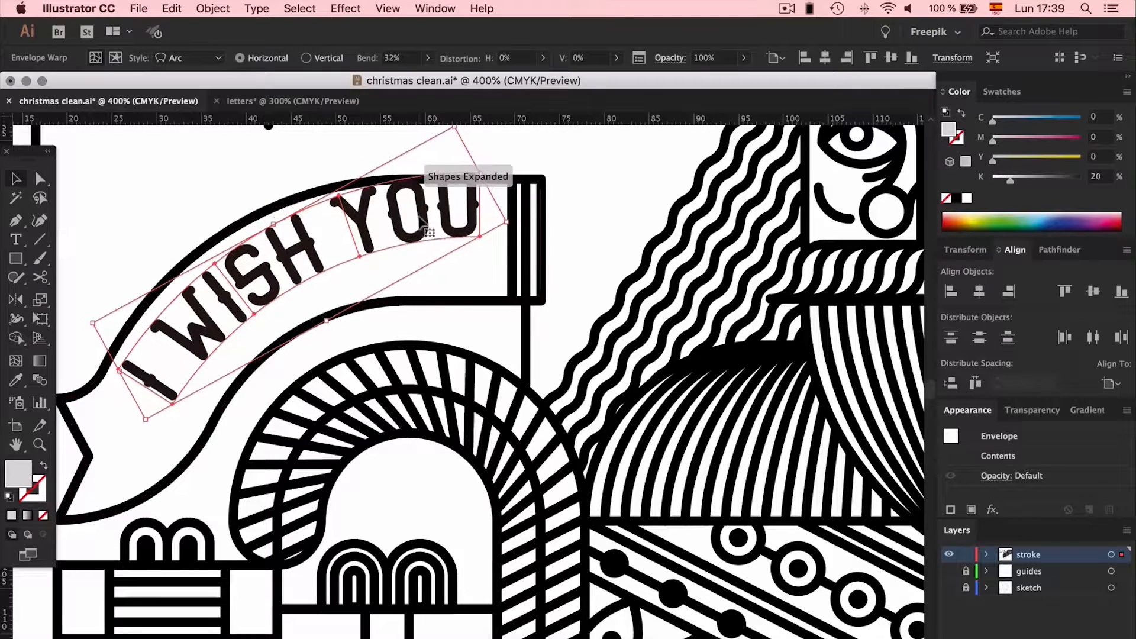
key("Down")
key("Down")
key("Down")
key("Down")
key("Down")
key("Down")
key("Down")
key("Left")
key("Left")
key("Left")
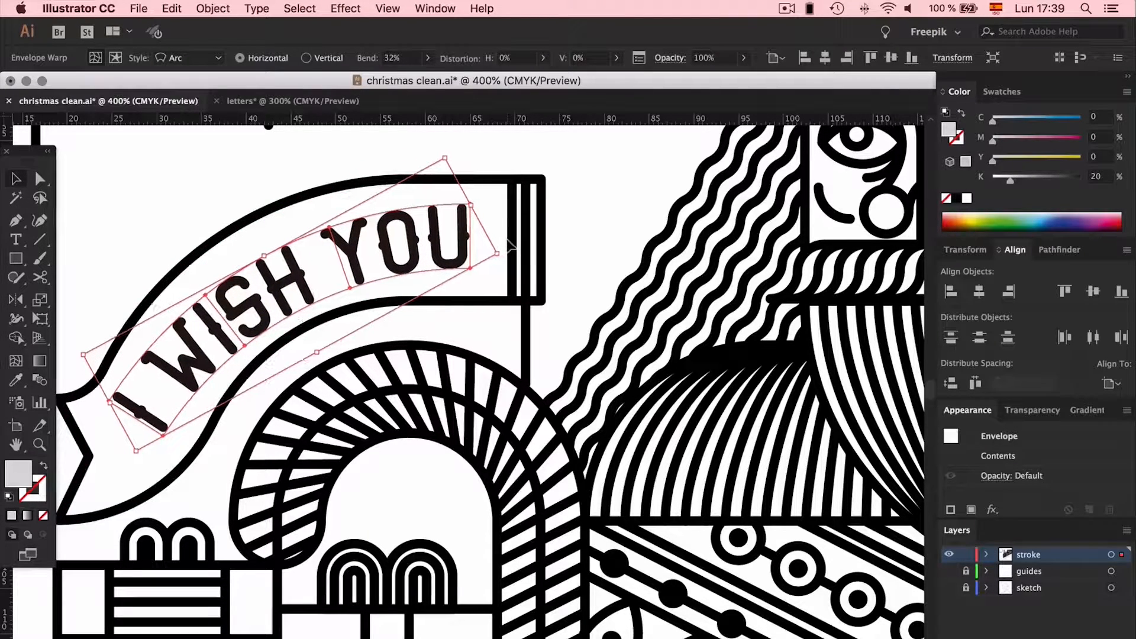
Try scaling the warped lettering down inside the ribbon, and undo it
left_click_drag(502, 254, 482, 242)
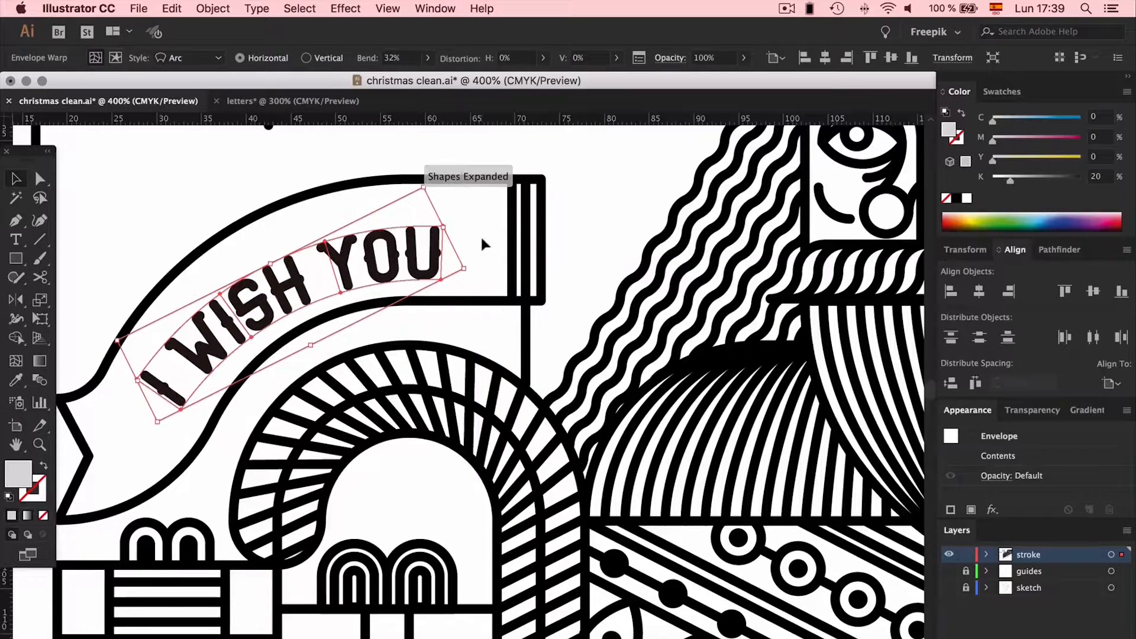
left_click(483, 227)
left_click(437, 252)
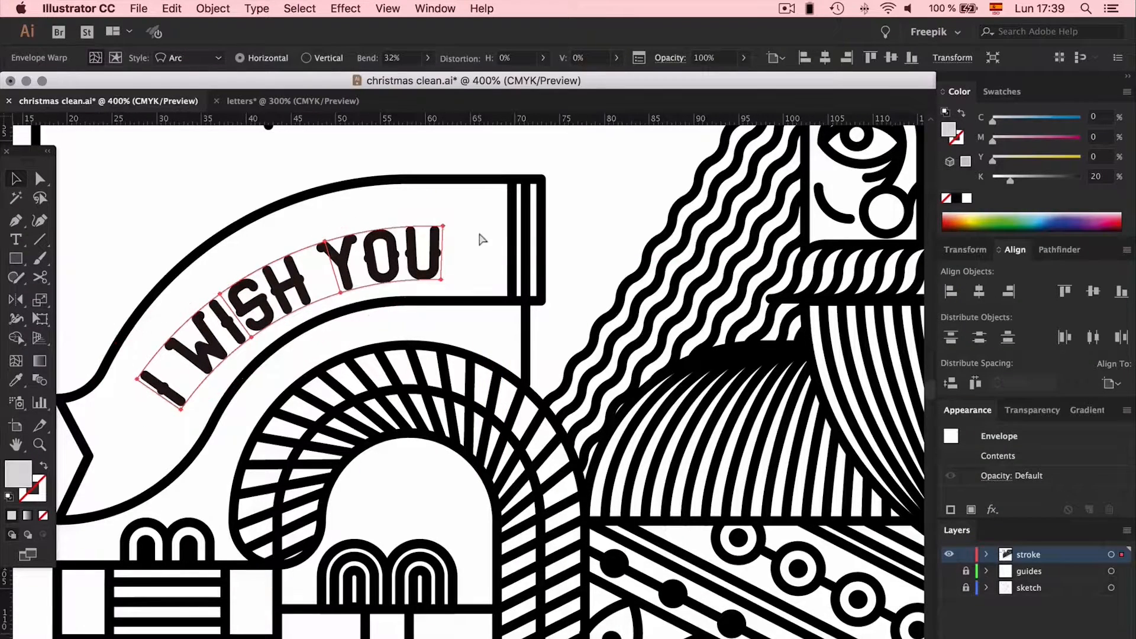
key("super+minus")
key("super+z")
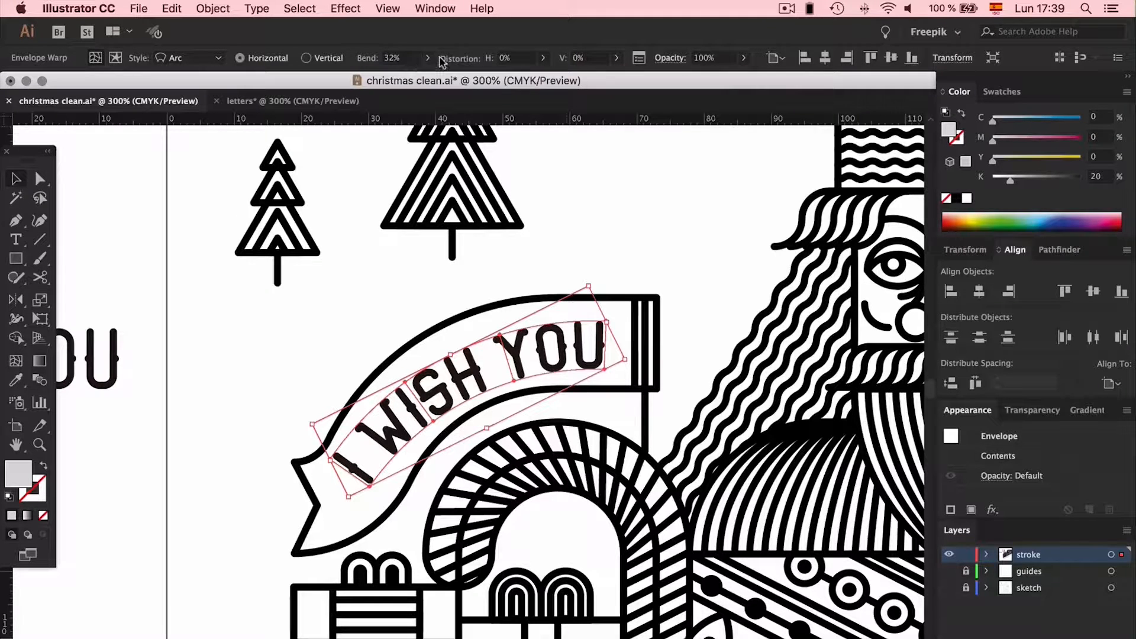
Lower the opacity of the warped lettering so it serves as a faded guide
left_click(420, 322)
left_click(510, 377)
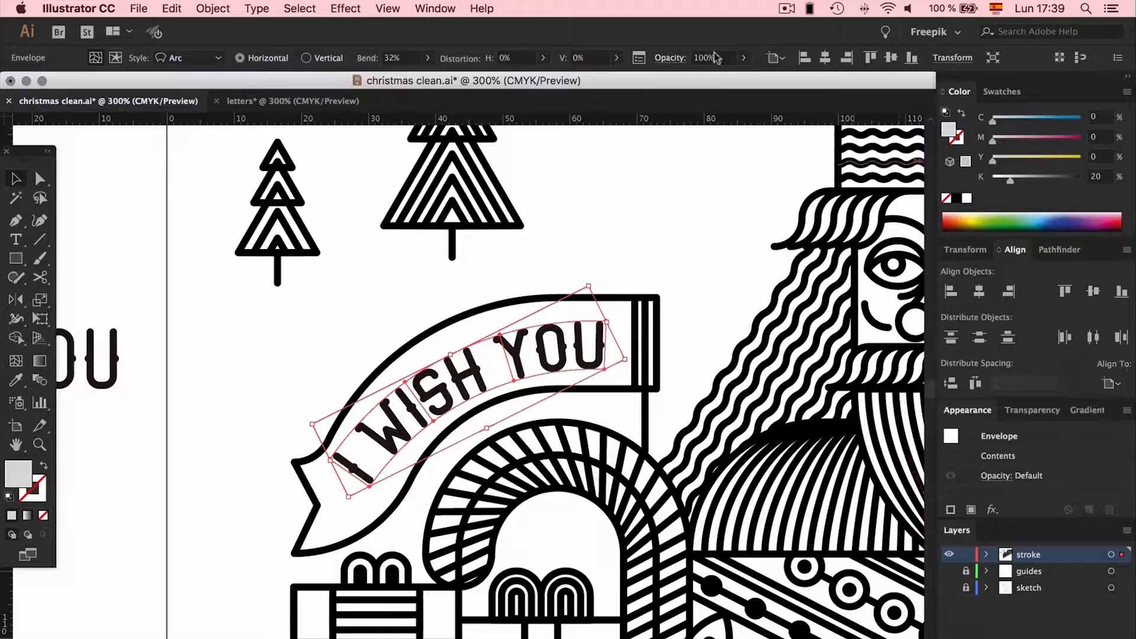
left_click(742, 58)
left_click_drag(700, 77, 691, 78)
Place a straight "I WISH YOU" copy as separate letters above the ribbon, and move its U and O over the faded guide
left_click_drag(244, 304, 606, 346)
key("super+shift+a")
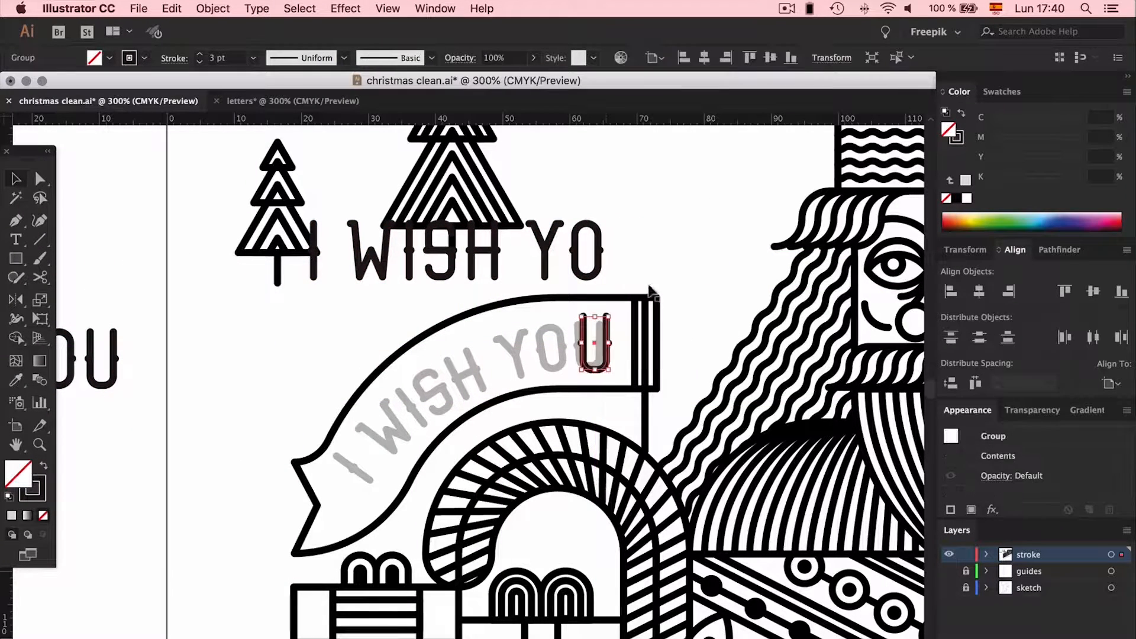
left_click_drag(603, 254, 568, 344)
left_click(631, 256)
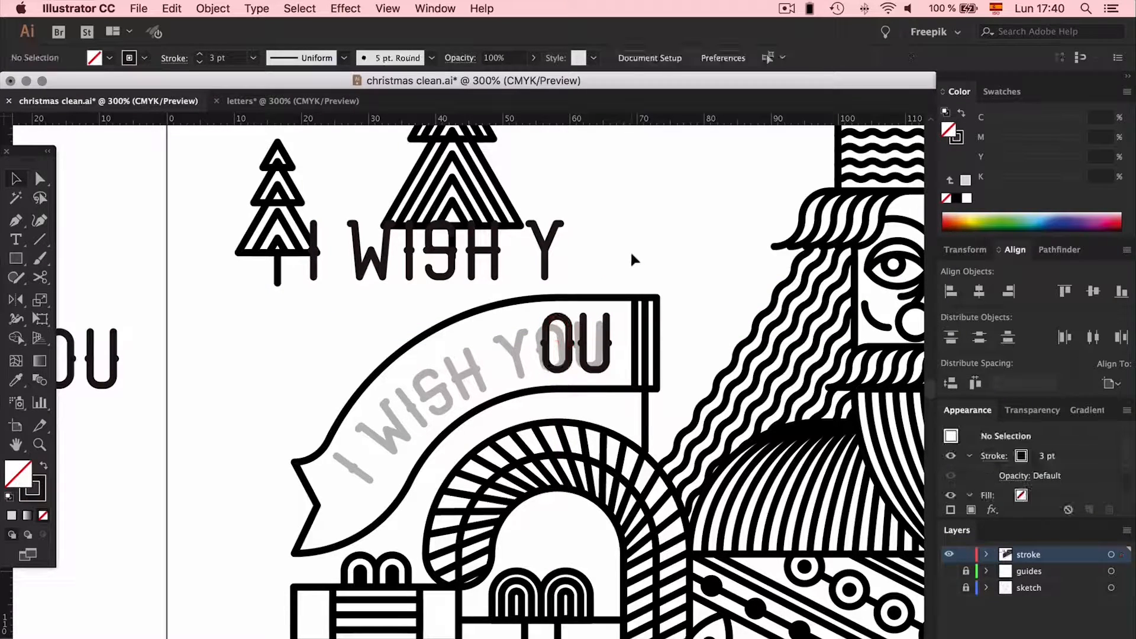
key("super+equal")
scroll(632, 255, "right", 5)
scroll(631, 255, "up", 1)
left_click_drag(502, 272, 496, 273)
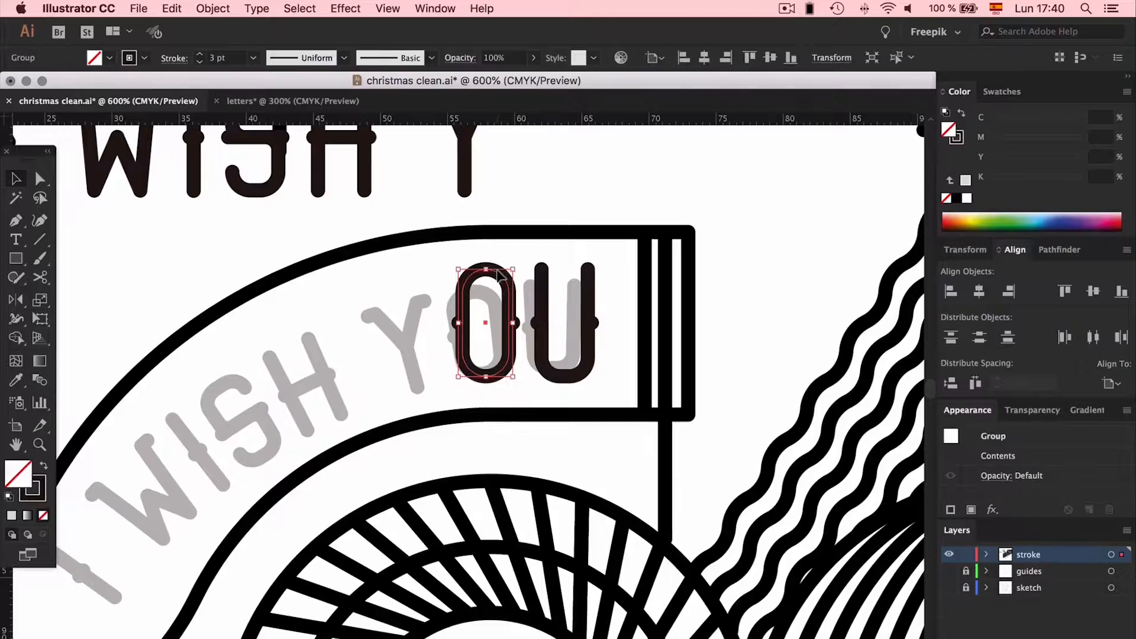
Move the Y onto the ribbon beside the O, tilt it to follow the curve, and fine-tune the O
left_click(560, 187)
scroll(560, 187, "up", 2)
left_click_drag(480, 171, 432, 369)
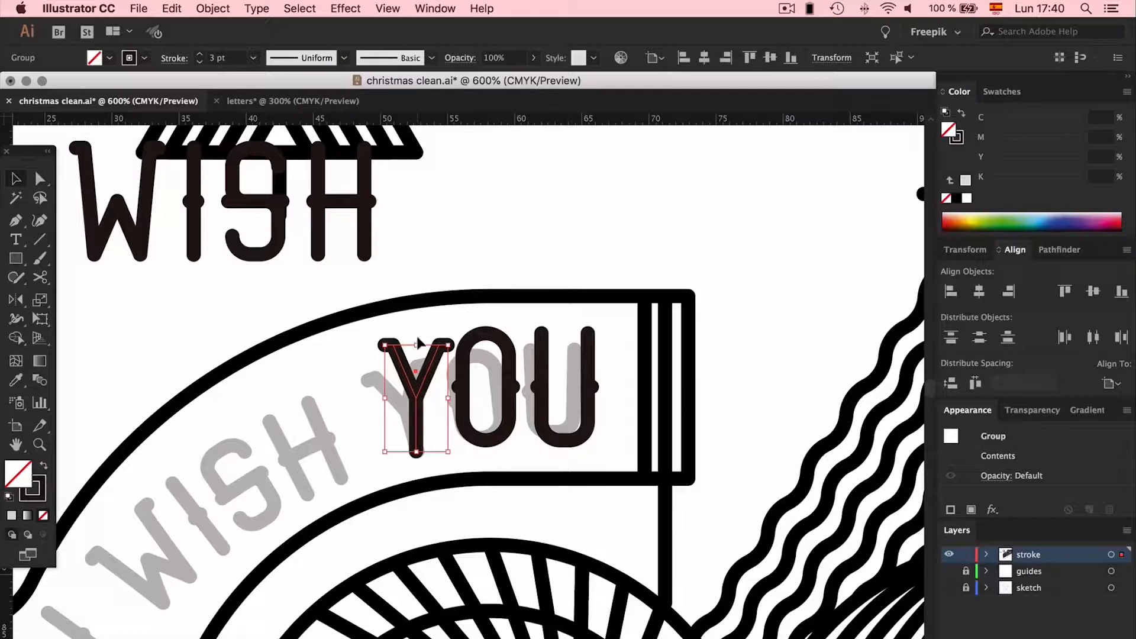
left_click_drag(417, 338, 373, 327)
left_click(485, 327)
left_click_drag(485, 322, 478, 318)
left_click(417, 261)
Place the H over its faded guide, rotate it to follow the ribbon, and nudge the letters of "YOU" up for even spacing
left_click_drag(346, 256, 372, 409)
left_click_drag(354, 319, 320, 325)
left_click_drag(367, 377, 347, 383)
key("Right")
left_click_drag(379, 327, 464, 285)
key("Up")
left_click(437, 351)
key("Up")
left_click(278, 440)
key("Delete")
key("super+z")
Place the S beside the H on the ribbon, rotate it to follow the curve, and nudge it right
left_click_drag(288, 206, 250, 469)
left_click_drag(290, 494, 330, 453)
key("Right")
key("Right")
key("Right")
Place the I of "WISH" beside the S on the ribbon and rotate it to follow the curve
scroll(312, 367, "left", 1)
scroll(314, 372, "left", 3)
scroll(322, 173, "up", 2)
left_click_drag(313, 238, 314, 546)
left_click_drag(318, 564, 332, 519)
left_click_drag(267, 458, 268, 456)
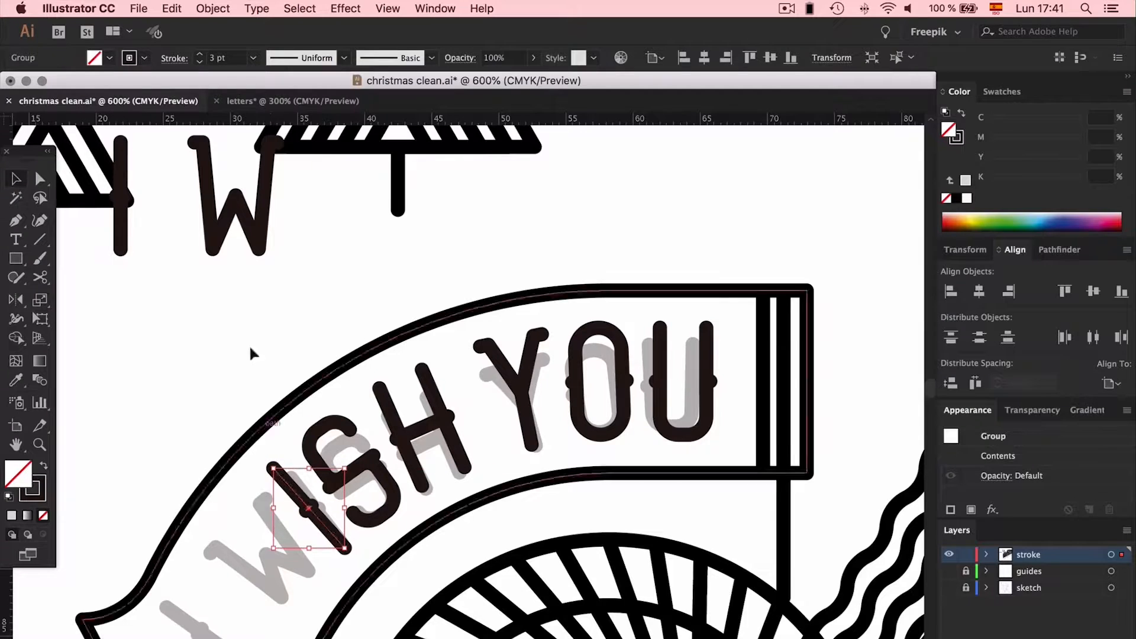
Place the W on the ribbon, rotate it to follow the curve, and adjust its spacing to the neighbouring letters
left_click_drag(261, 231, 265, 614)
scroll(270, 592, "down", 3)
left_click_drag(291, 528, 322, 481)
left_click_drag(299, 476, 320, 451)
left_click(354, 507)
left_click(318, 461)
left_click_drag(329, 509, 349, 493)
Place the remaining I at the start of the ribbon and delete the faded warped guide
scroll(296, 367, "left", 3)
mouse_move(291, 133)
left_mouse_down()
mouse_move(302, 132)
mouse_move(419, 542)
left_mouse_up()
left_click(368, 465)
key("Delete")
Delete the spare straight "I WISH YOU" lettering outside the artboard
key("super+minus")
key("super+minus")
key("super+minus")
scroll(369, 466, "left", 2)
scroll(319, 355, "down", 4)
key("super+minus")
key("super+minus")
left_click_drag(294, 180, 421, 234)
key("Delete")
Copy the "MERRY CHRISTMAS" lettering from the letters document into christmas clean.ai and place it below the diagonal banner
left_click(293, 101)
left_click(406, 412)
left_click(108, 101)
key("super+v")
left_click_drag(455, 406, 567, 572)
Shear a copy of the "MERRY CHRISTMAS" lettering to the banner's slope and nudge it down into the diagonal banner
left_click(582, 494)
key("e")
left_click_drag(676, 494, 665, 399)
key("v")
left_click(669, 462)
scroll(418, 461, "right", 3)
left_click(415, 454)
key("Down")
key("Down")
key("Down")
key("Down")
Nudge the sheared "MERRY CHRISTMAS" slightly further down and delete the single vertical line on the banner
left_click(498, 399)
left_click(486, 414)
key("Down")
key("Down")
left_click(497, 402)
key("Delete")
Delete the spare straight "MERRY CHRISTMAS" lettering below the diagonal banner
left_click(405, 570)
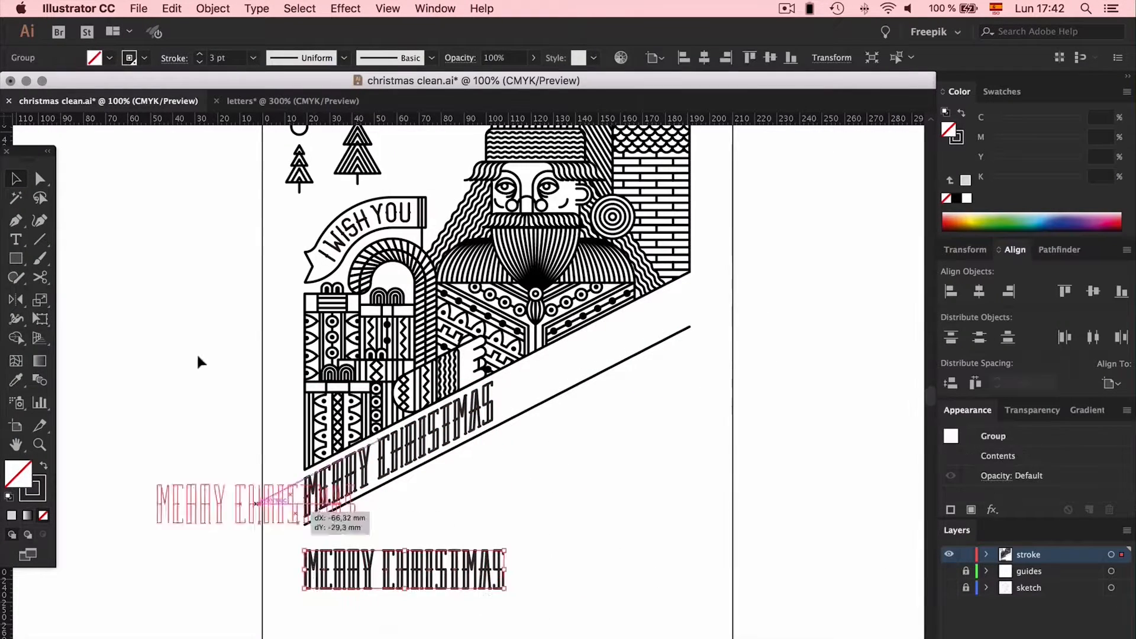
key("Delete")
scroll(198, 468, "up", 3)
scroll(197, 468, "right", 2)
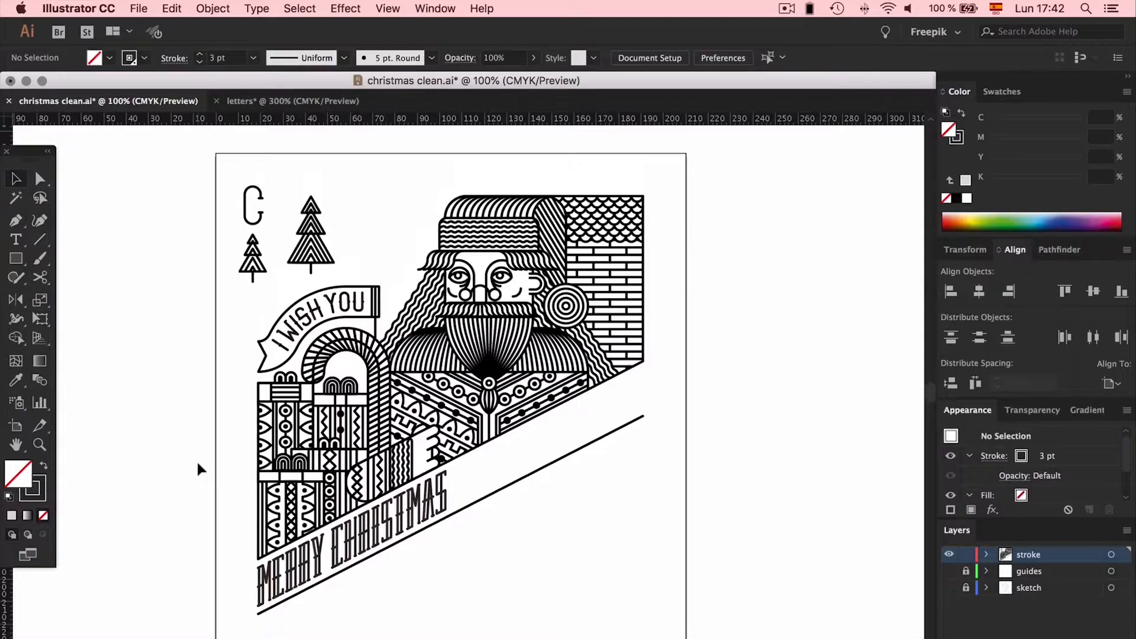
key("super+minus")
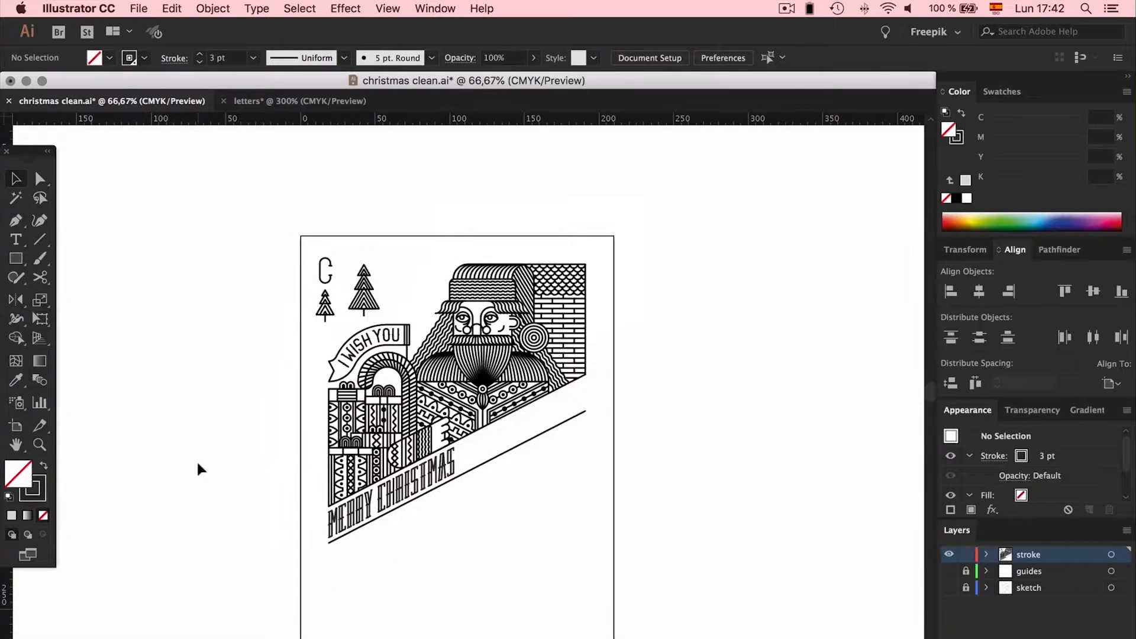
scroll(197, 466, "down", 3)
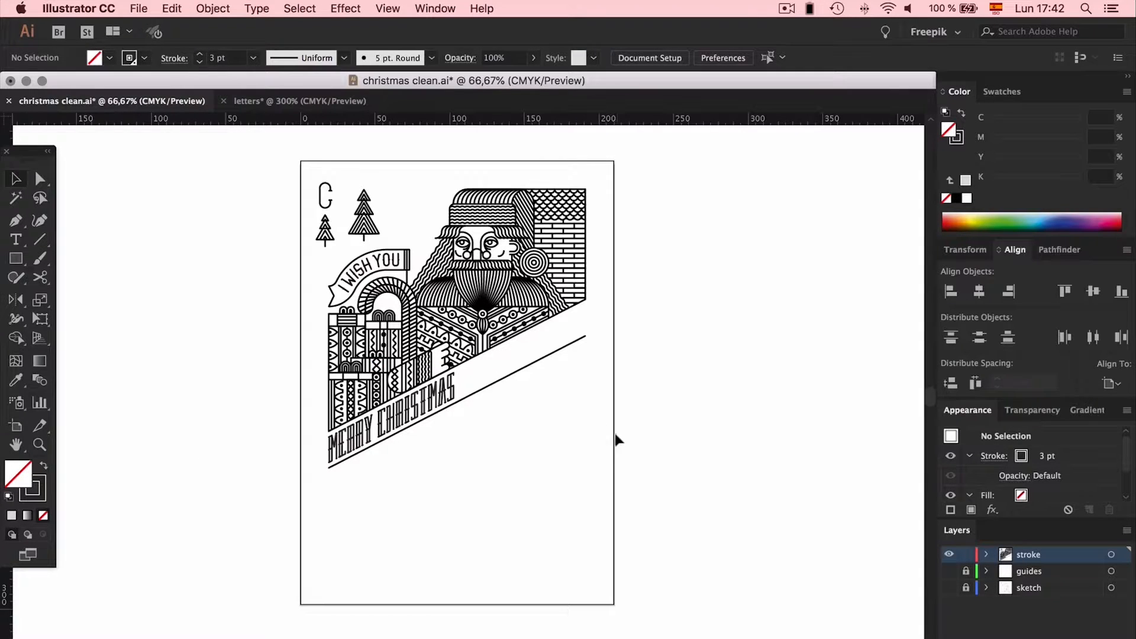
Copy all the card artwork, lock the stroke layer and paste the copy into a new Layer 4
left_click_drag(590, 474, 282, 167)
key("super+c")
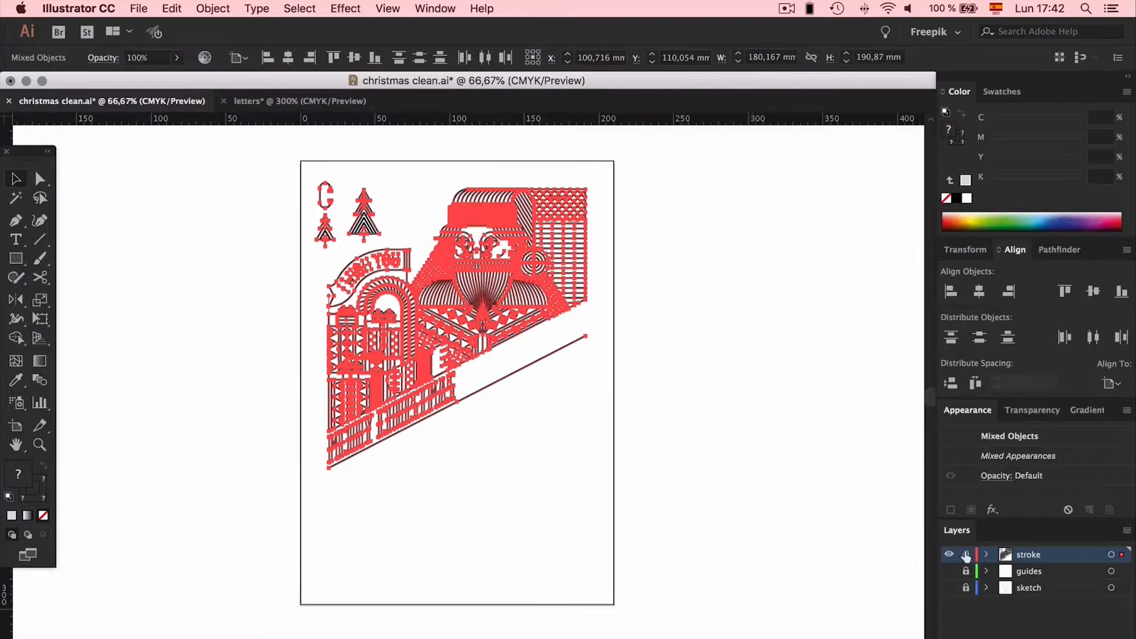
left_click(966, 555)
key("super+l")
key("super+shift+v")
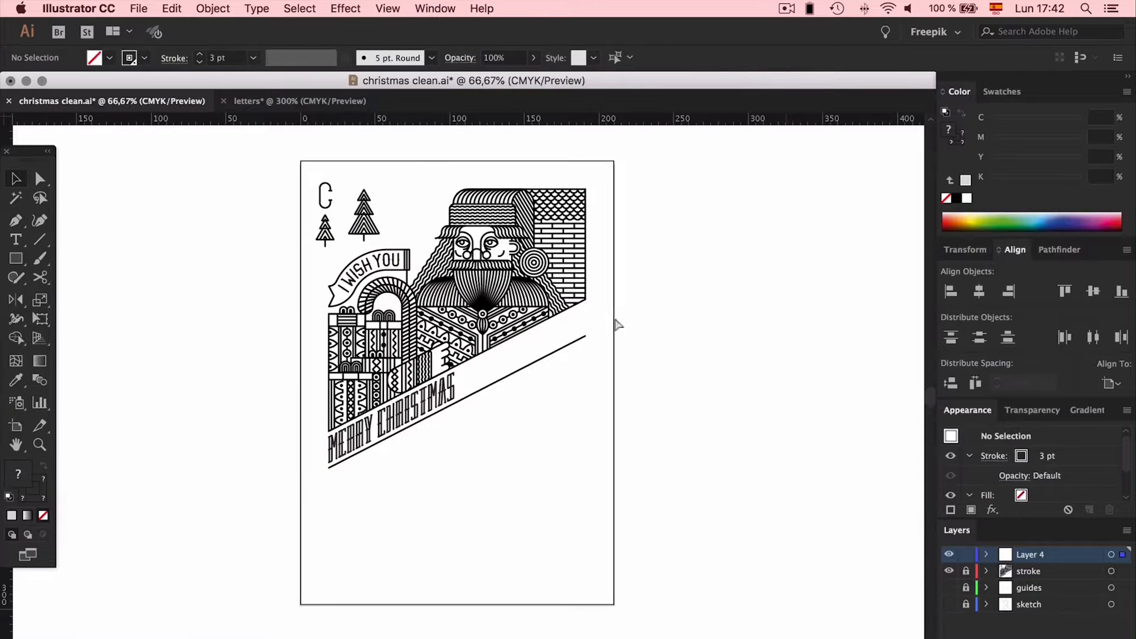
Move the copied artwork down, turn it upside down and bring it up to the original's diagonal banner
left_click_drag(539, 195, 532, 448)
left_click_drag(450, 430, 451, 597)
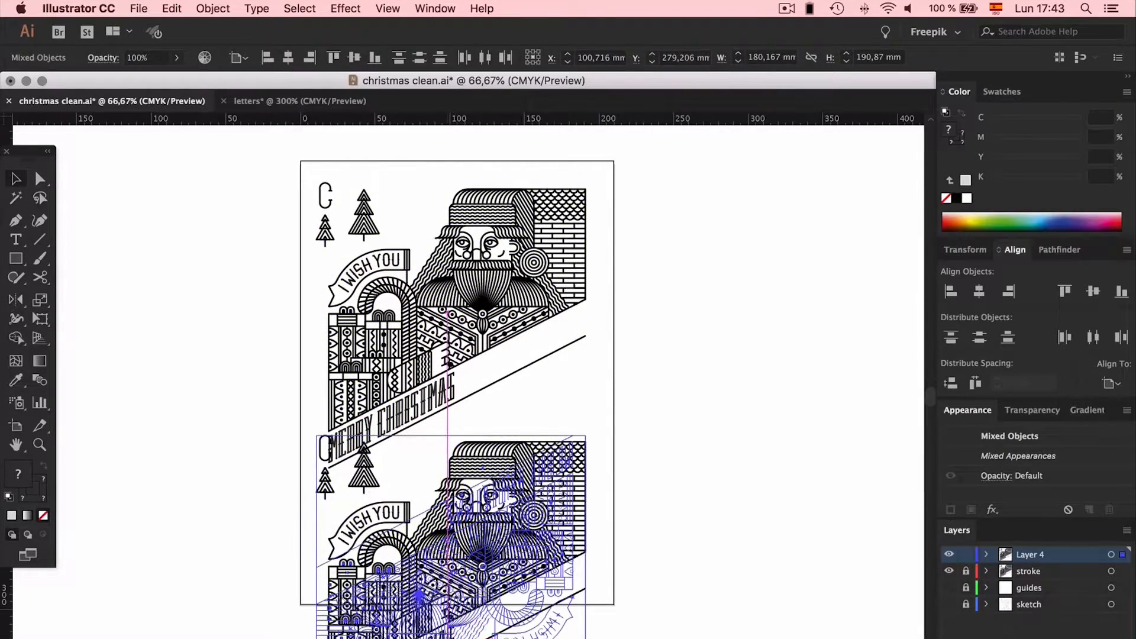
left_click_drag(507, 470, 513, 380)
Snap the upside-down copy's brick wall corner to the left end of the original's lower banner line
key("super+plus")
key("super+plus")
key("super+plus")
key("super+plus")
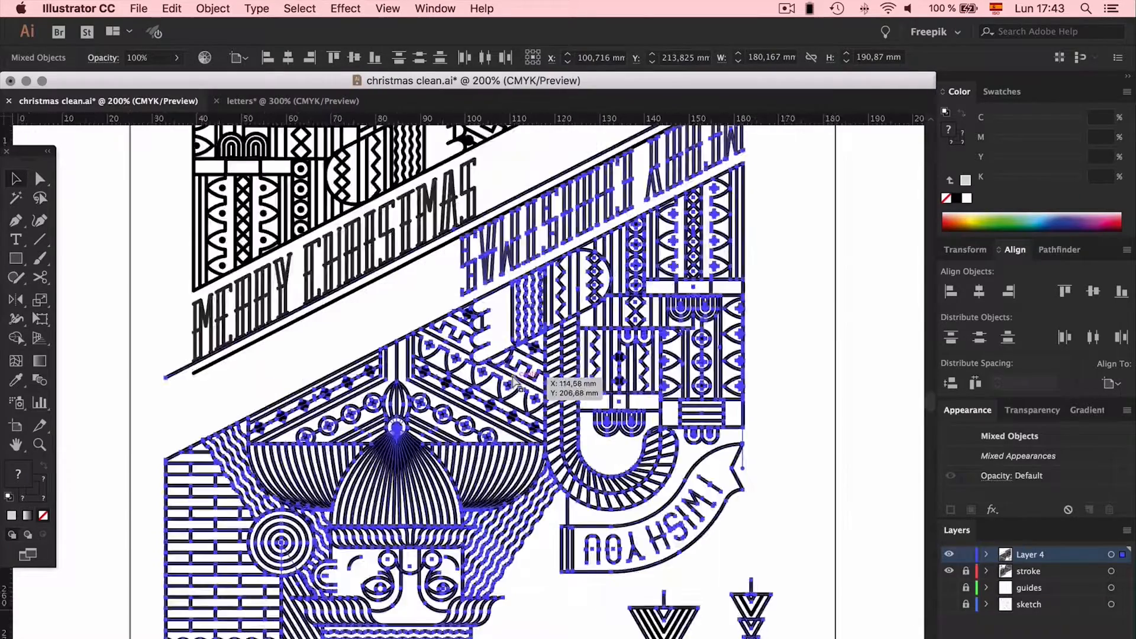
scroll(514, 380, "left", 7)
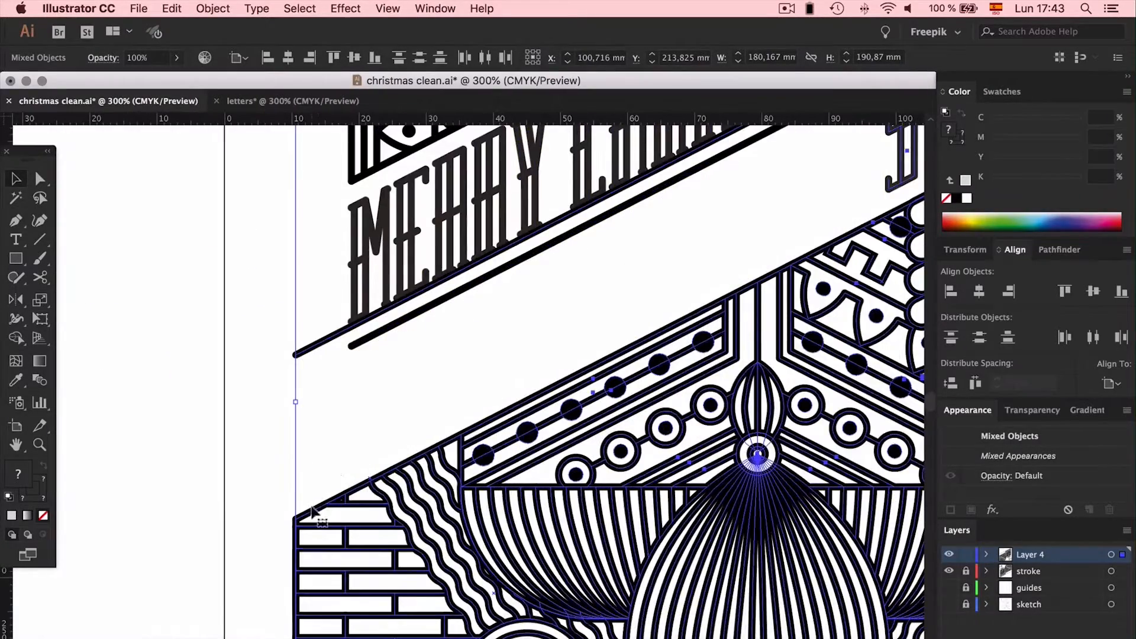
left_click_drag(313, 510, 368, 337)
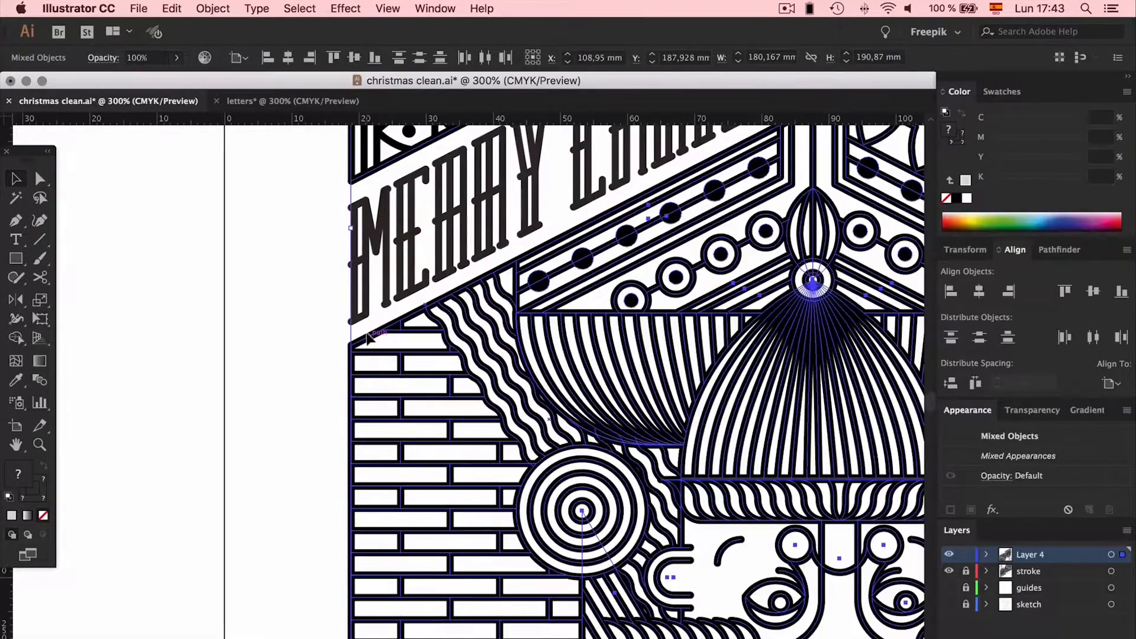
Delete the copy's duplicate diagonal line along the upper edge of the banner
scroll(367, 338, "down", 15)
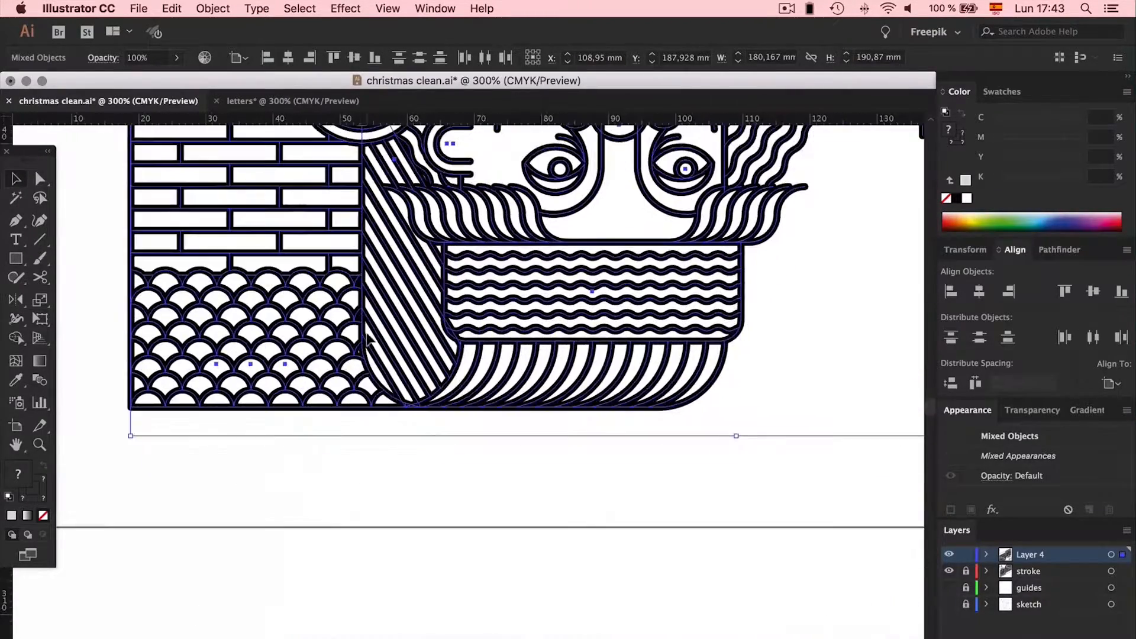
scroll(366, 338, "right", 15)
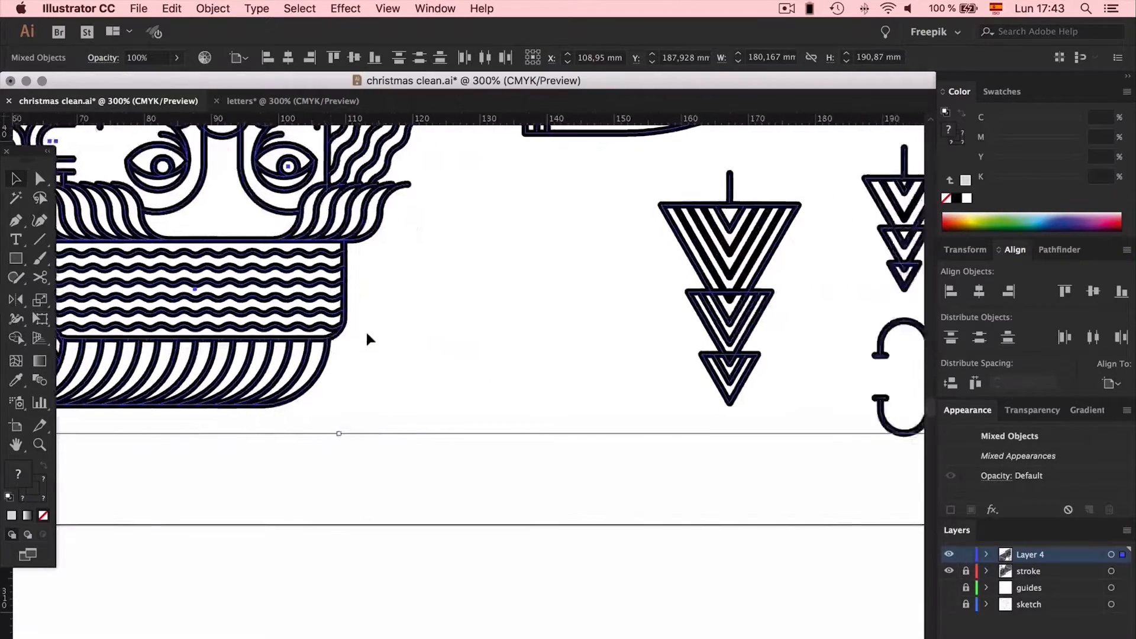
scroll(367, 339, "up", 15)
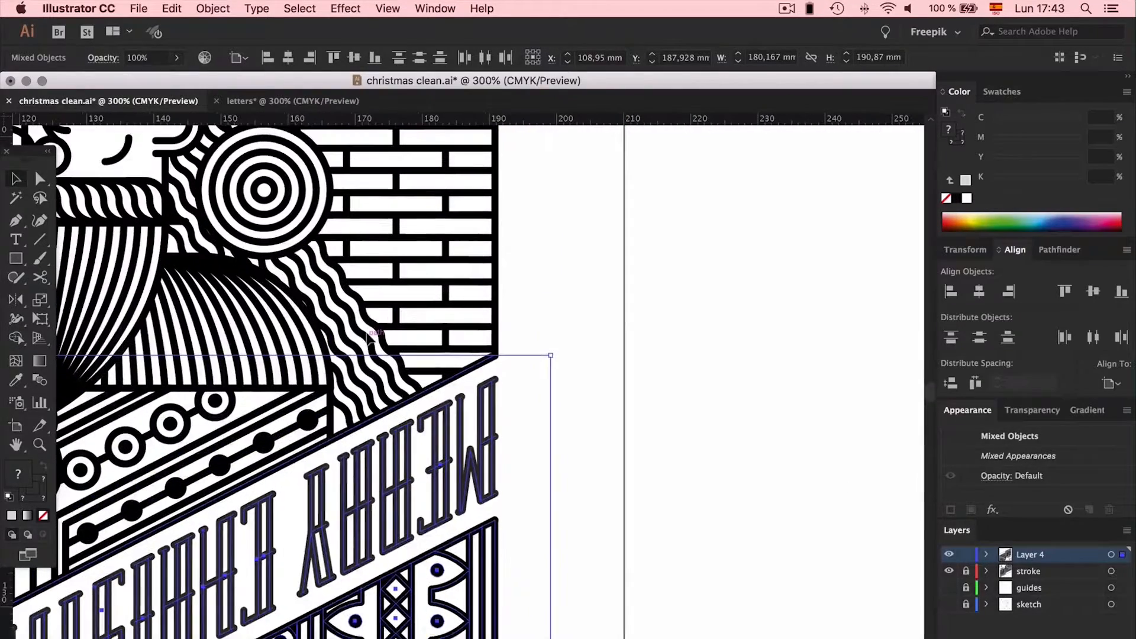
left_click(563, 322)
left_click(479, 364)
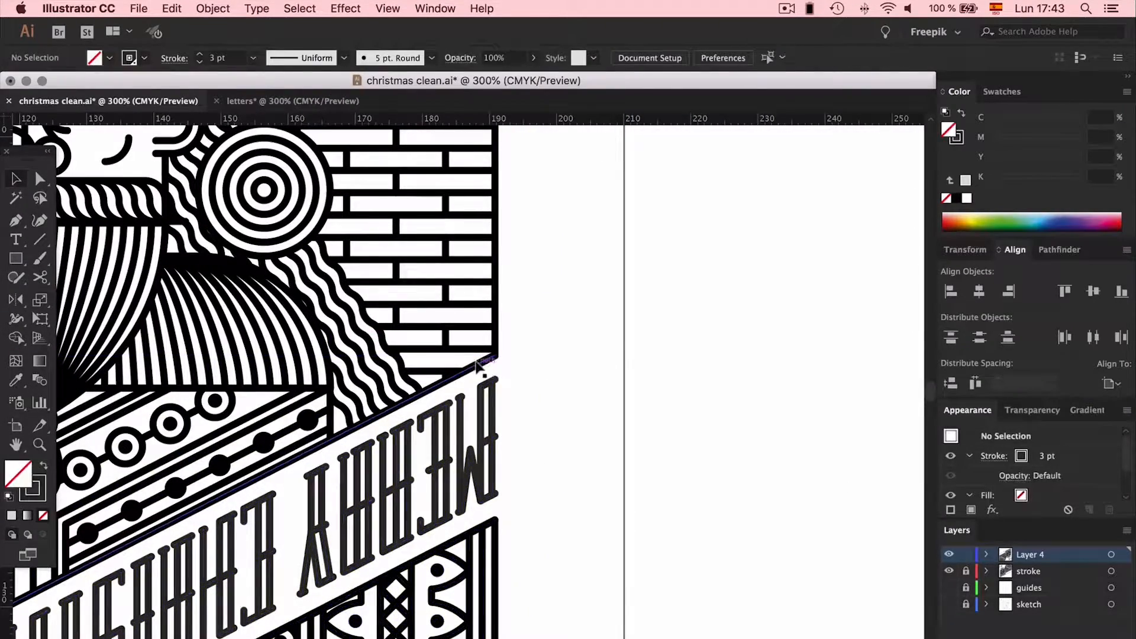
double_click(475, 367)
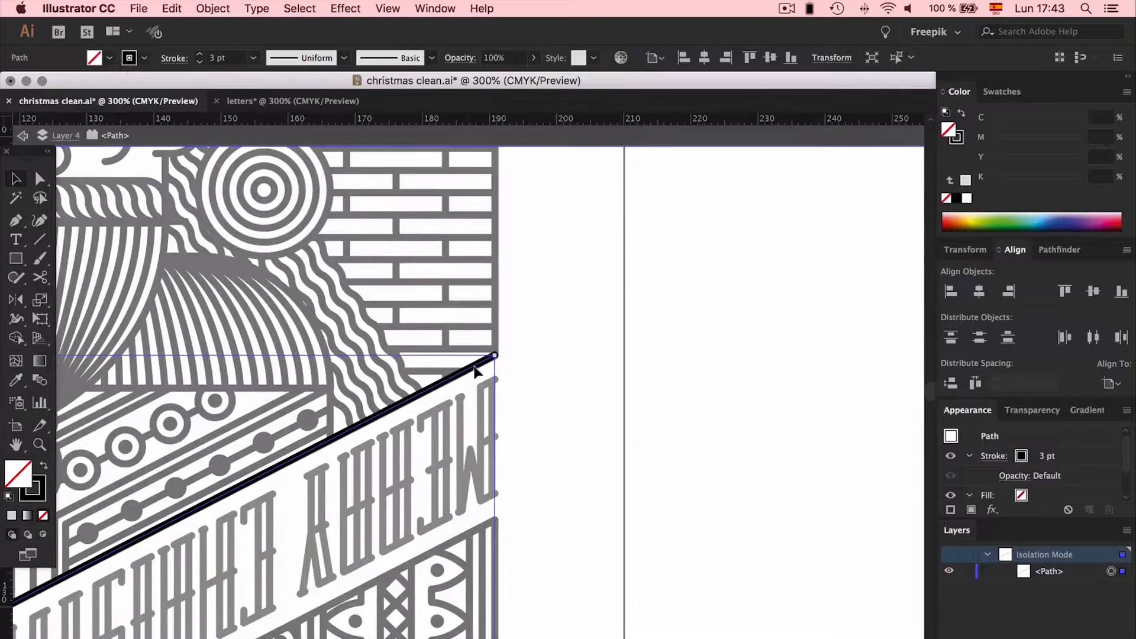
key("a")
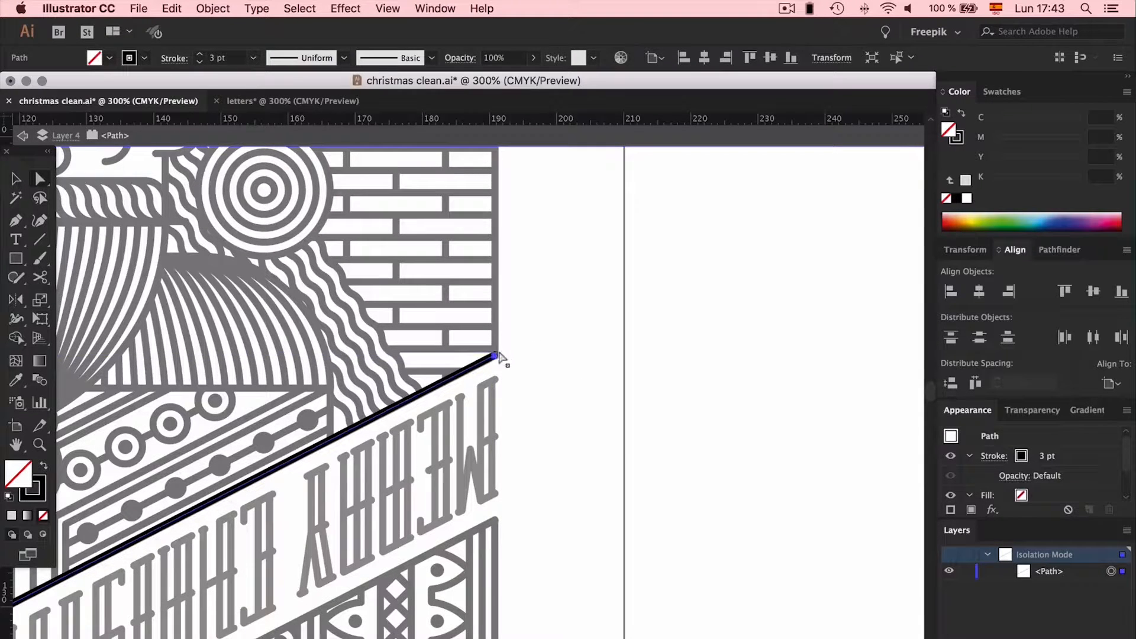
left_click(498, 354)
key("super+minus")
key("super+minus")
key("super+minus")
key("Delete")
key("Delete")
key("Escape")
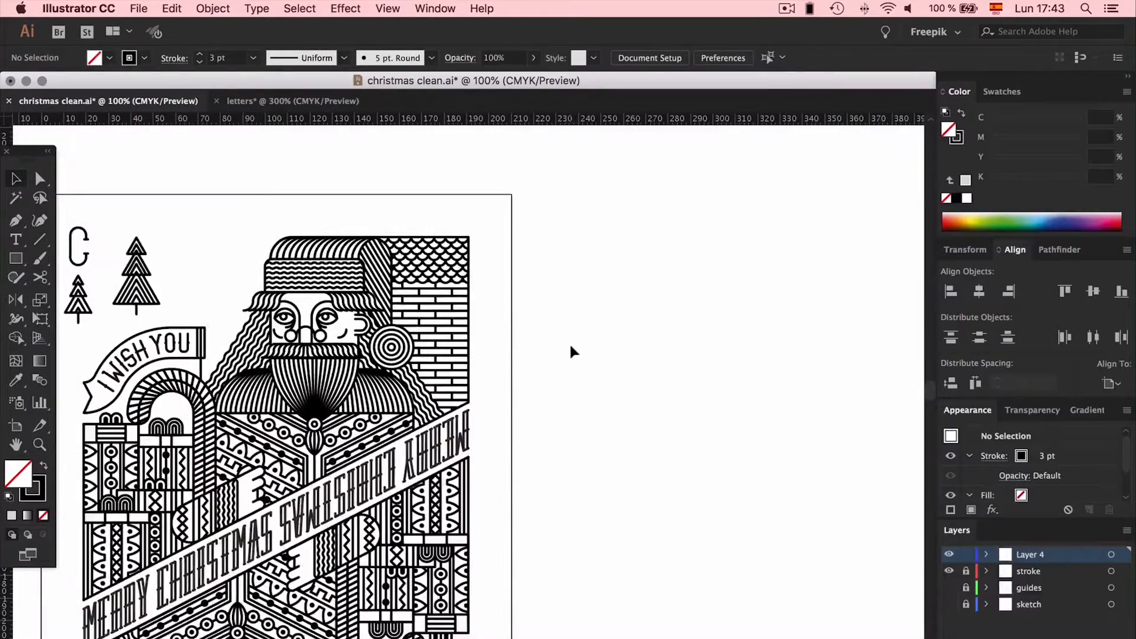
Examine the whole double-ended card for the fit between the original and upside-down halves
scroll(569, 342, "down", 5)
scroll(570, 342, "left", 4)
key("super+minus")
key("super+minus")
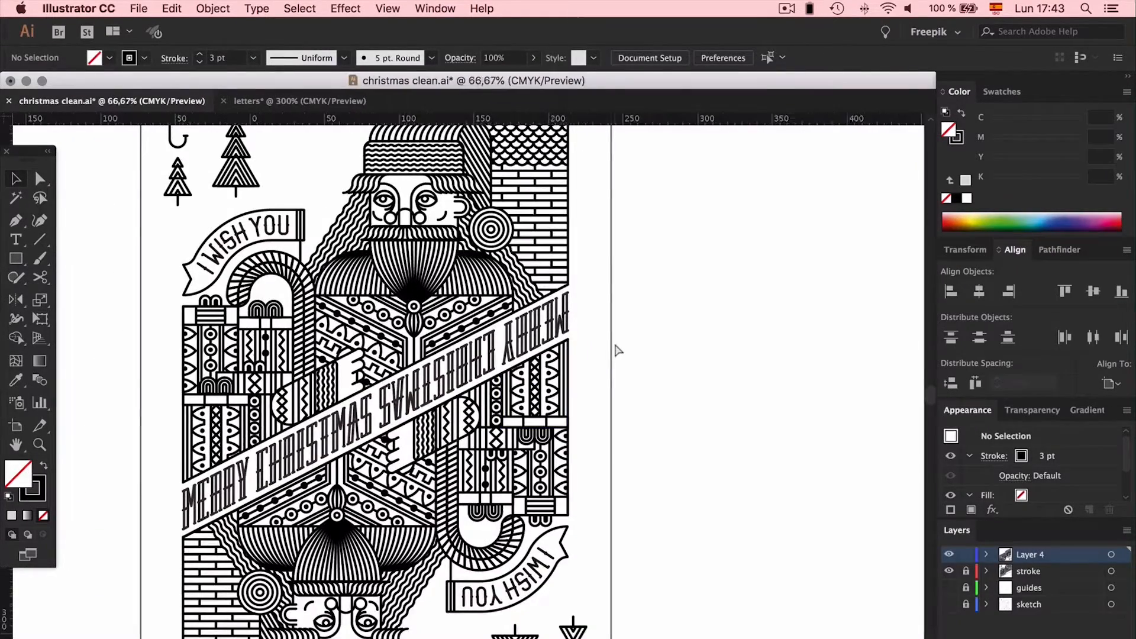
scroll(616, 351, "left", 3)
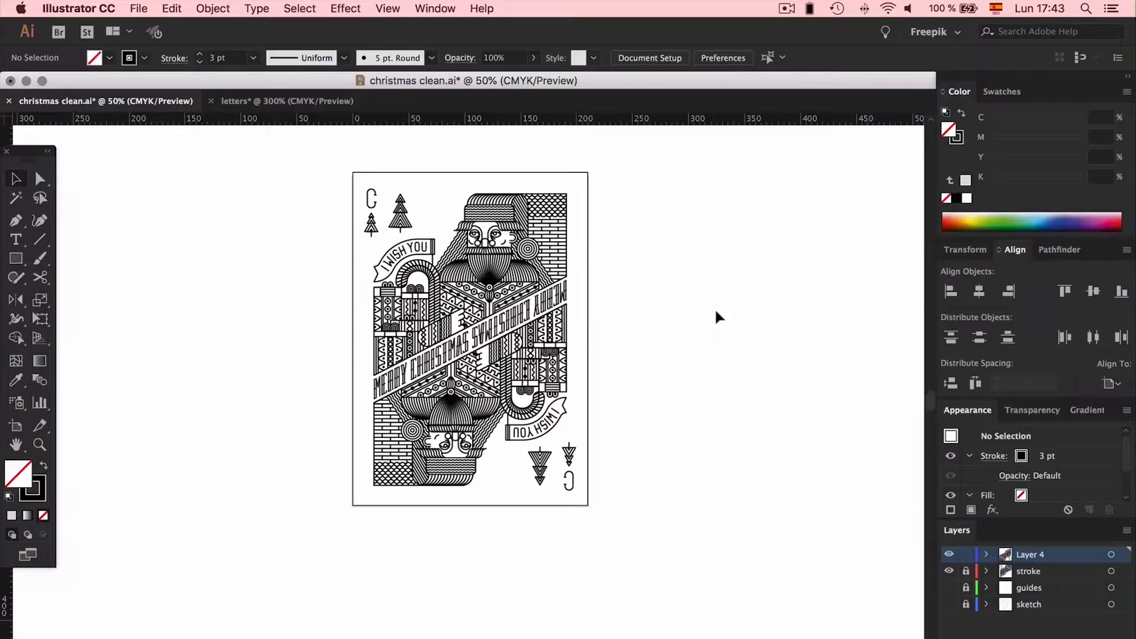
key("super+plus")
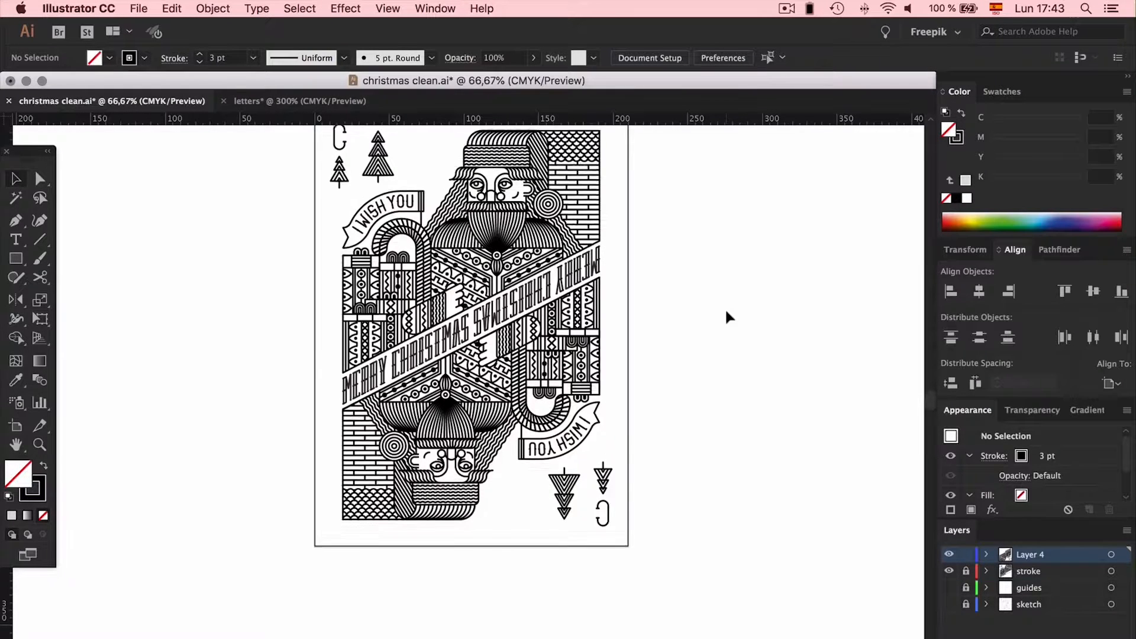
scroll(727, 312, "up", 2)
scroll(634, 172, "up", 2)
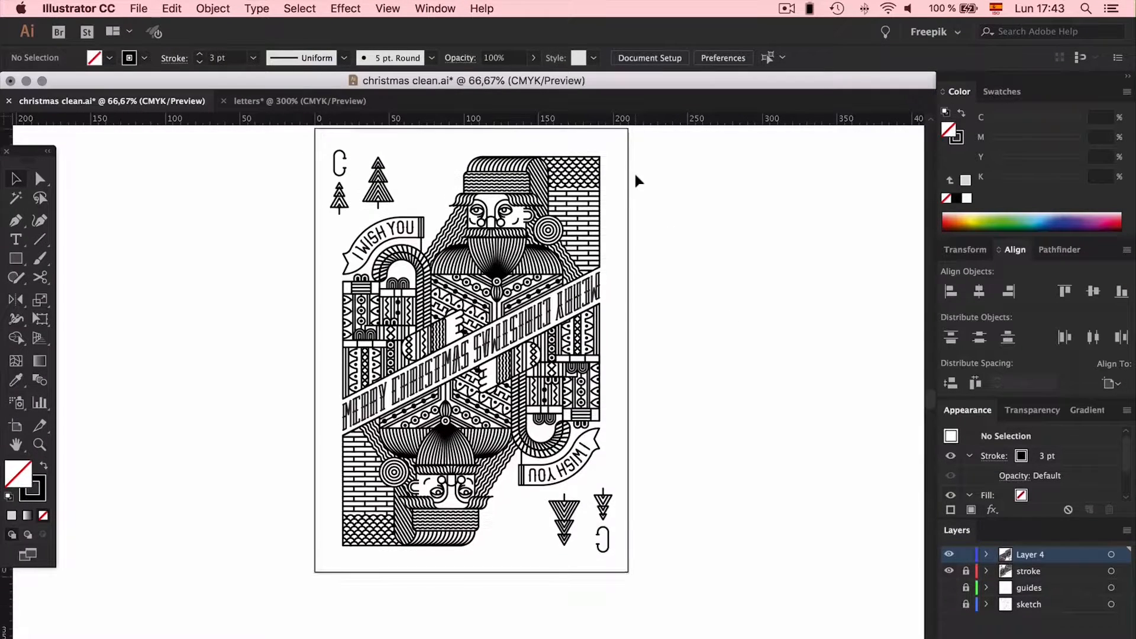
left_click_drag(624, 177, 294, 614)
left_click(724, 292)
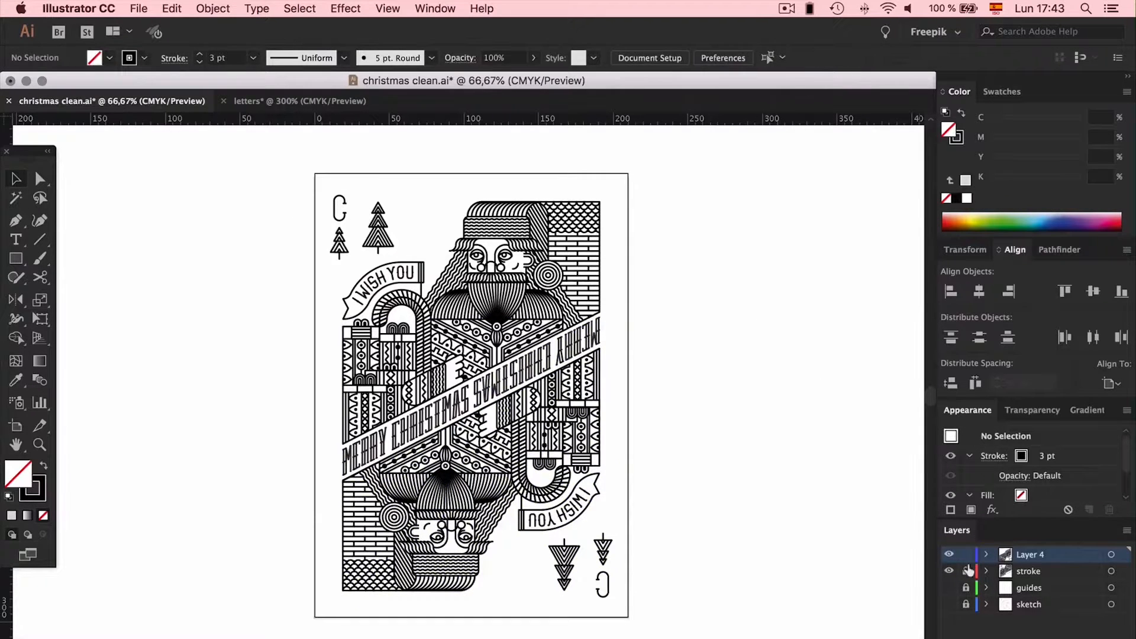
Group the upside-down artwork with its "I WISH YOU" lettering, trees and letter C on Layer 4
left_click(559, 392)
key("super+x")
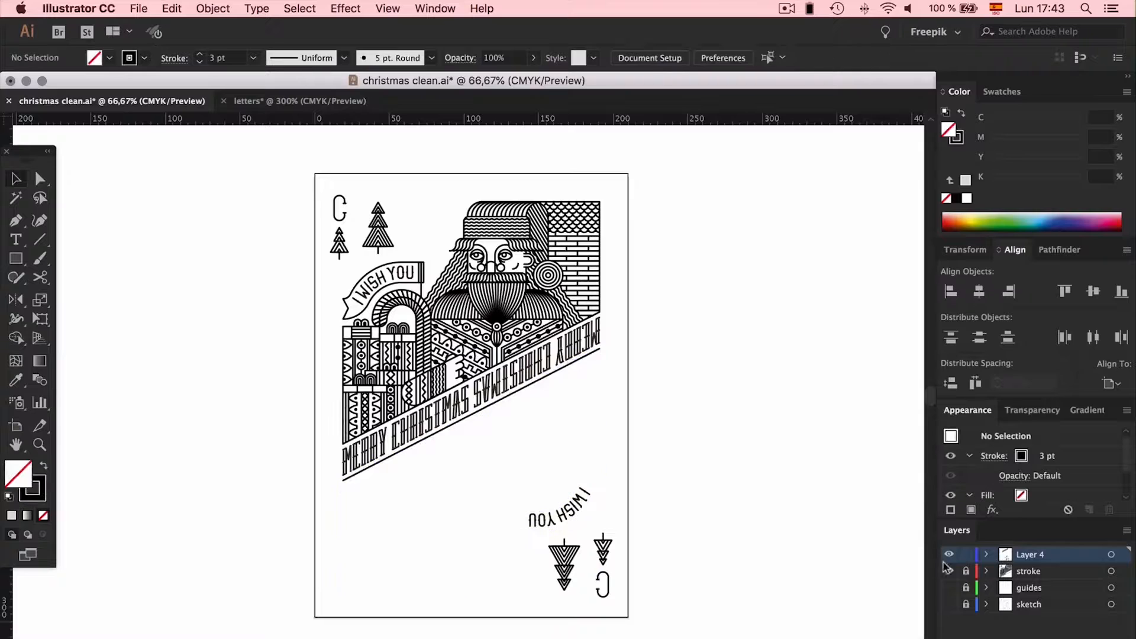
key("super+f")
left_click_drag(651, 611, 514, 456)
key("a")
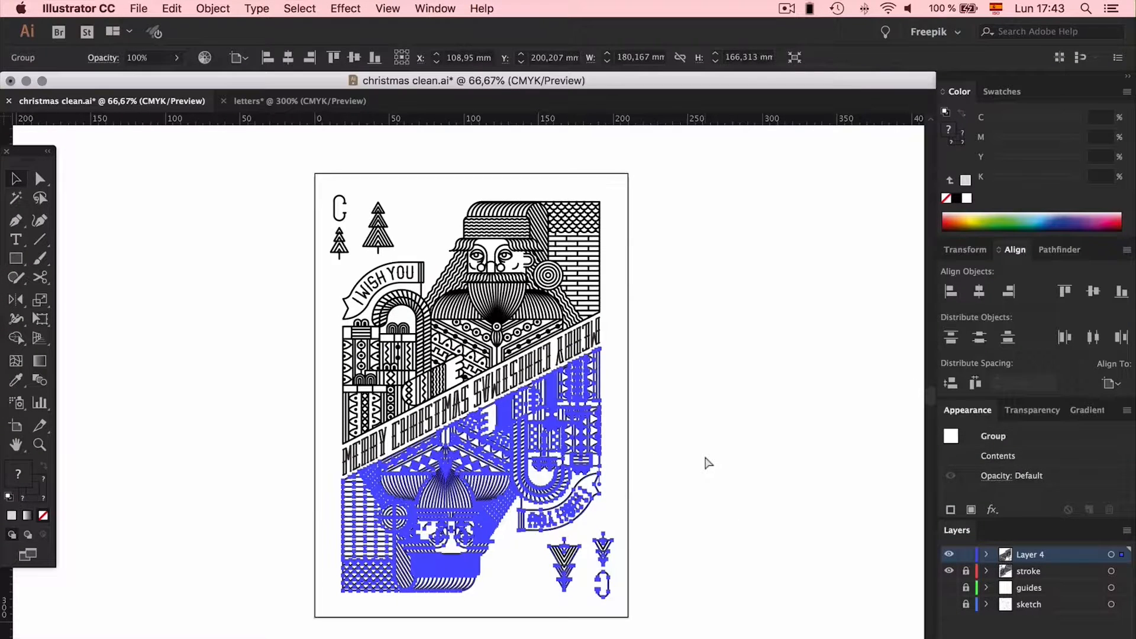
Unlock the stroke layer and move the grouped upside-down artwork into it, keeping its position
key("super+x")
left_click(1028, 571)
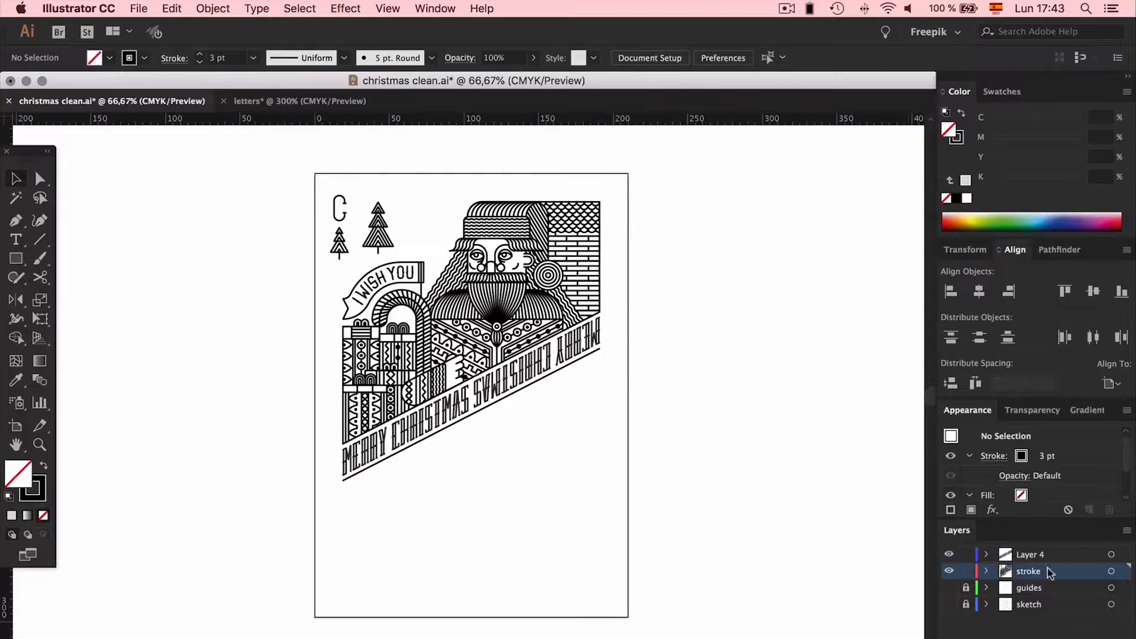
key("super+f")
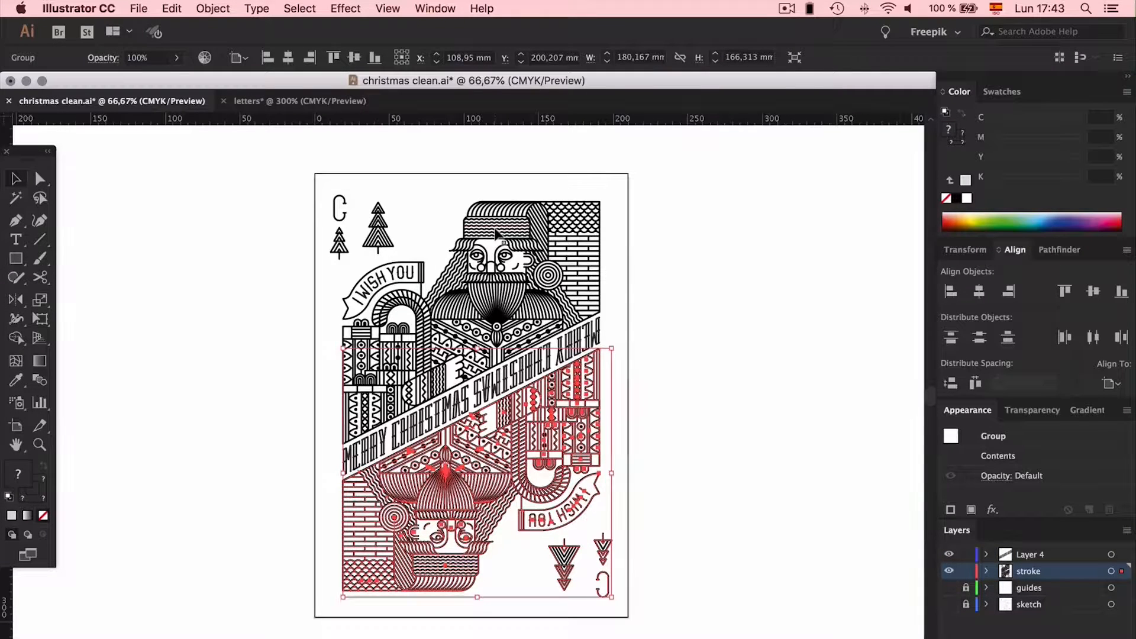
left_click(377, 209)
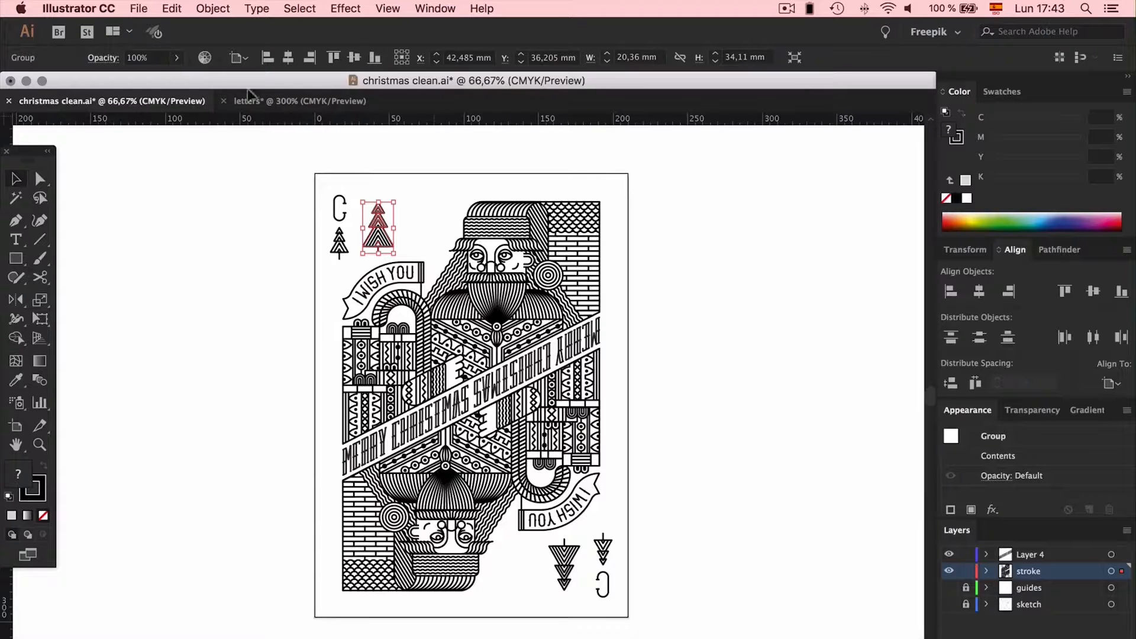
left_click(396, 140)
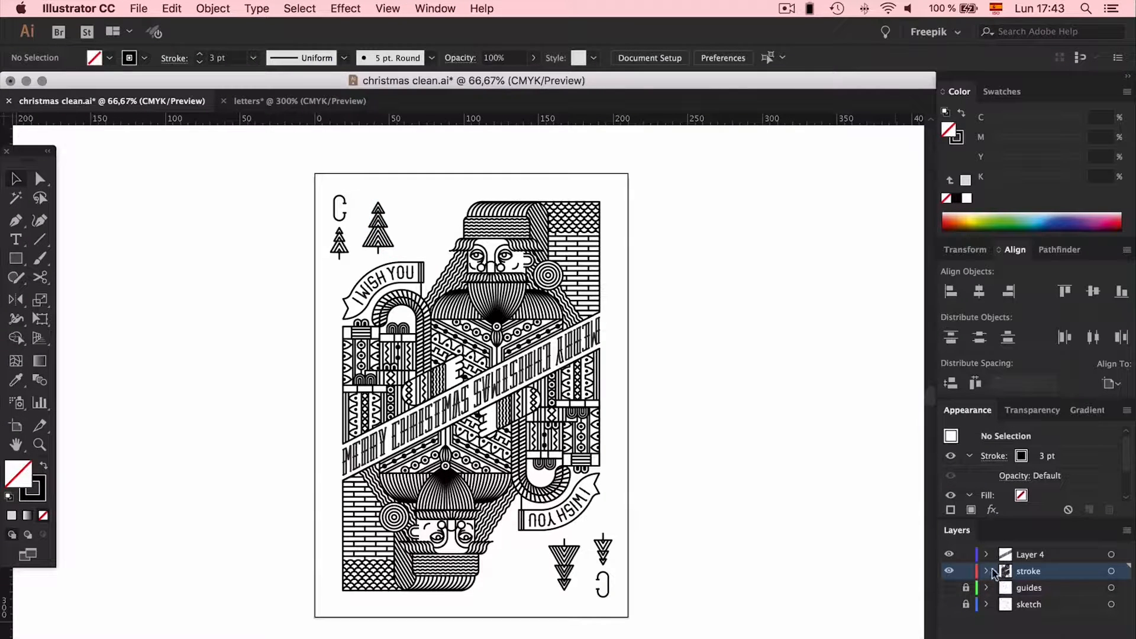
Move the remaining upside-down "MERRY CHRISTMAS" lettering into the stroke layer in place and delete the empty Layer 4
key("super+a")
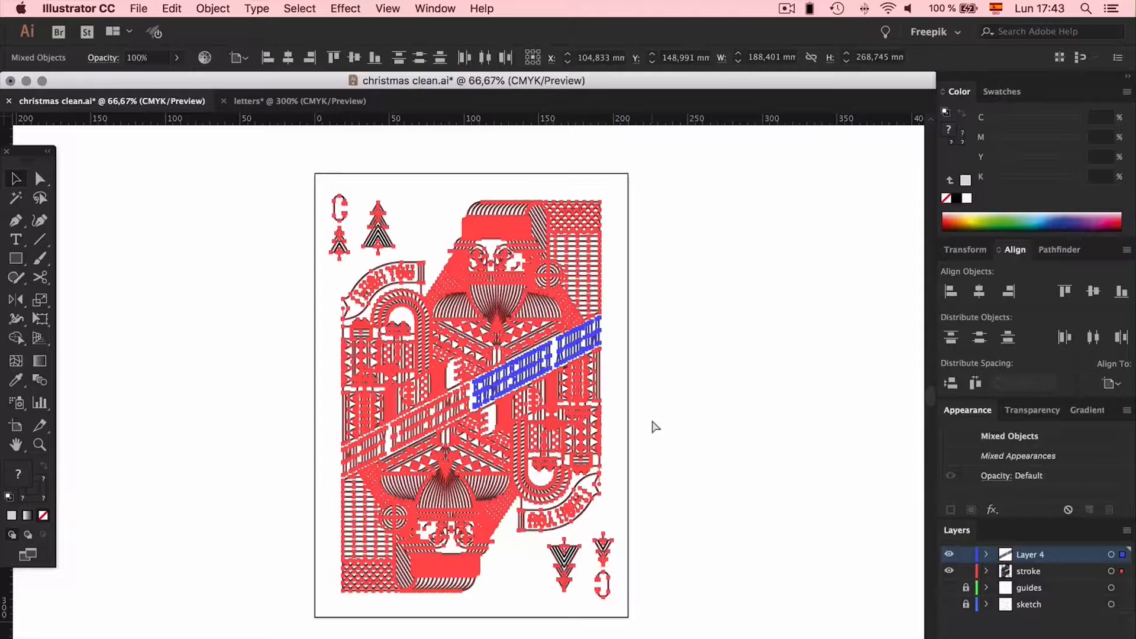
key("super+x")
left_click(1040, 572)
key("super+f")
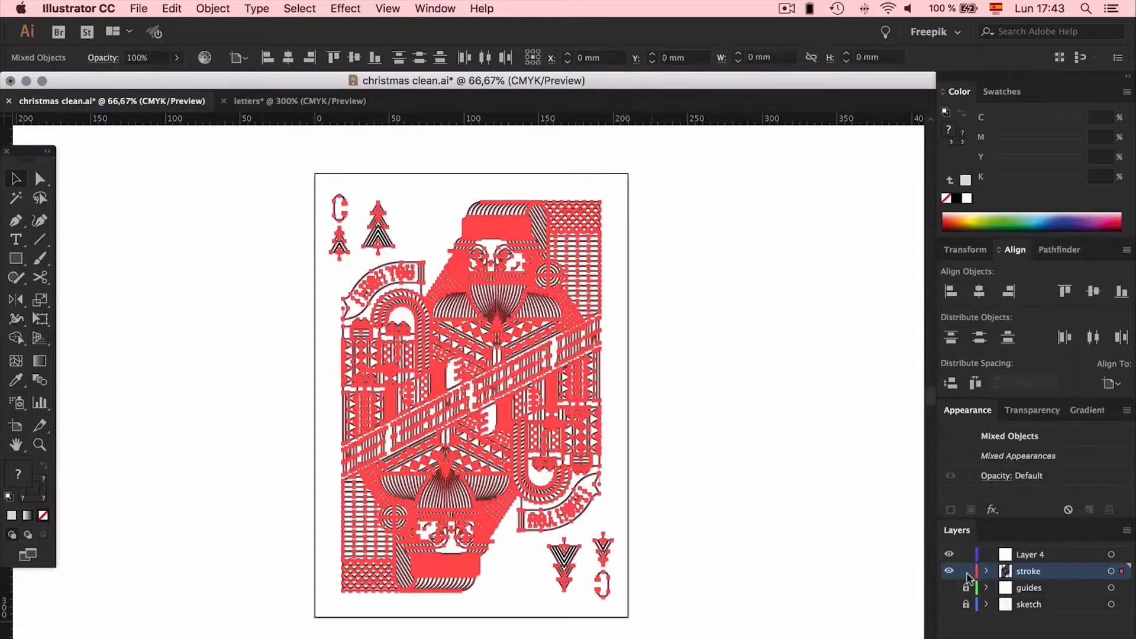
left_click(1028, 558)
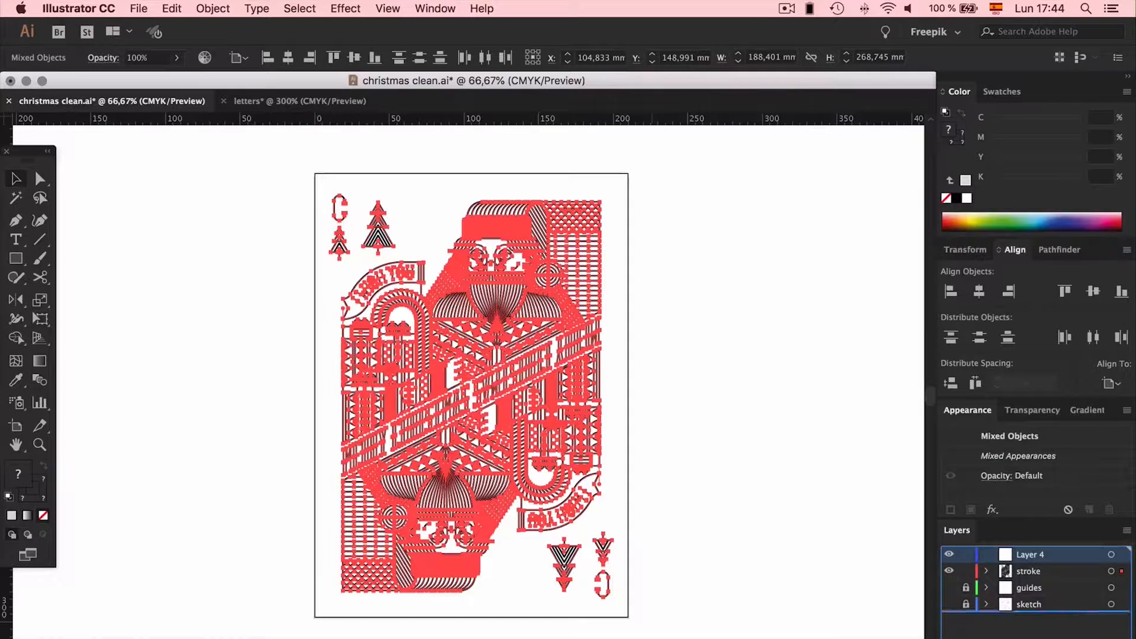
left_click(1110, 638)
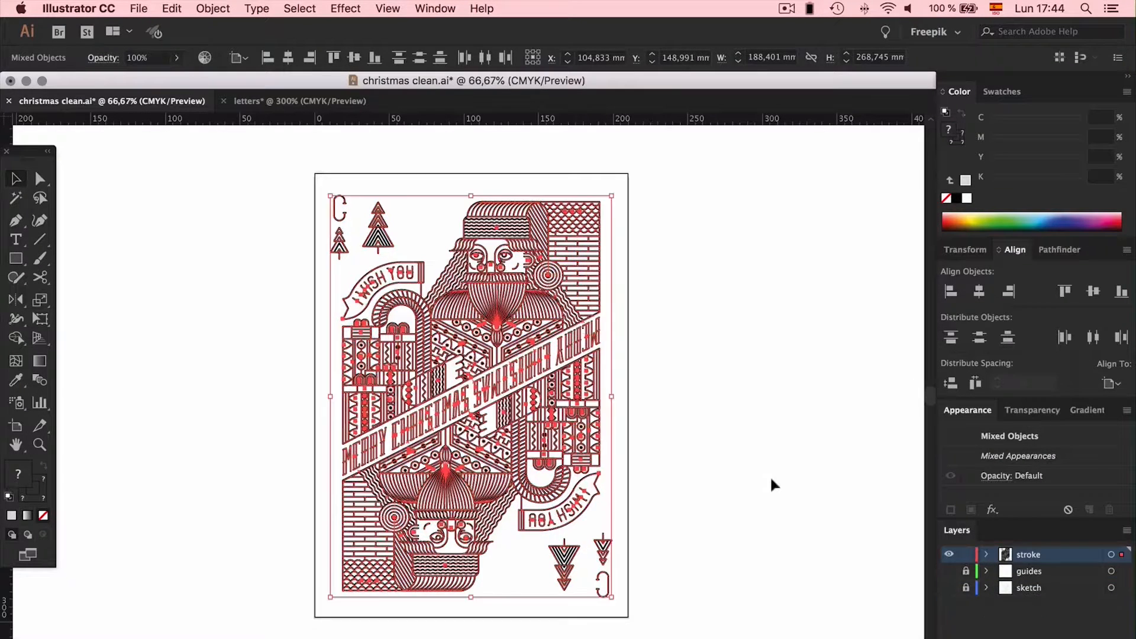
Expand the blend in the large upright Christmas tree beside the letter C into separate paths and leave group isolation
left_click(740, 403)
key("super+=")
key("super+=")
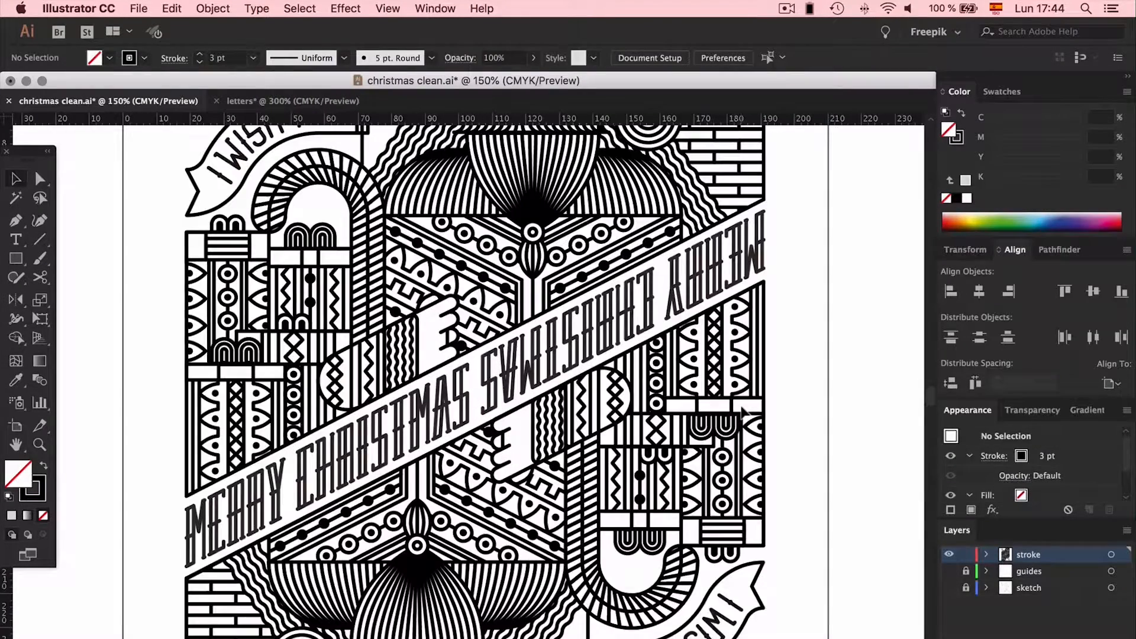
scroll(742, 409, "up", 5)
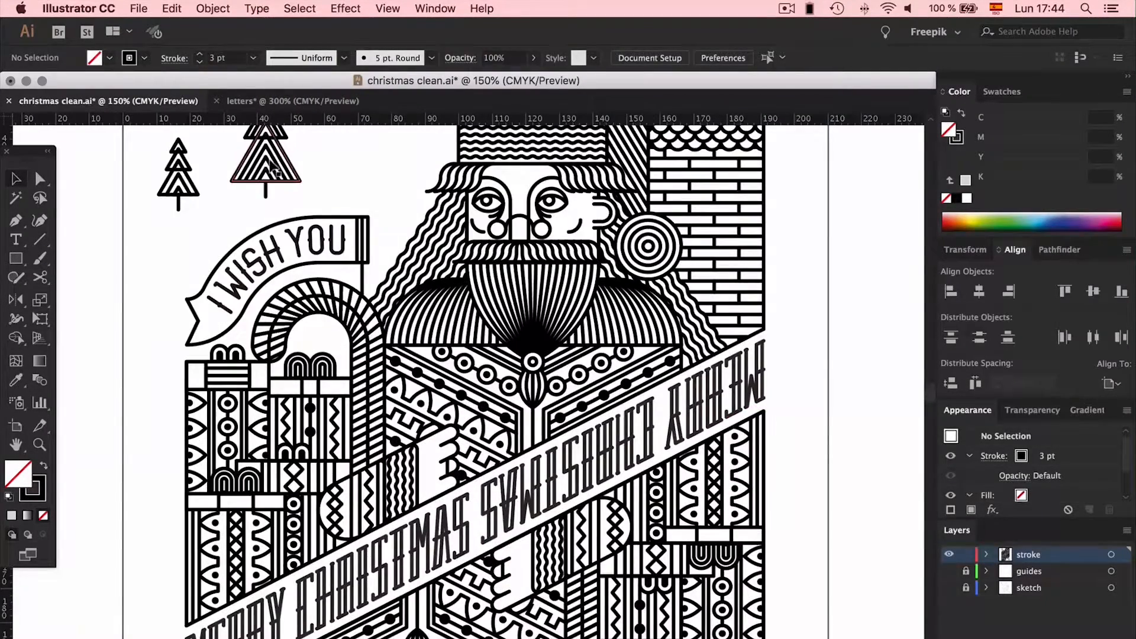
left_click(273, 169)
scroll(272, 169, "up", 4)
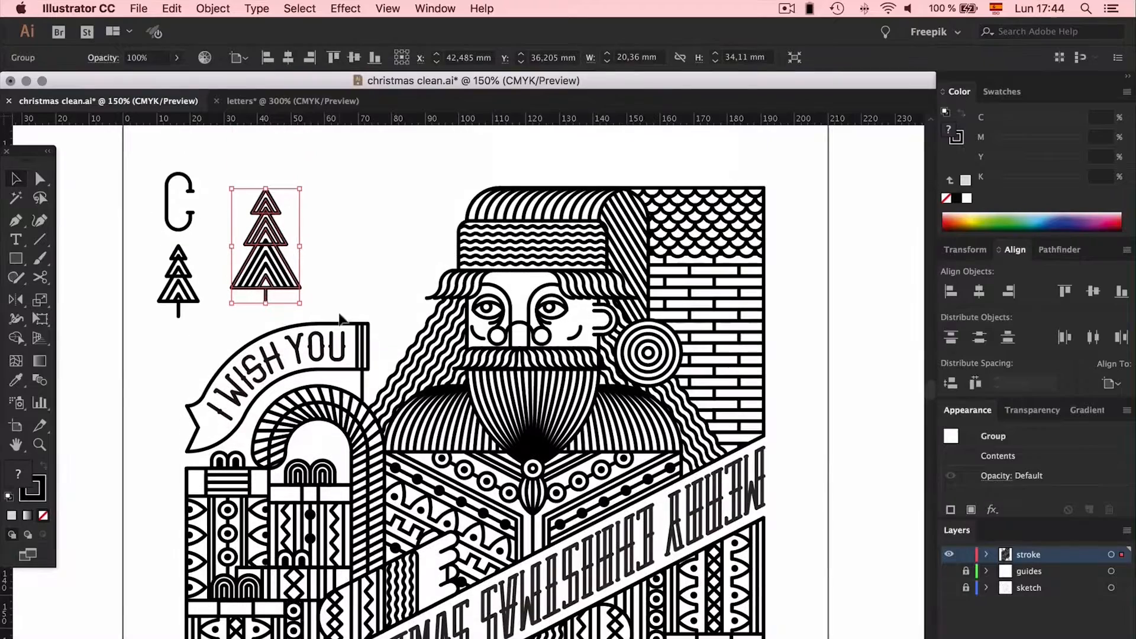
double_click(278, 275)
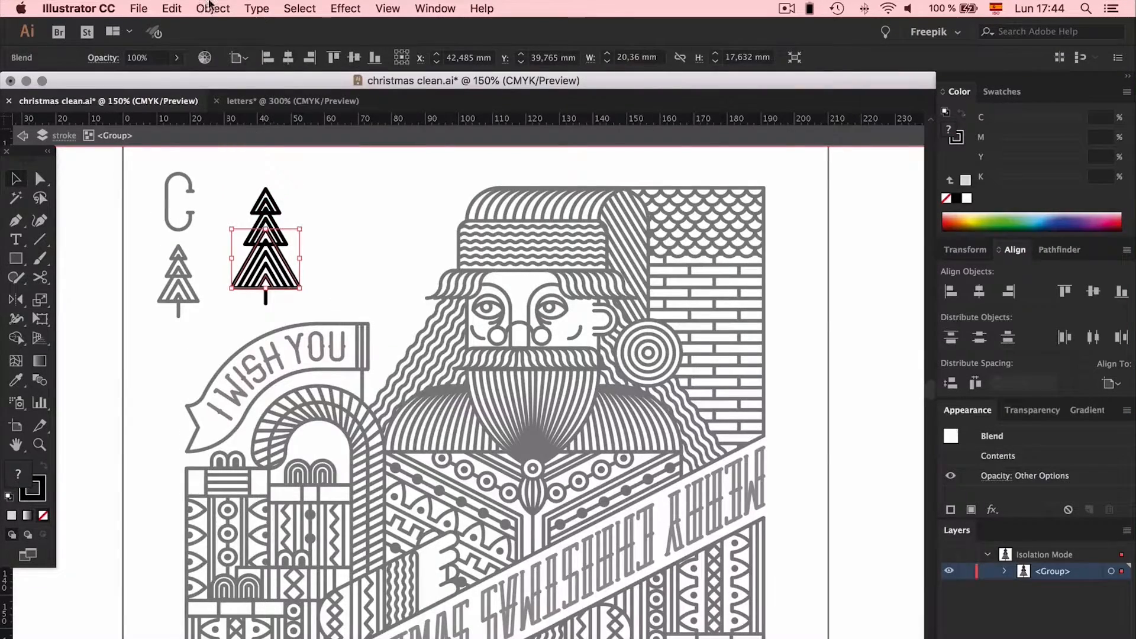
left_click(211, 7)
mouse_move(282, 373)
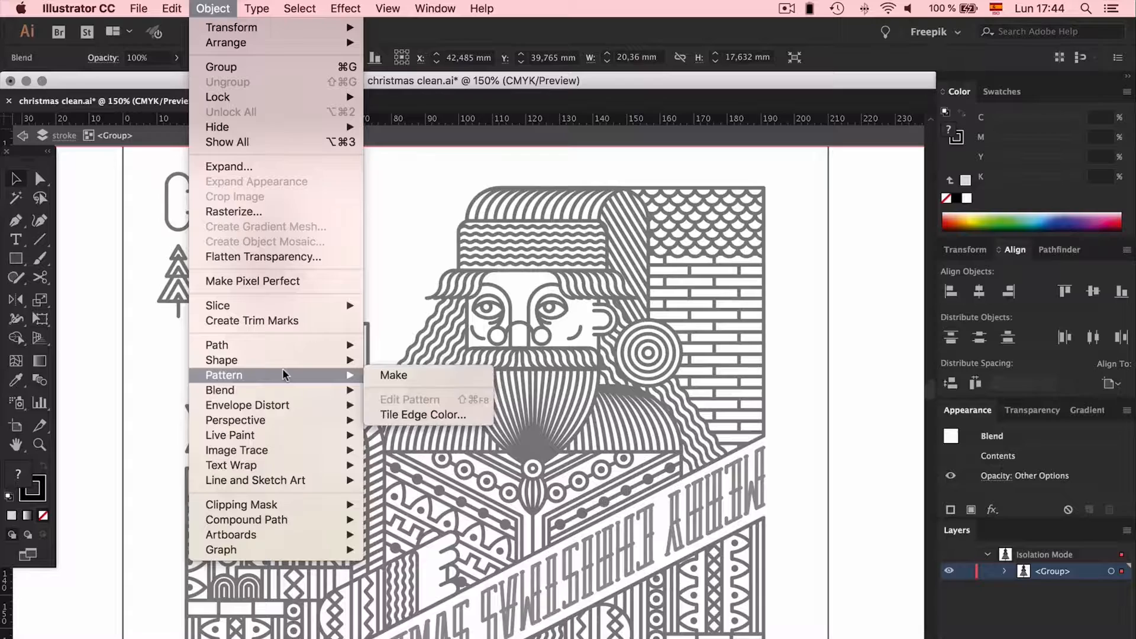
left_click(441, 450)
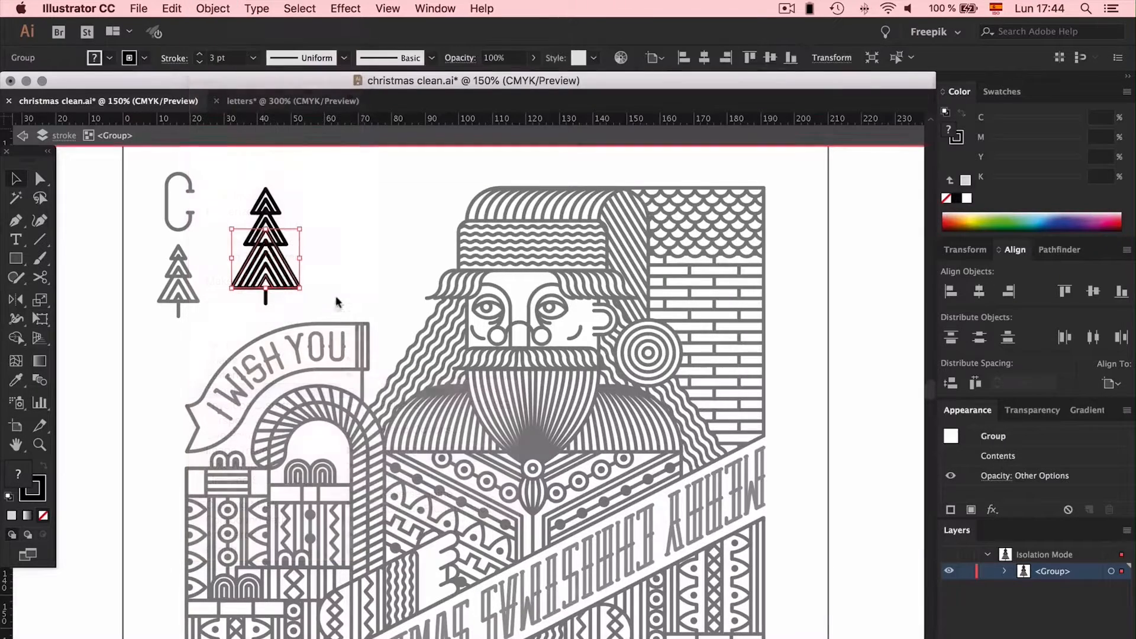
double_click(346, 258)
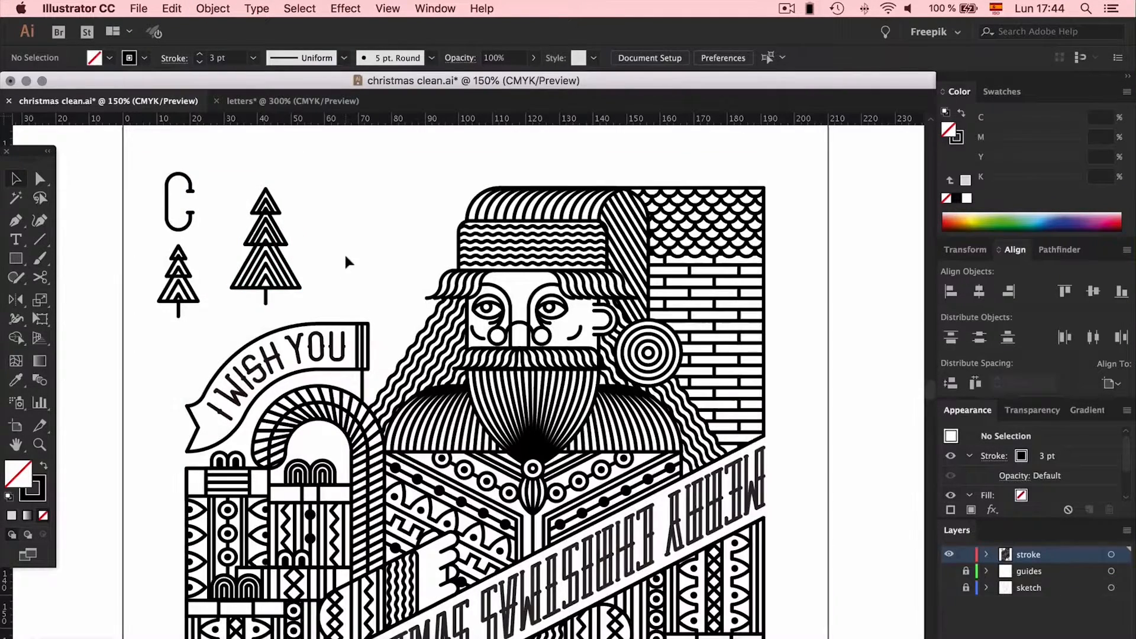
Isolate the large upside-down Christmas tree and expand its blend, with the Object, Fill and Stroke options enabled
left_click(296, 247)
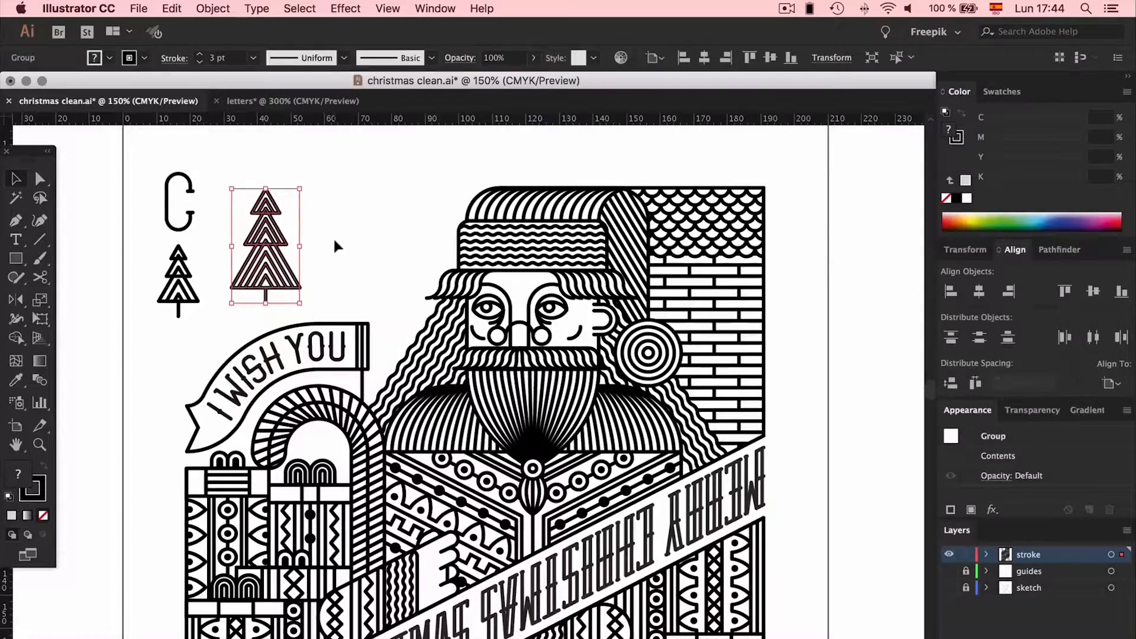
key("super+a")
scroll(335, 246, "down", 5)
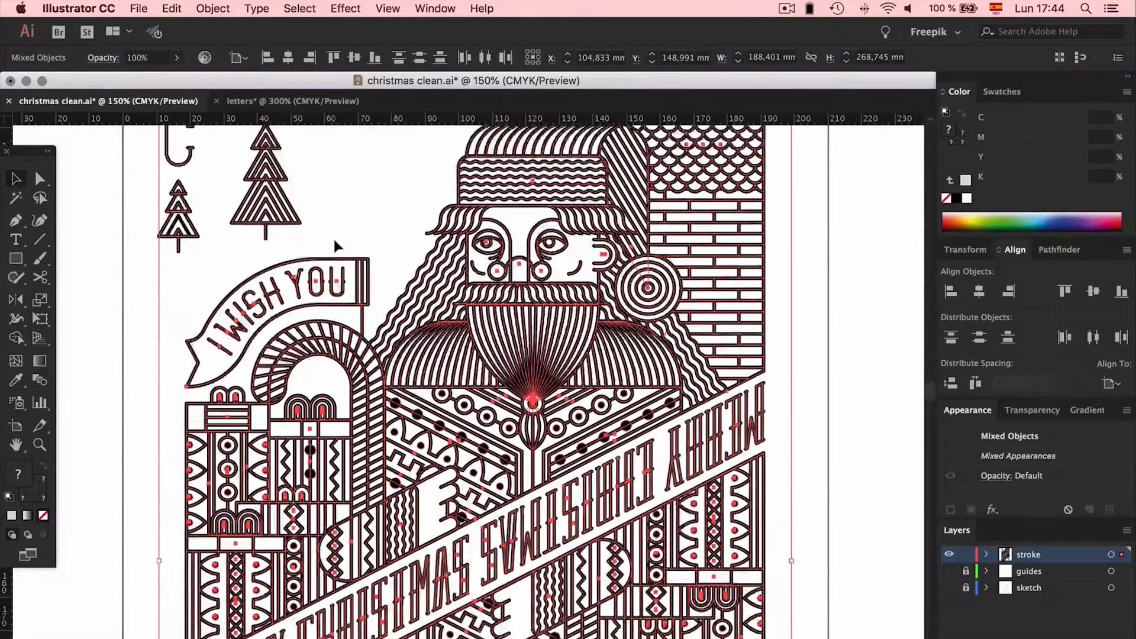
scroll(337, 246, "down", 15)
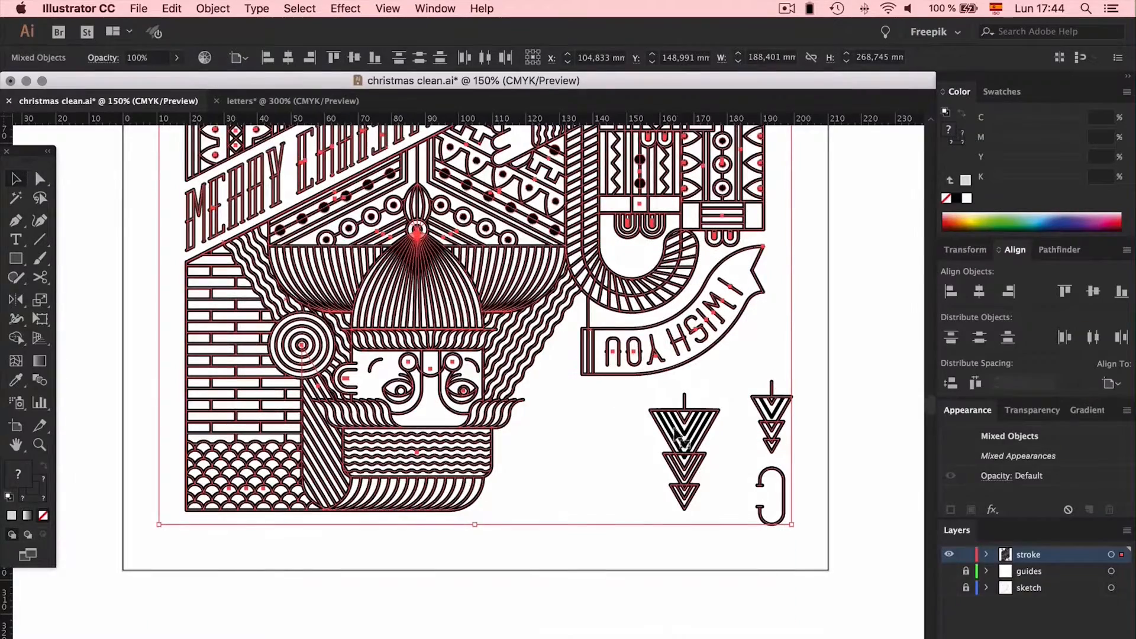
double_click(679, 436)
double_click(681, 438)
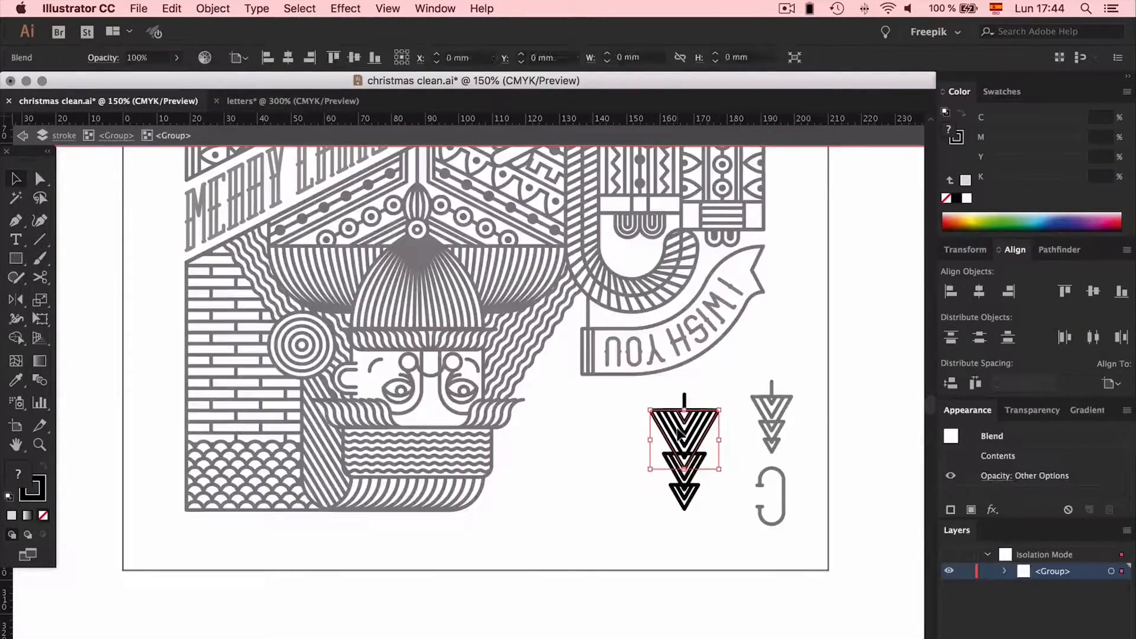
left_click(213, 9)
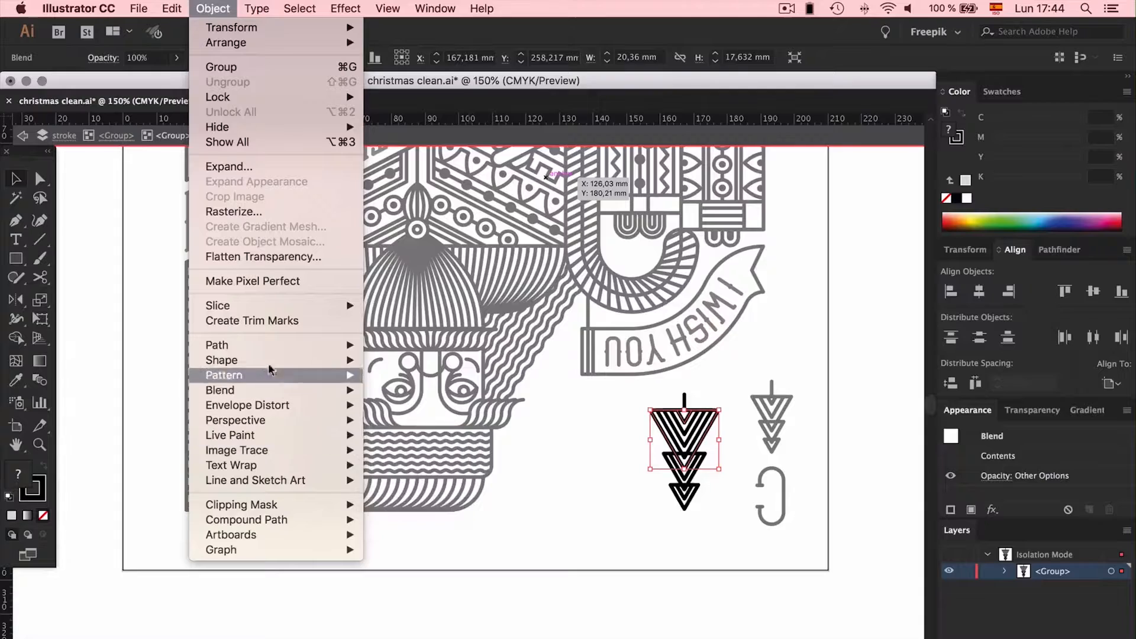
left_click(282, 168)
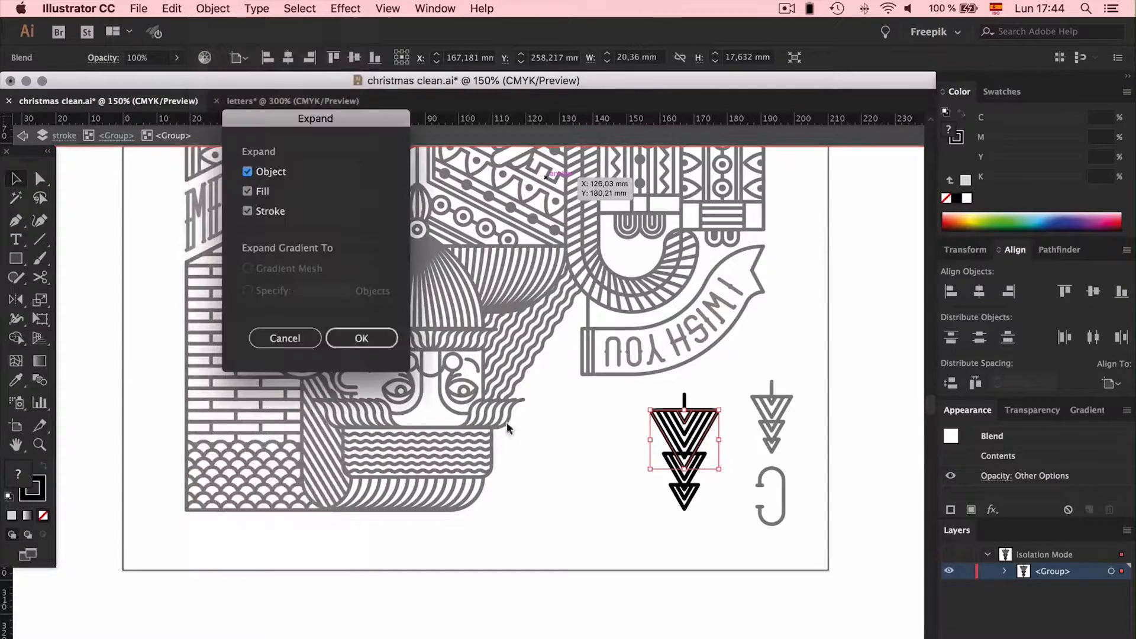
left_click(362, 335)
Isolate the small upside-down tree beside the inverted C, expand its blend and return to the full artwork
double_click(774, 408)
double_click(781, 409)
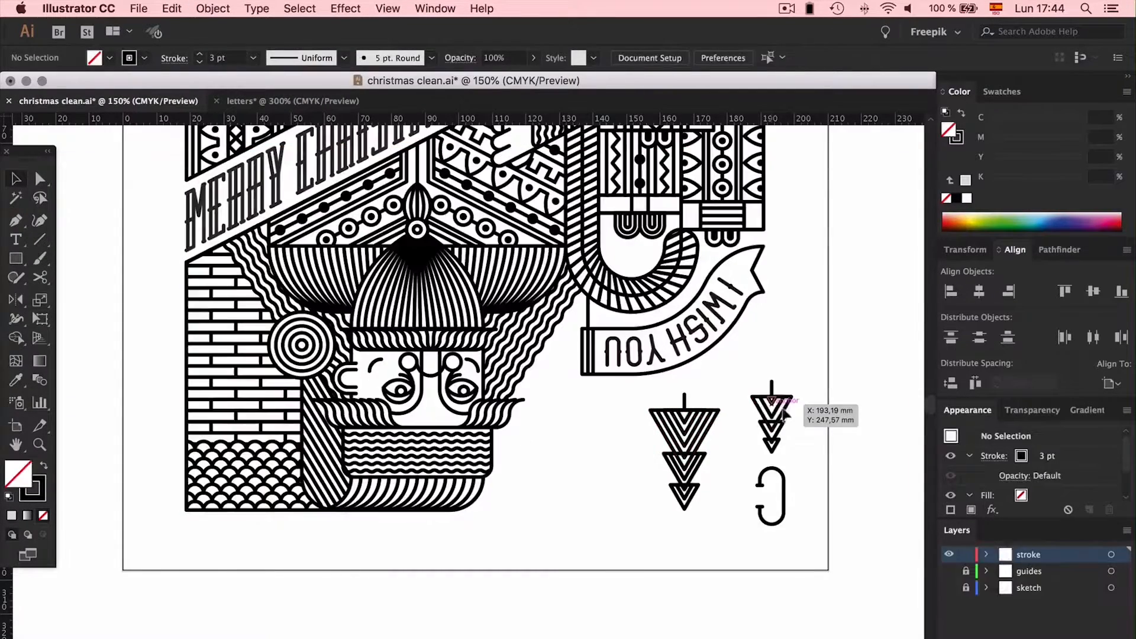
left_click(782, 409)
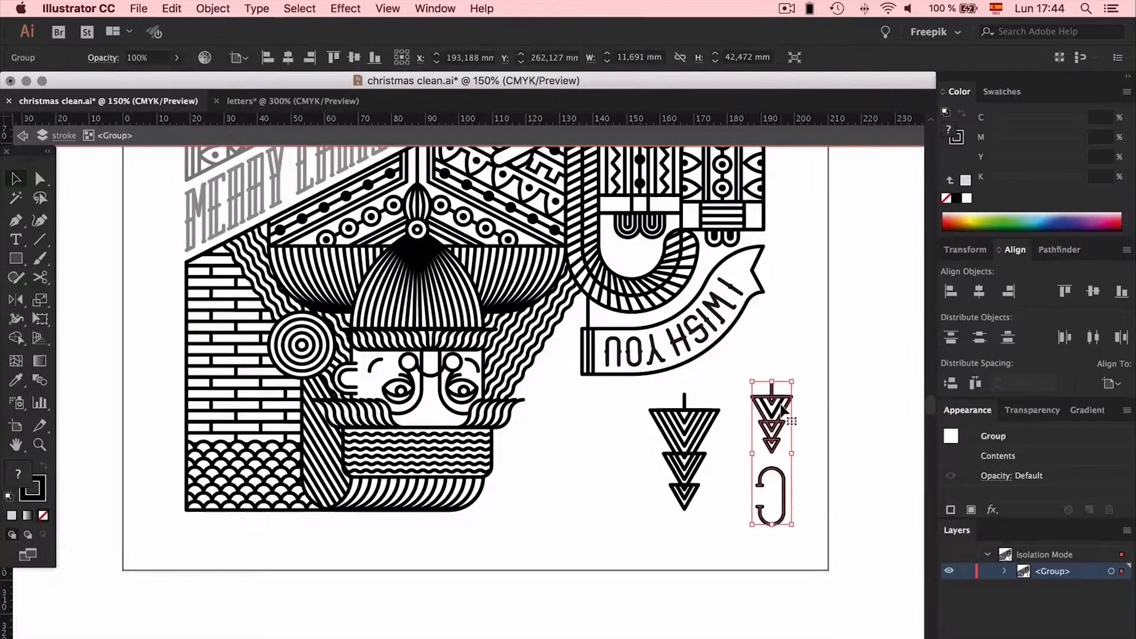
double_click(782, 408)
double_click(783, 408)
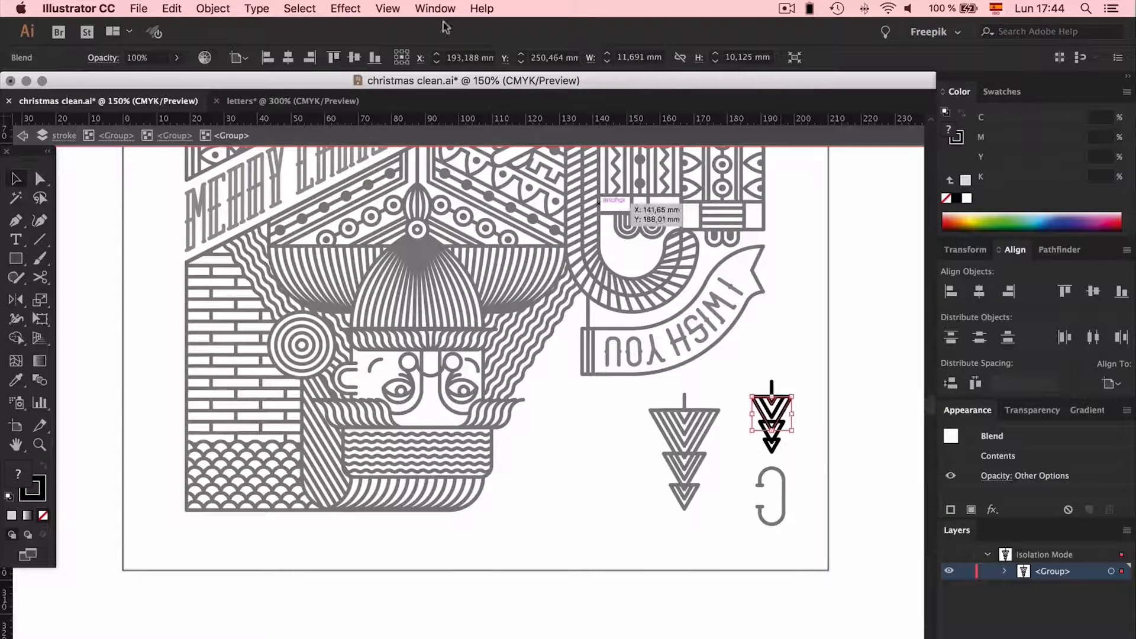
left_click(214, 9)
mouse_move(317, 420)
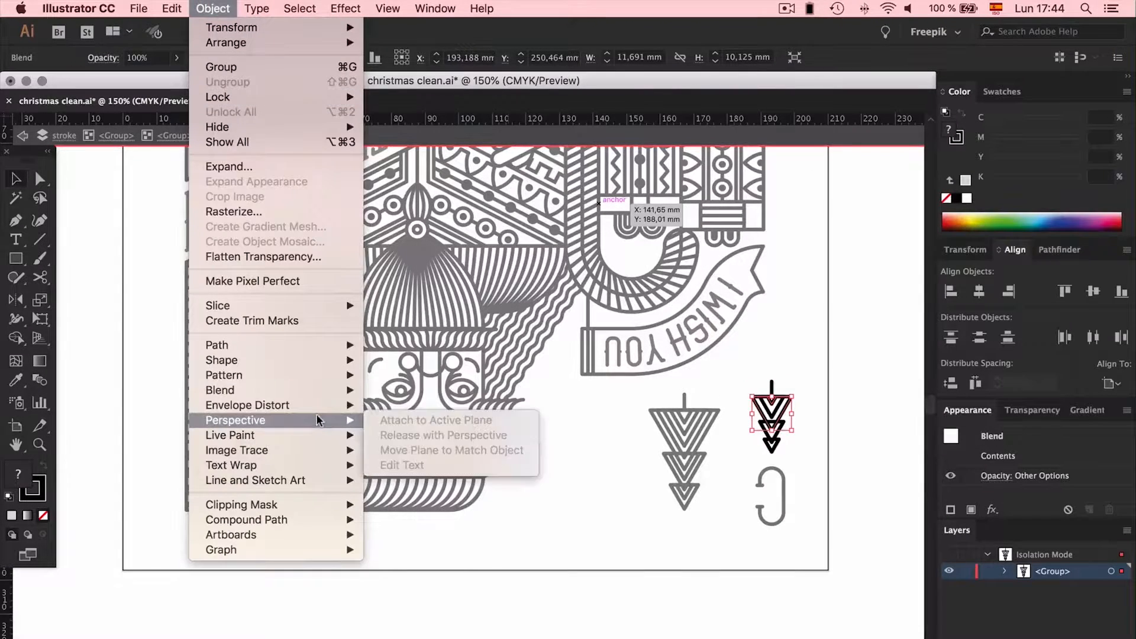
left_click(282, 164)
left_click(361, 338)
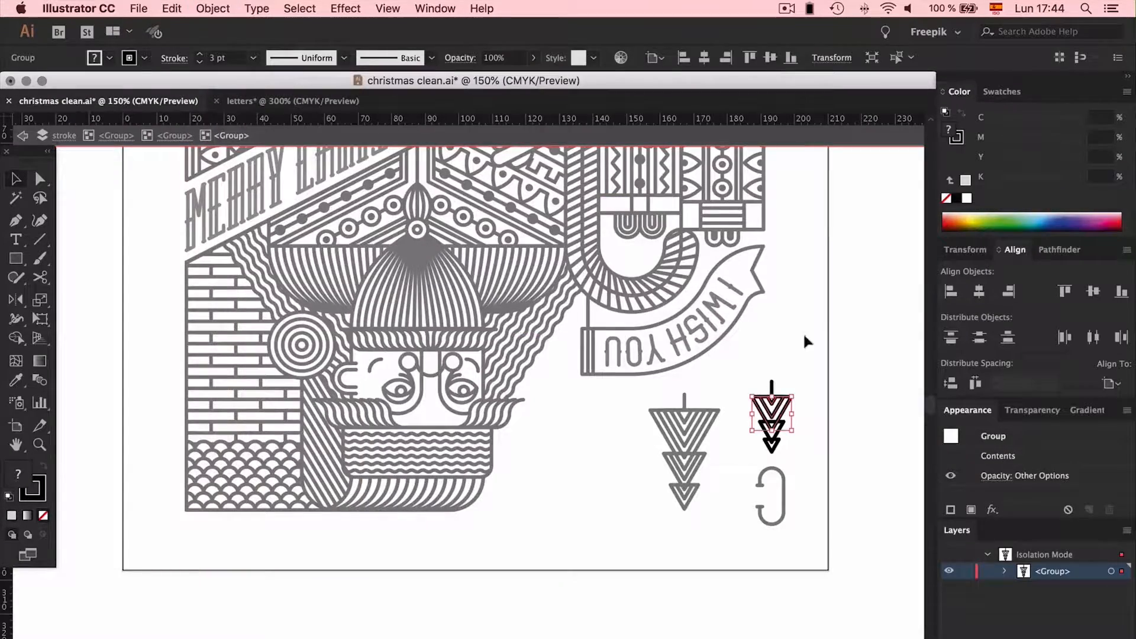
double_click(834, 329)
Expand the blend in the small upright tree below the letter C and exit its isolated group
scroll(834, 329, "up", 5)
scroll(833, 326, "up", 5)
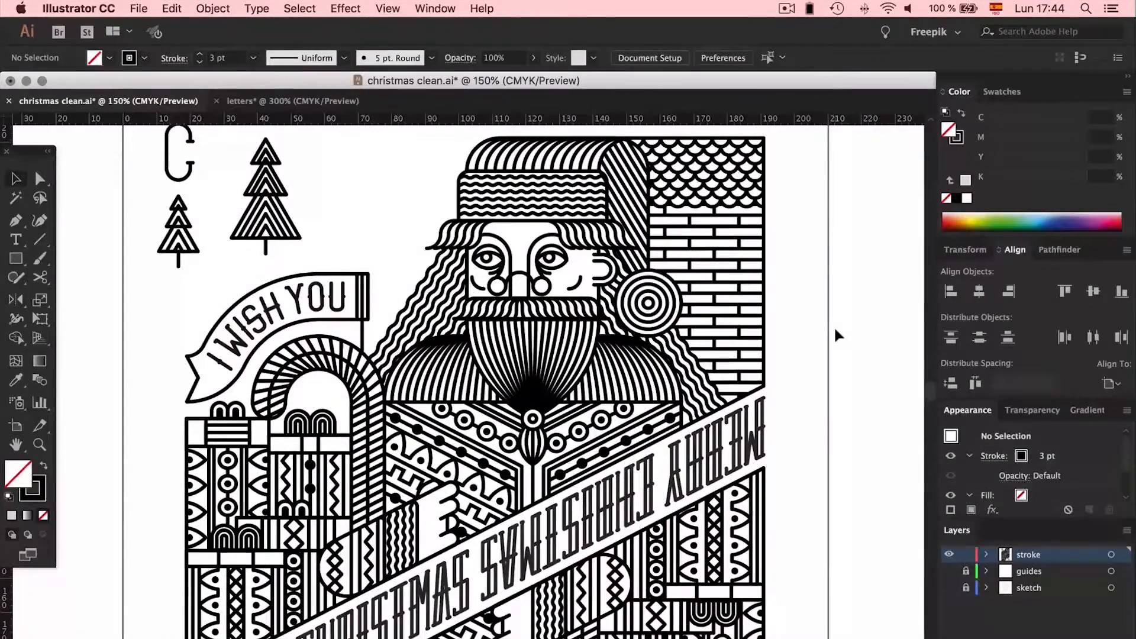
left_click_drag(177, 240, 171, 235)
double_click(171, 234)
left_click(178, 240)
double_click(188, 250)
left_click(189, 250)
left_click(213, 9)
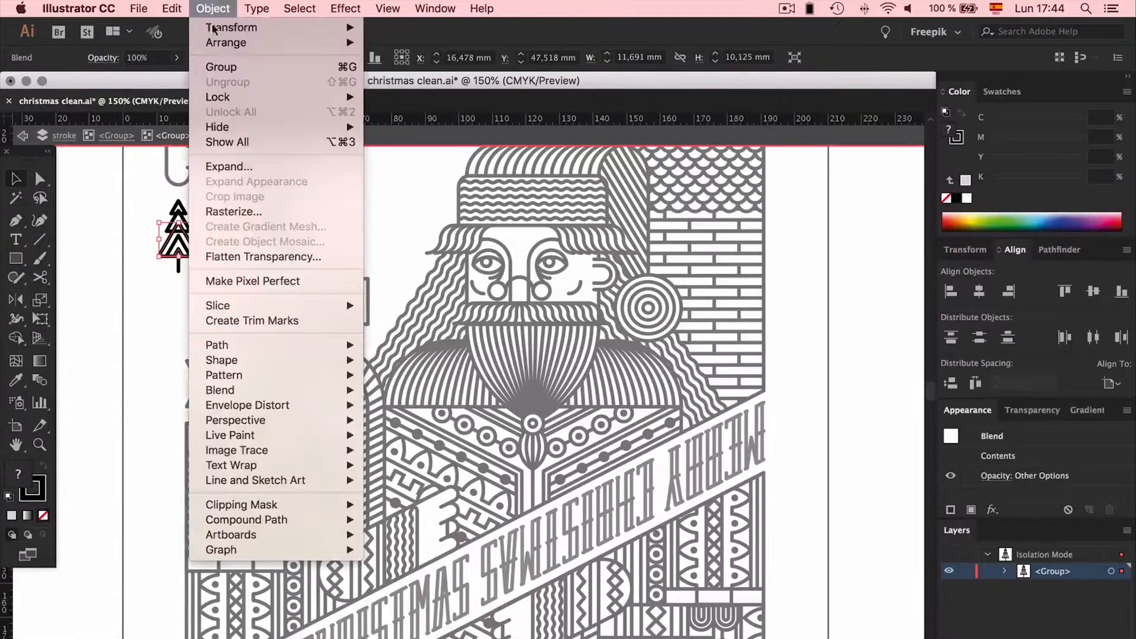
left_click(245, 167)
left_click(359, 335)
double_click(358, 223)
Copy the entire double-ended card artwork, and lock and hide the stroke layer
key("super+minus")
key("super+minus")
scroll(359, 223, "down", 1)
scroll(358, 222, "down", 3)
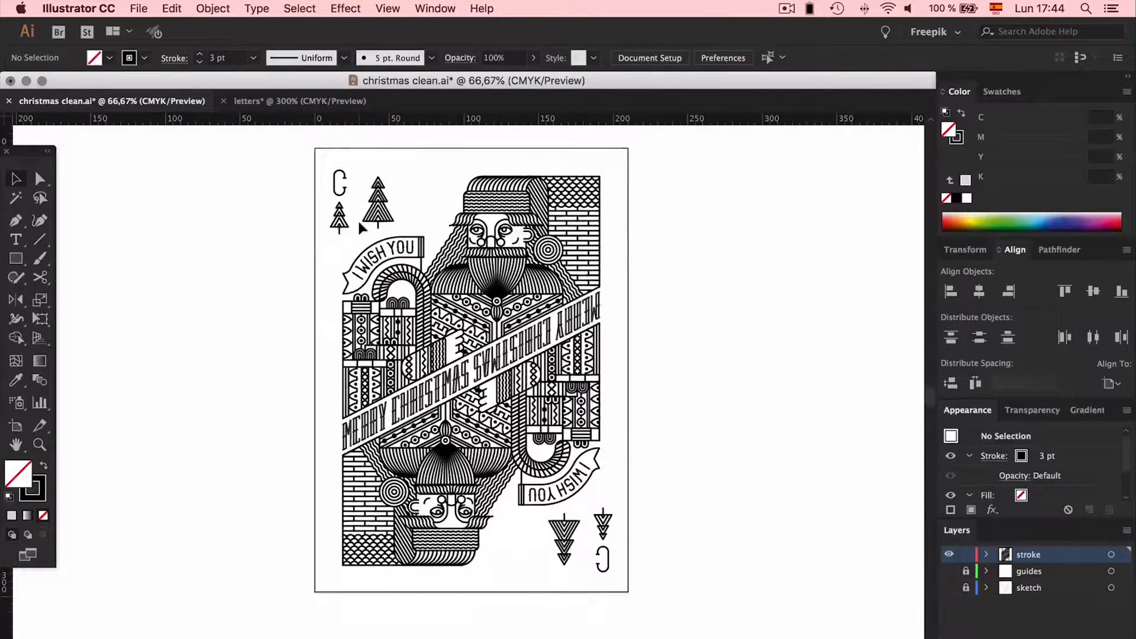
mouse_move(325, 159)
left_mouse_down()
mouse_move(550, 521)
mouse_move(651, 595)
mouse_move(619, 579)
left_mouse_up()
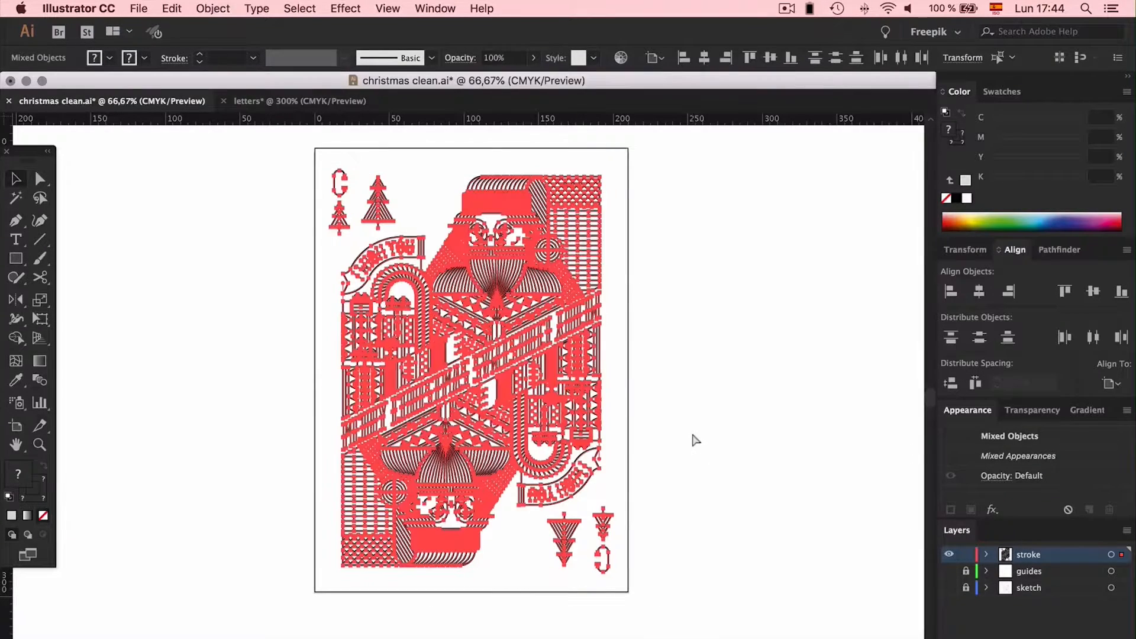
left_click(966, 555)
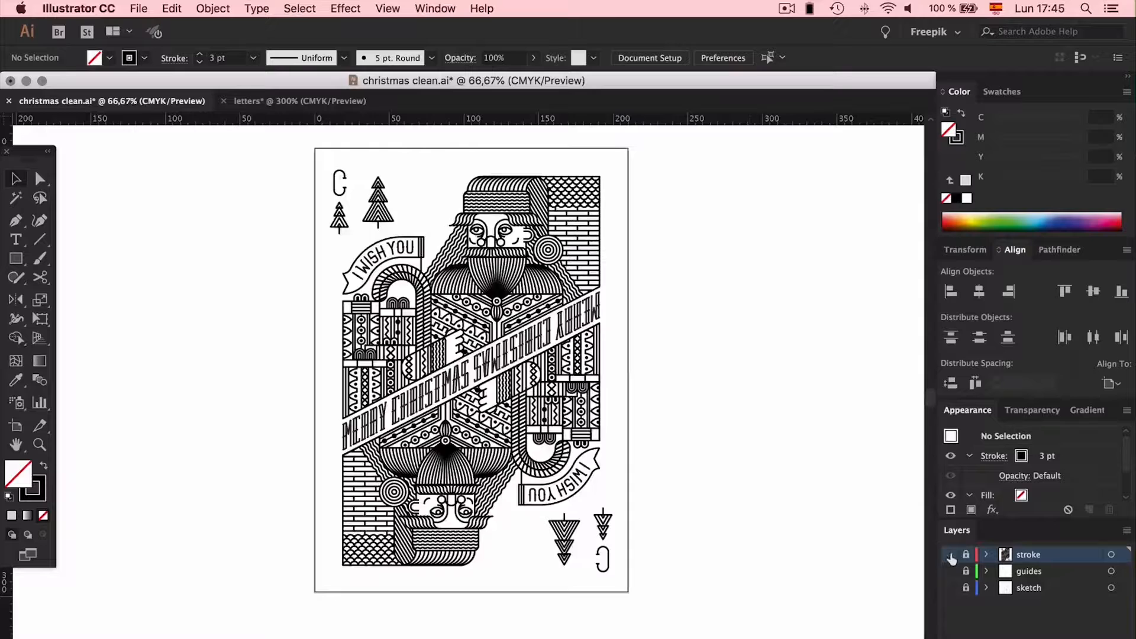
left_click(951, 555)
Create a new layer above the stroke layer and name it "color"
key("super+l")
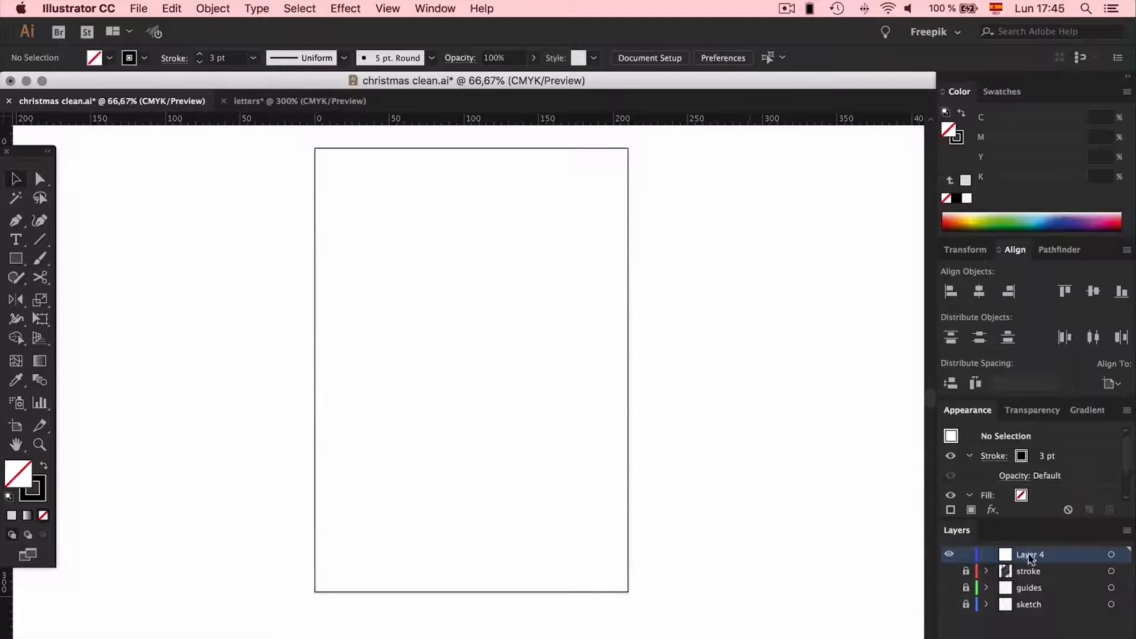
double_click(1030, 554)
type("color")
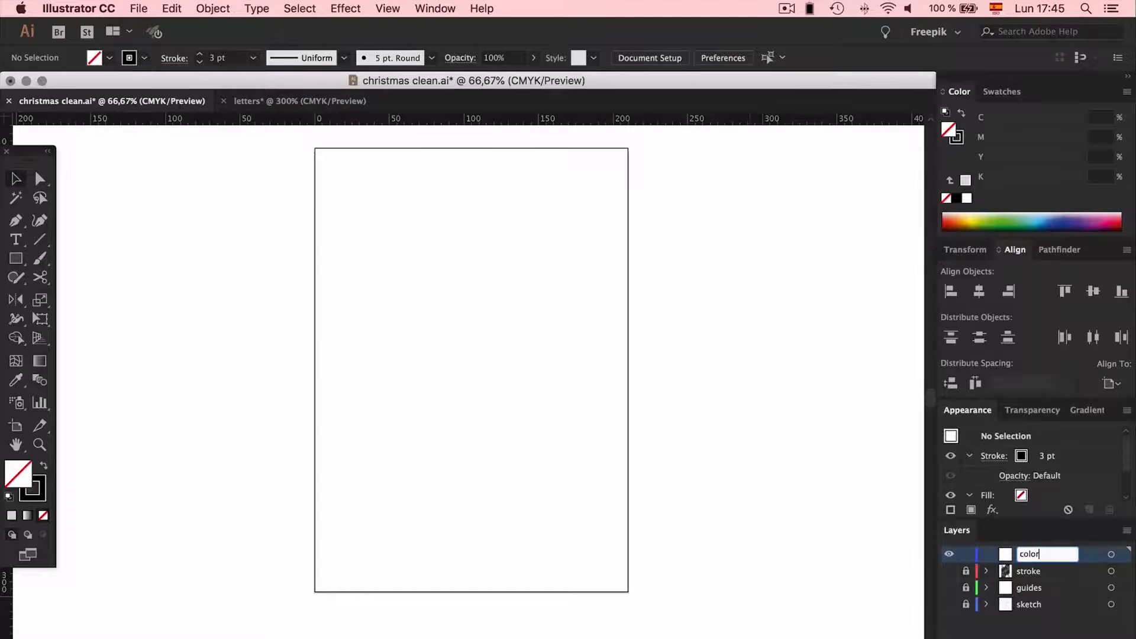
key("Return")
Paste the card artwork in place on the color layer and expand its fills and strokes into shapes
key("super+v")
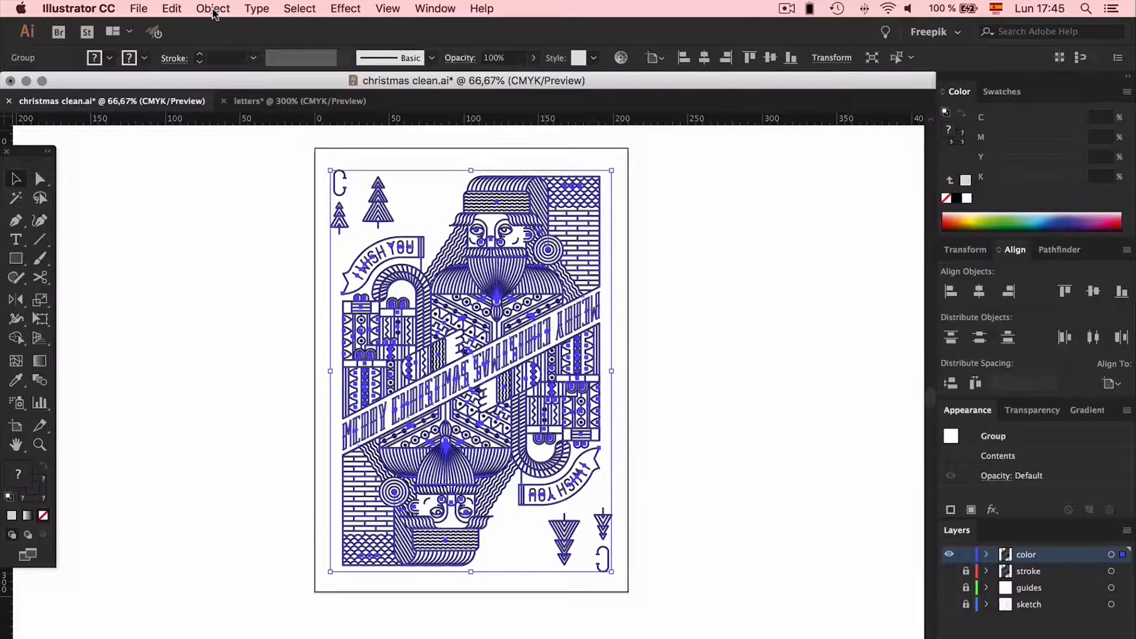
left_click(254, 233)
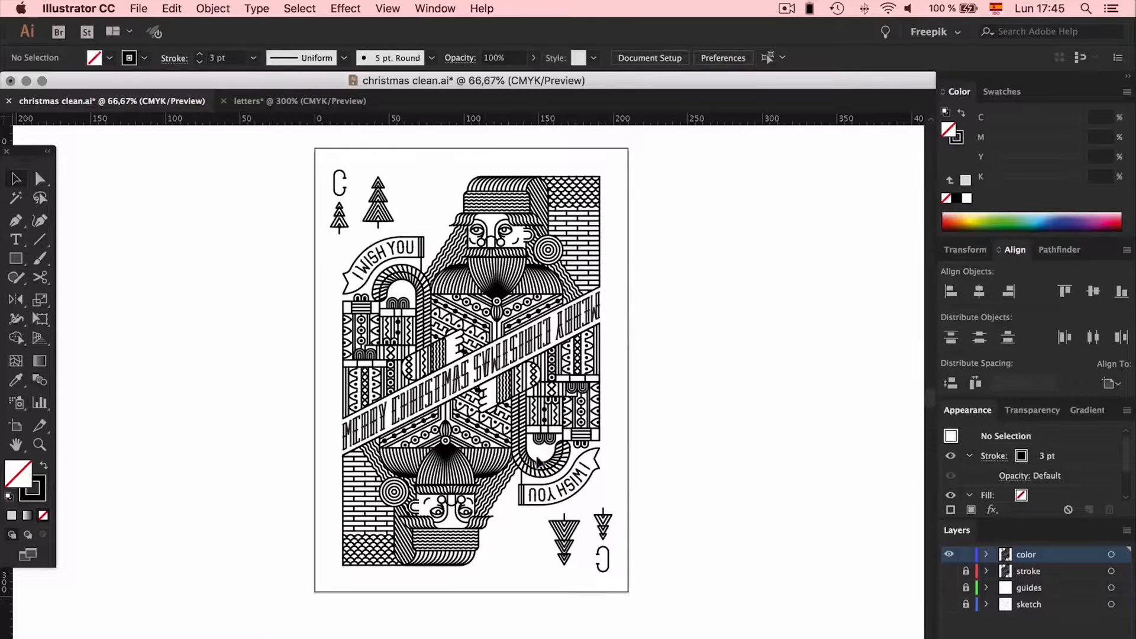
left_click(441, 254)
left_click(214, 8)
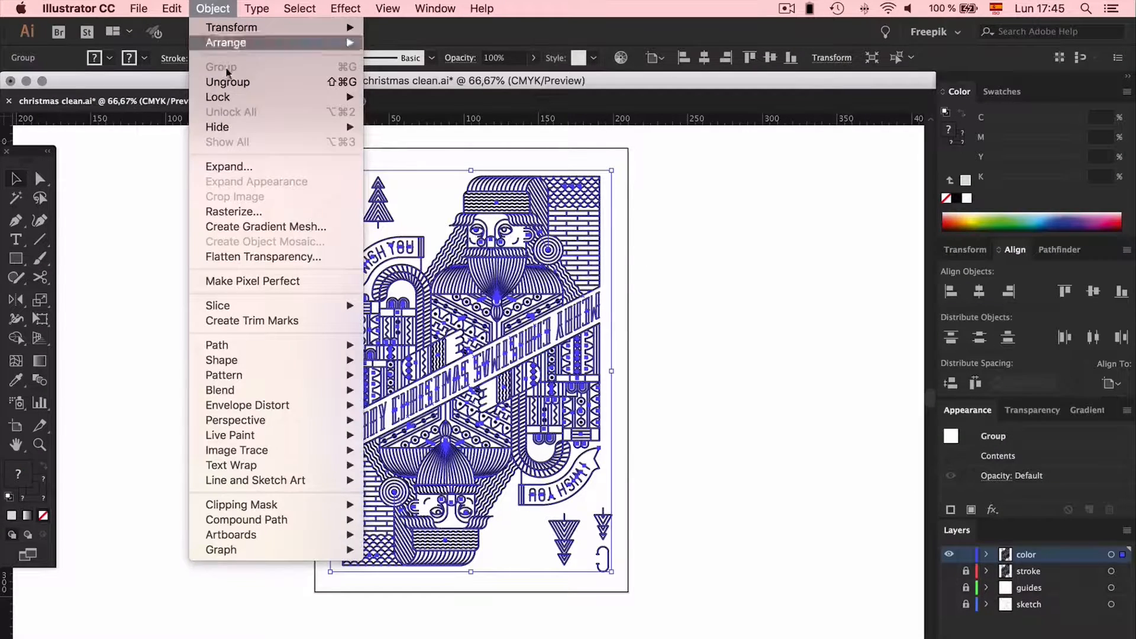
left_click(242, 167)
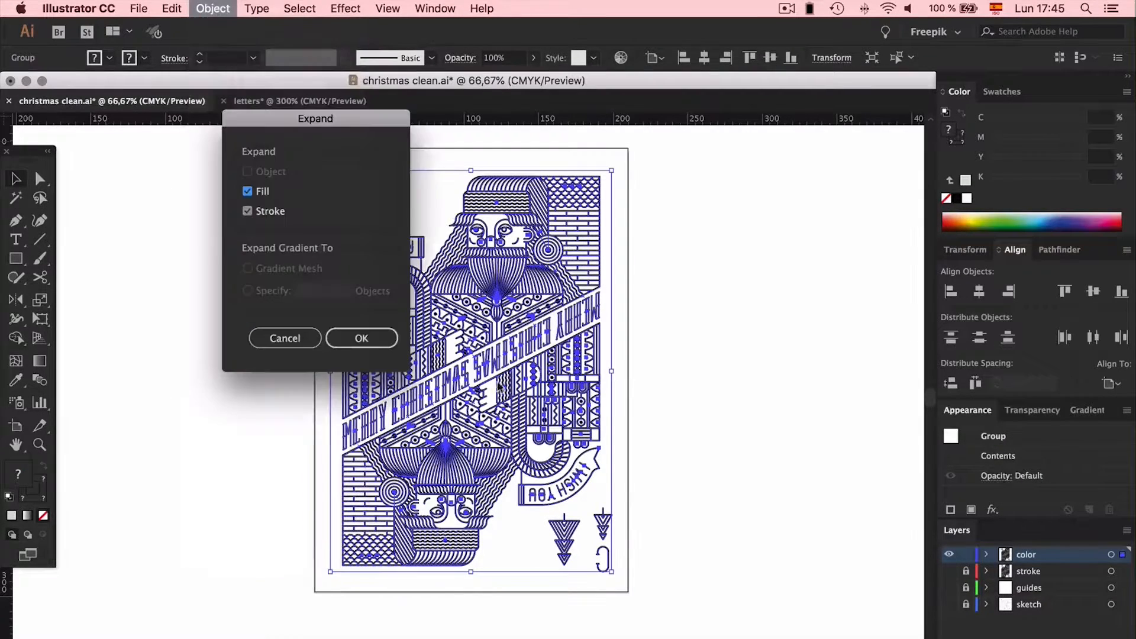
left_click(363, 335)
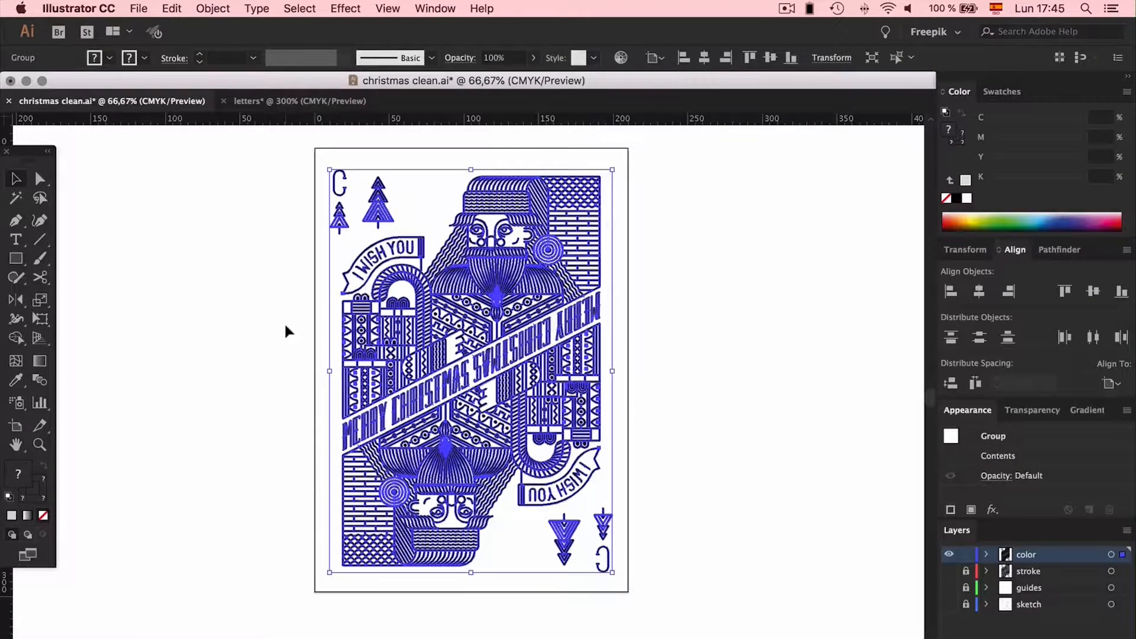
left_click(285, 325)
Select every shape on the color layer that shares the black fill color and delete them
key("a")
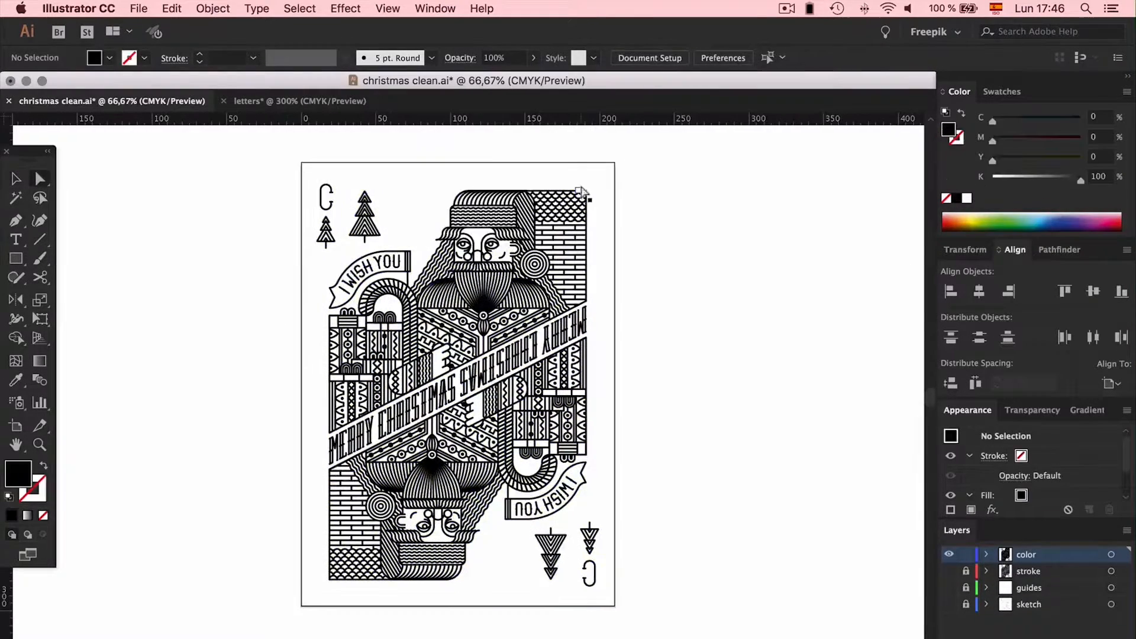
left_click(582, 190)
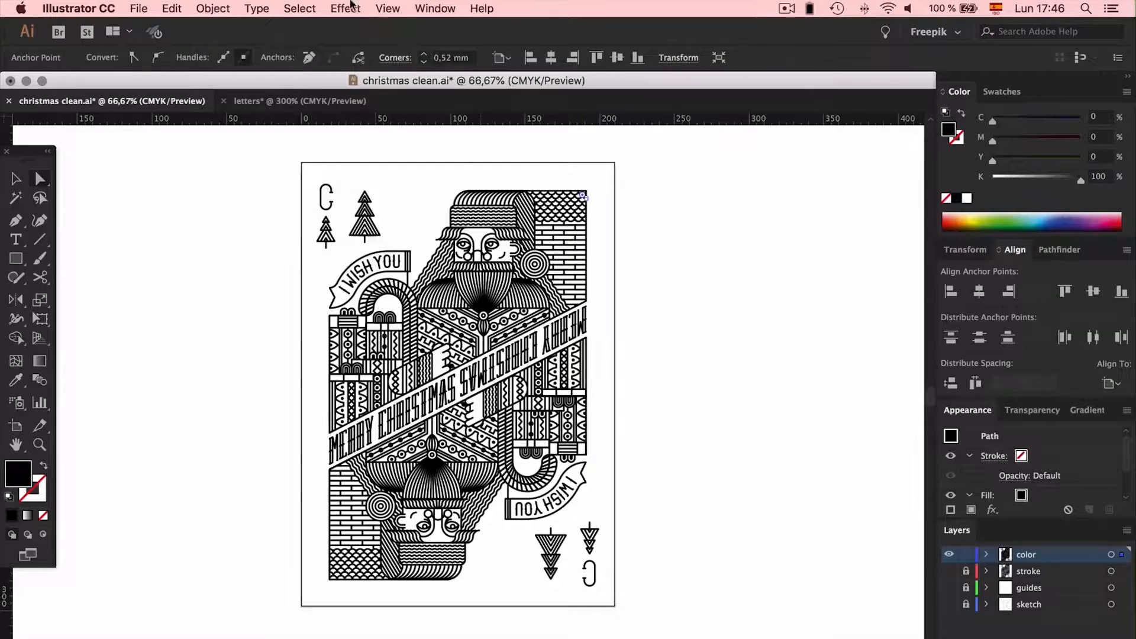
left_click(300, 9)
mouse_move(365, 153)
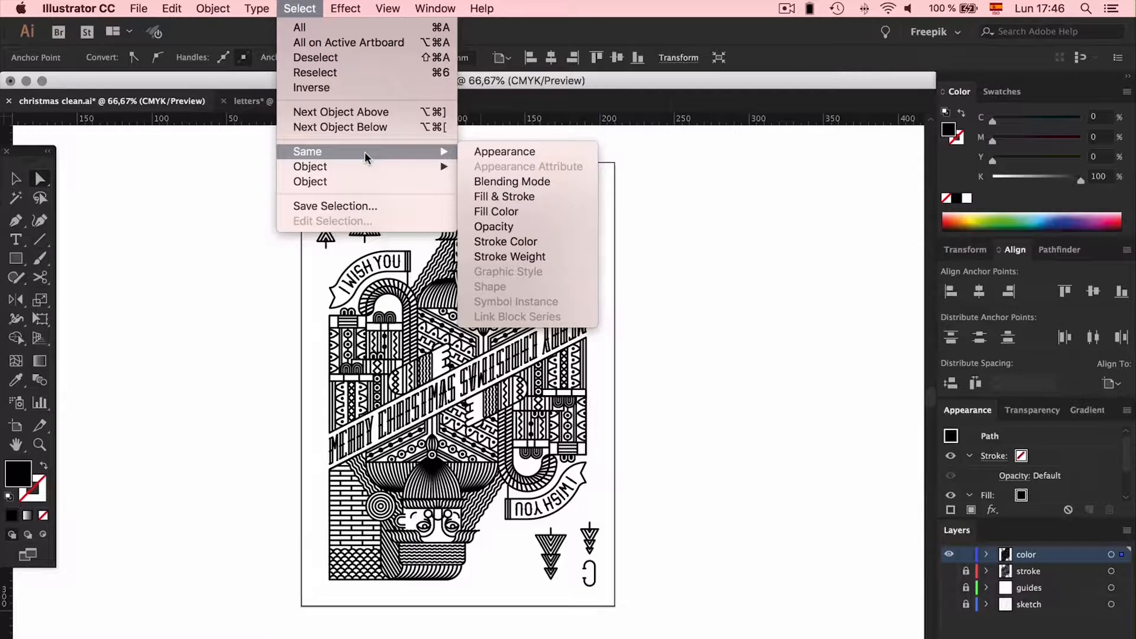
left_click(521, 211)
key("Delete")
Select all the leftover unfilled paths on the color layer and delete them
key("v")
left_click_drag(649, 167, 238, 623)
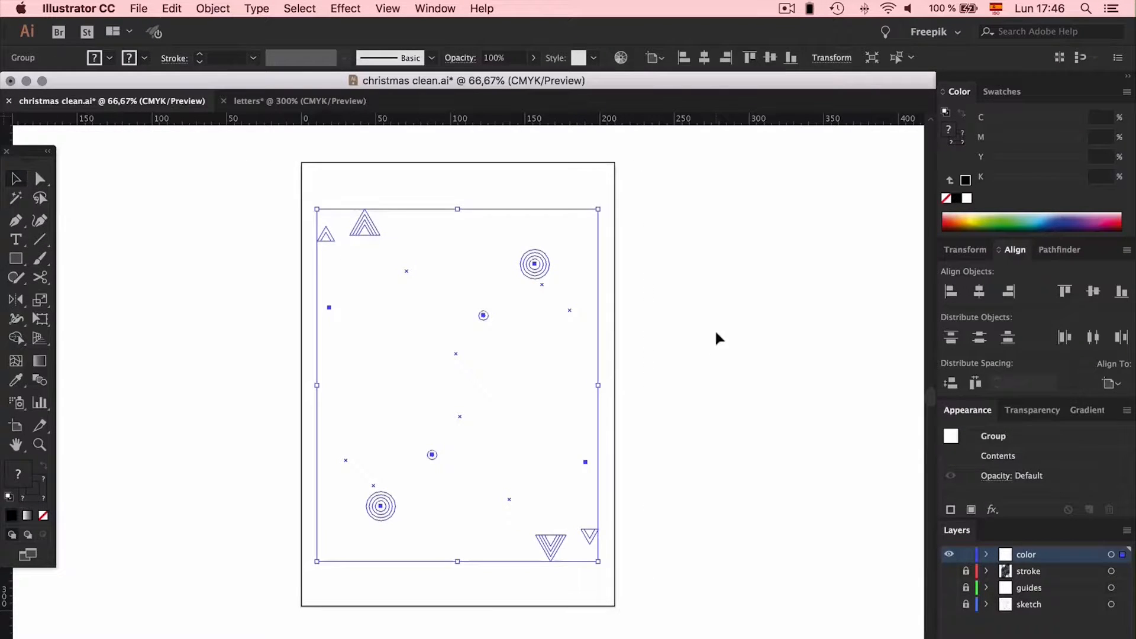
key("Delete")
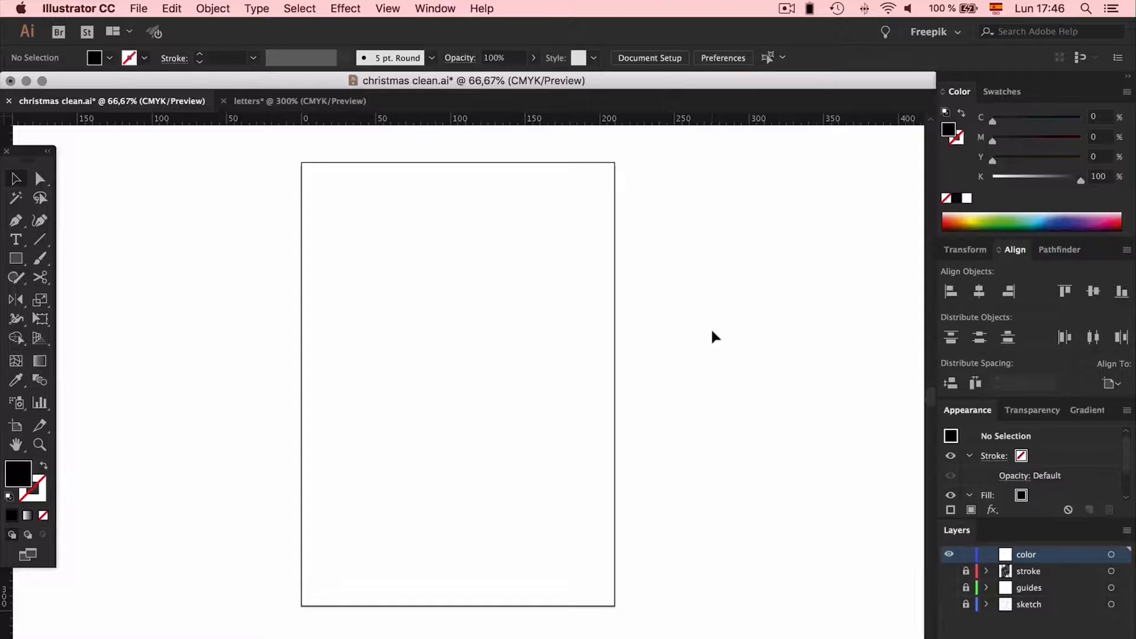
Undo the deletions on the color layer and fill the restored card artwork with red (C 7.45, M 100, Y 65.49, K 1.57)
key("super+z")
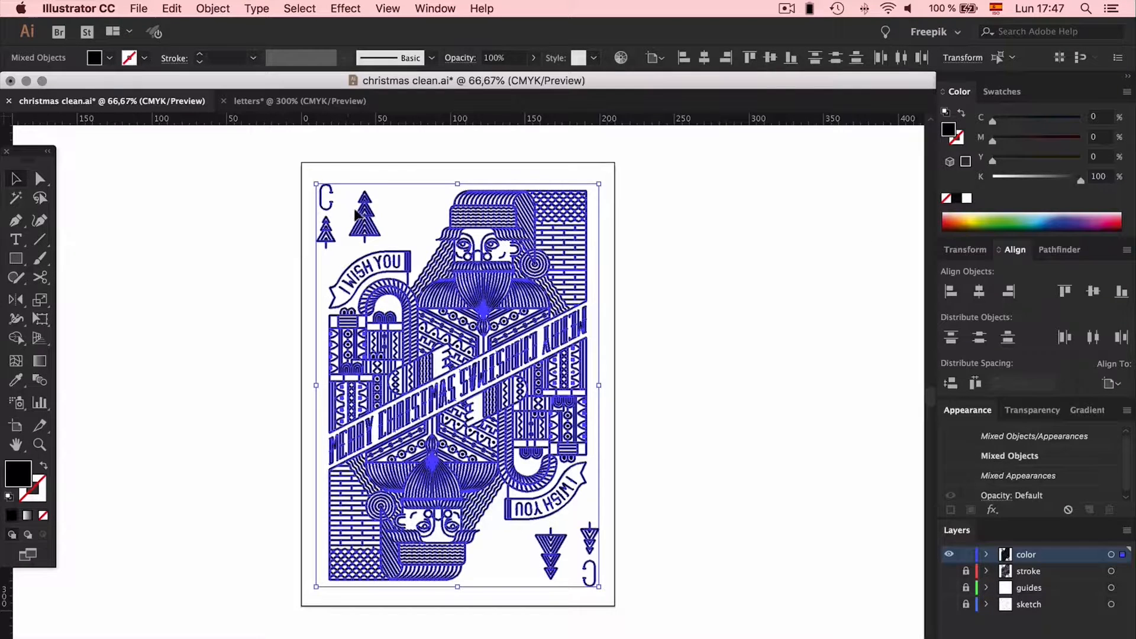
left_click(999, 93)
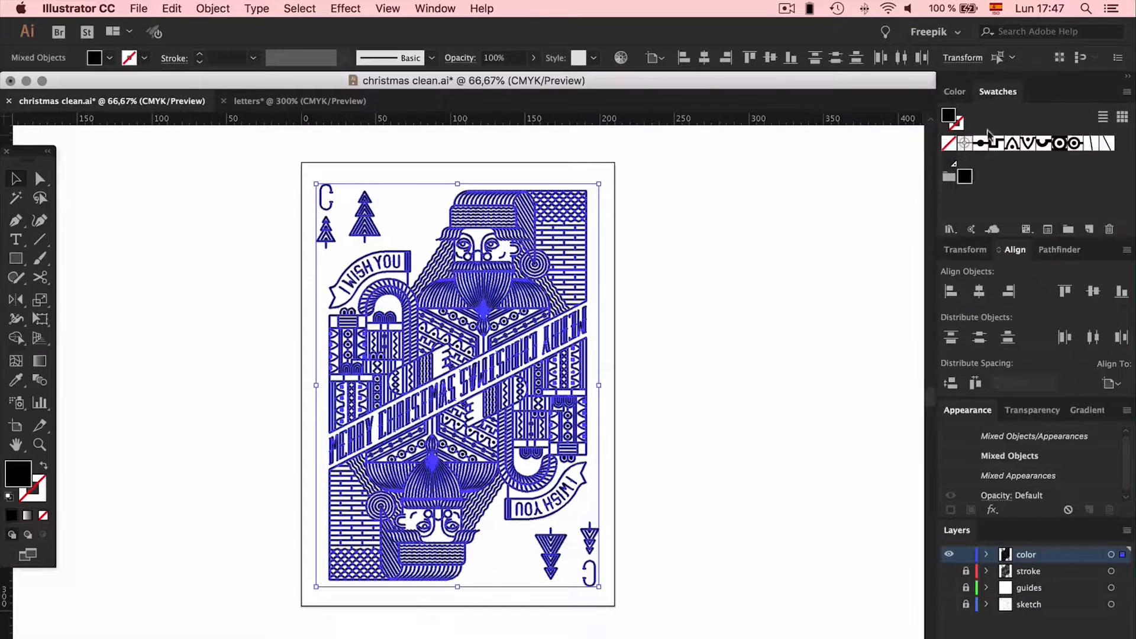
left_click(957, 91)
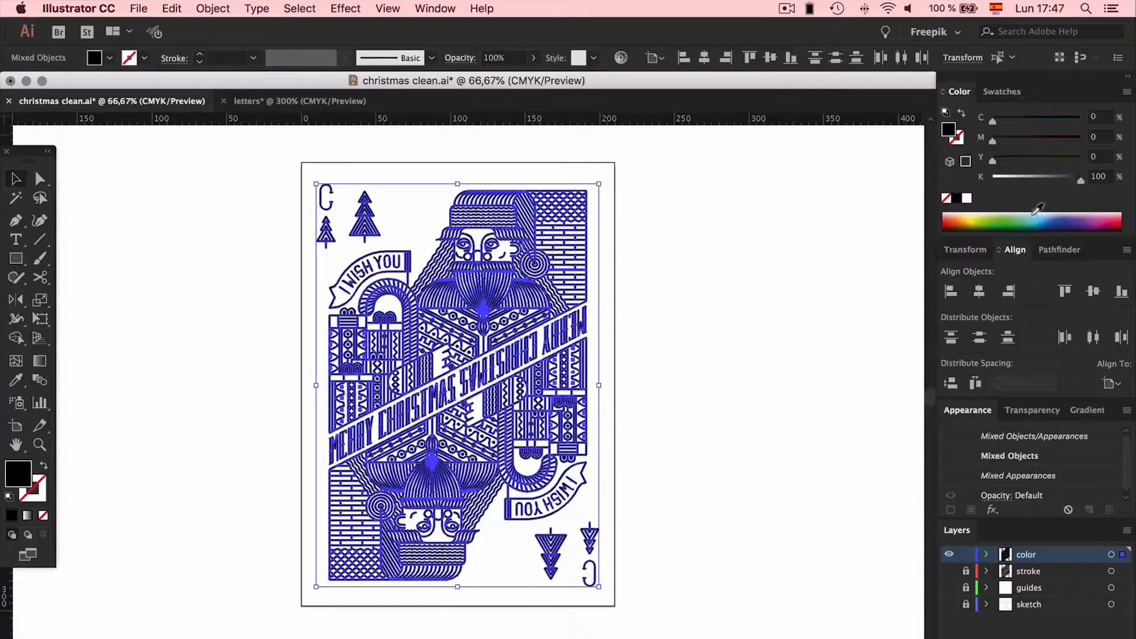
left_click(1117, 222)
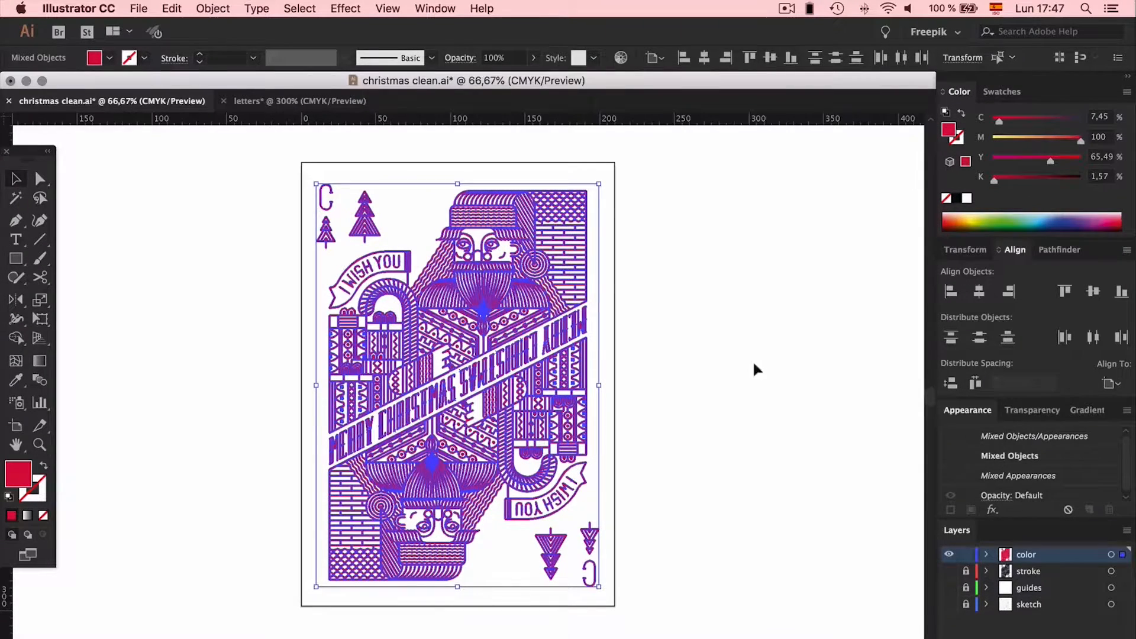
left_click(742, 315)
scroll(741, 314, "left", 5)
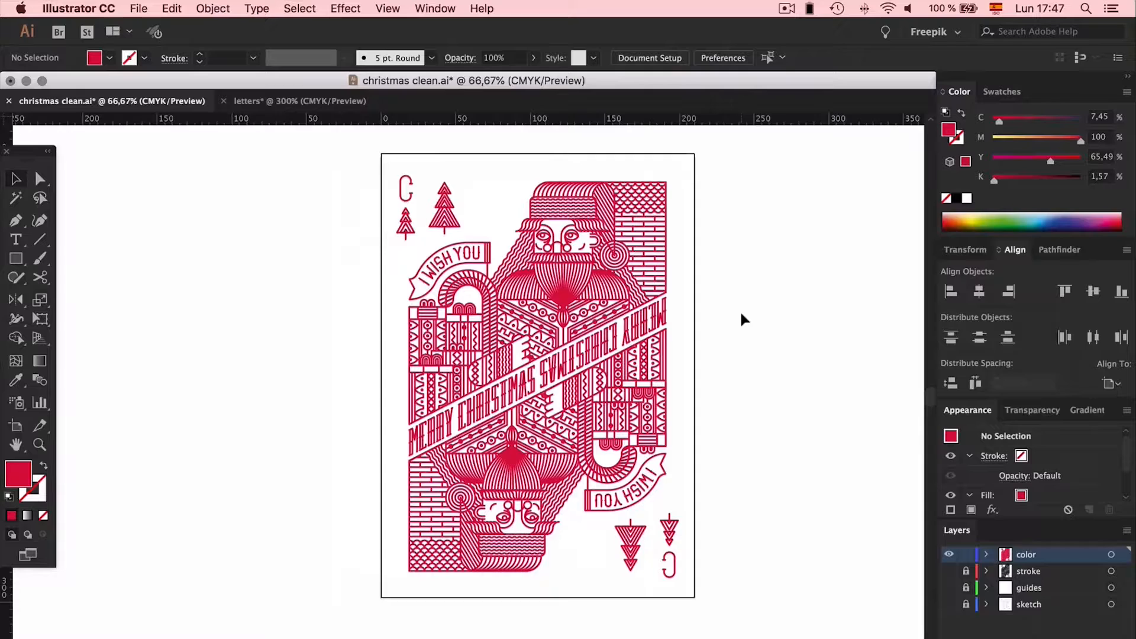
scroll(741, 315, "right", 1)
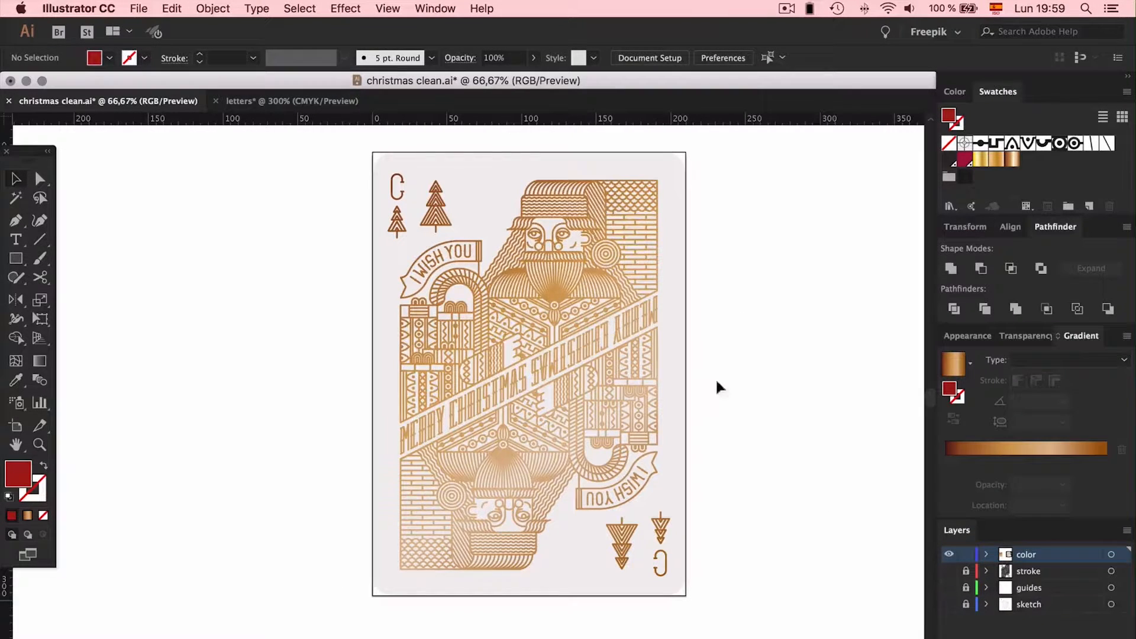
Select the card's line artwork to examine its gradient fill
left_click(656, 238)
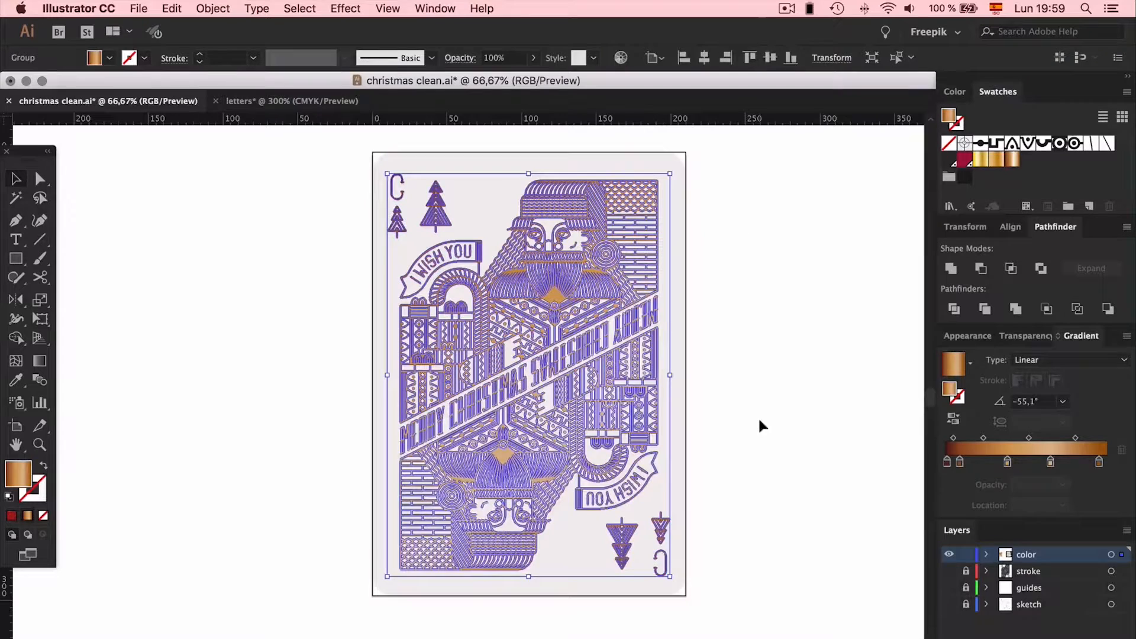
scroll(759, 424, "right", 3)
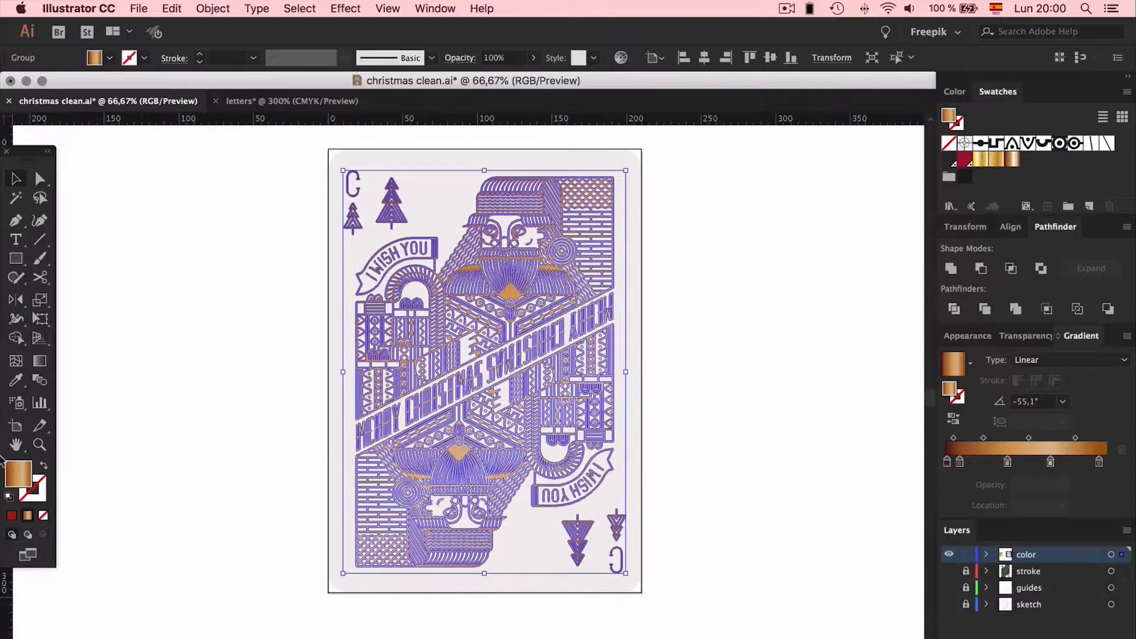
left_click(690, 249)
Load the copper gradient from the Metals gradient library, remove its white stop and set the neighbouring light stop's location to 70.42%
left_click(955, 205)
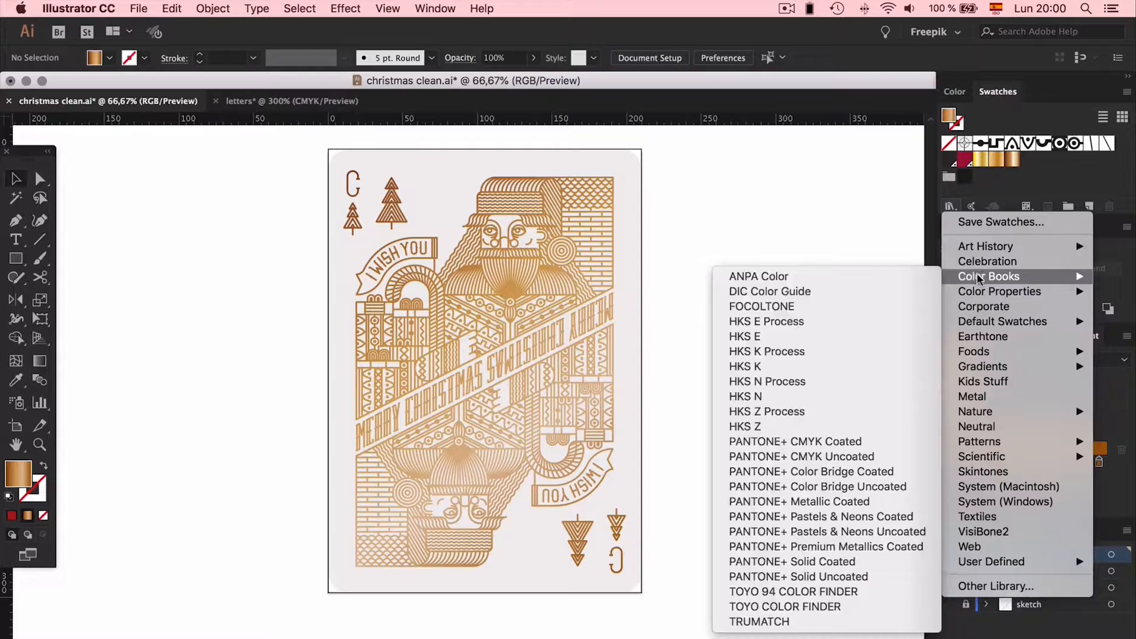
mouse_move(1003, 355)
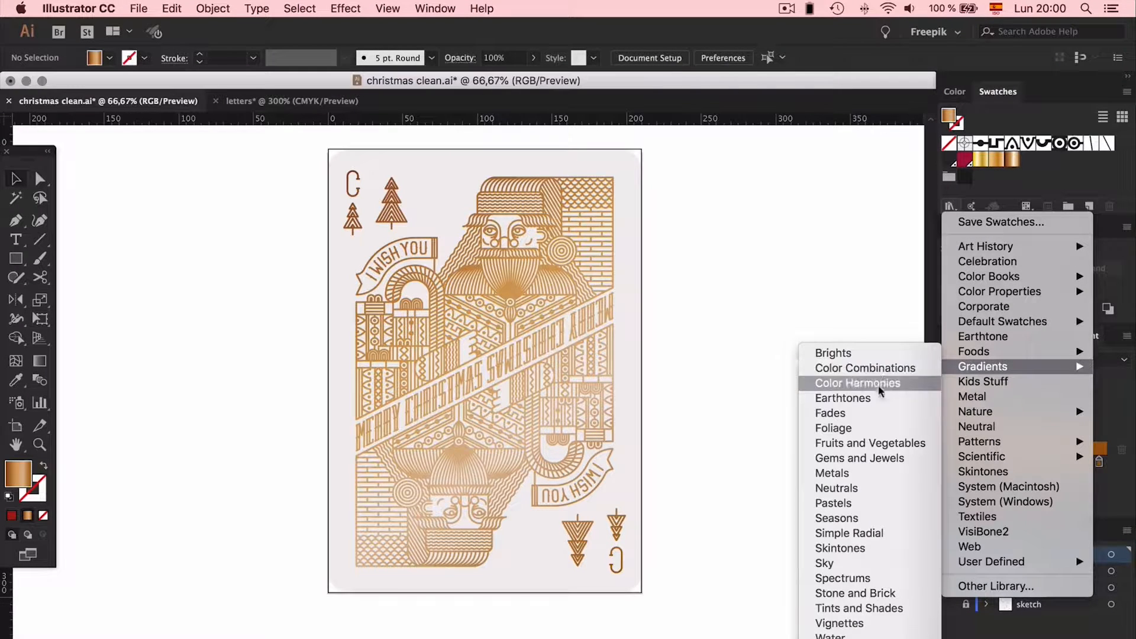
left_click(853, 473)
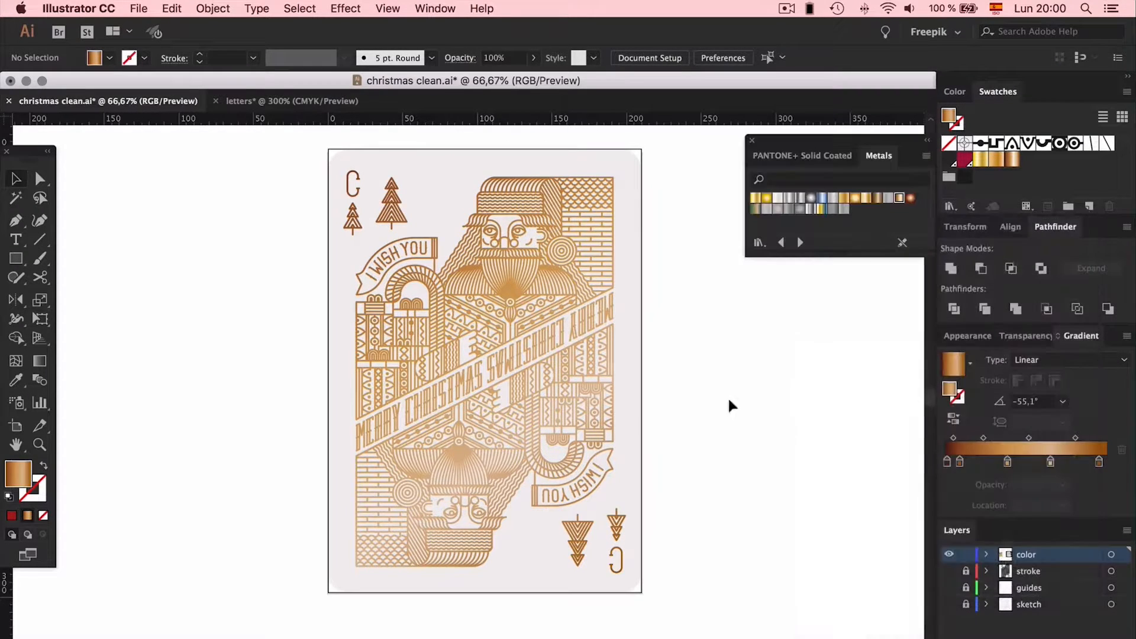
left_click(899, 197)
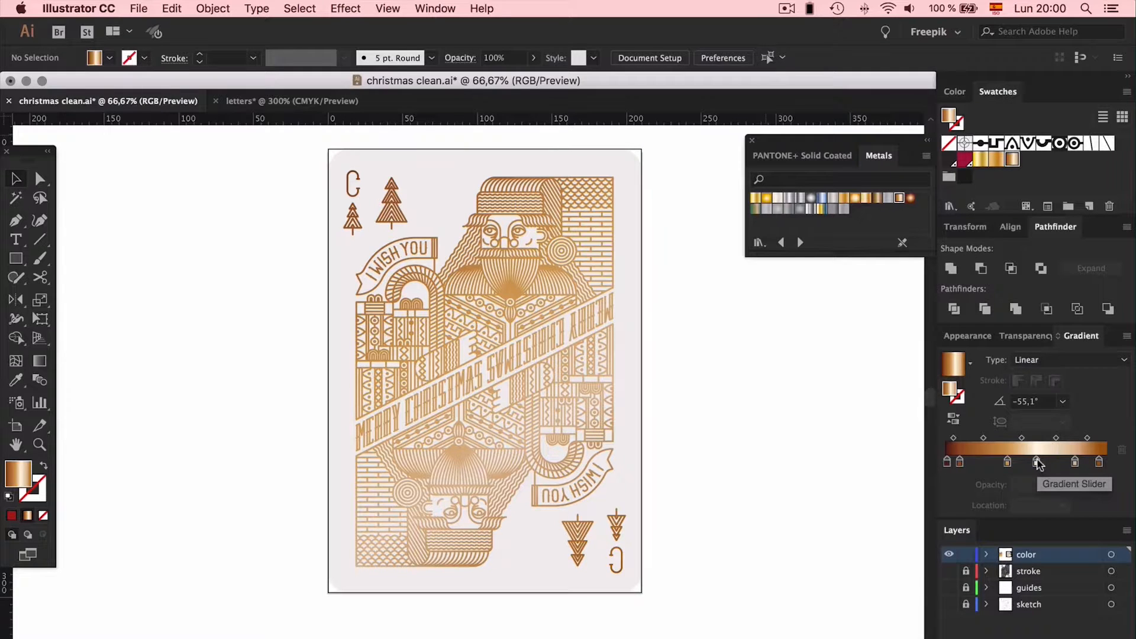
left_click_drag(1037, 462, 1039, 505)
left_click_drag(1076, 463, 1059, 463)
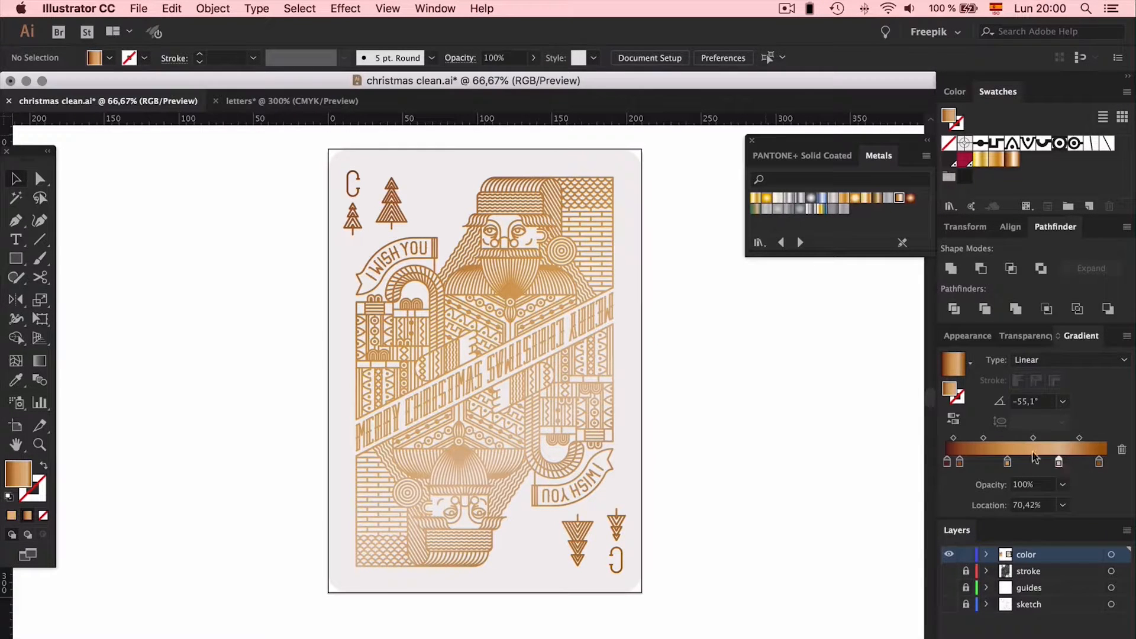
left_click(753, 140)
Recolor the rounded background rectangle behind the card artwork with white sampled from the empty canvas
key("super+1")
scroll(776, 252, "up", 5)
key("super+minus")
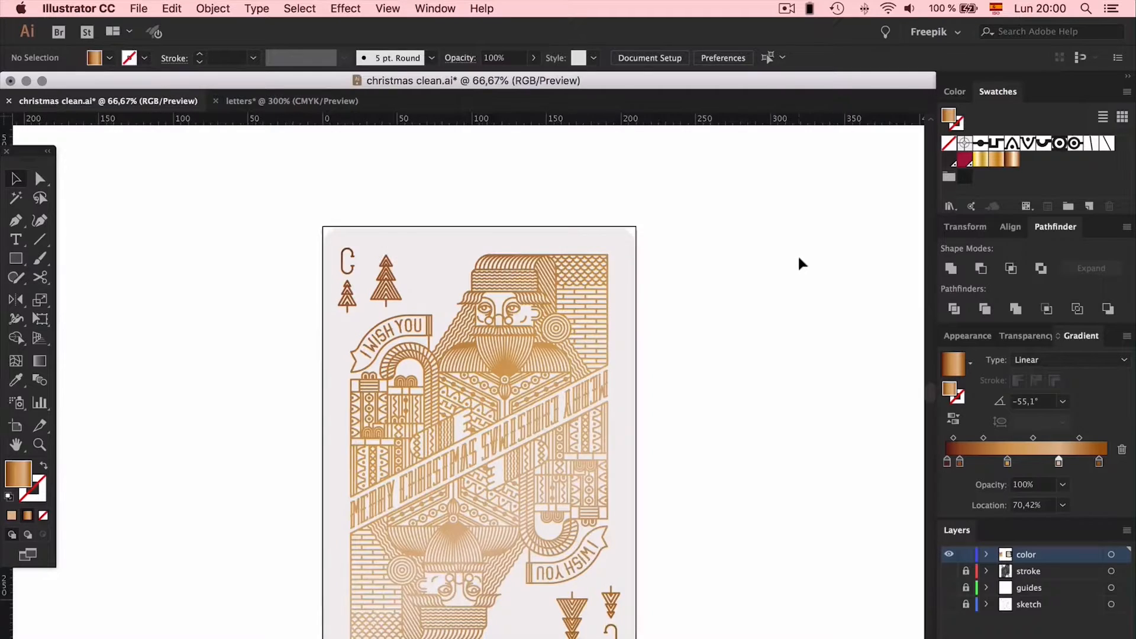
scroll(799, 258, "down", 5)
scroll(799, 258, "up", 3)
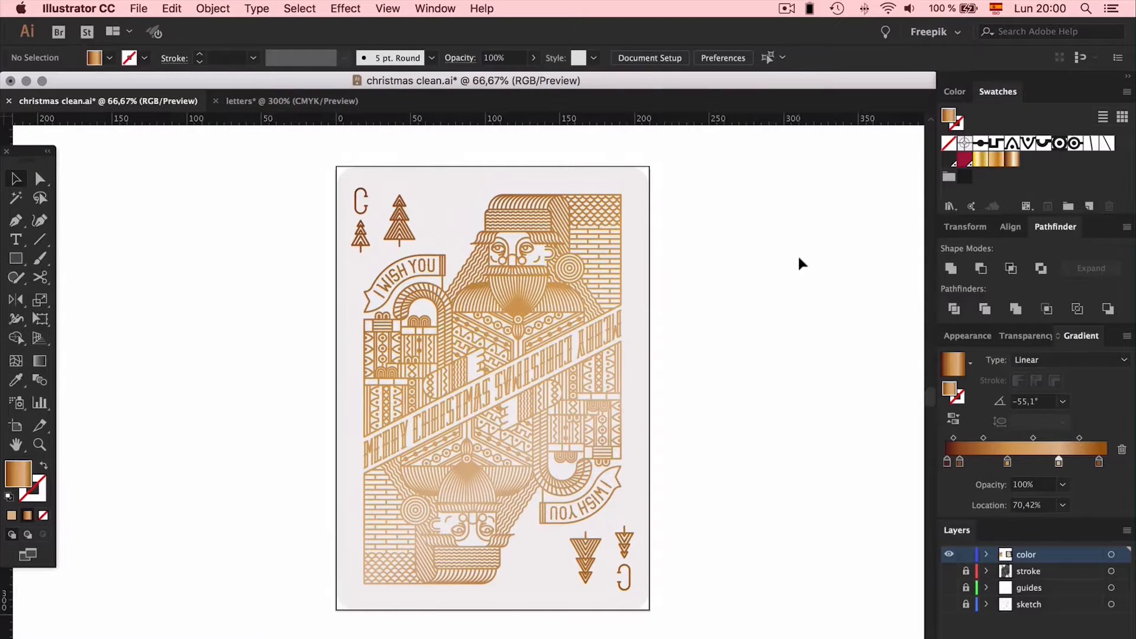
left_click(636, 190)
key("i")
left_click(734, 177)
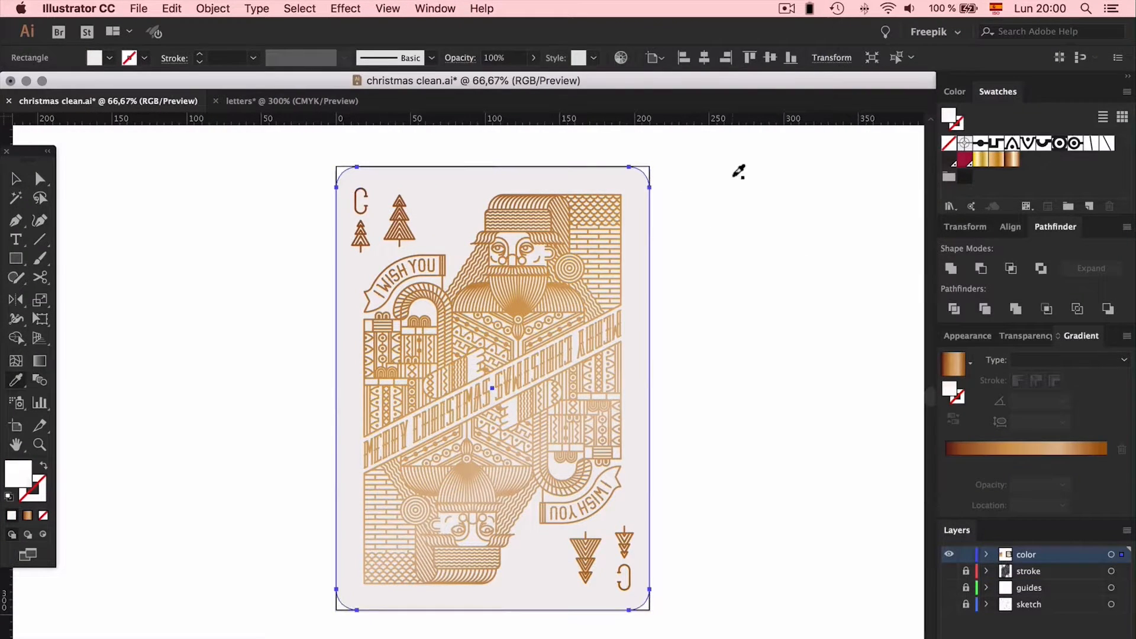
key("v")
left_click(738, 182)
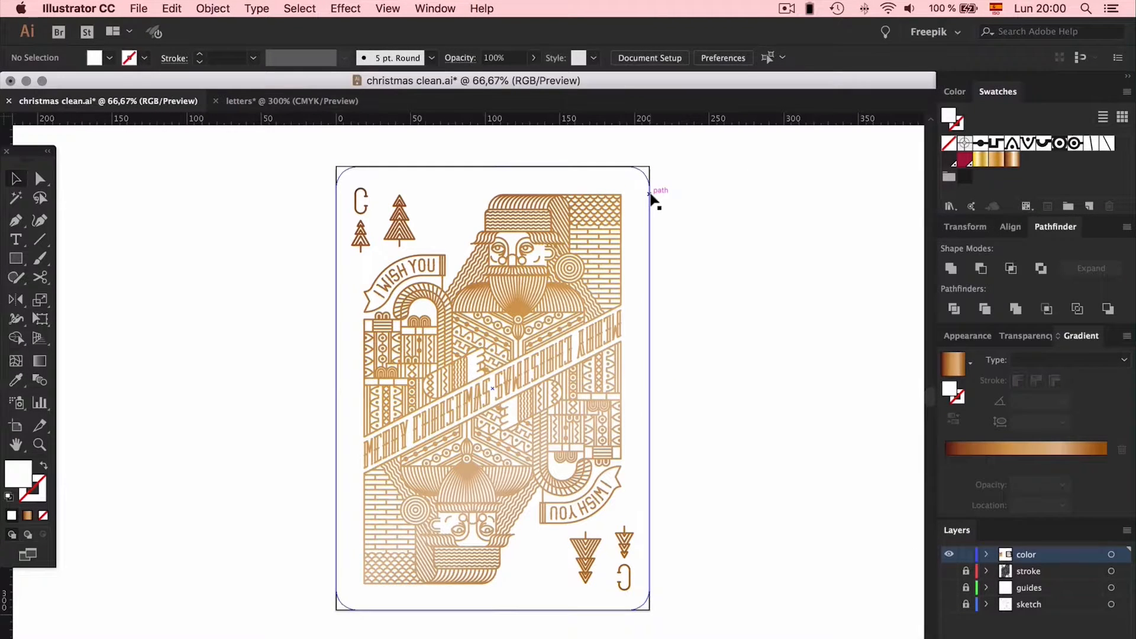
left_click(651, 195)
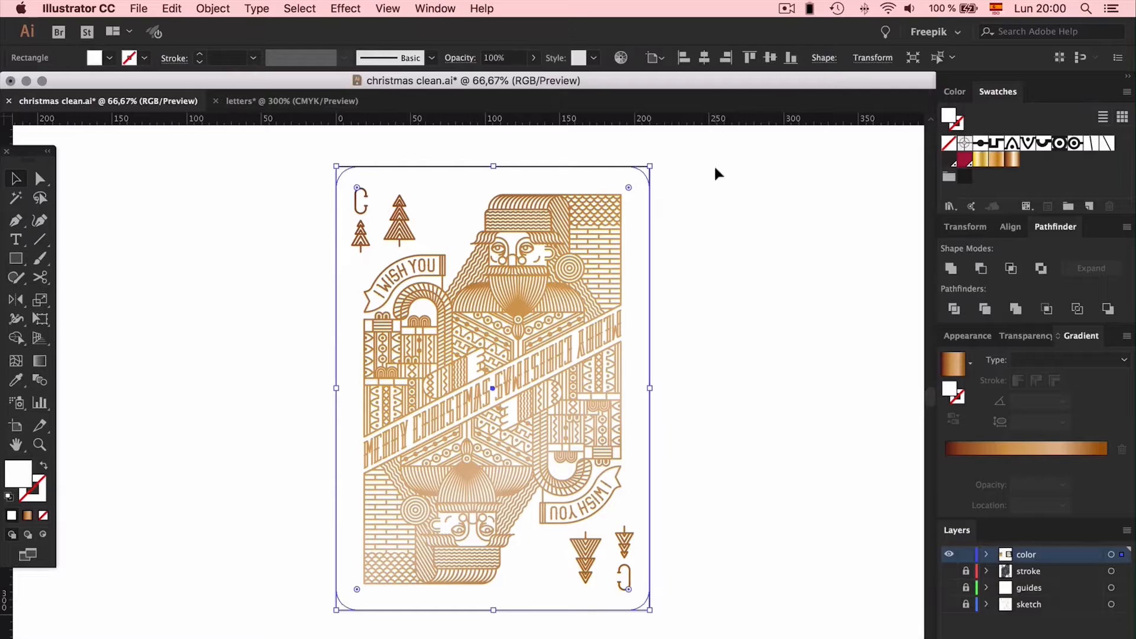
left_click(715, 173)
left_click(648, 181)
left_click(697, 186)
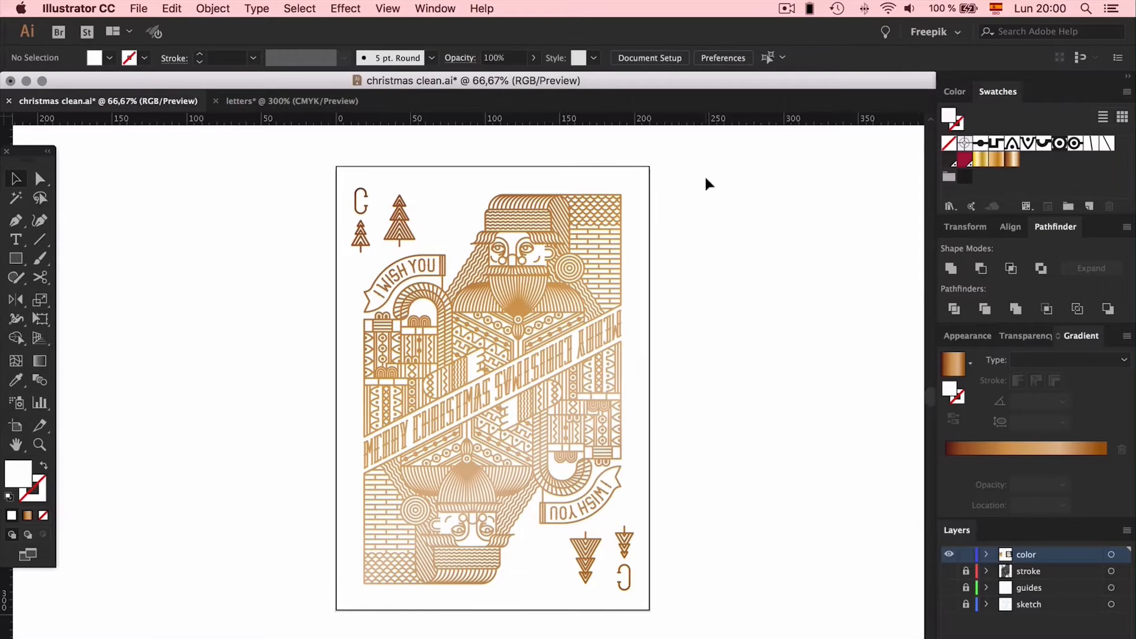
Delete the white rounded rectangle behind the card artwork
key("super+1")
scroll(710, 187, "up", 4)
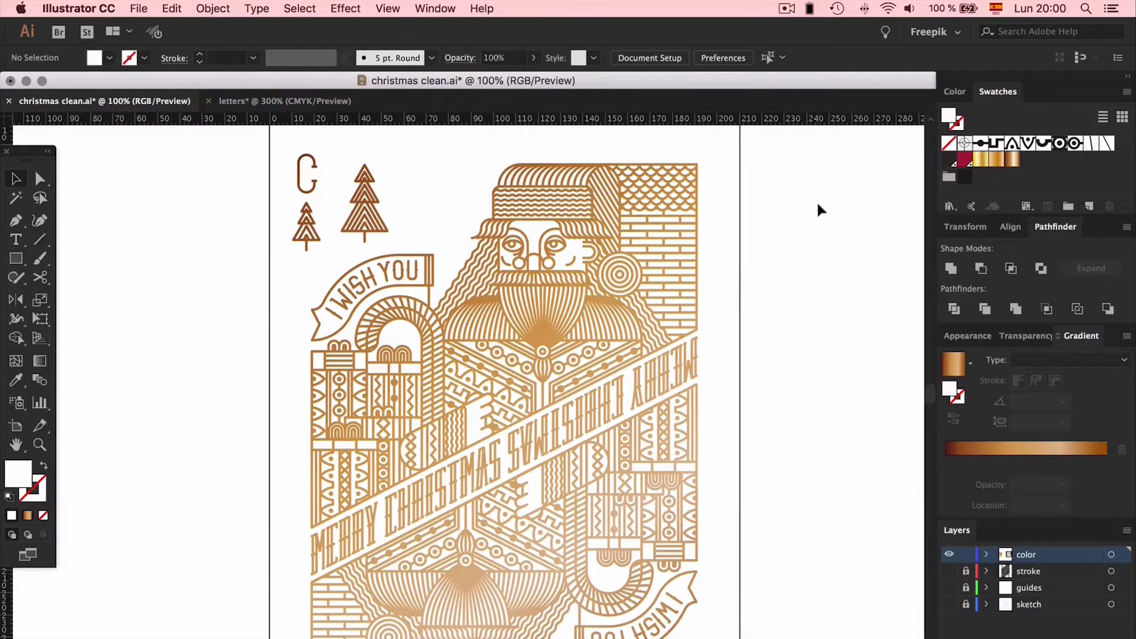
scroll(818, 204, "down", 12)
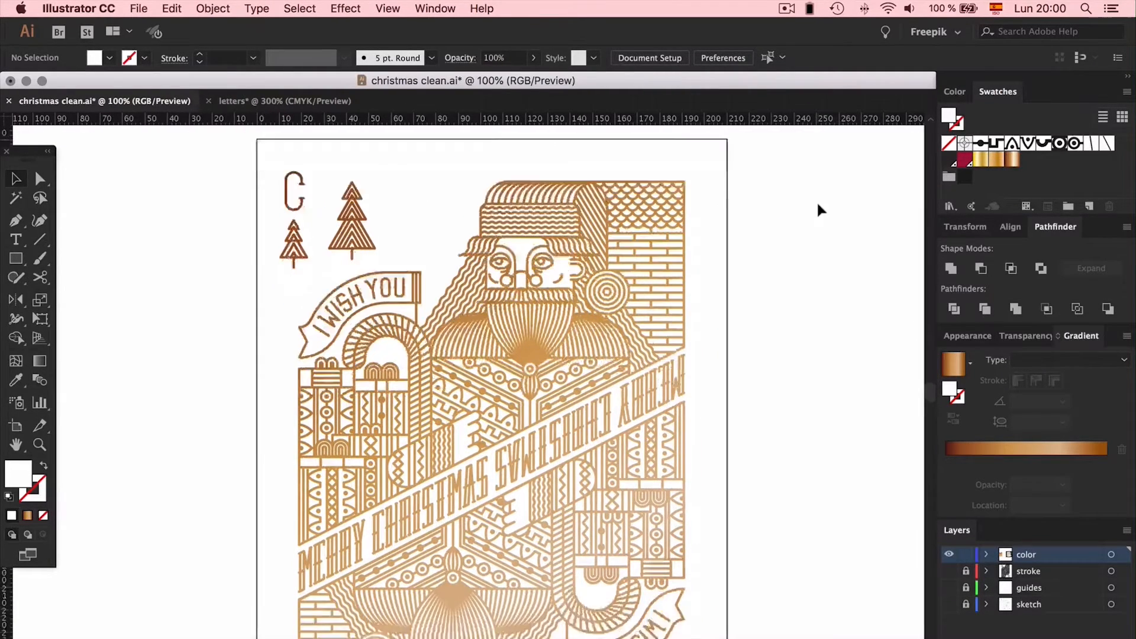
scroll(818, 205, "down", 6)
left_click(727, 285)
scroll(805, 241, "up", 18)
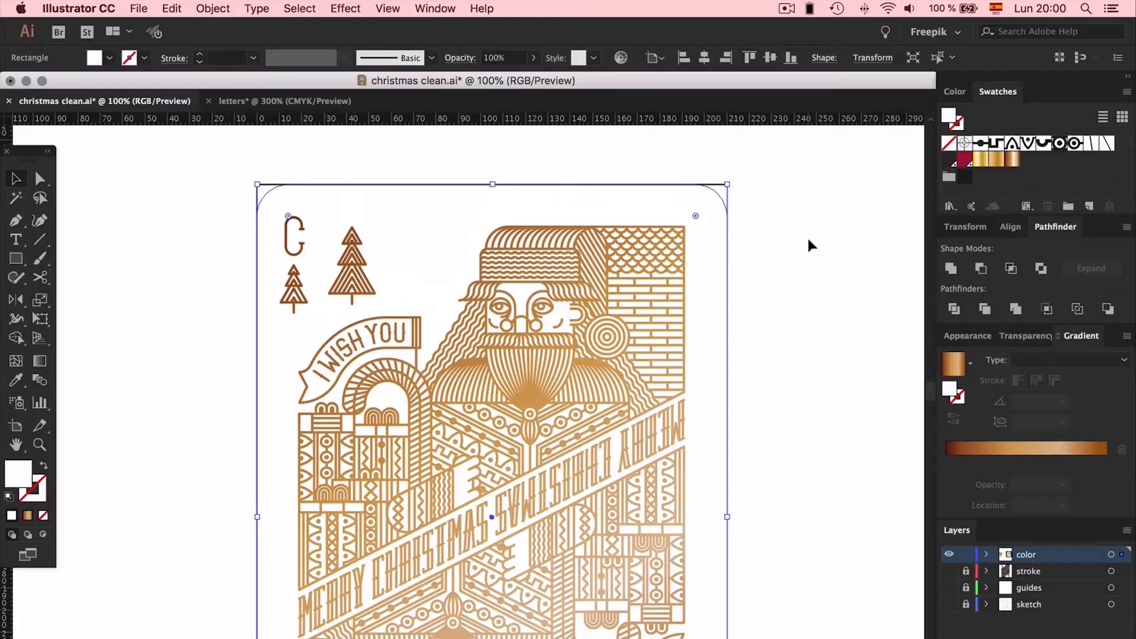
key("Delete")
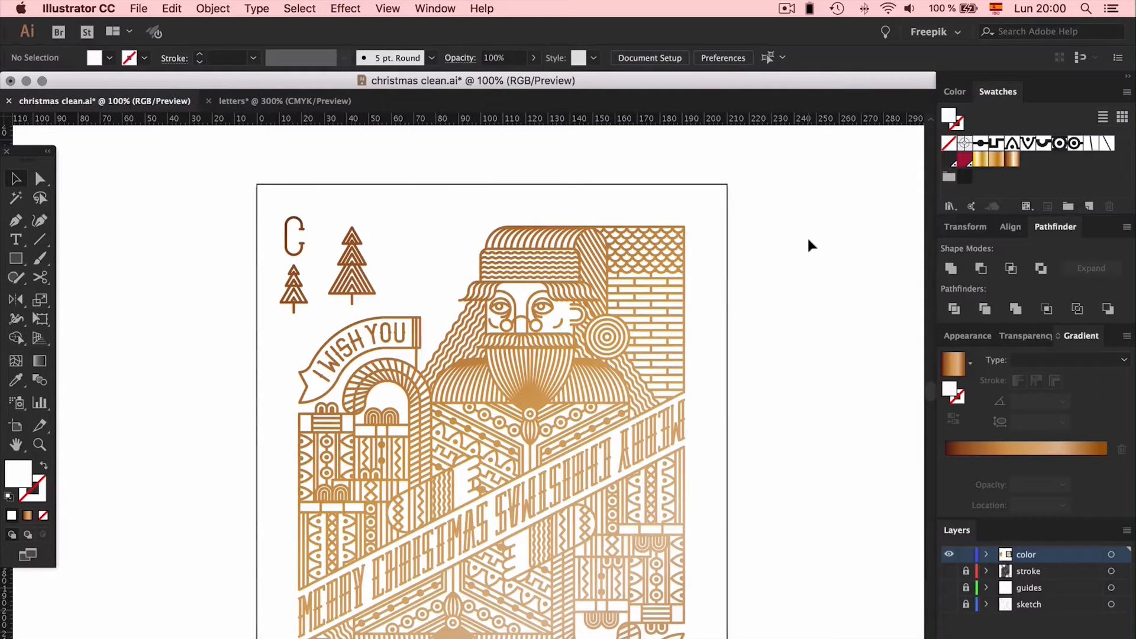